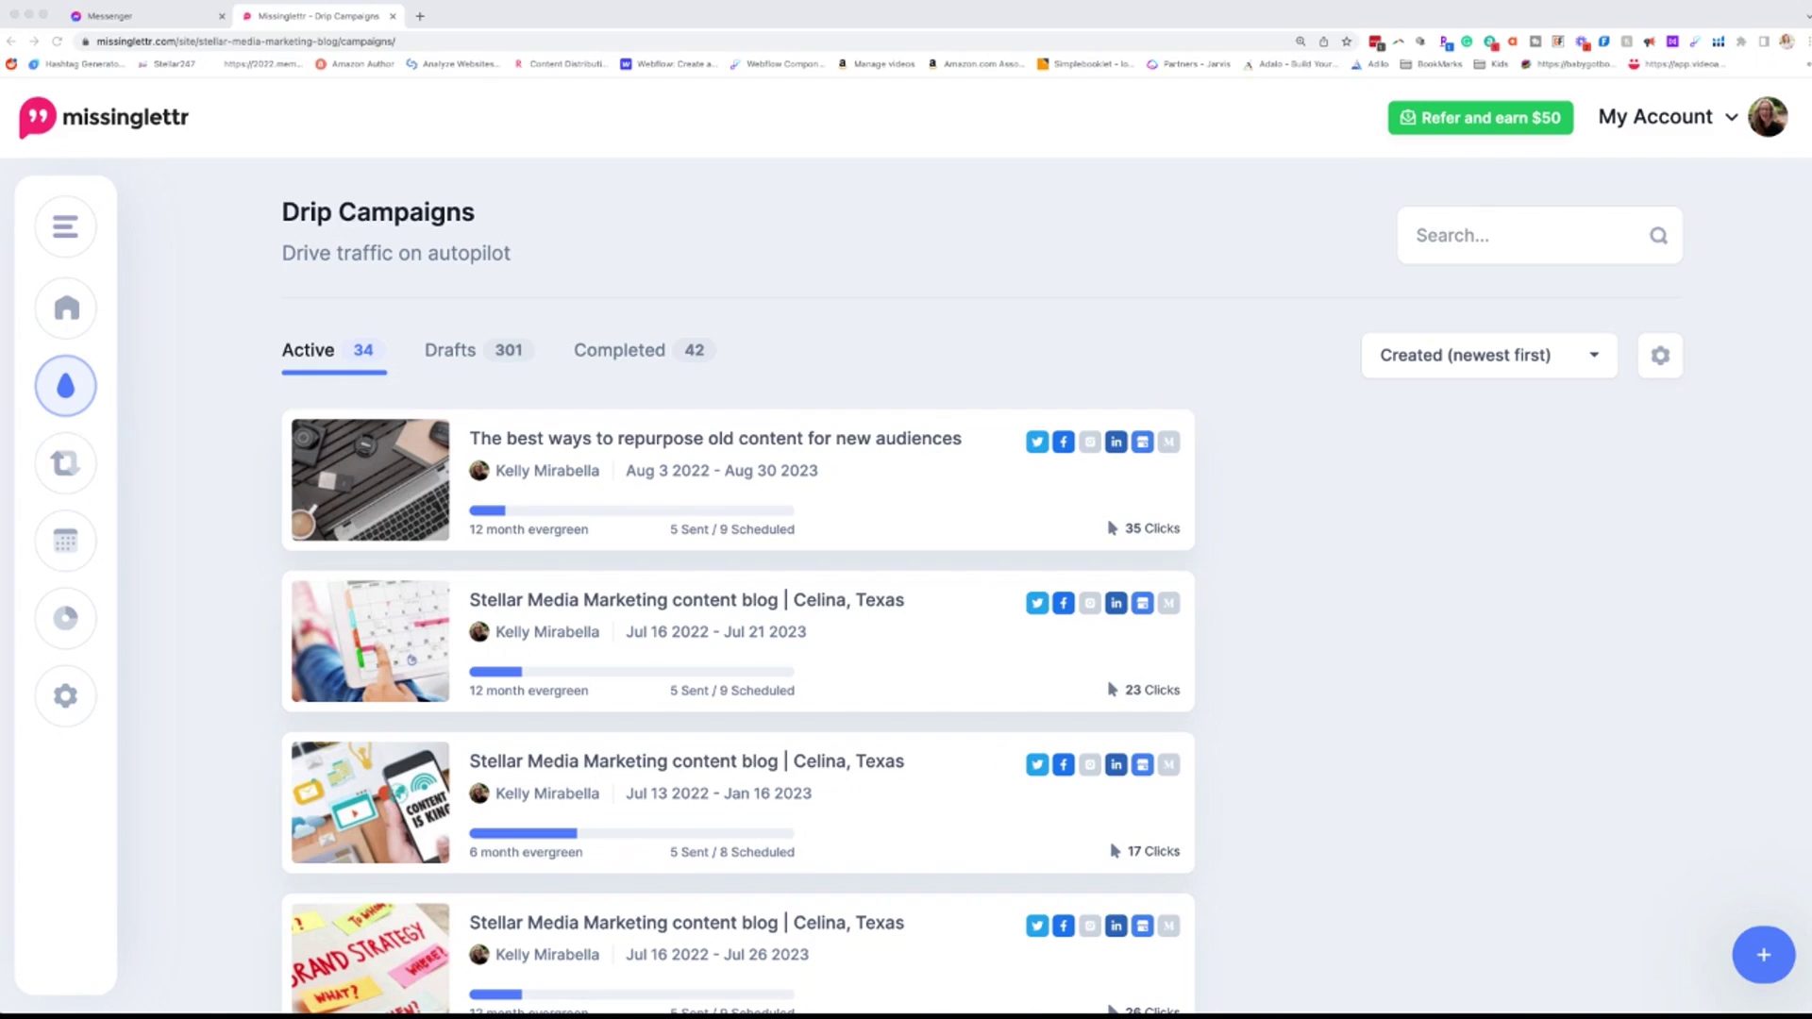
Step: Show the Drafts tab of Drip Campaigns and scroll to the end of the draft list
left_click(956, 233)
mouse_move(194, 393)
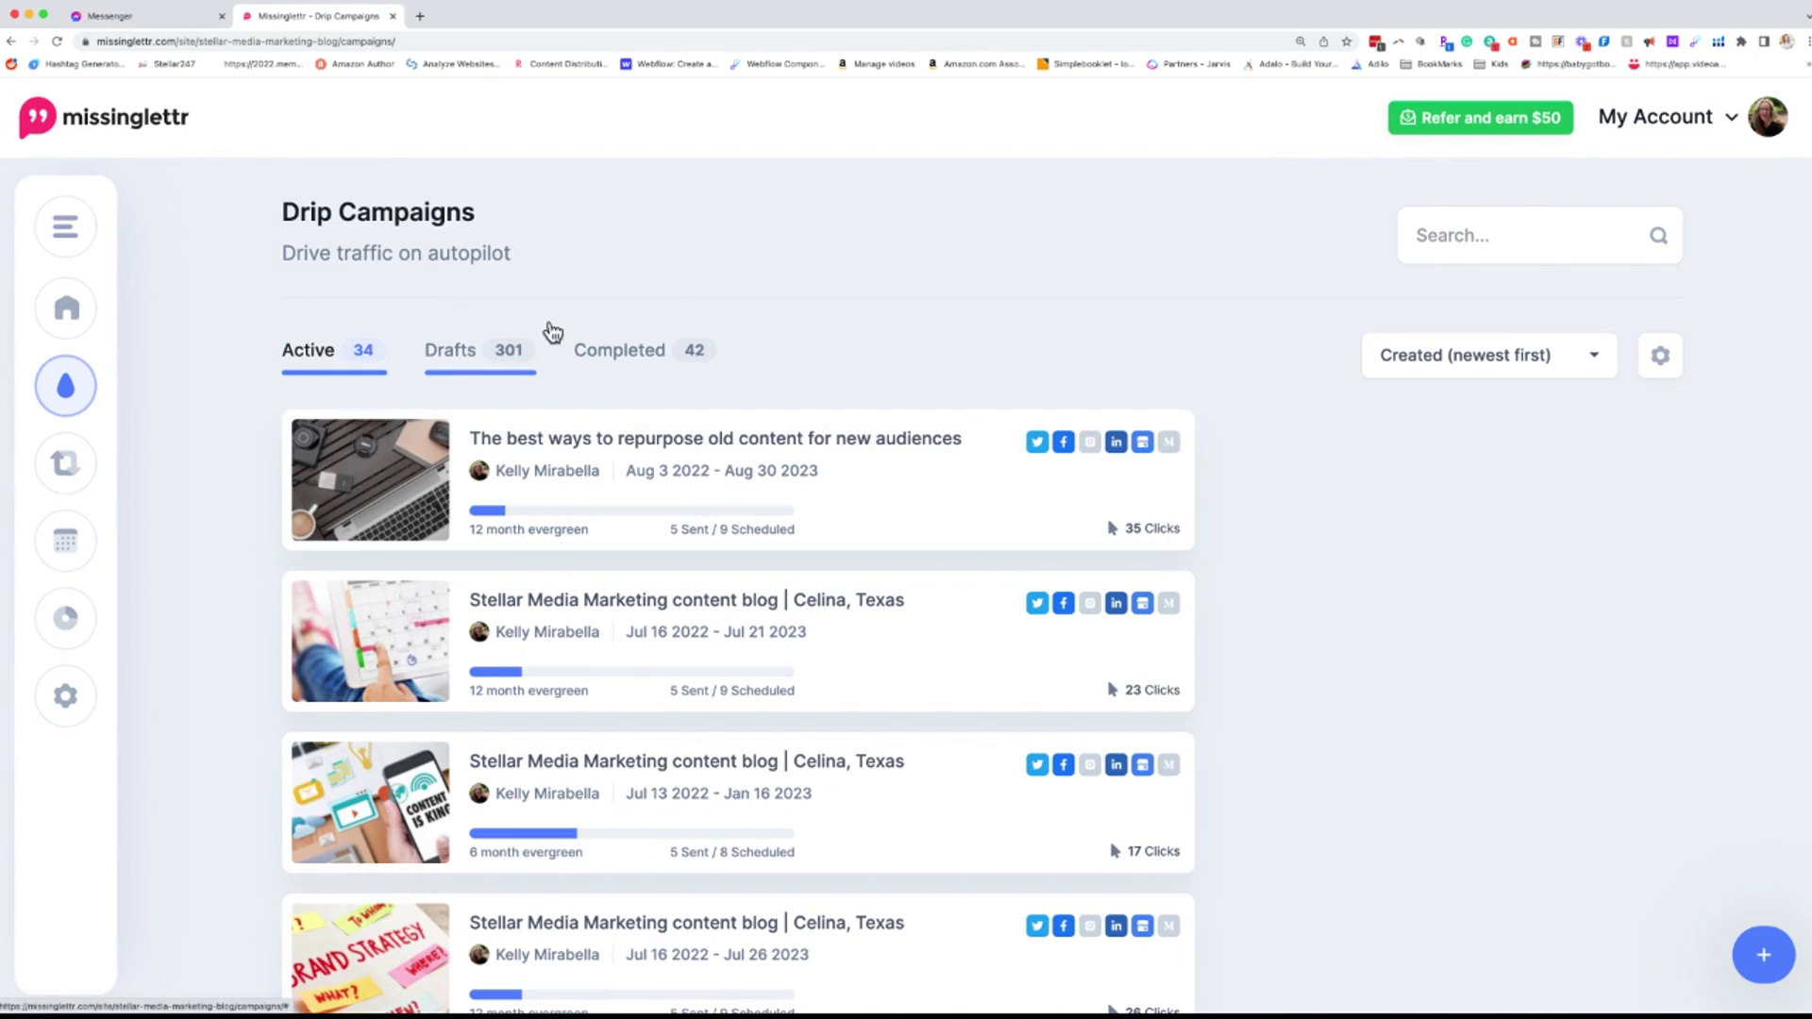
scroll(689, 471, "down", 8)
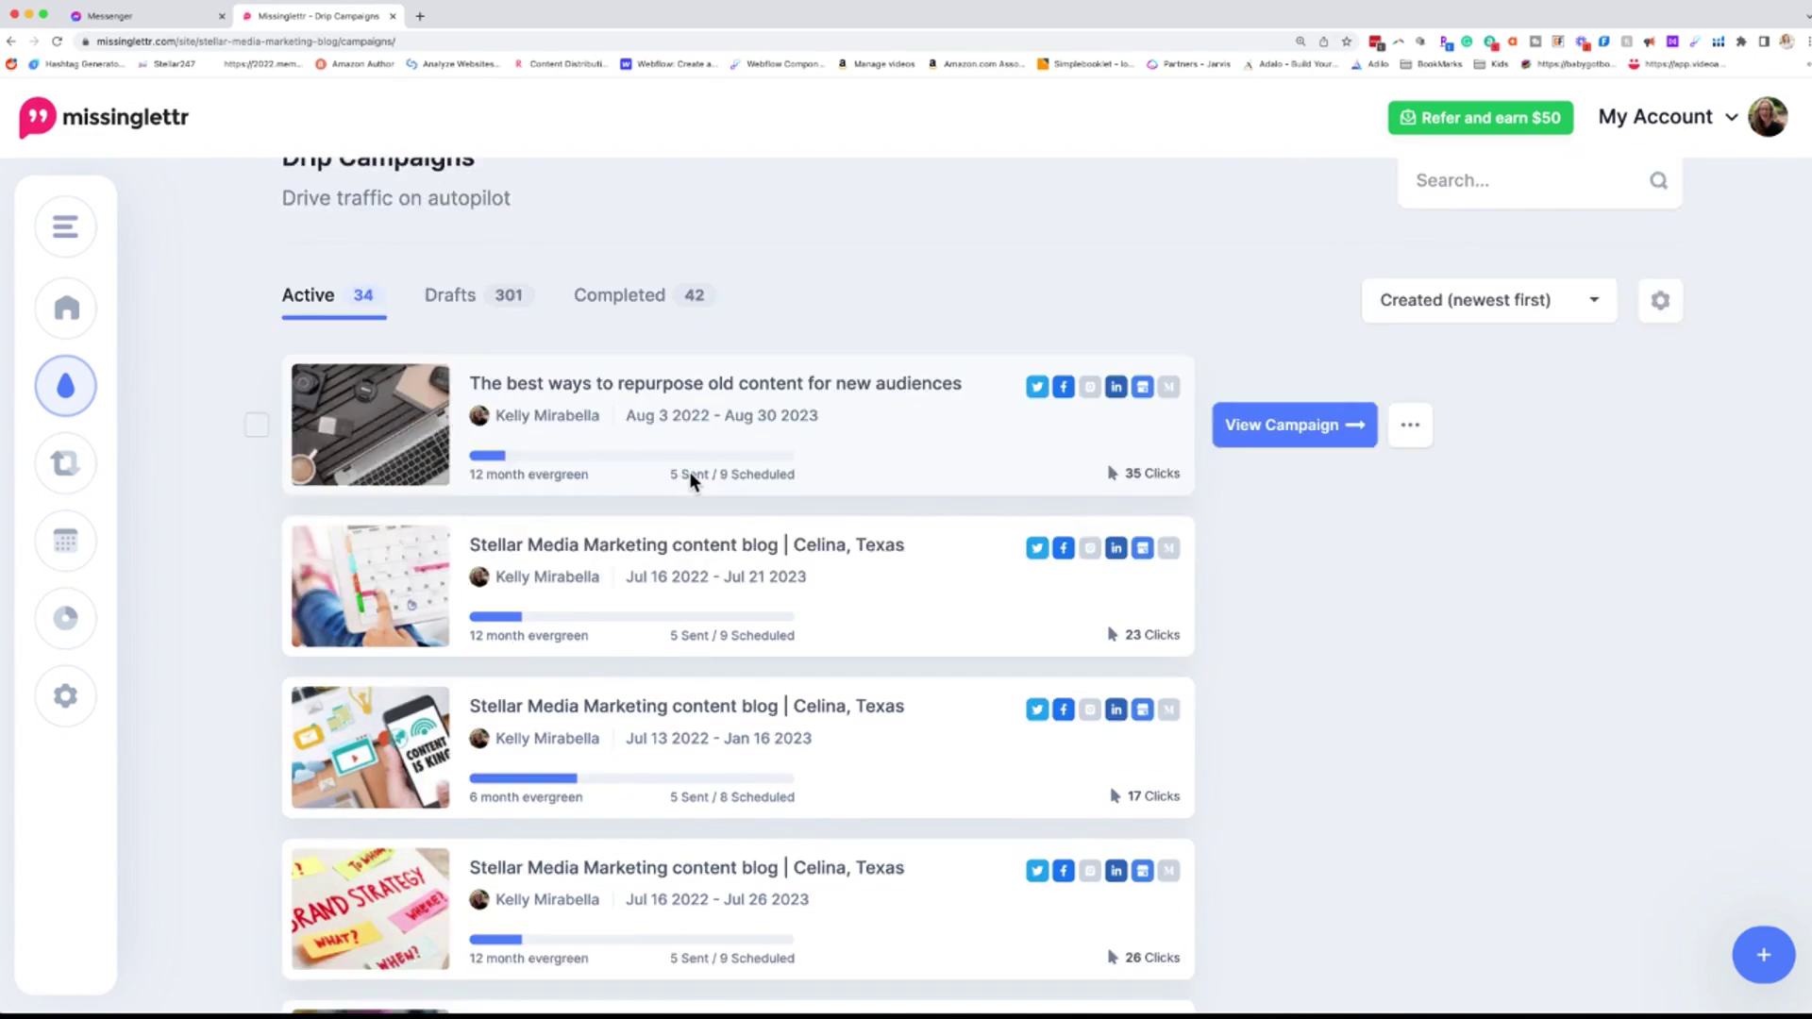
scroll(690, 472, "up", 10)
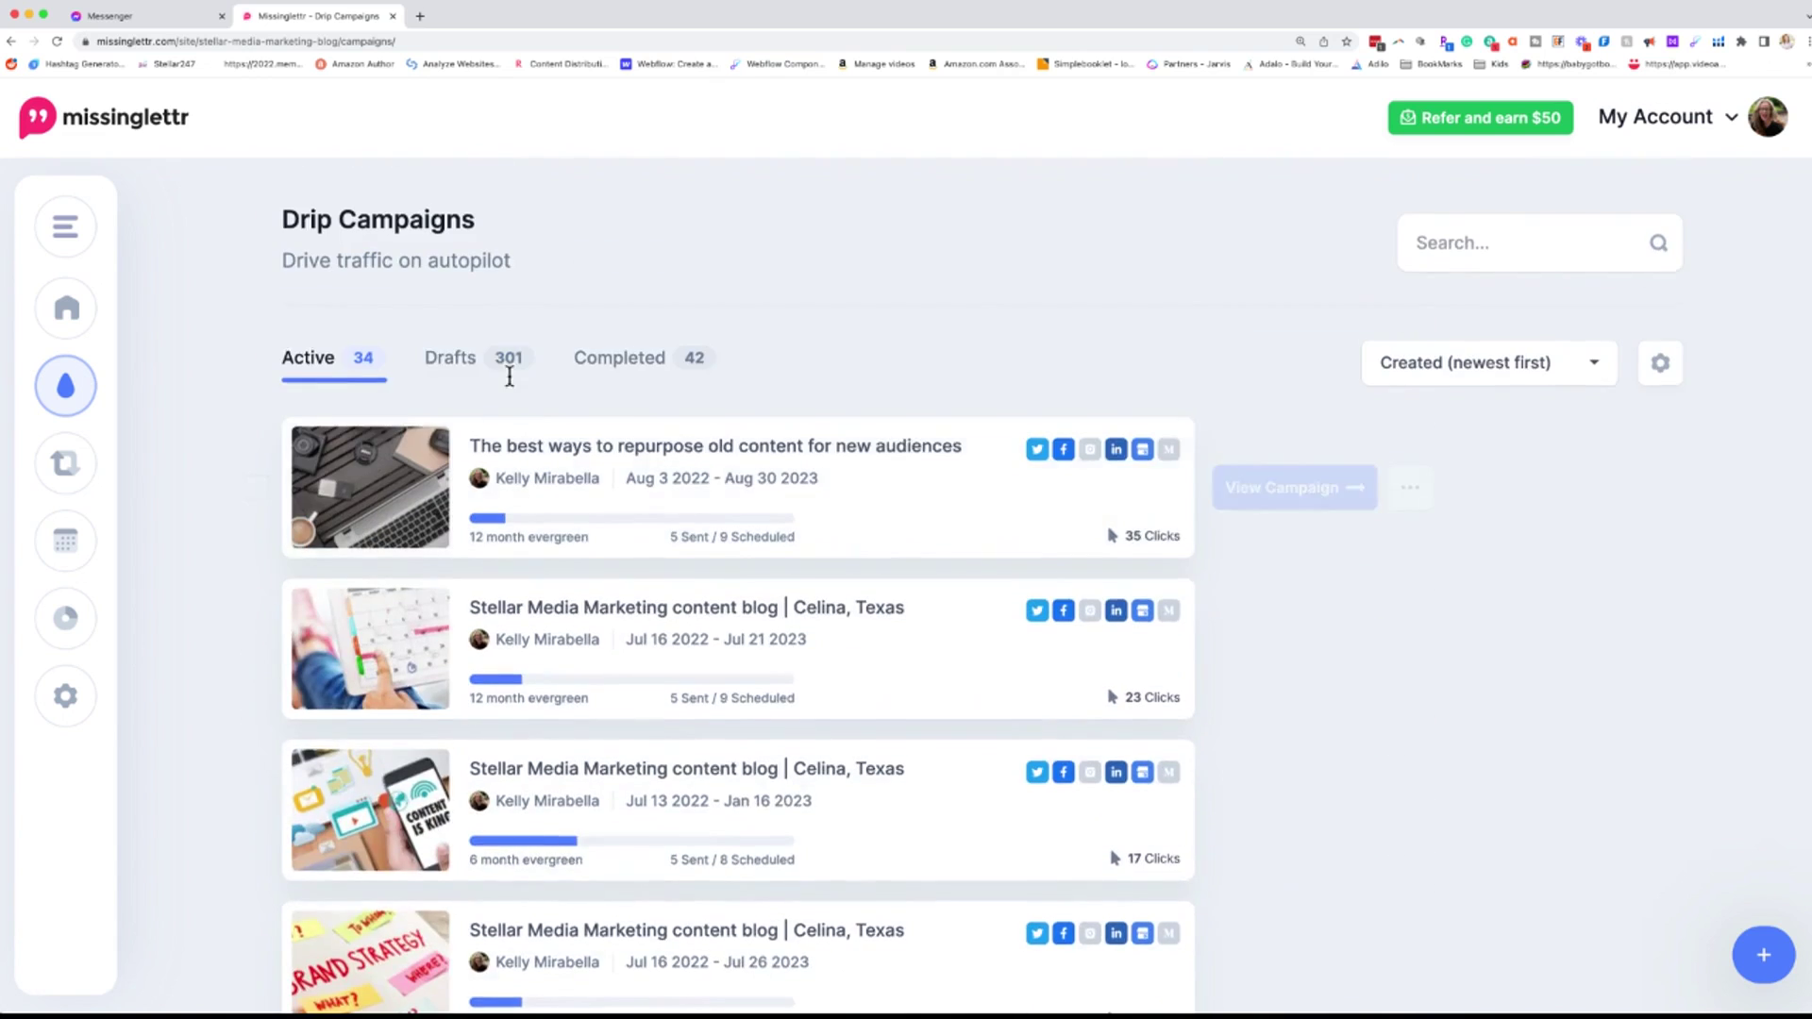
left_click(453, 351)
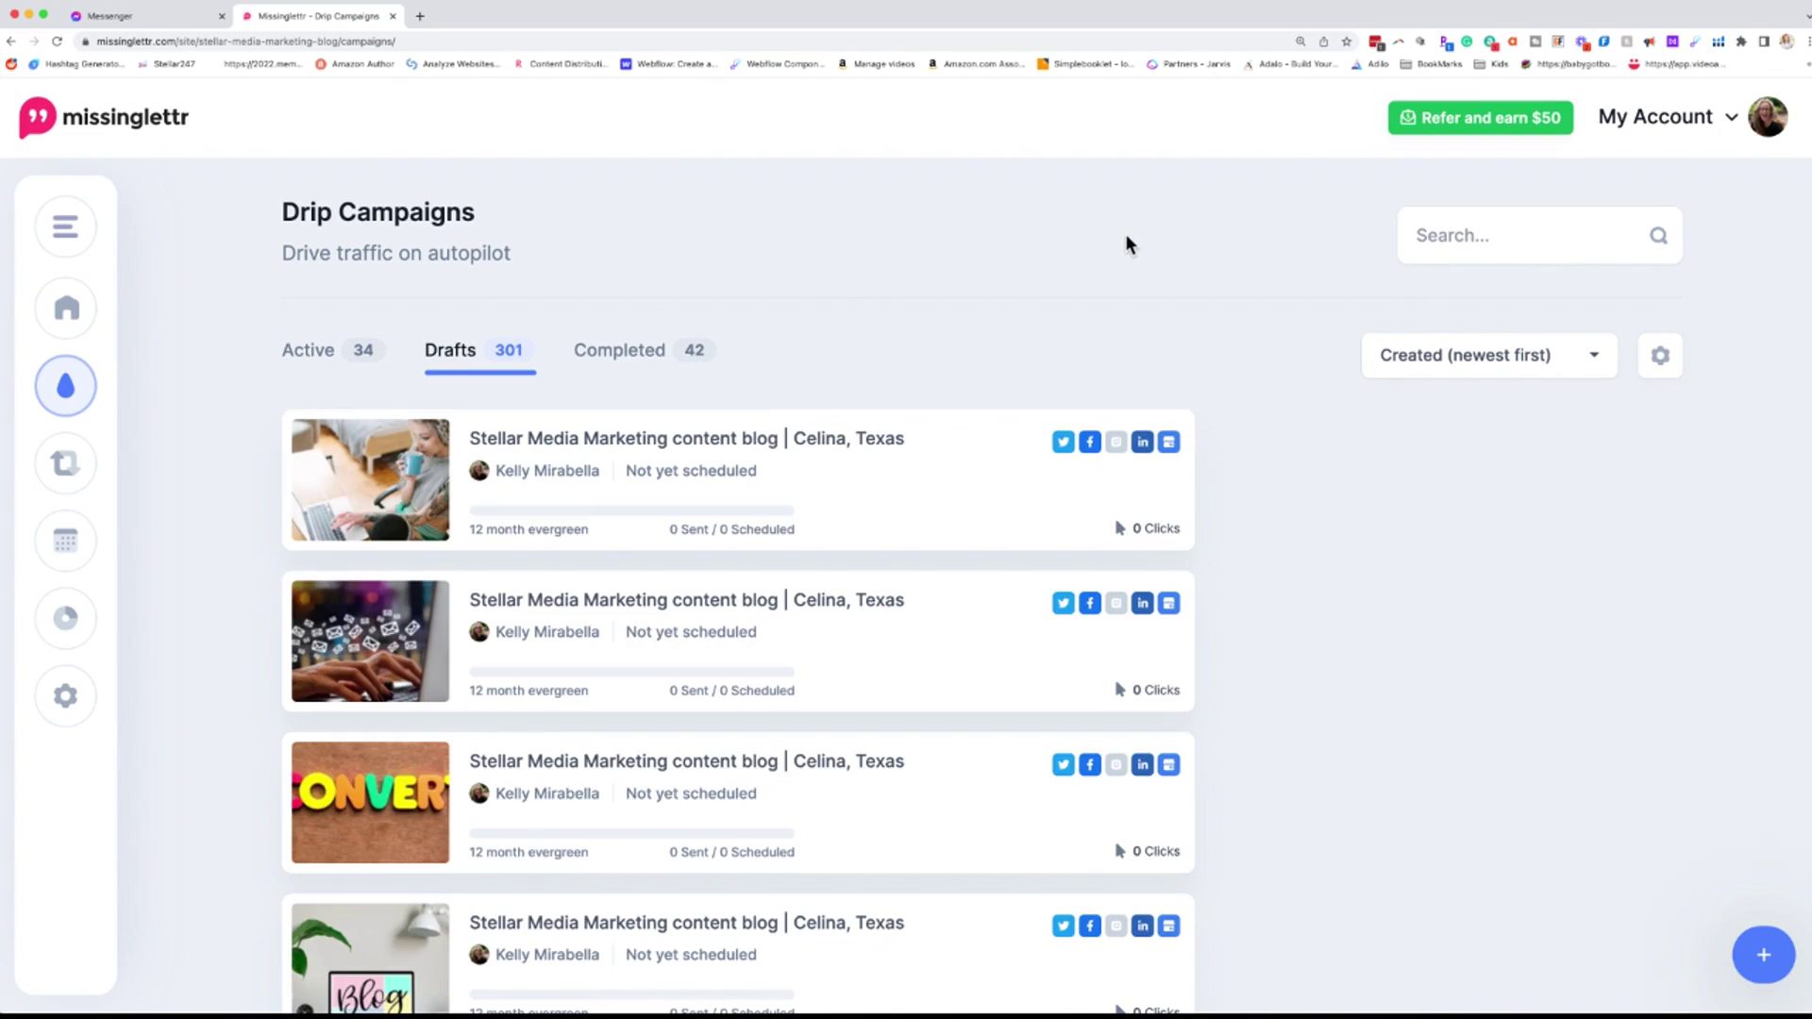
scroll(619, 730, "down", 2)
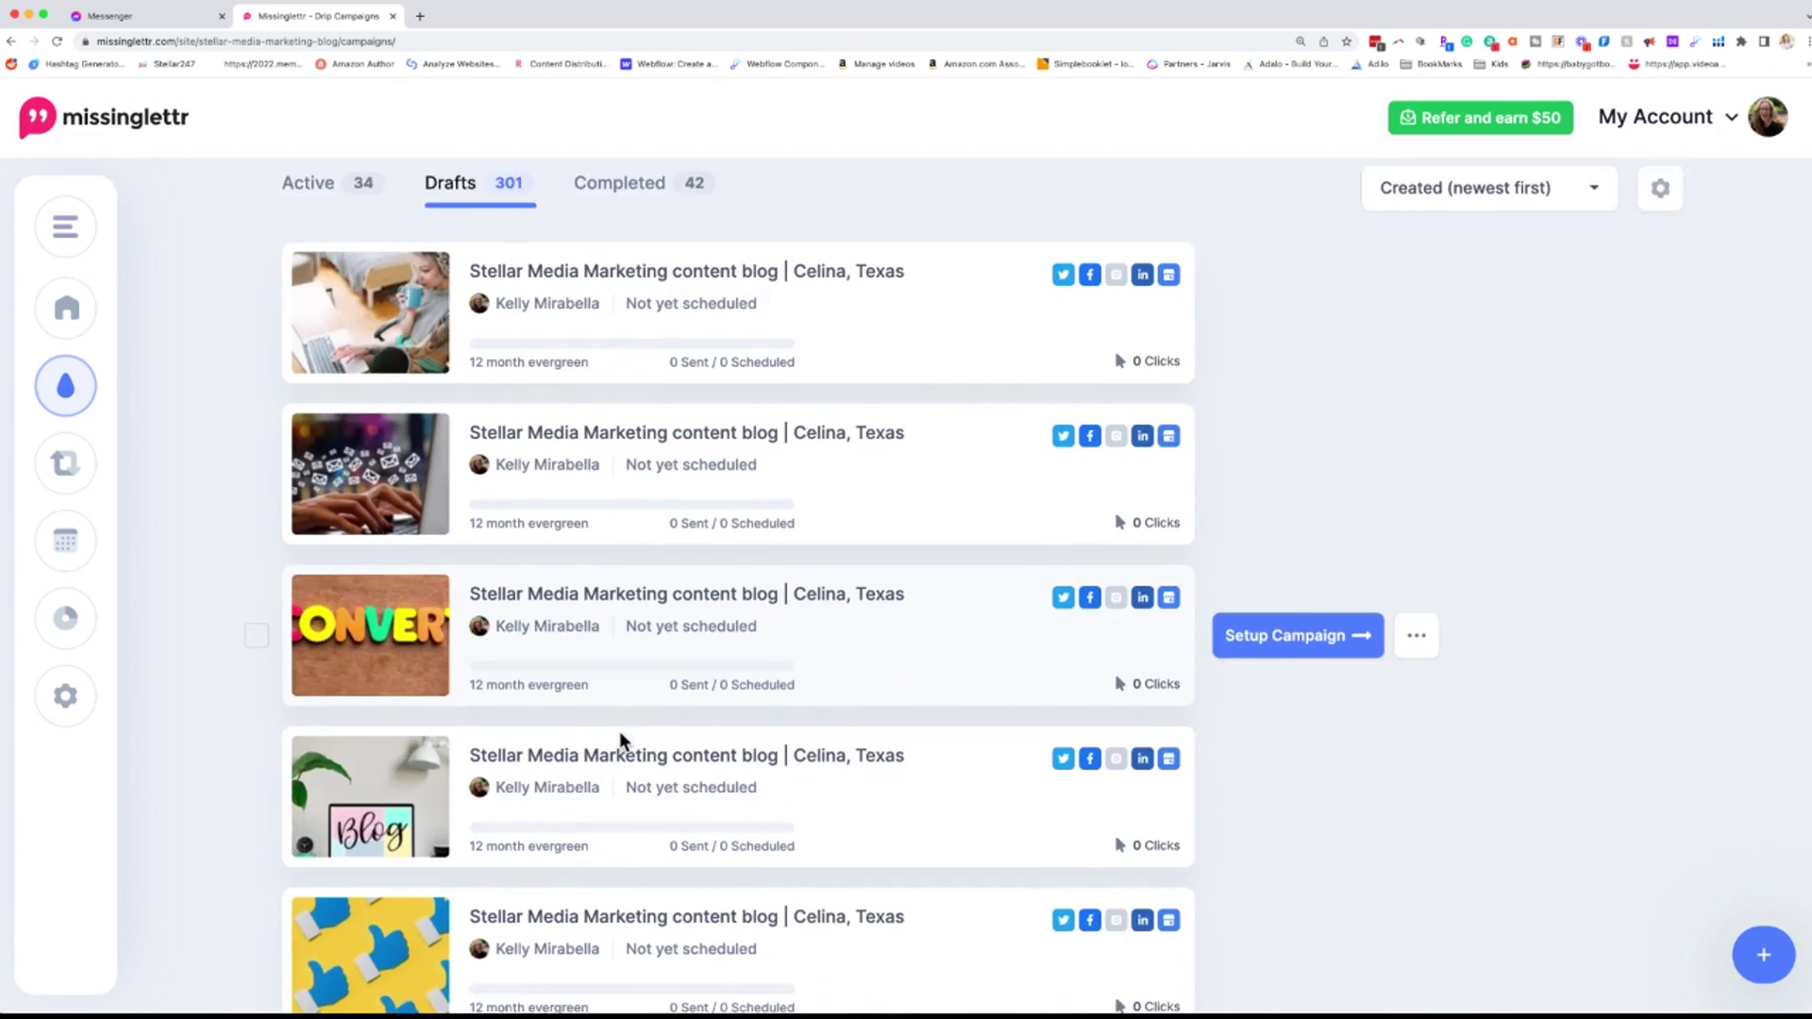
scroll(619, 730, "down", 10)
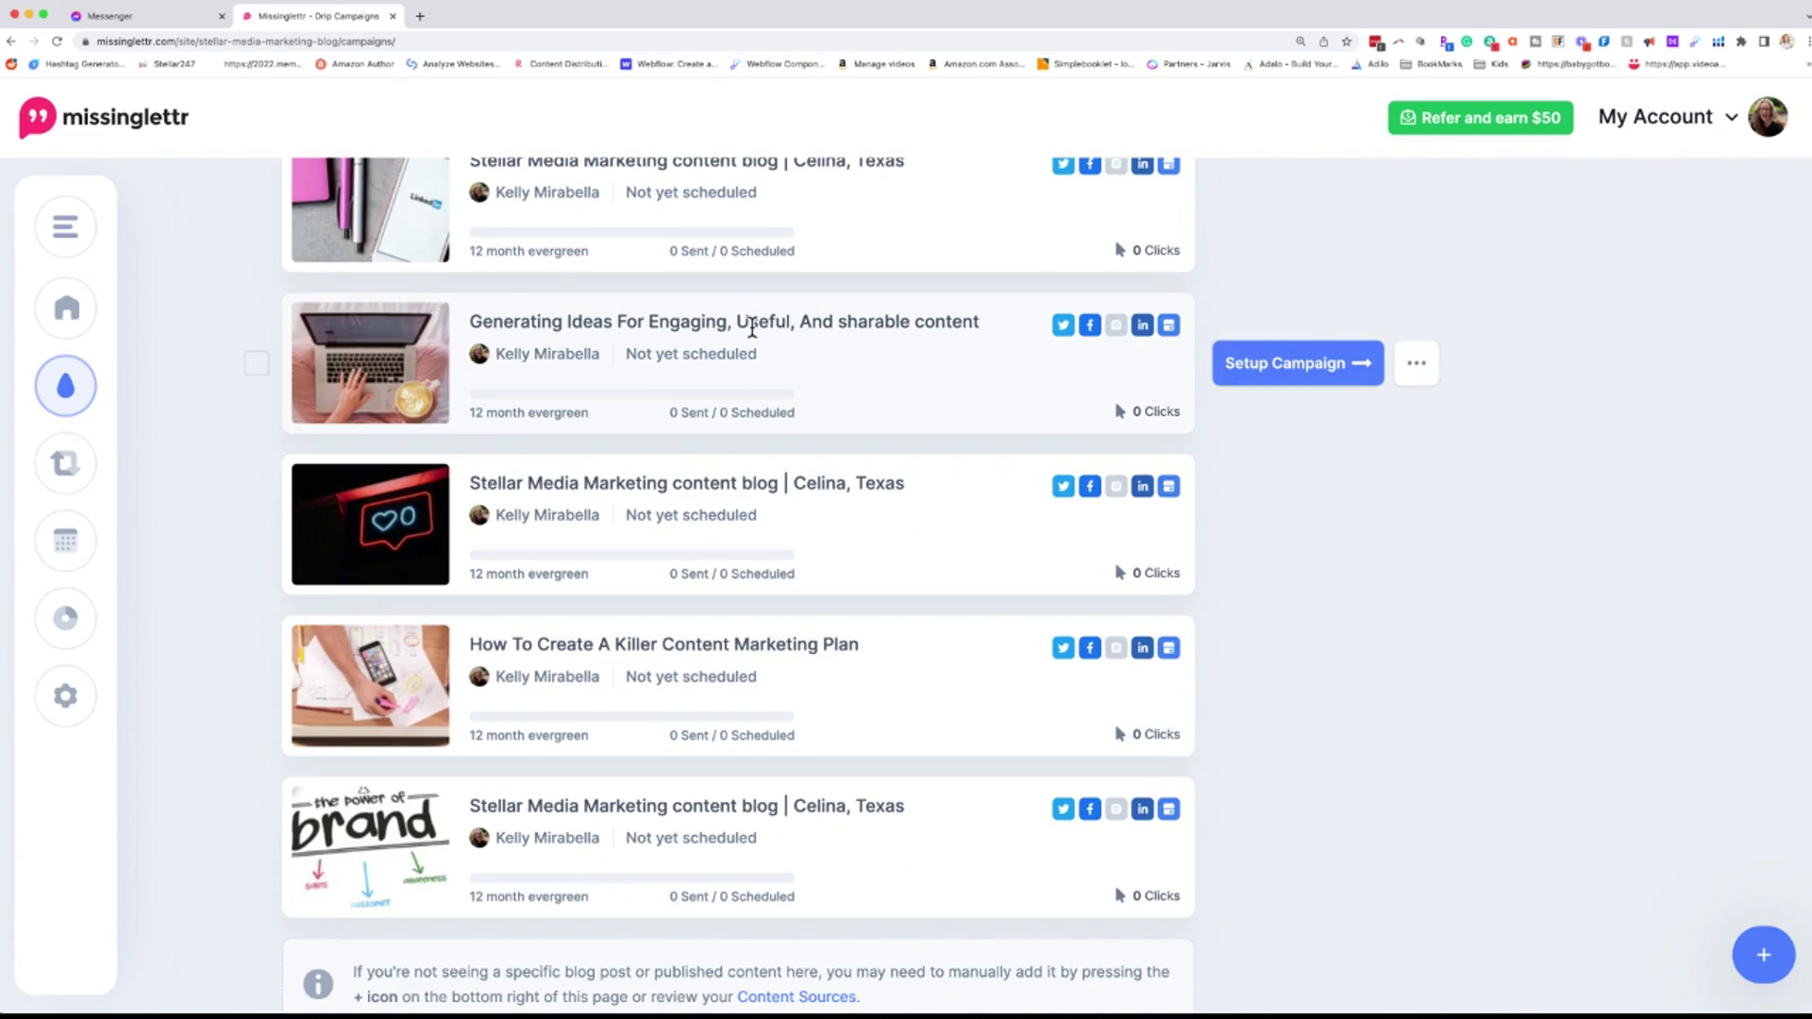
Step: Start setup of the 'Generating Ideas' draft and keep the 12 month evergreen duration
left_click(1282, 372)
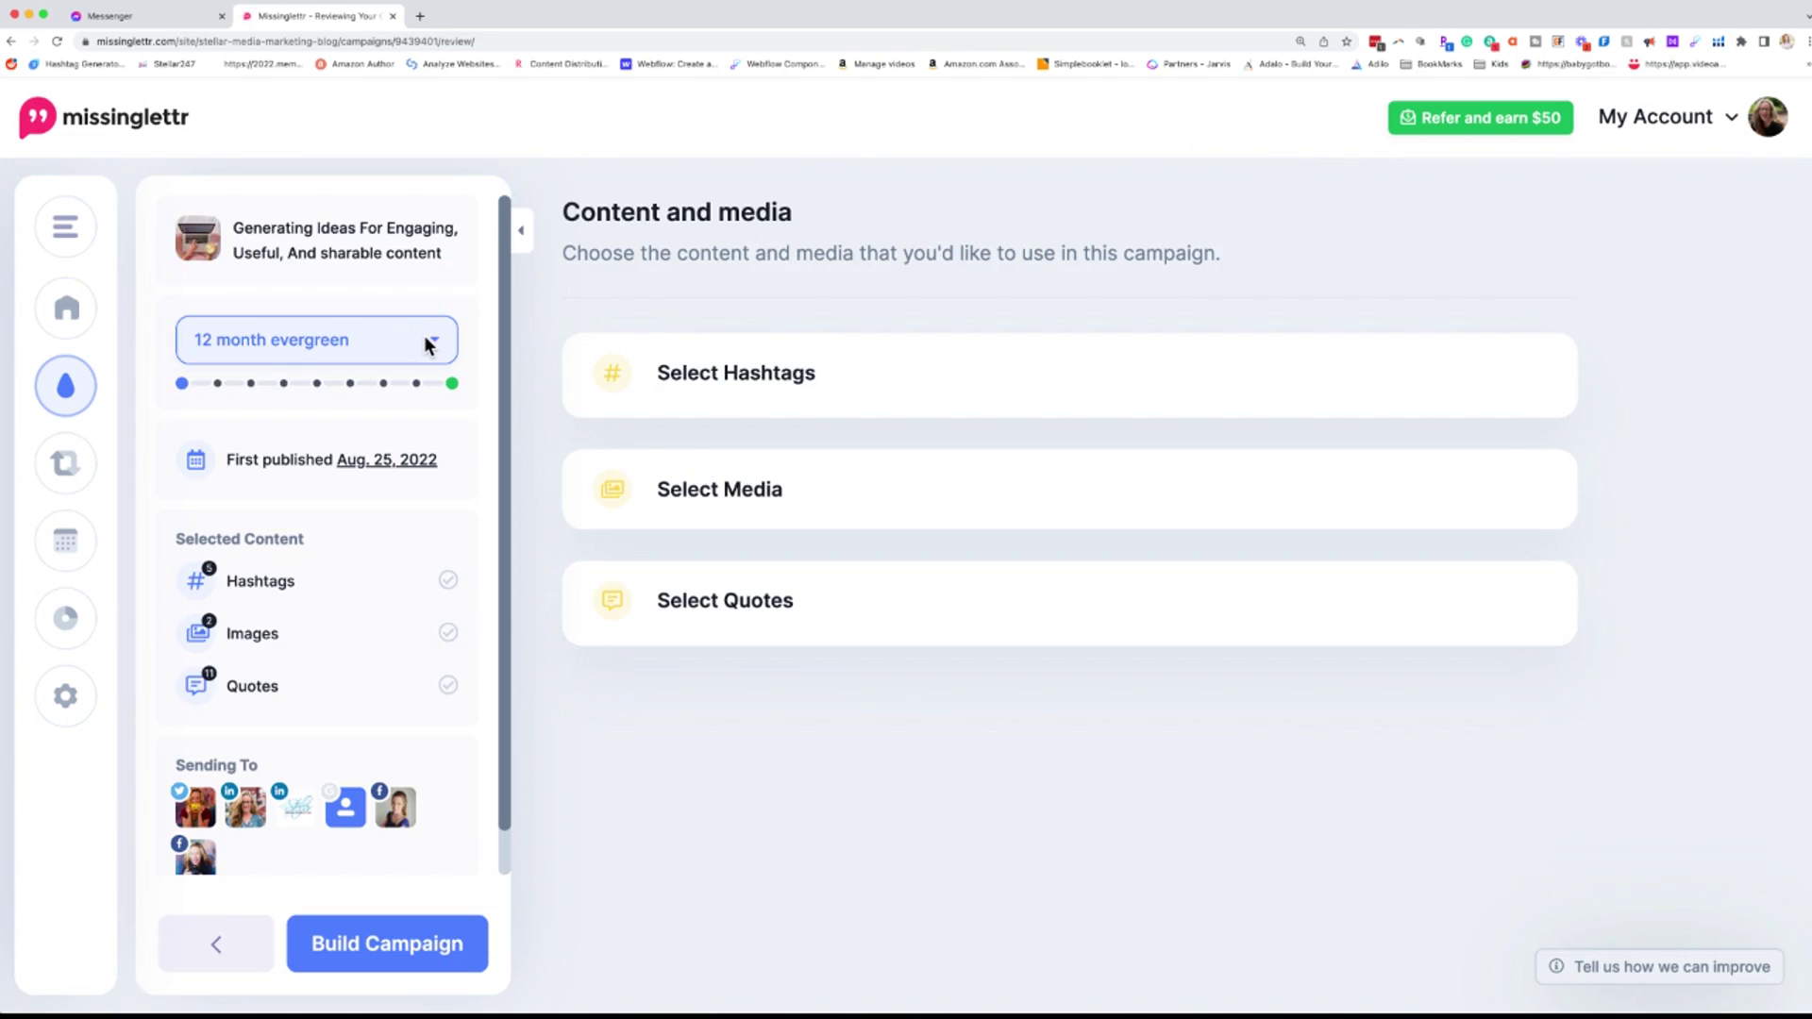
left_click(424, 340)
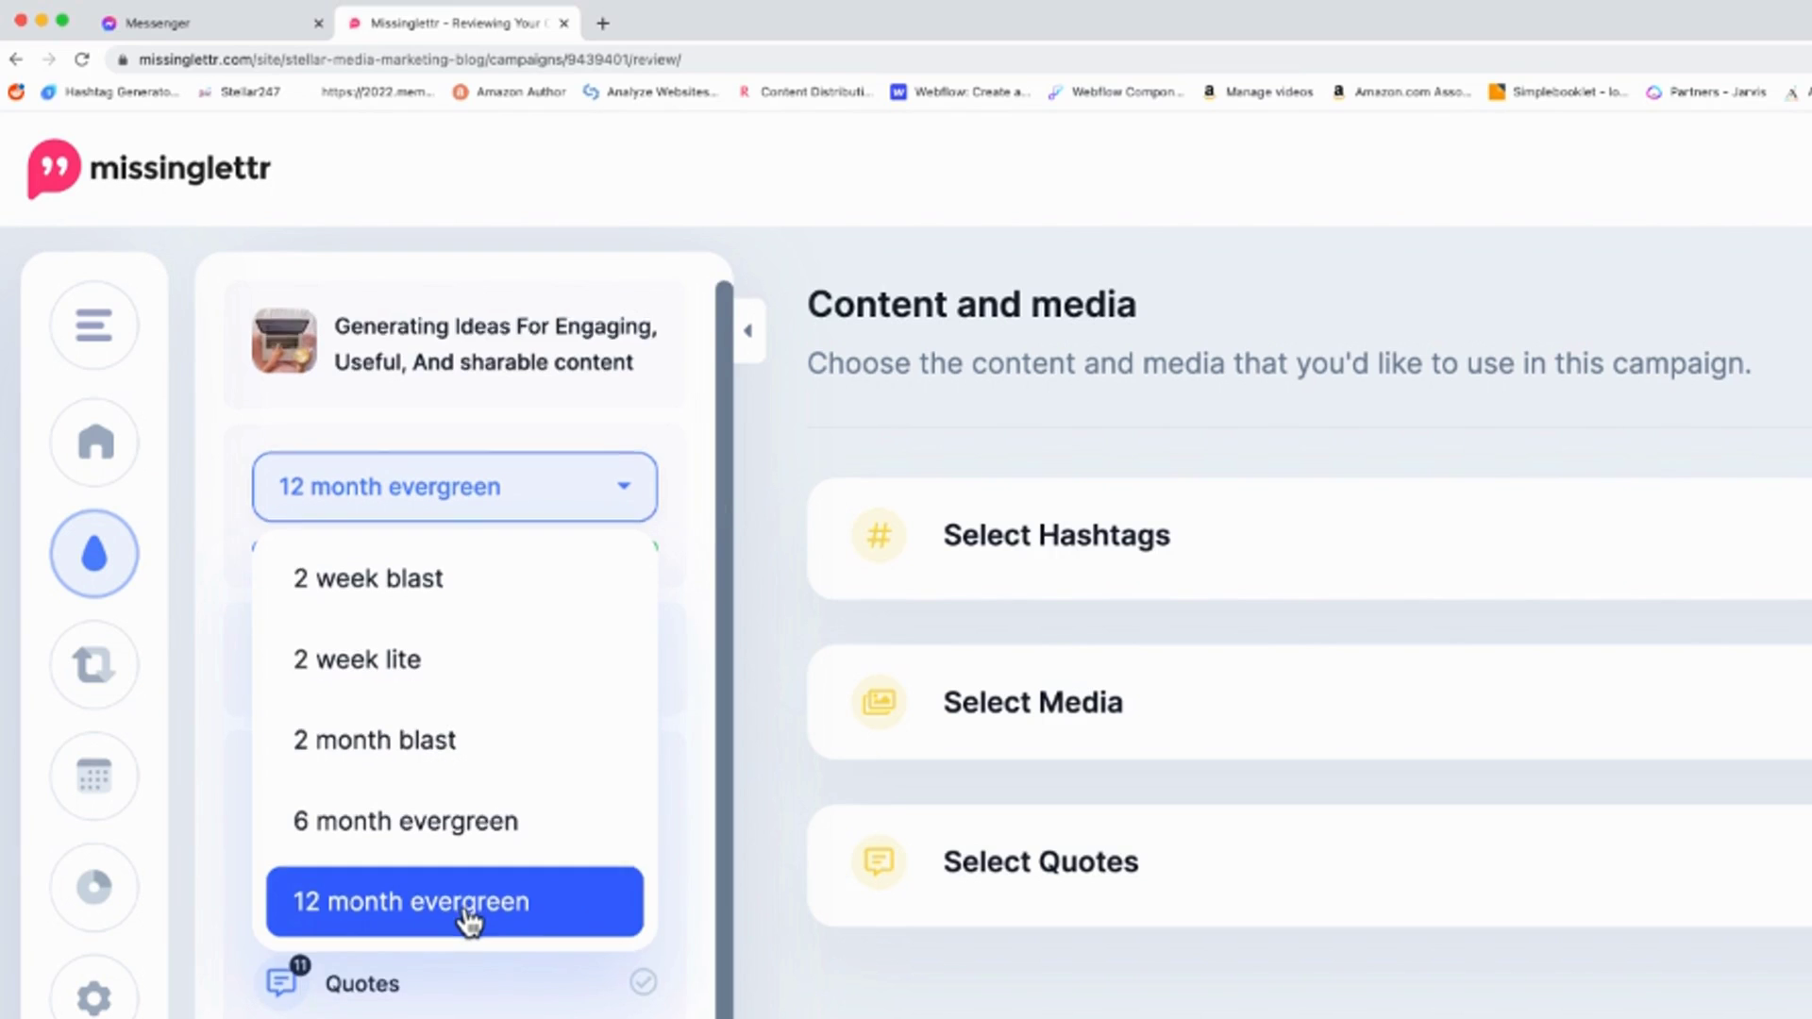
scroll(325, 641, "down", 1)
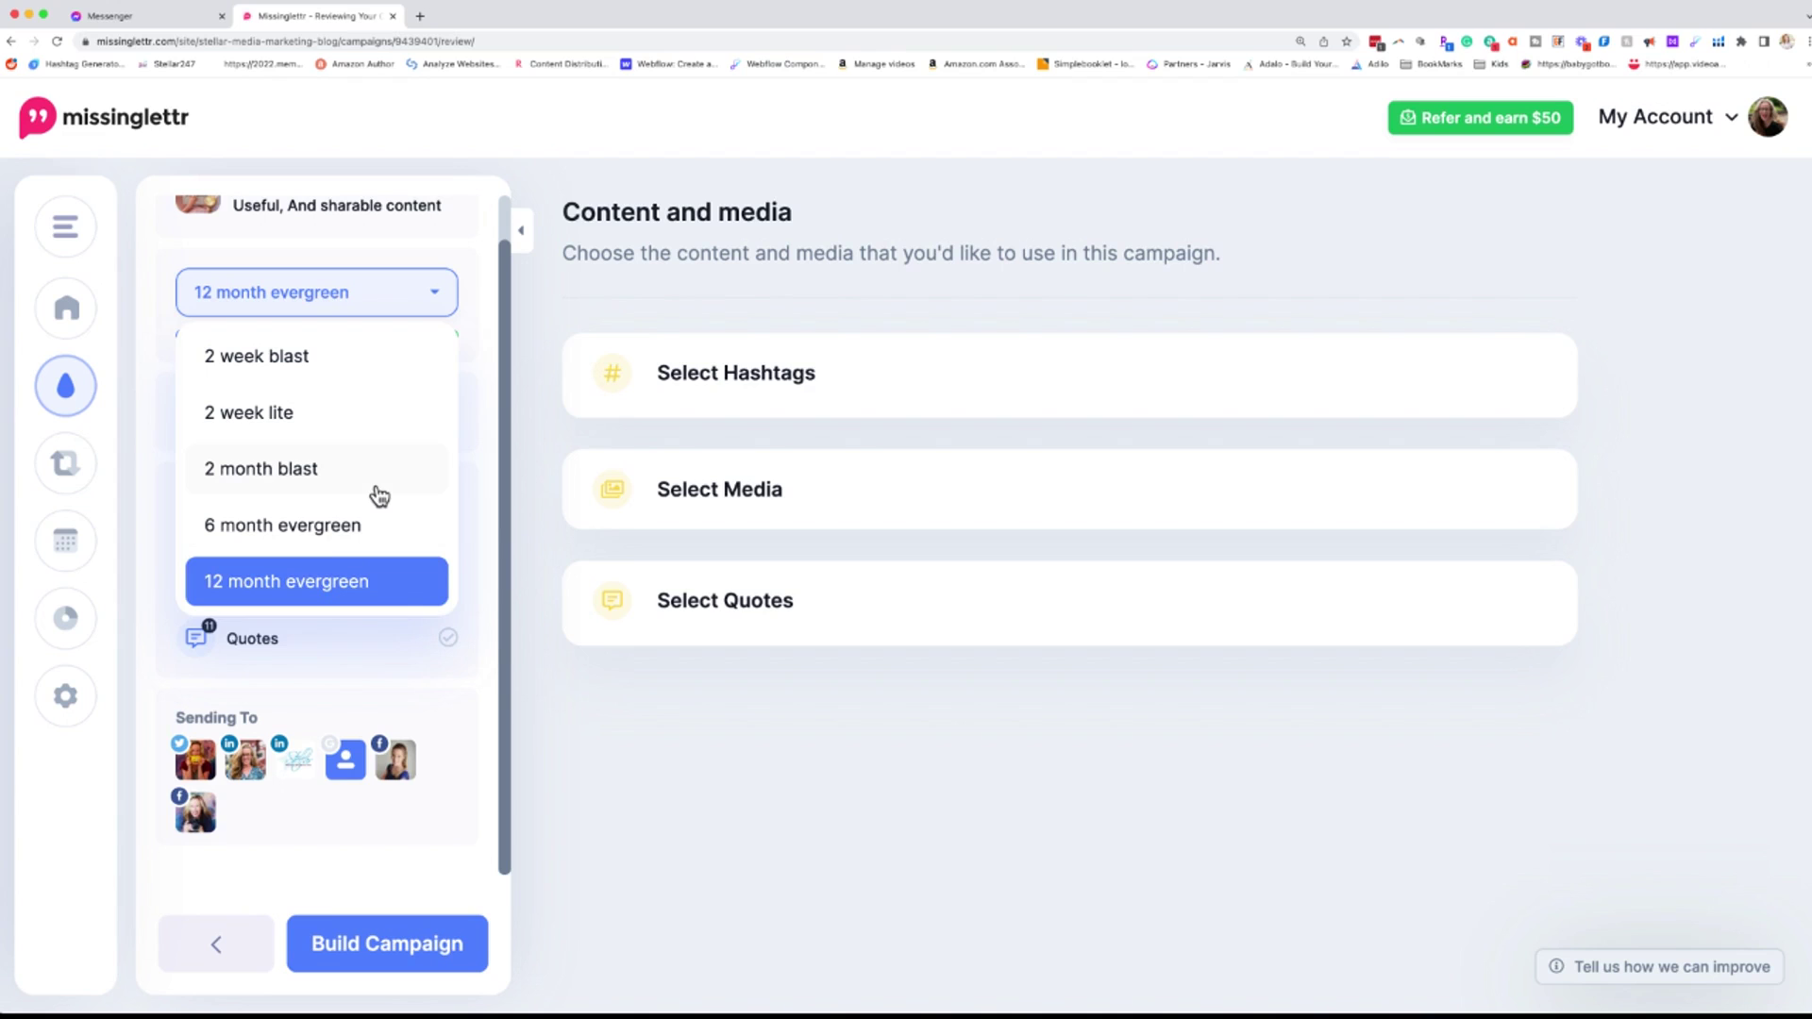
scroll(315, 430, "up", 1)
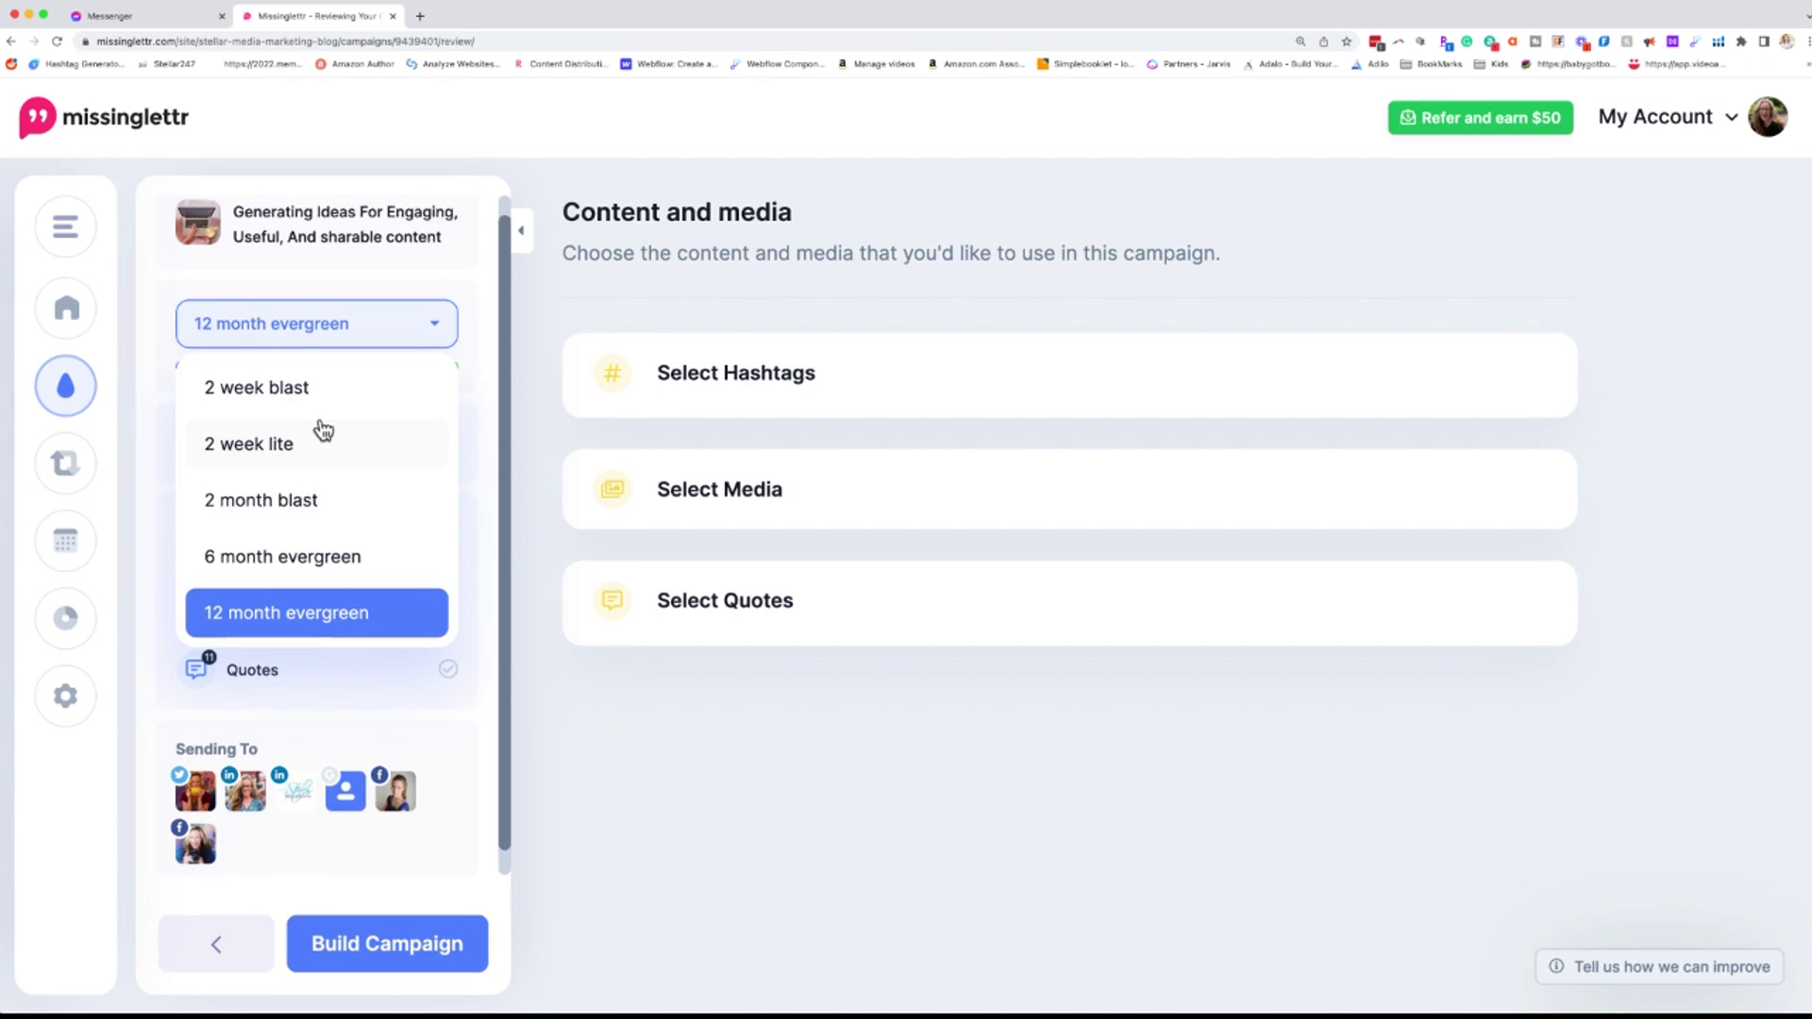
scroll(311, 462, "down", 1)
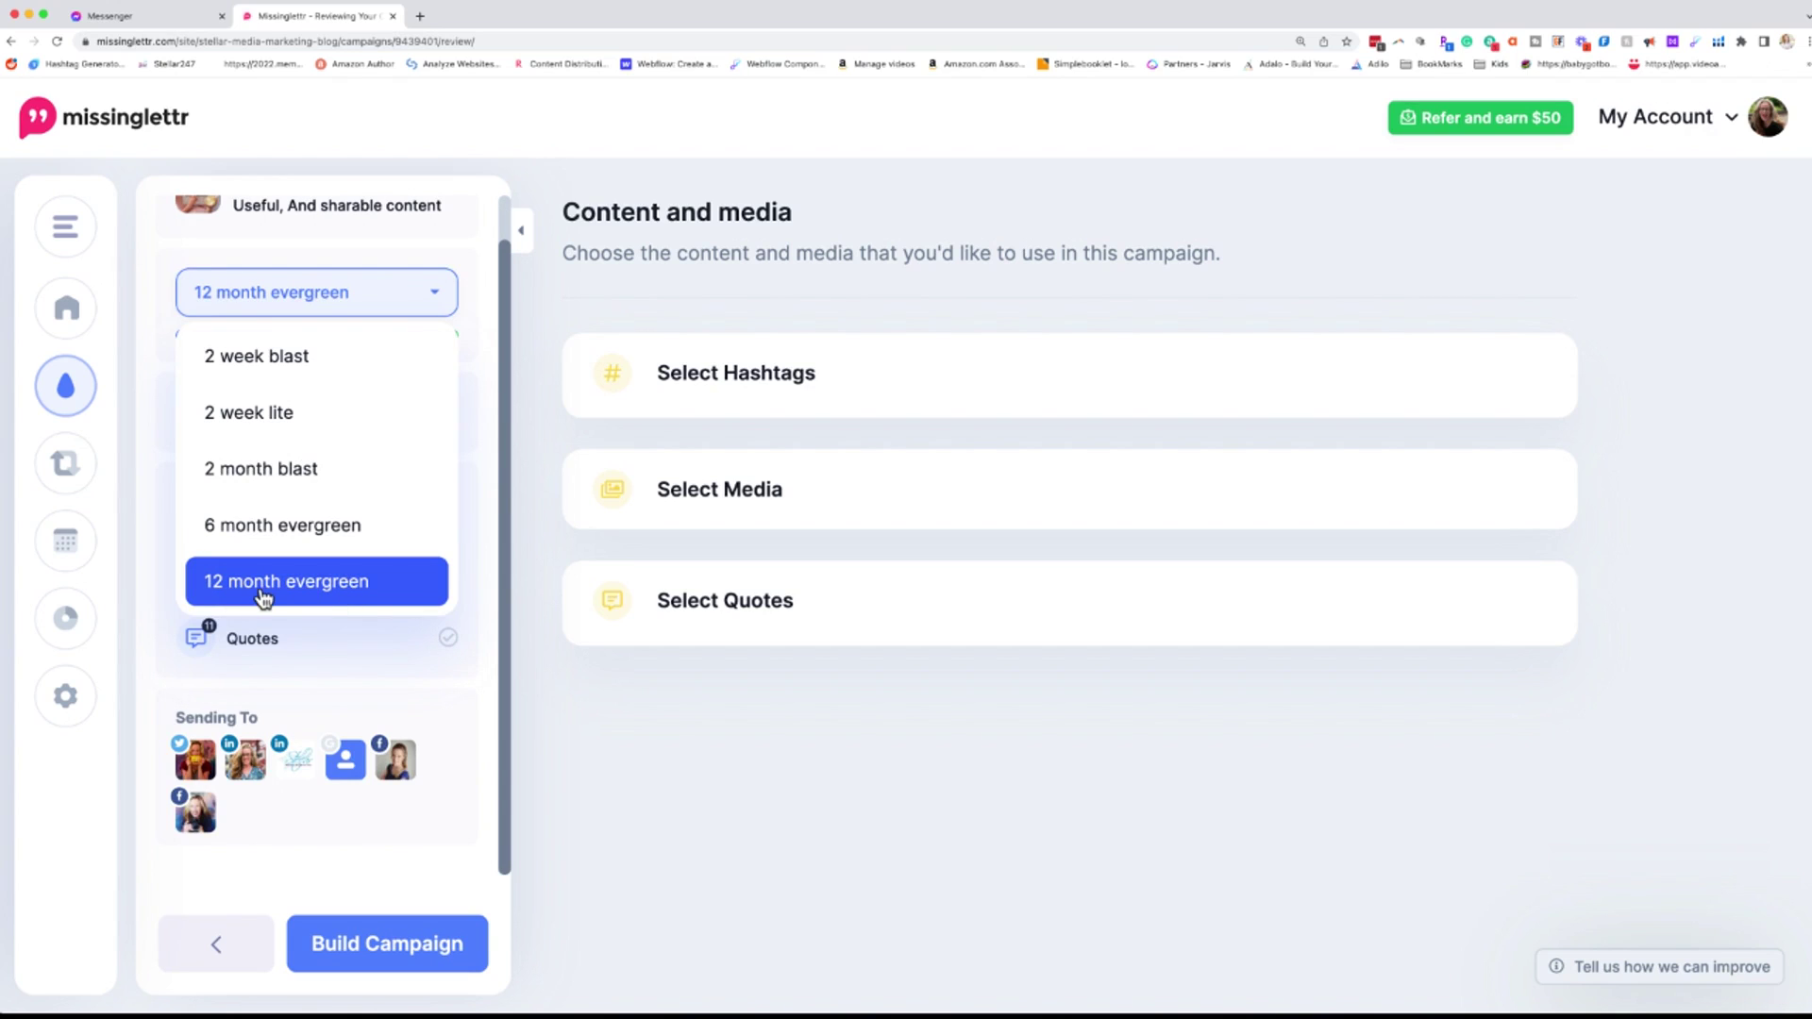
left_click(311, 602)
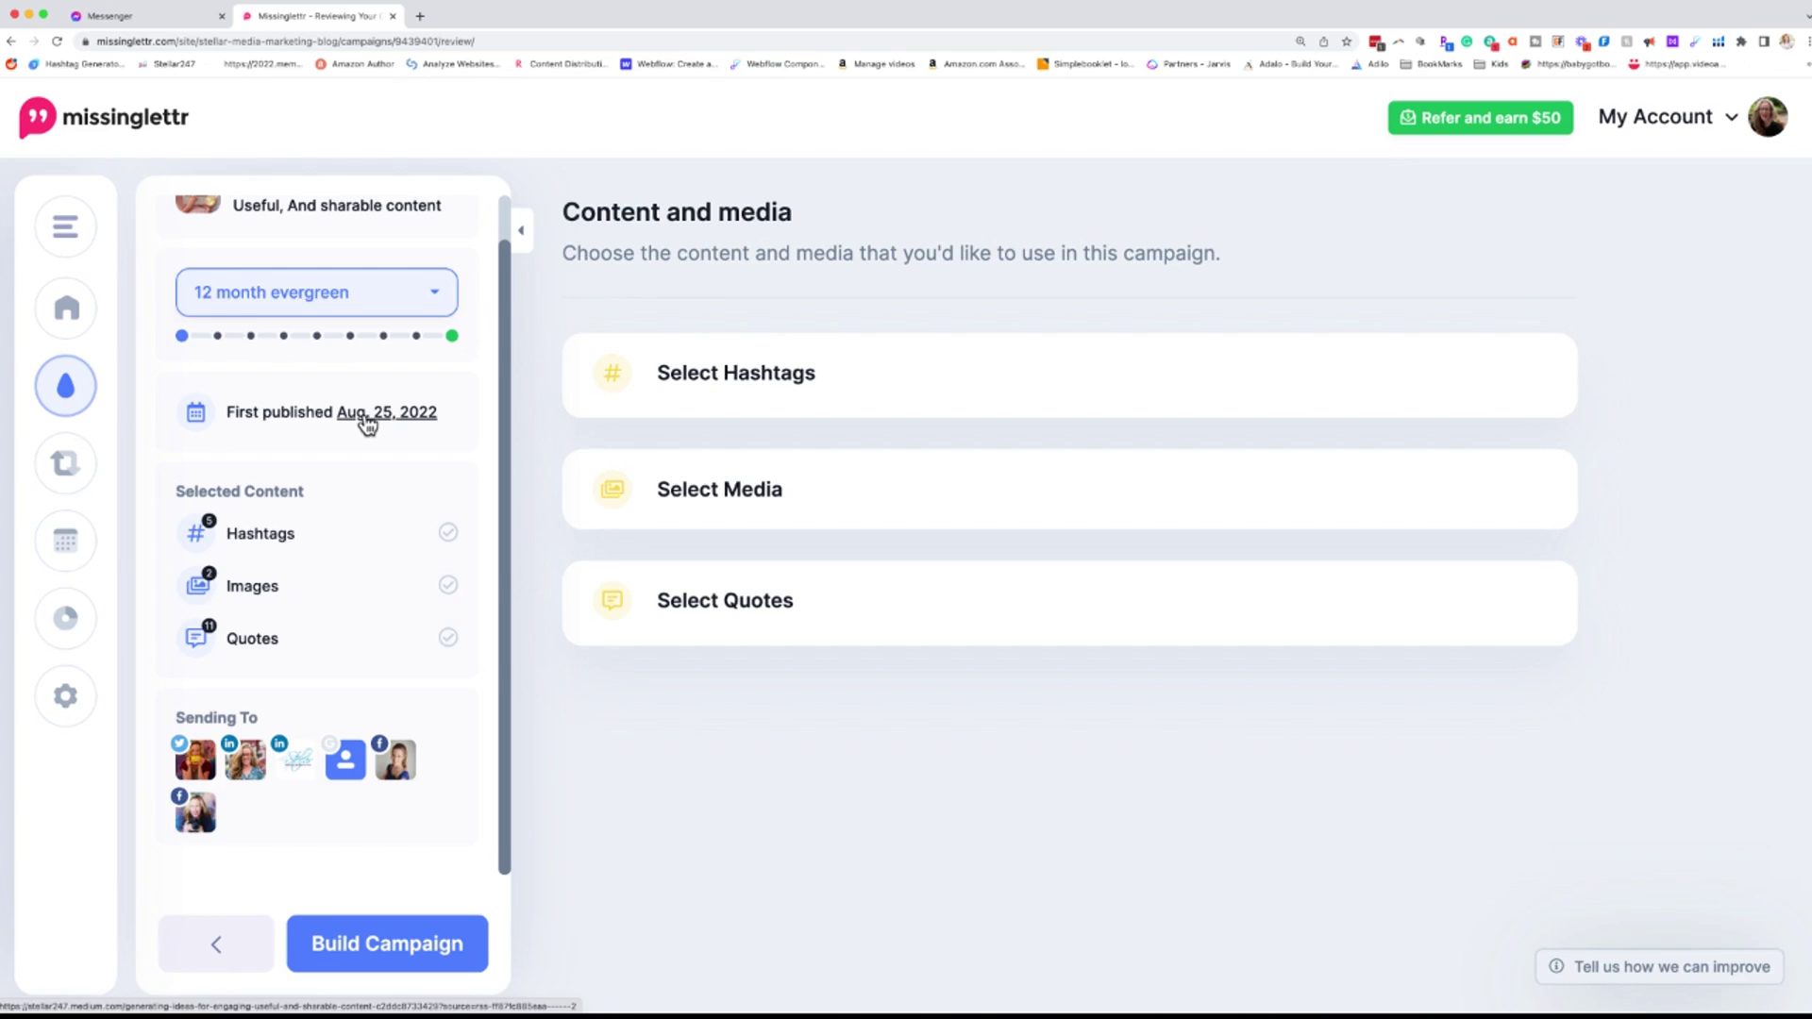
Step: Delete #HorridSpelling, #CuriousSoul and the remaining hashtags, then add #ContentIdeas and #EngagingContent
left_click(722, 395)
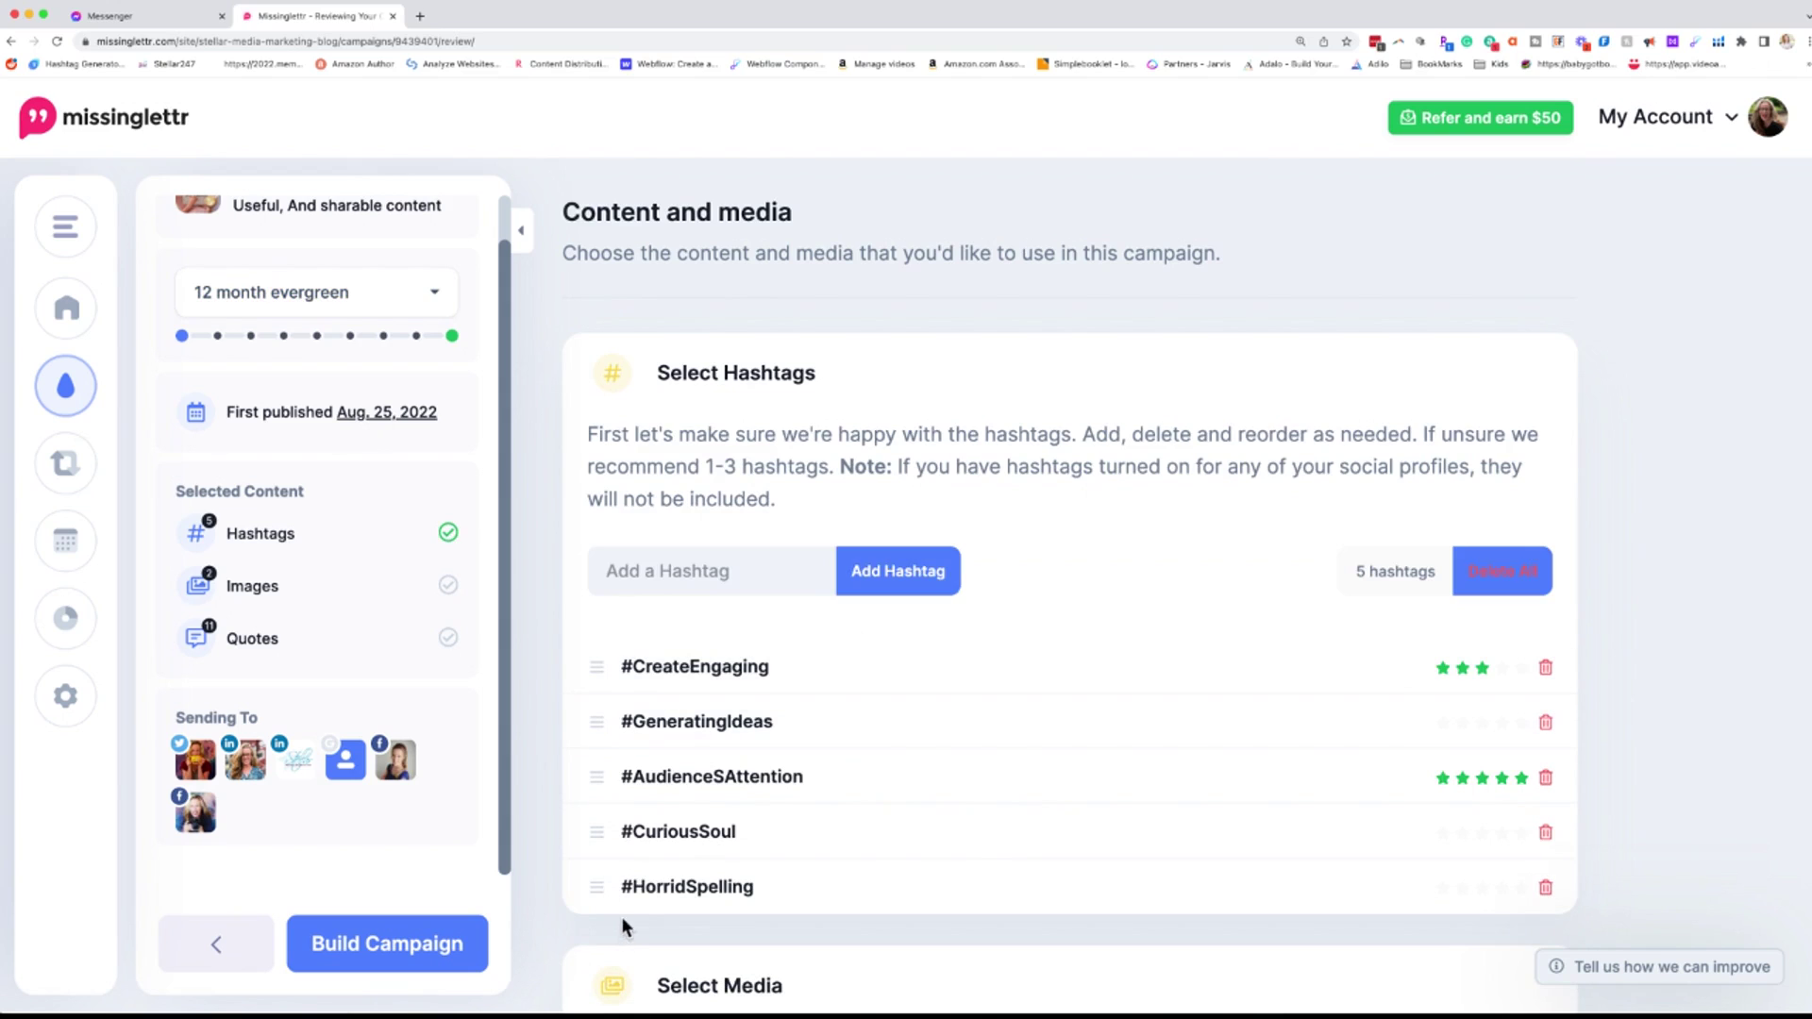
left_click(1545, 886)
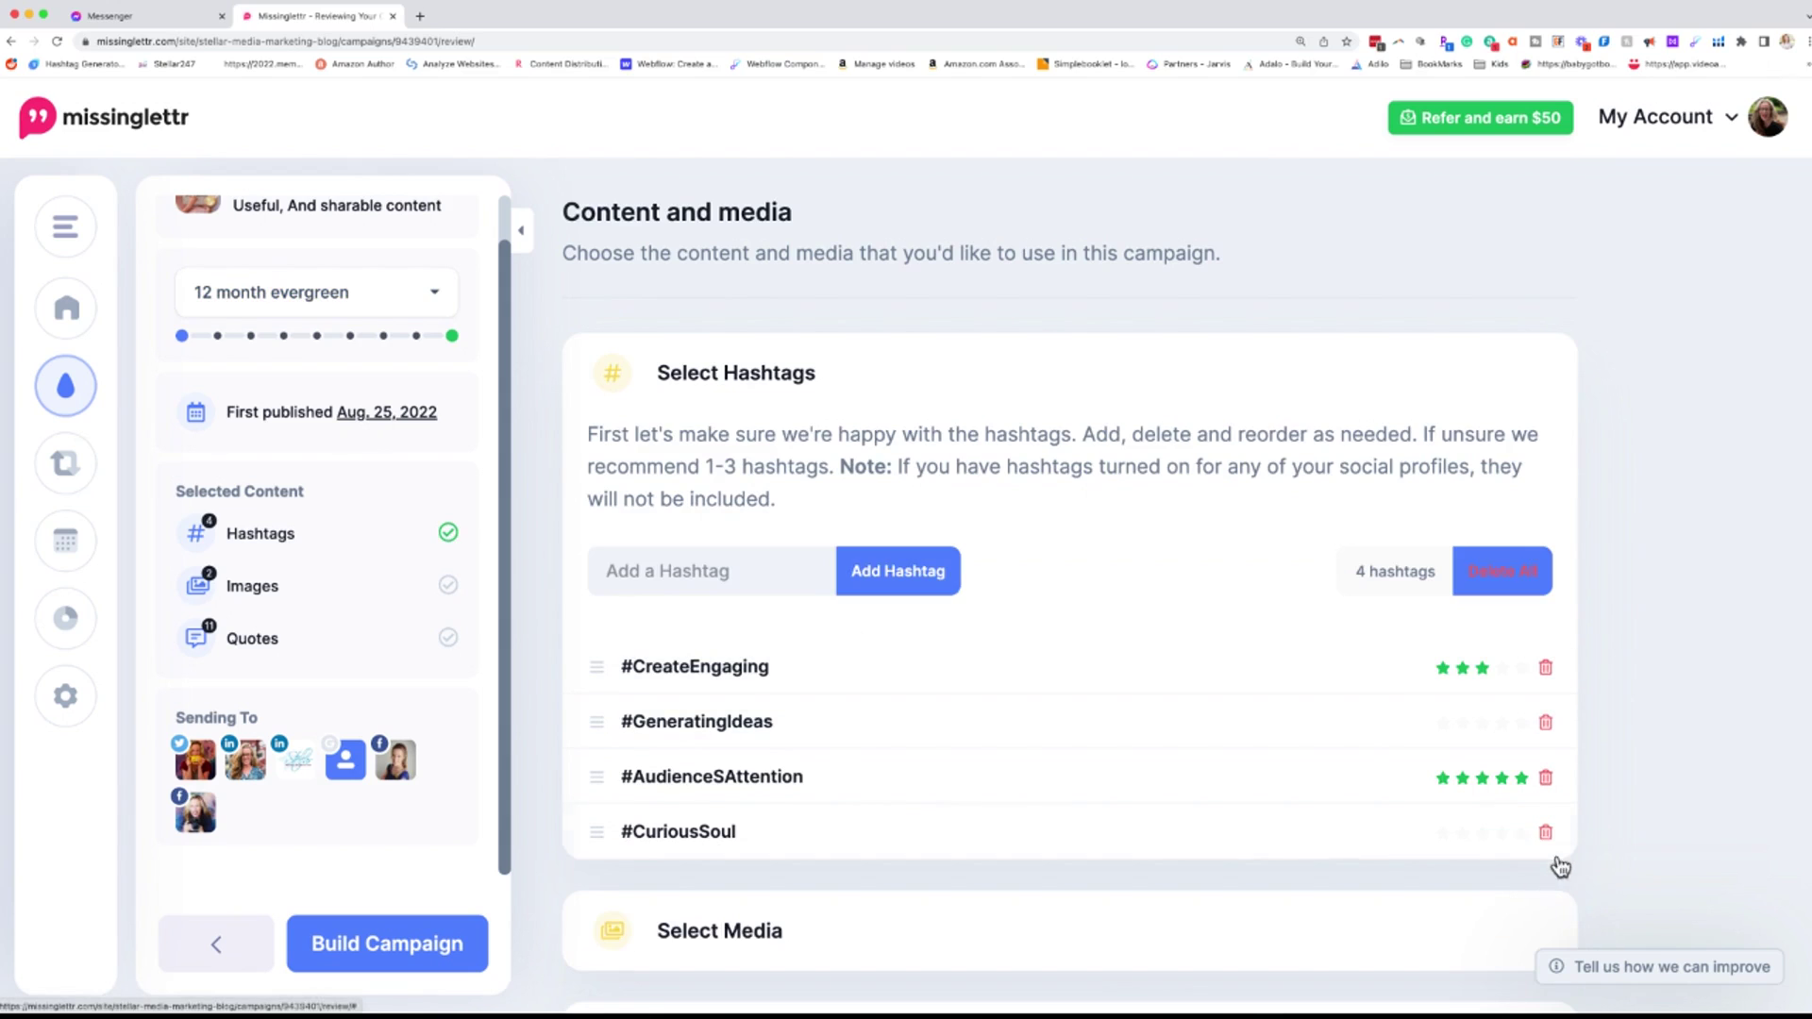
left_click(1547, 833)
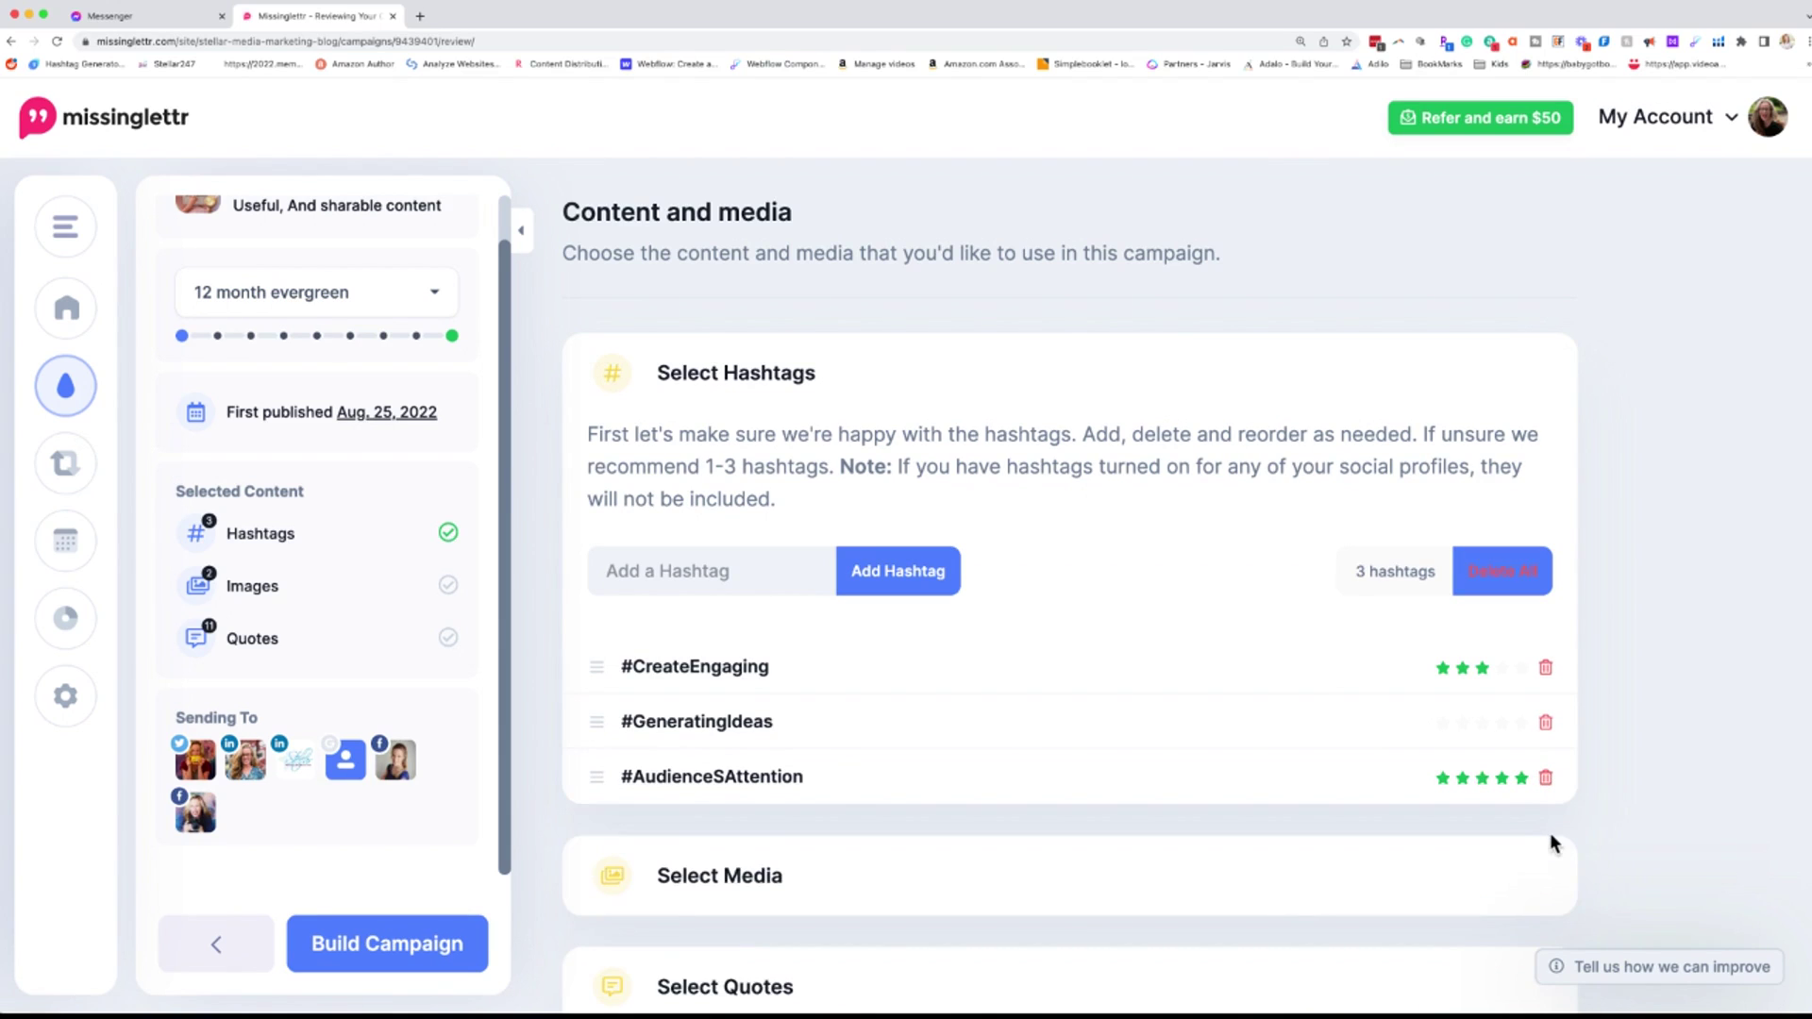
left_click(1502, 571)
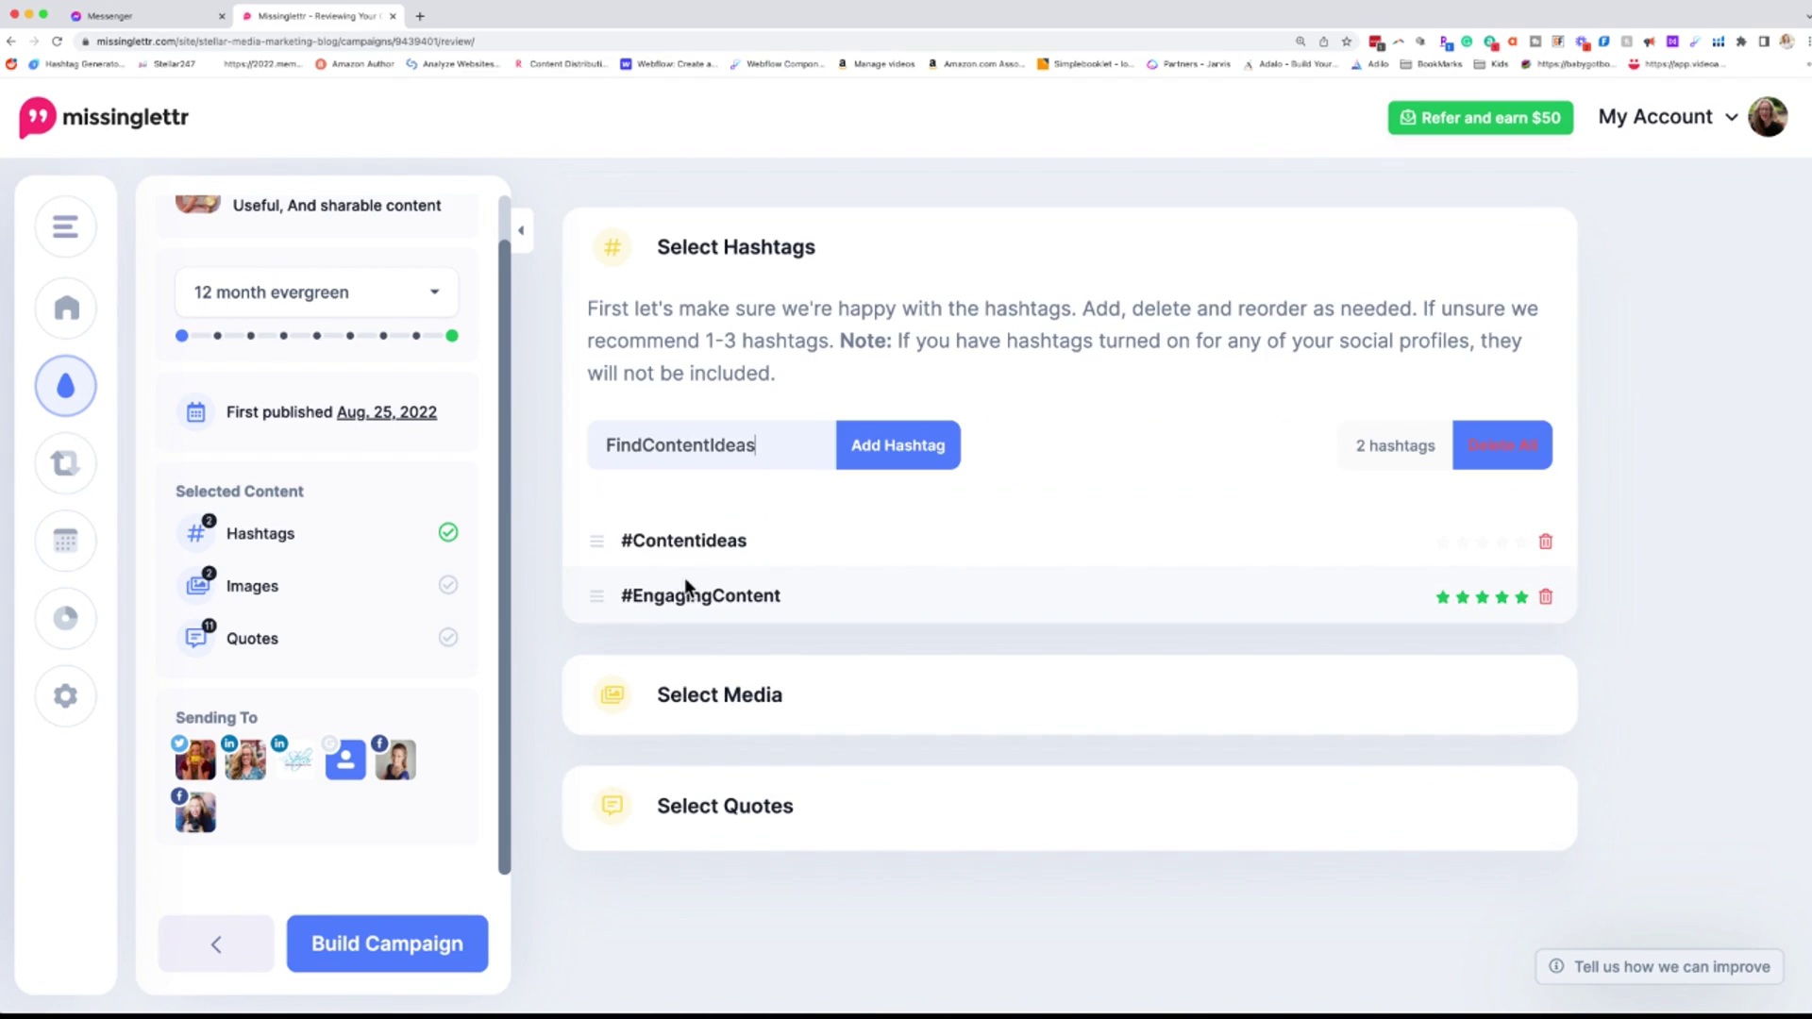
left_click(776, 501)
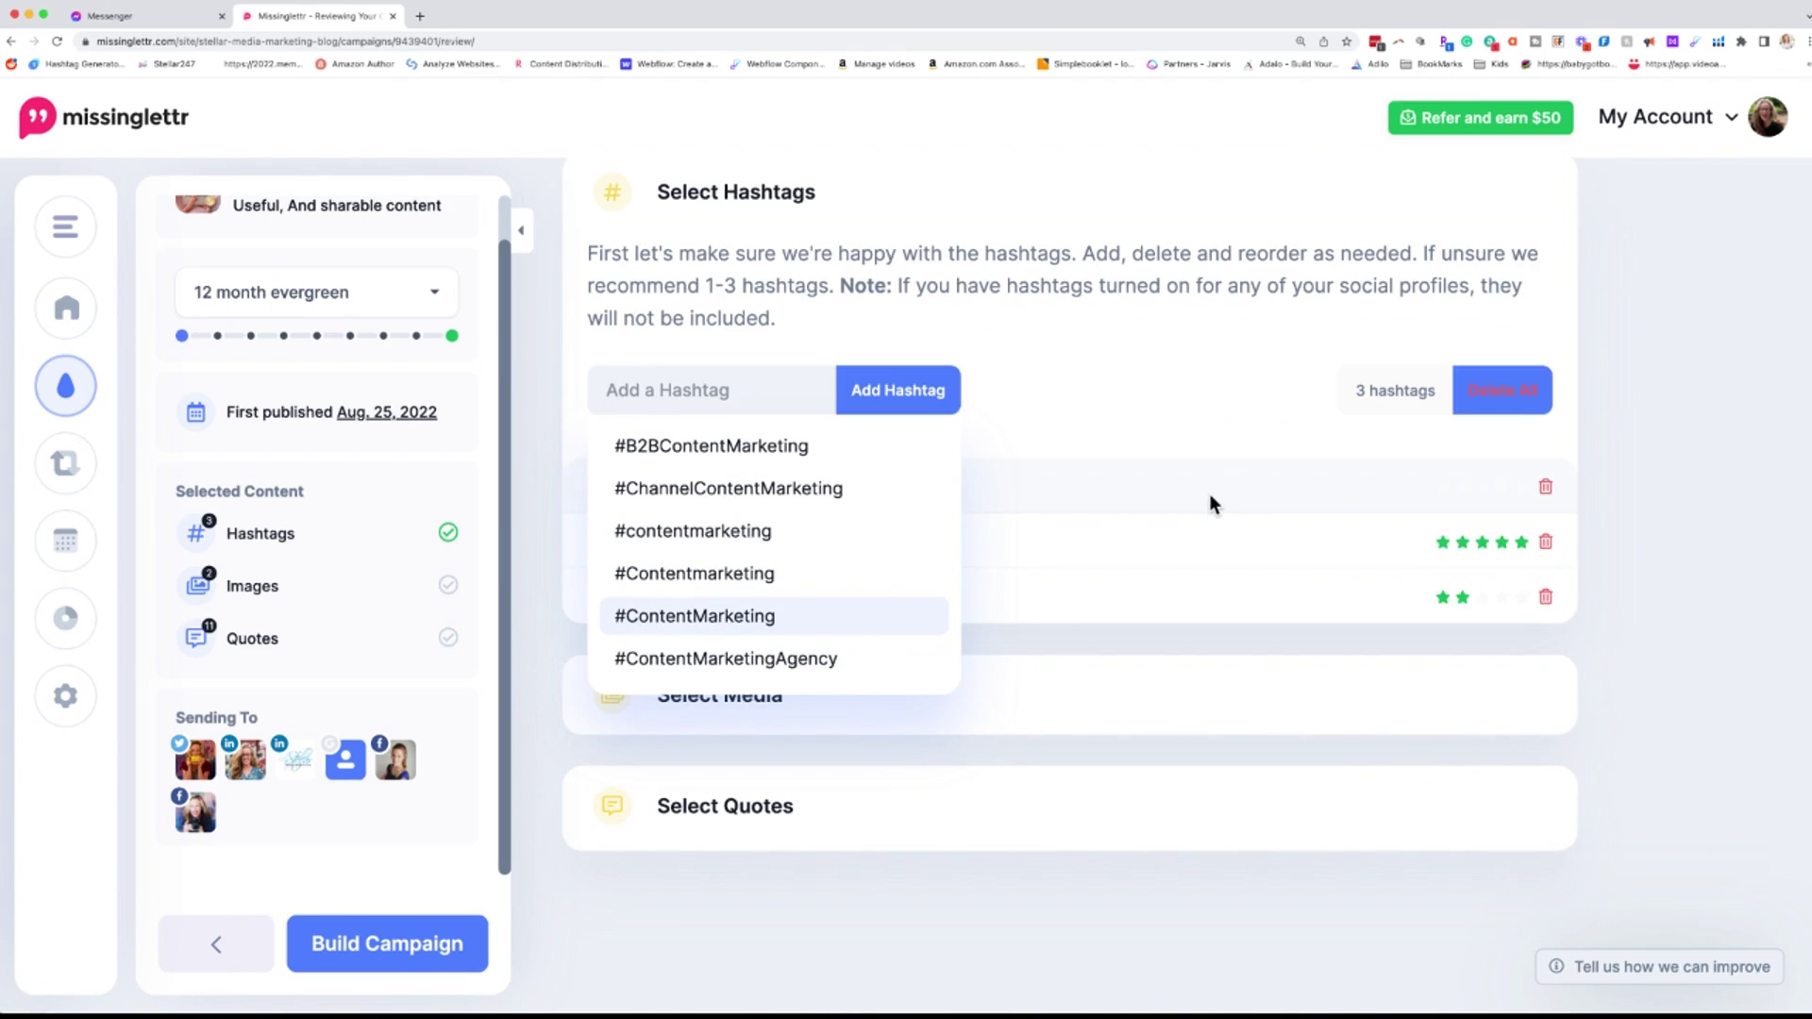
double_click(687, 191)
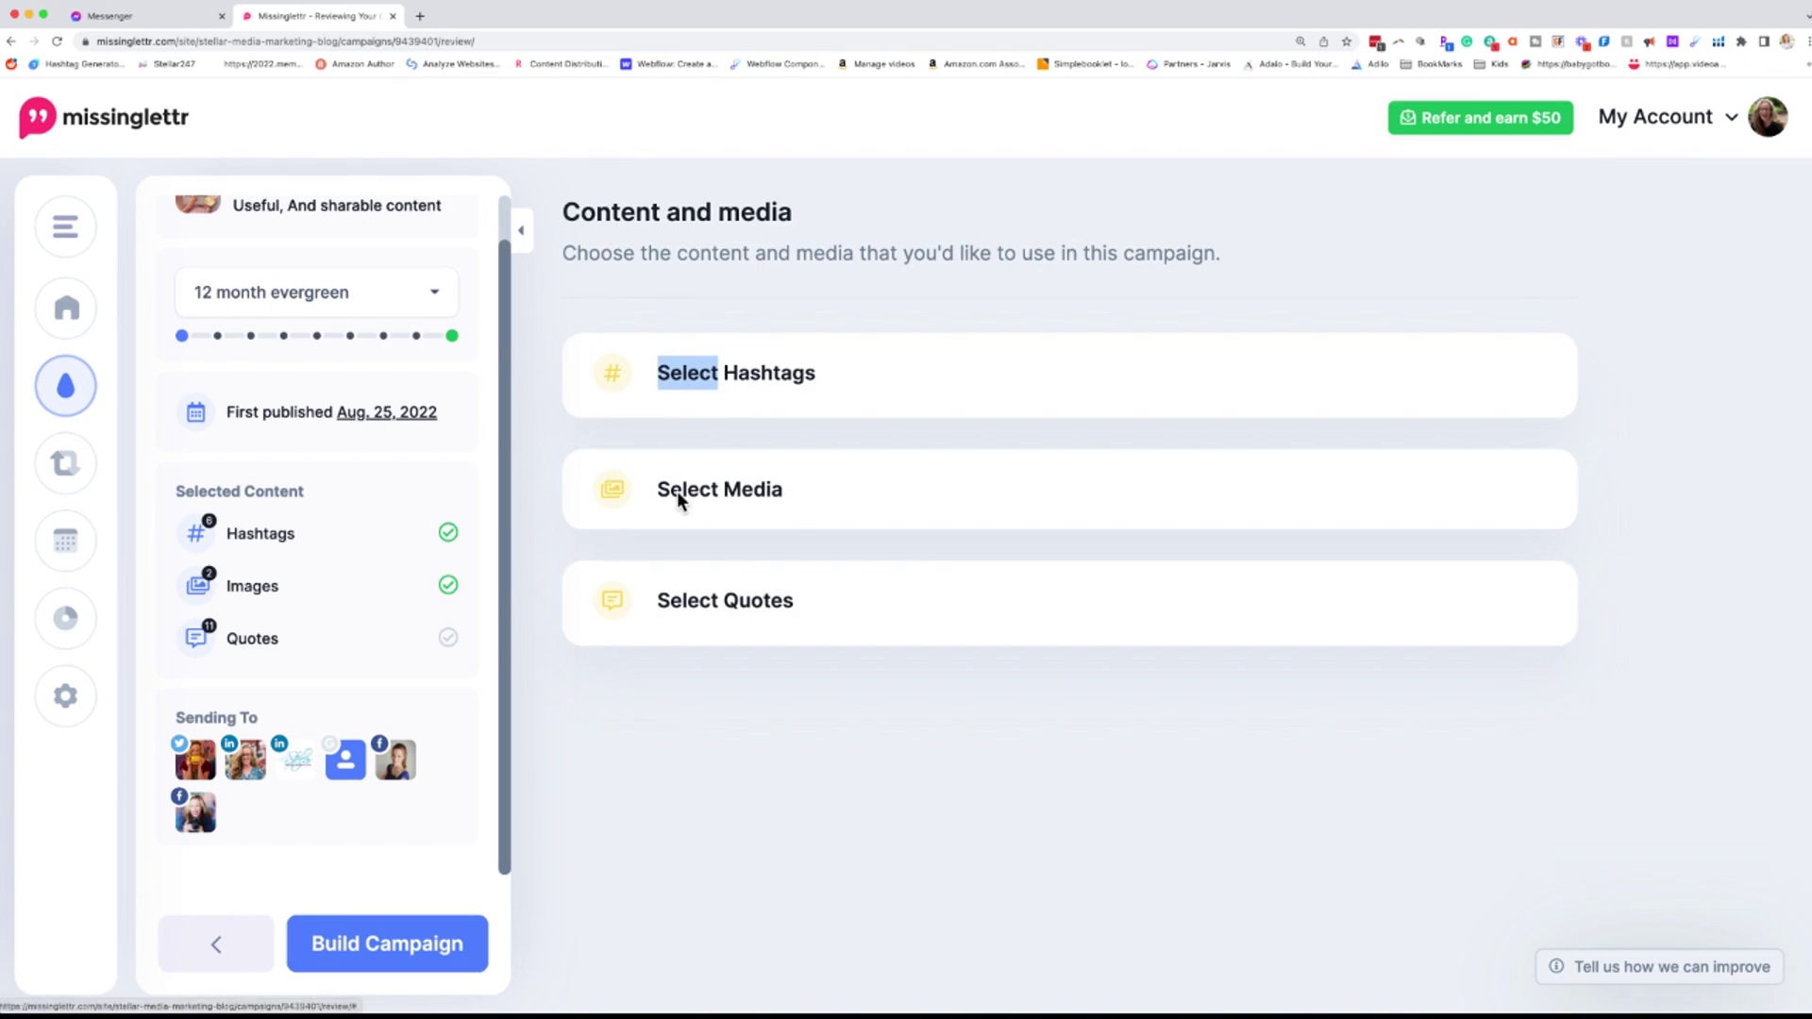
Step: Add Unsplash stock photos from a 'content marketing' search to the campaign's media
left_click(766, 491)
scroll(922, 554, "down", 2)
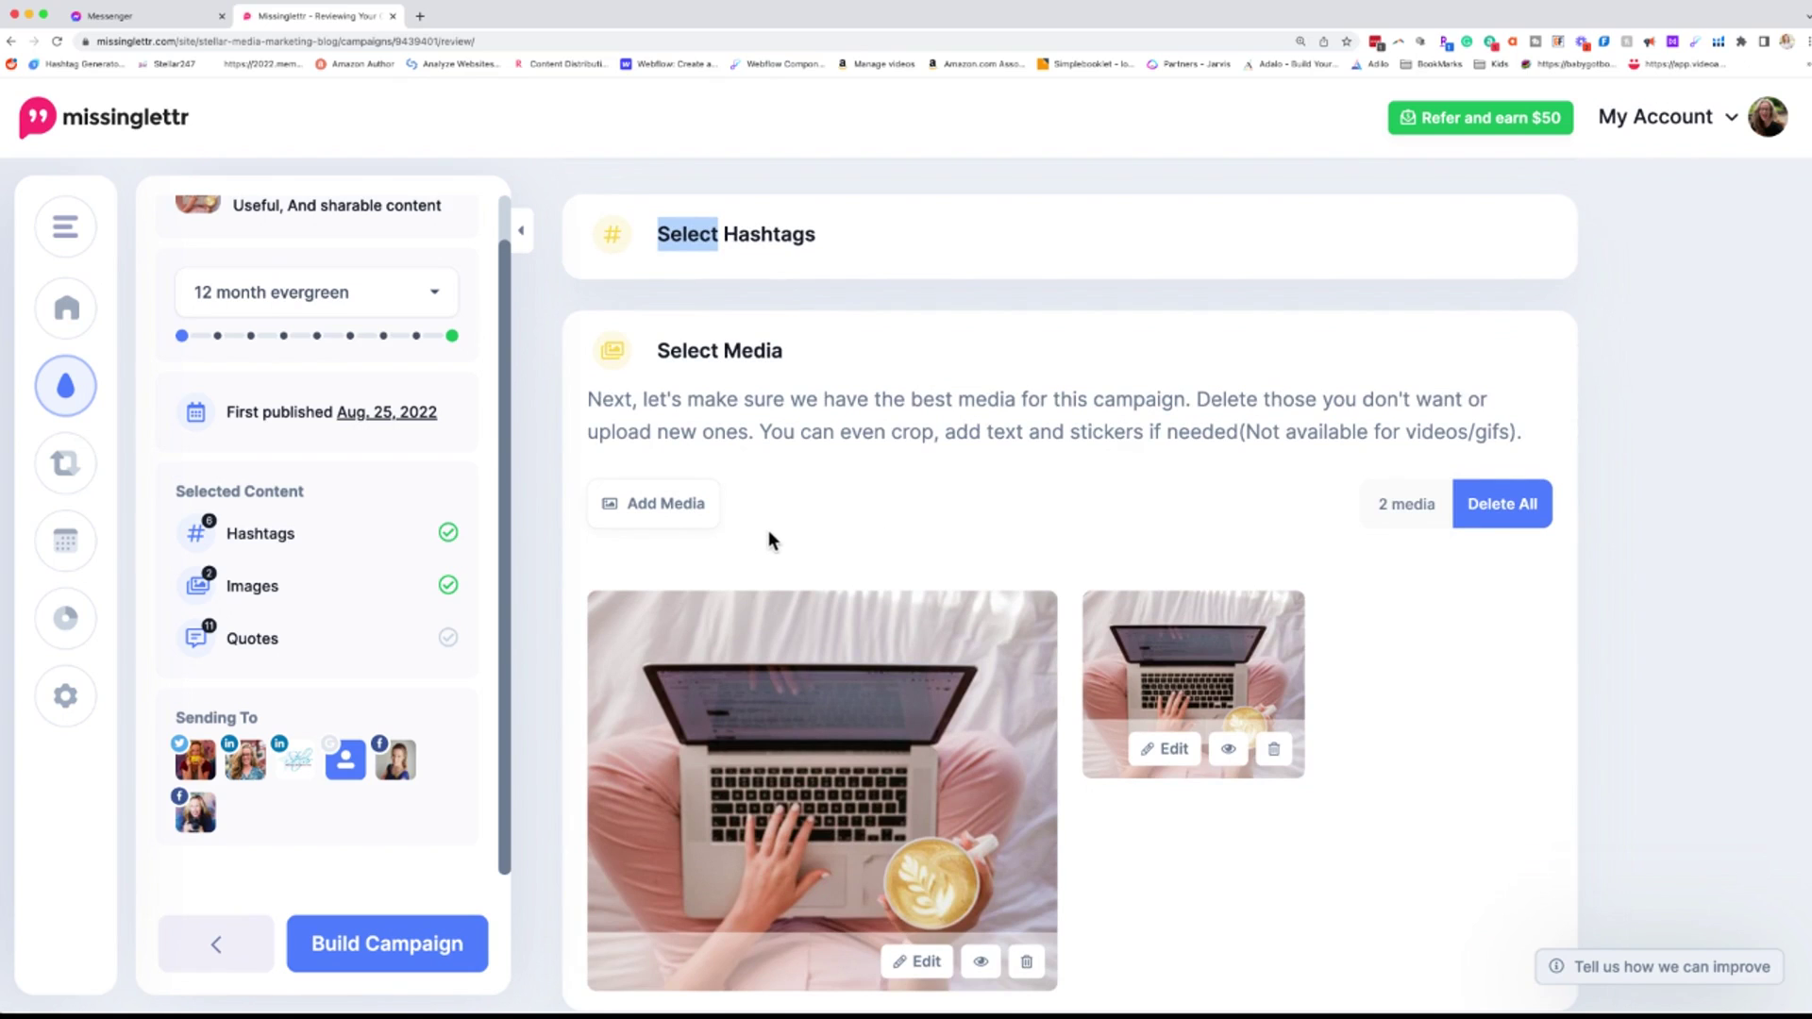
scroll(784, 446, "down", 1)
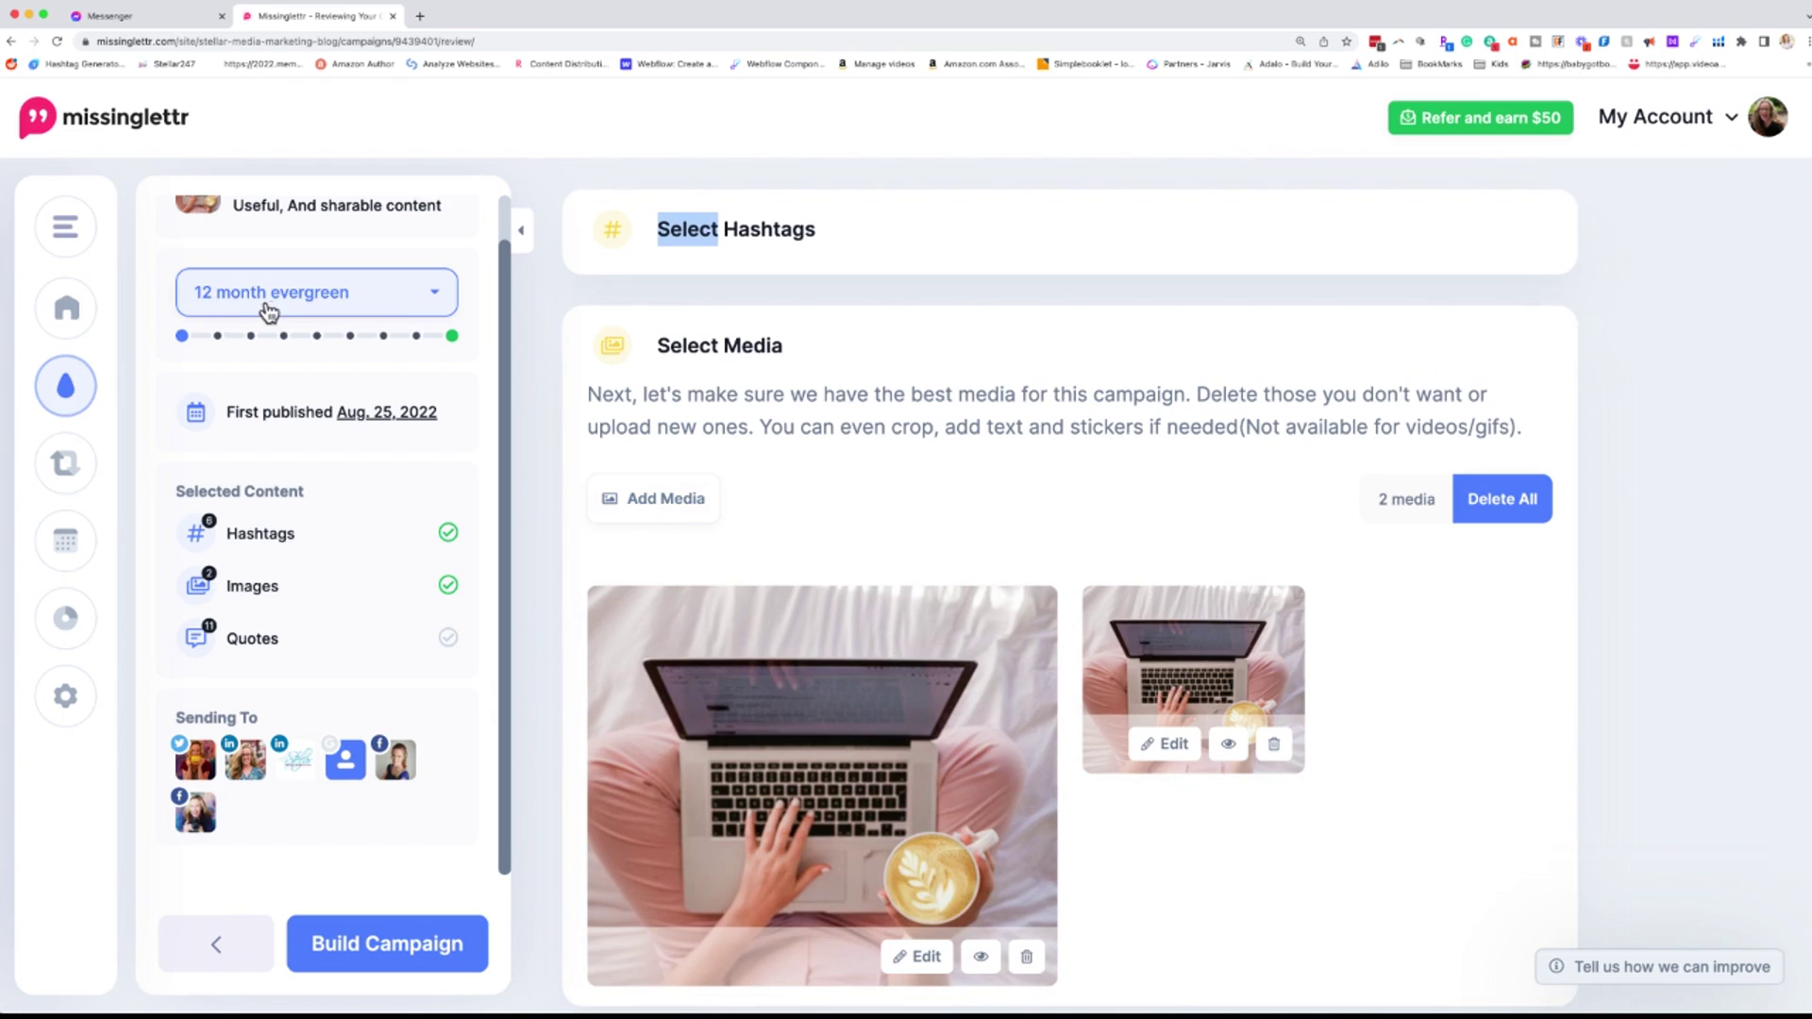
left_click(665, 500)
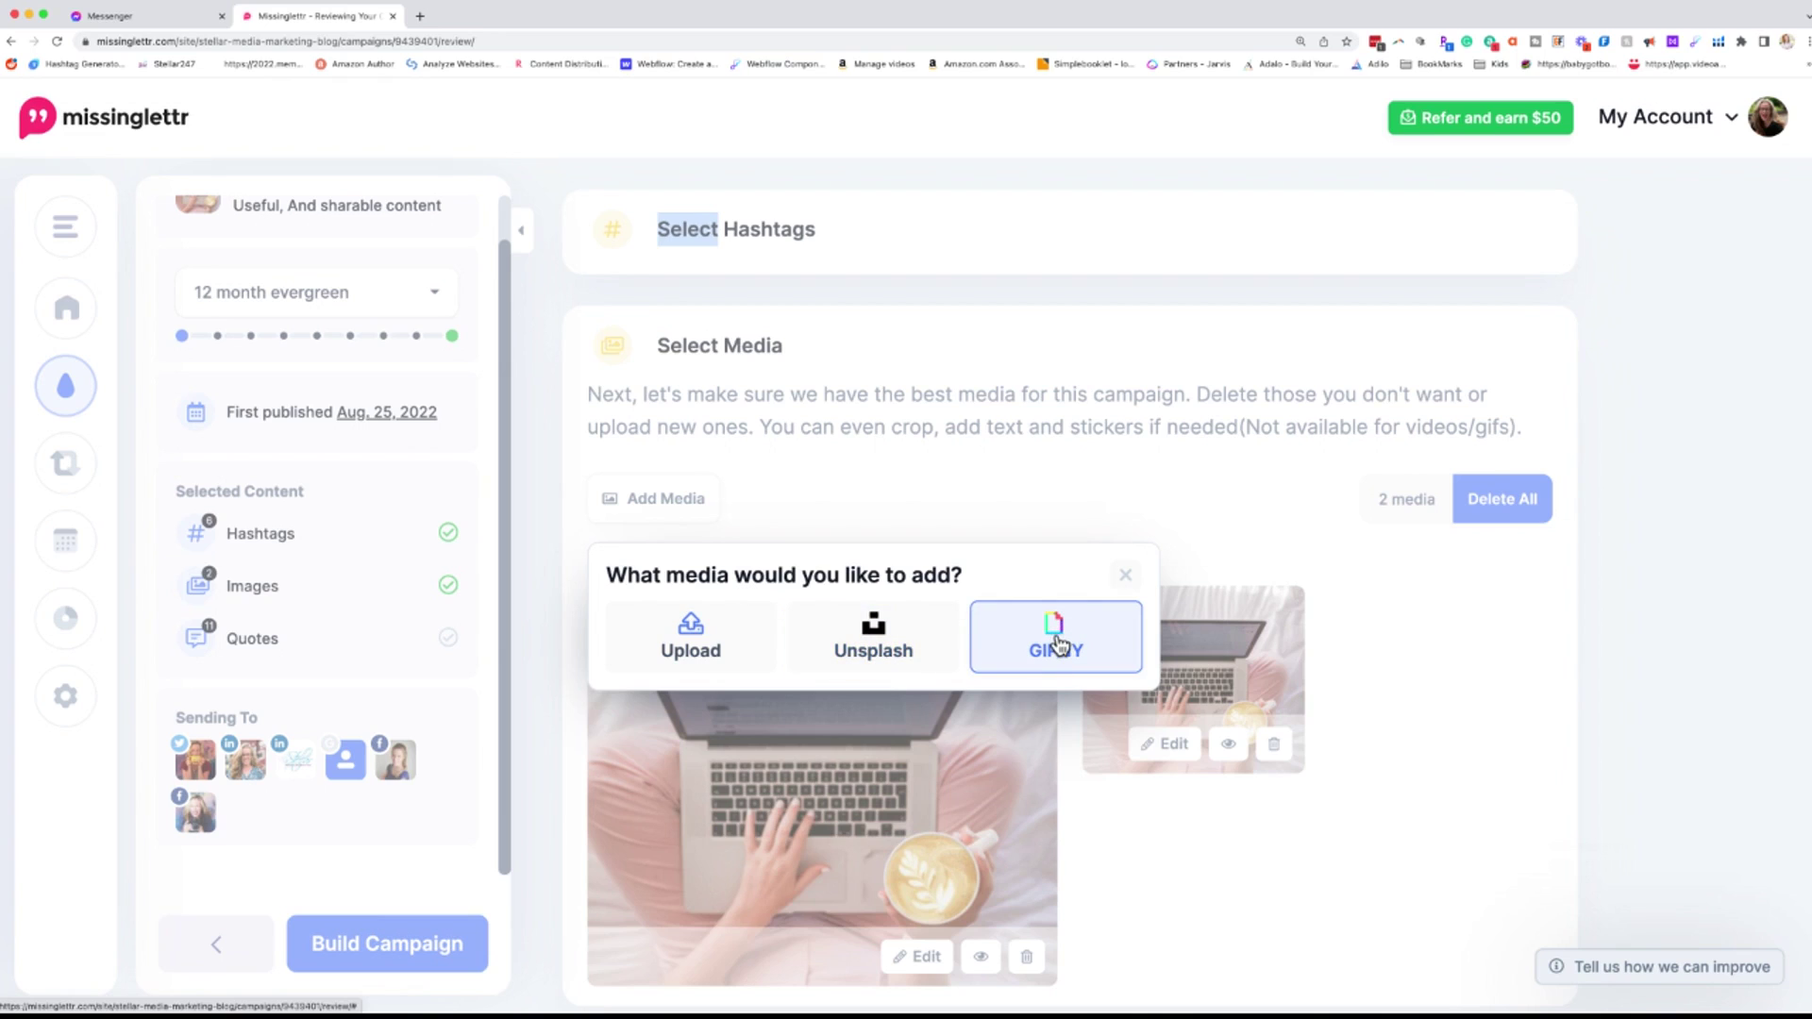
left_click(854, 644)
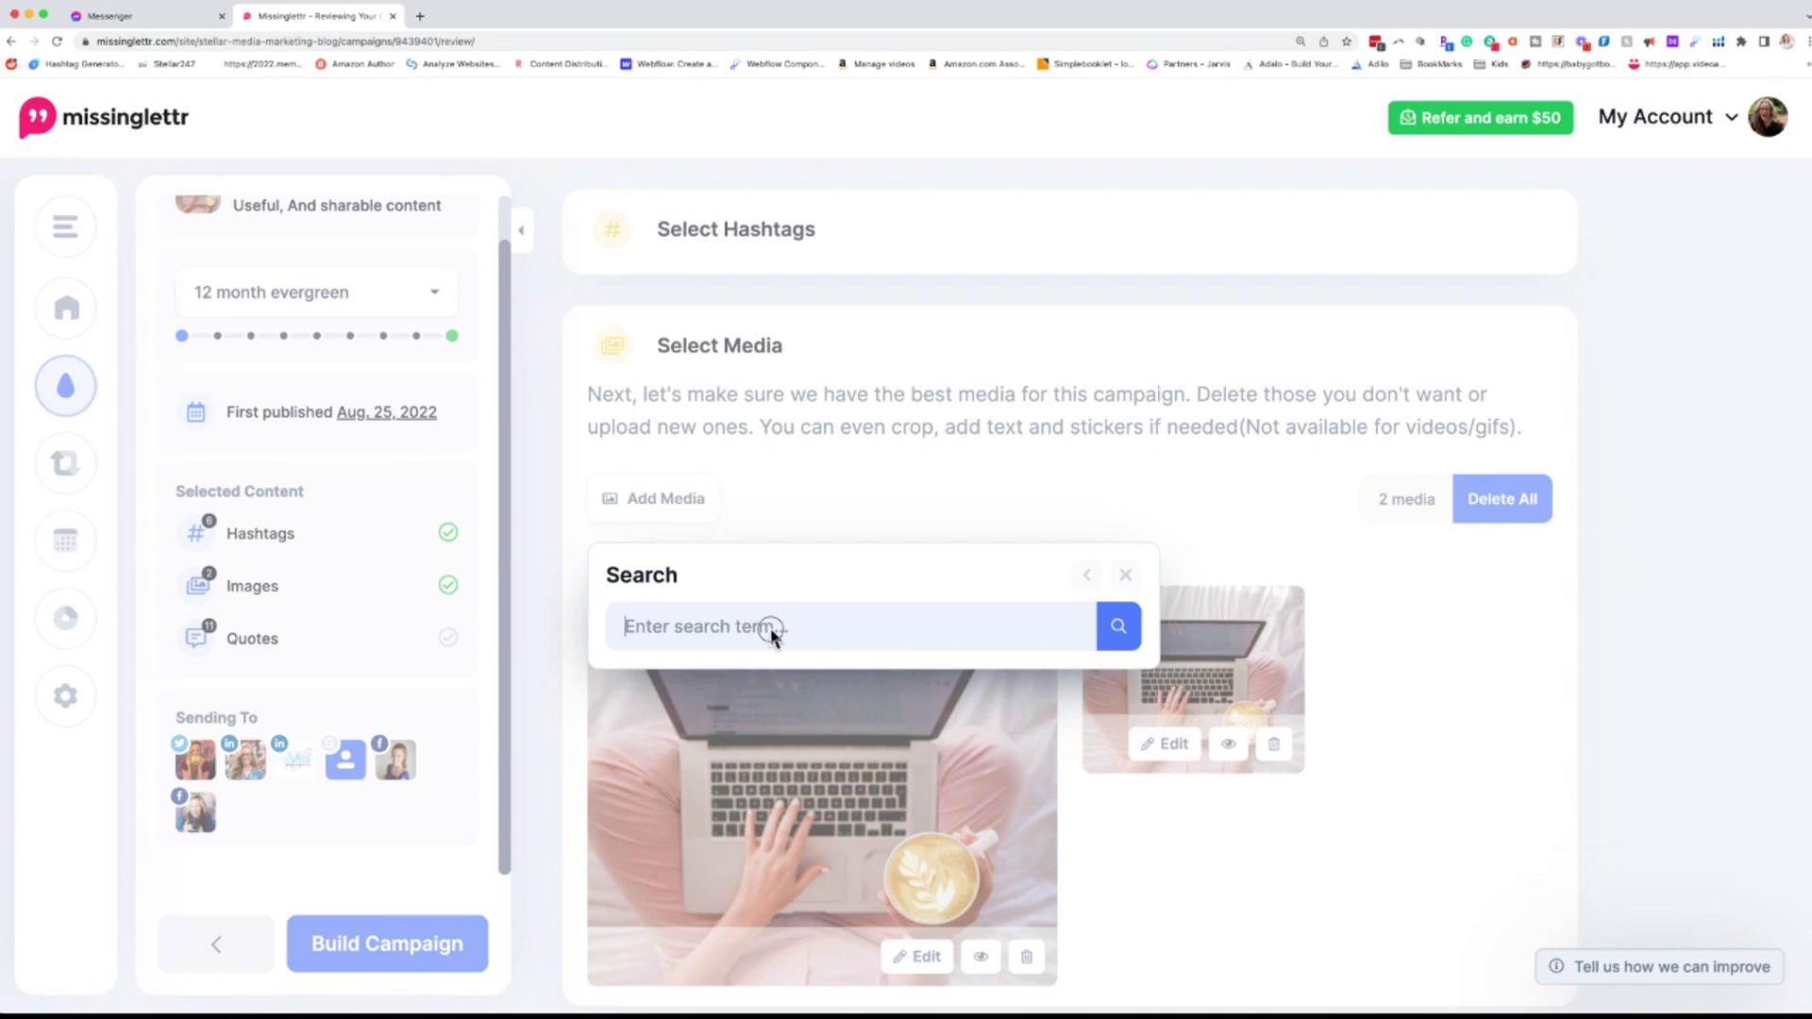
type("content marketing")
key("Return")
left_click(623, 746)
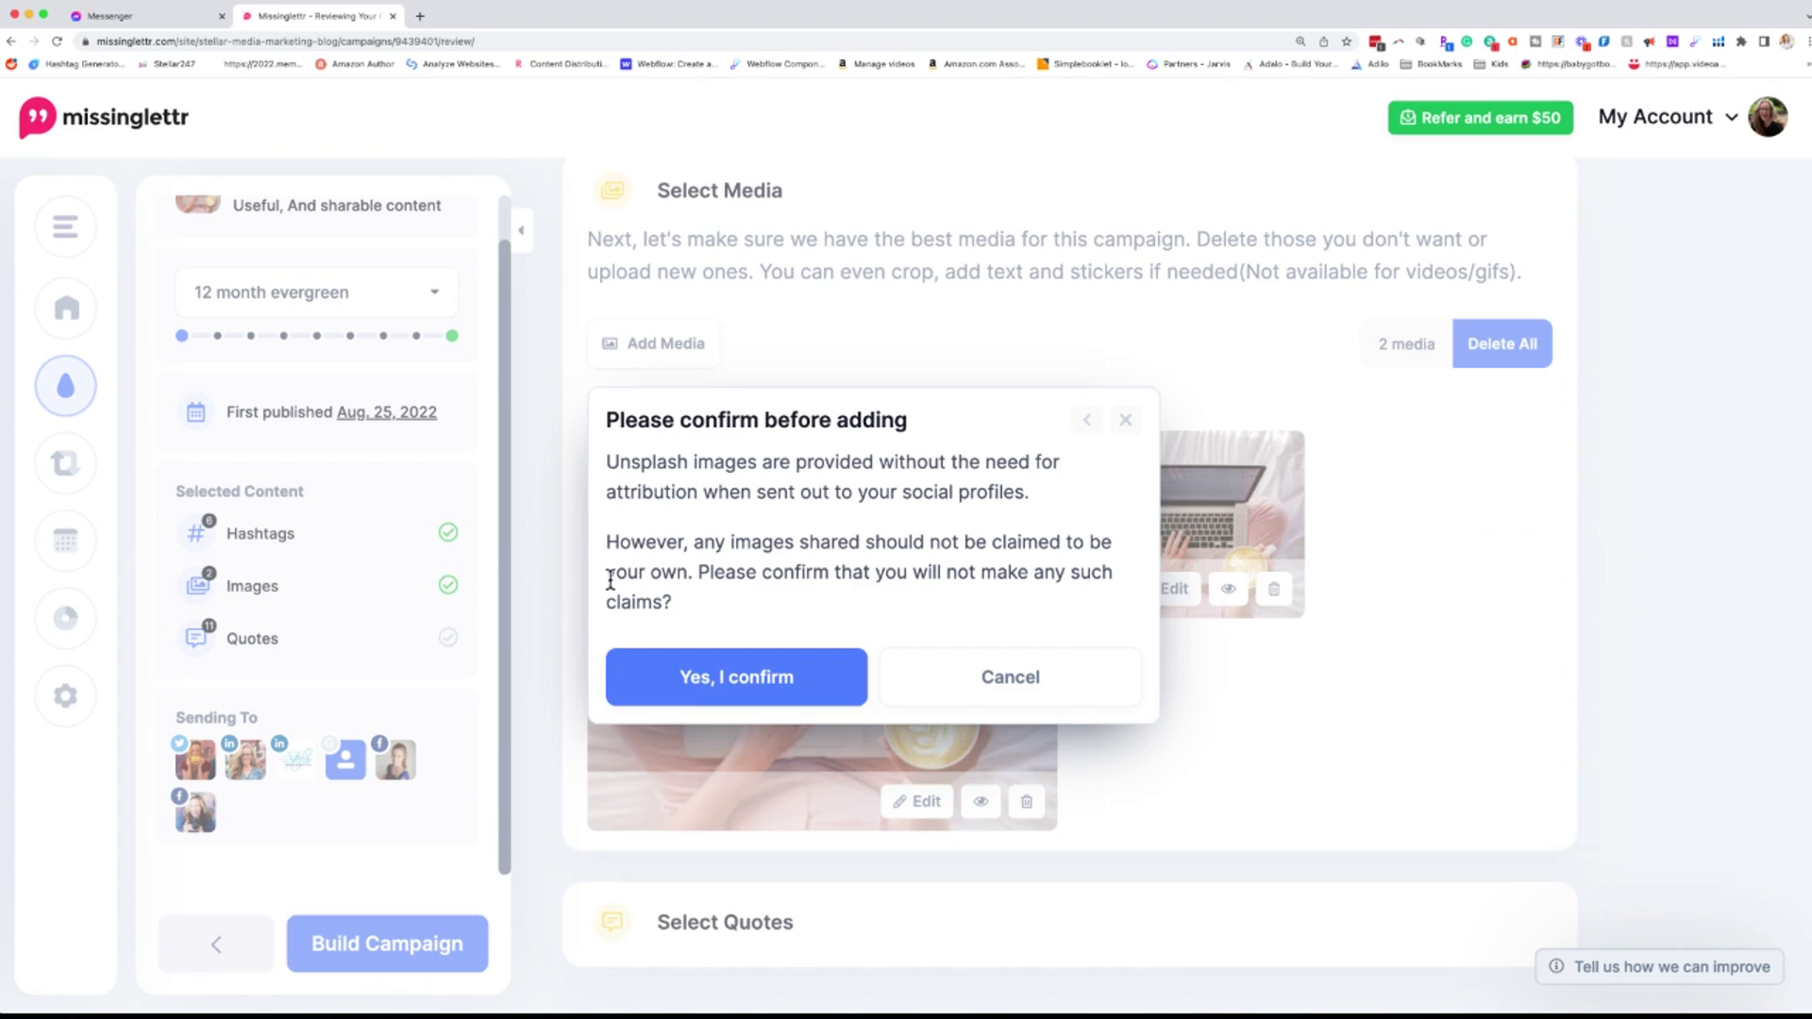
left_click(696, 683)
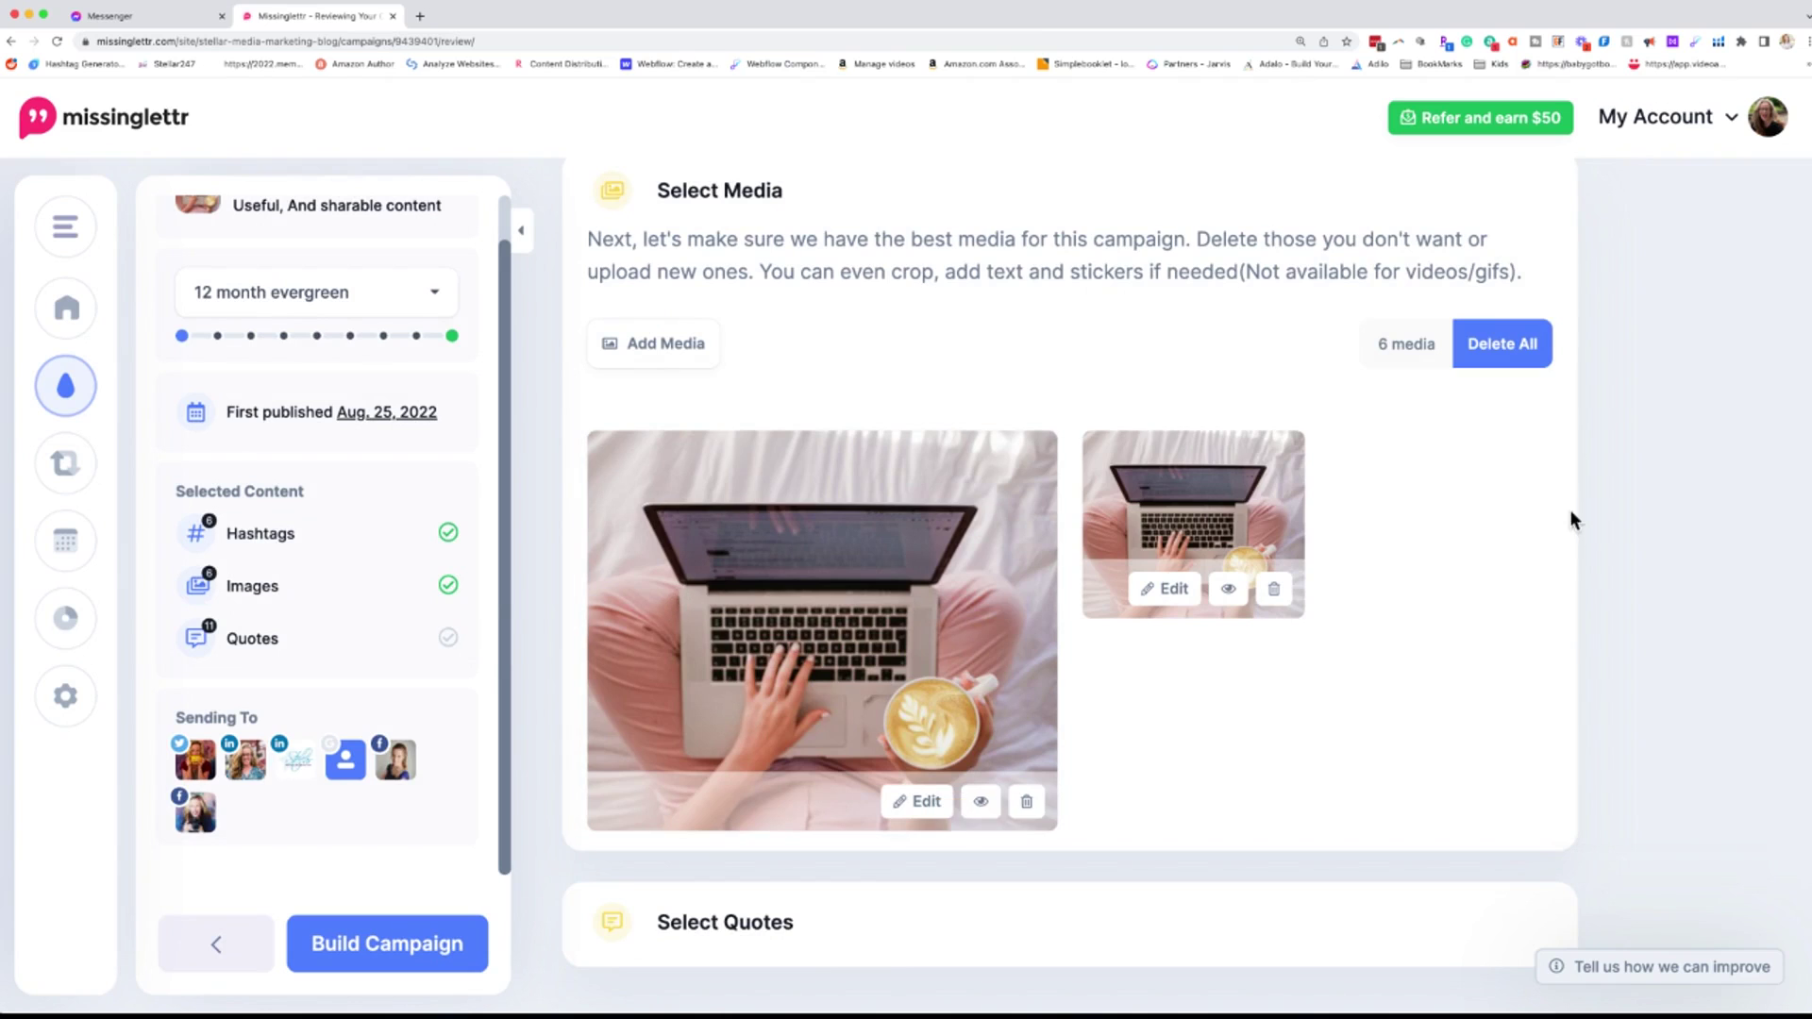
scroll(1601, 677, "down", 3)
scroll(1203, 440, "up", 3)
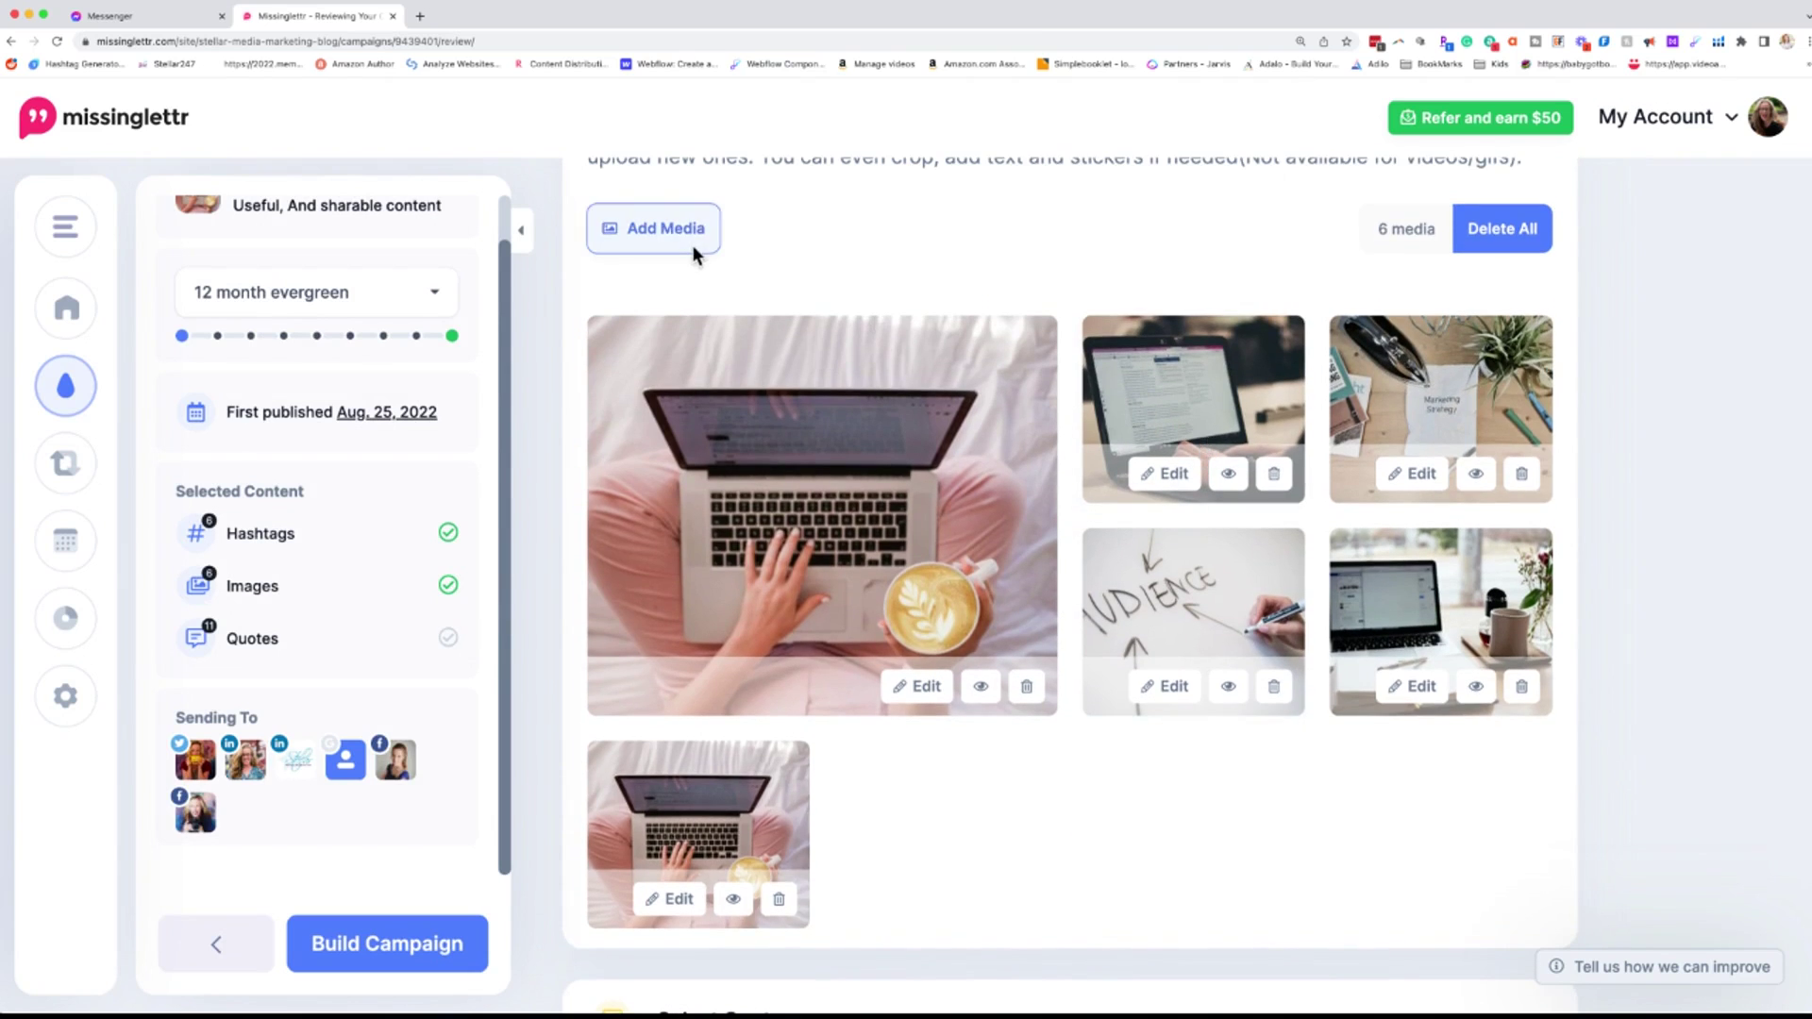
Step: Search GIPHY for stellar247 and add two GIFs to the campaign's media
left_click(678, 237)
left_click(1054, 368)
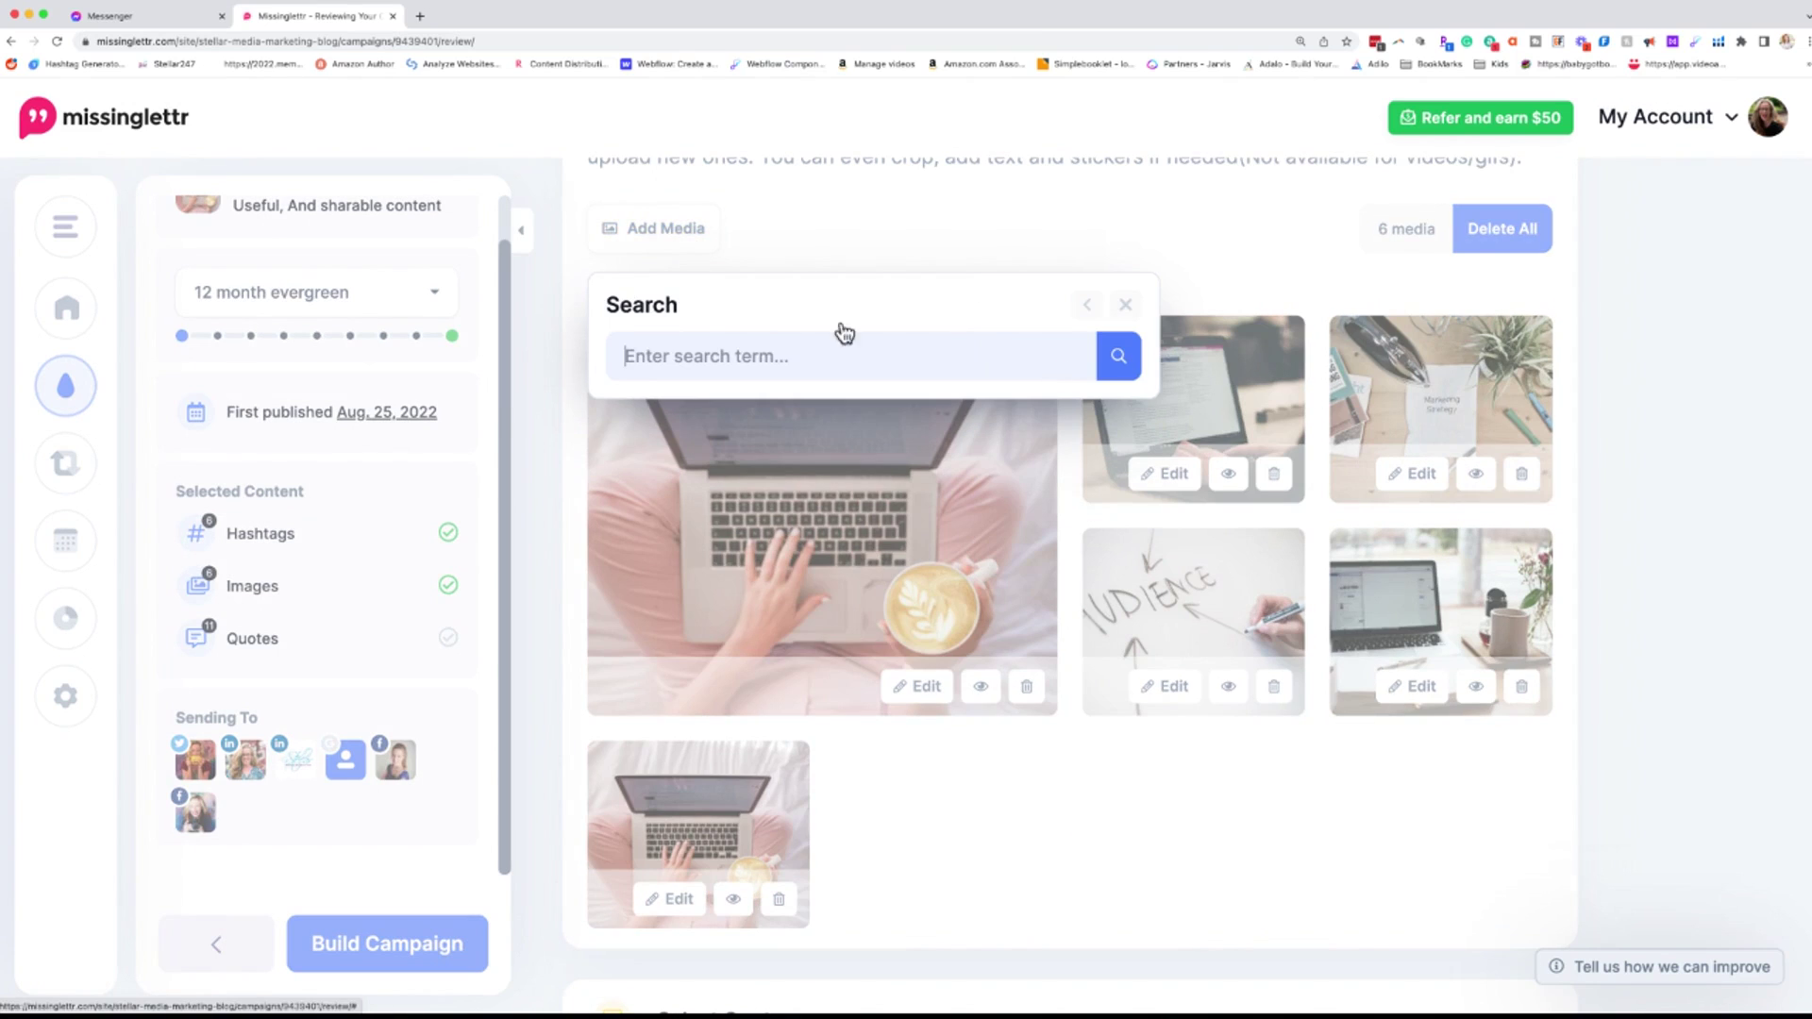
left_click(762, 364)
type("stel")
type("lar4")
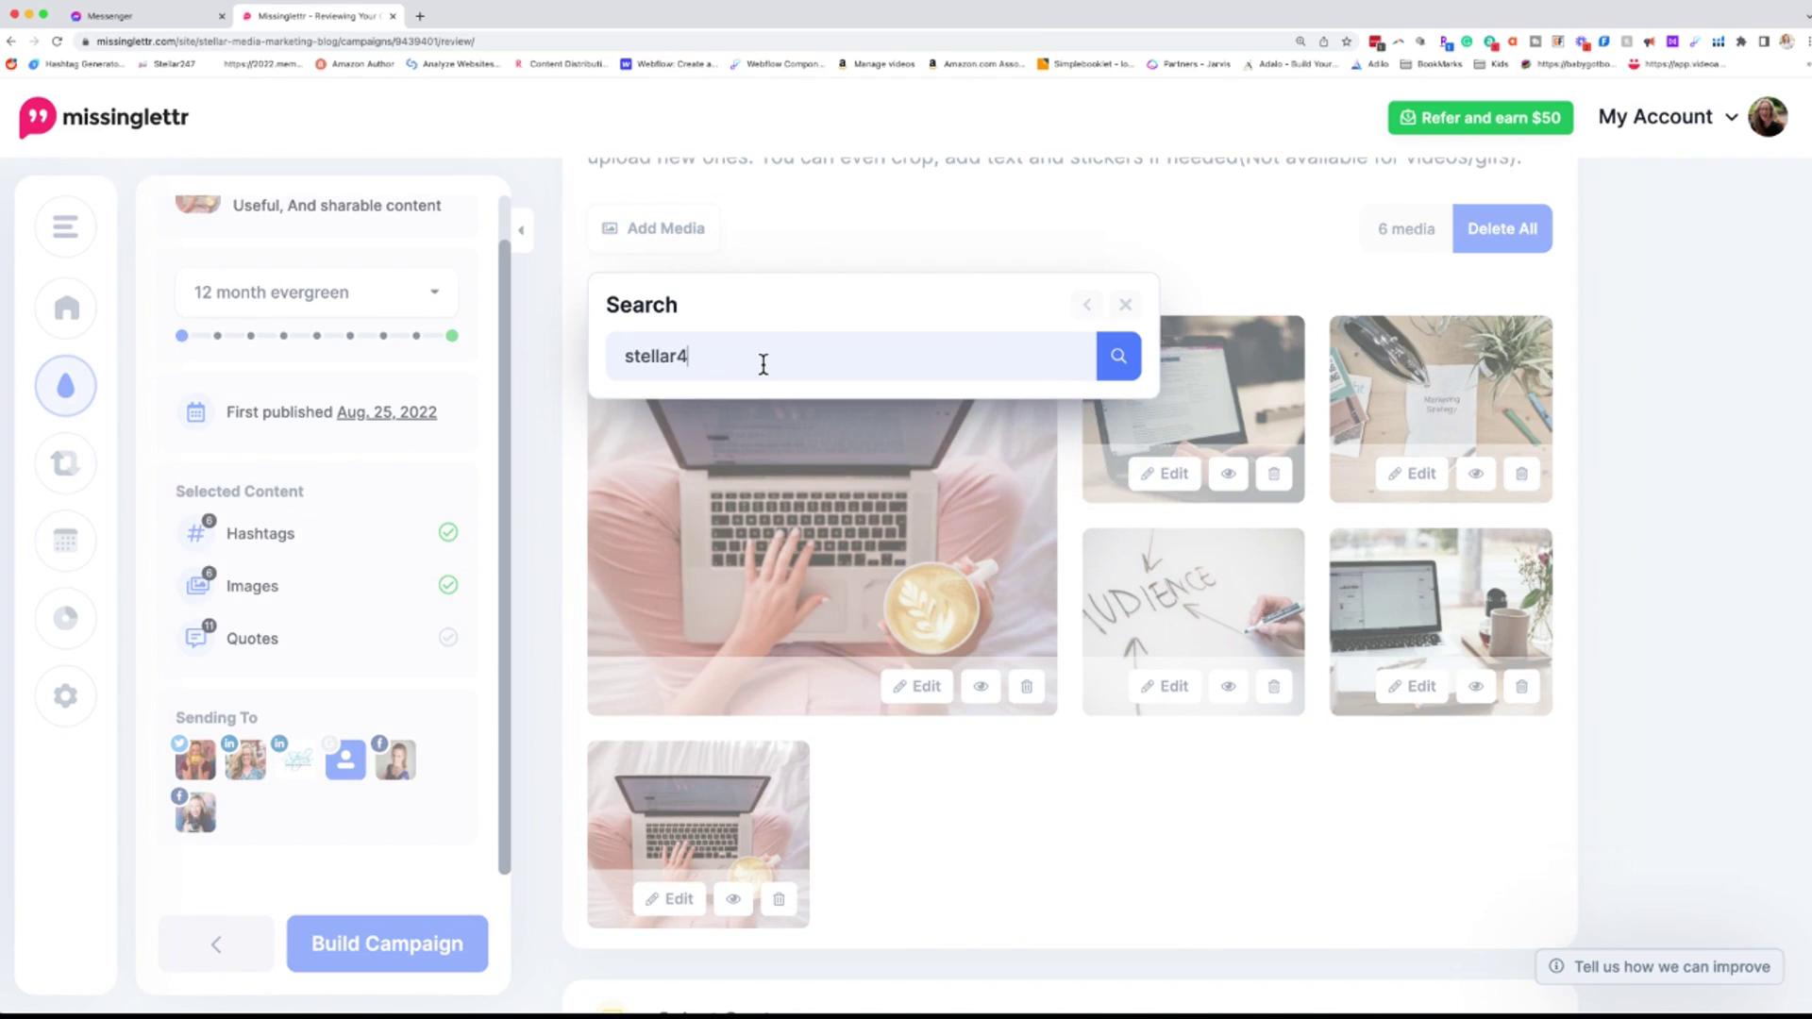
type("47")
key("Return")
scroll(762, 364, "down", 3)
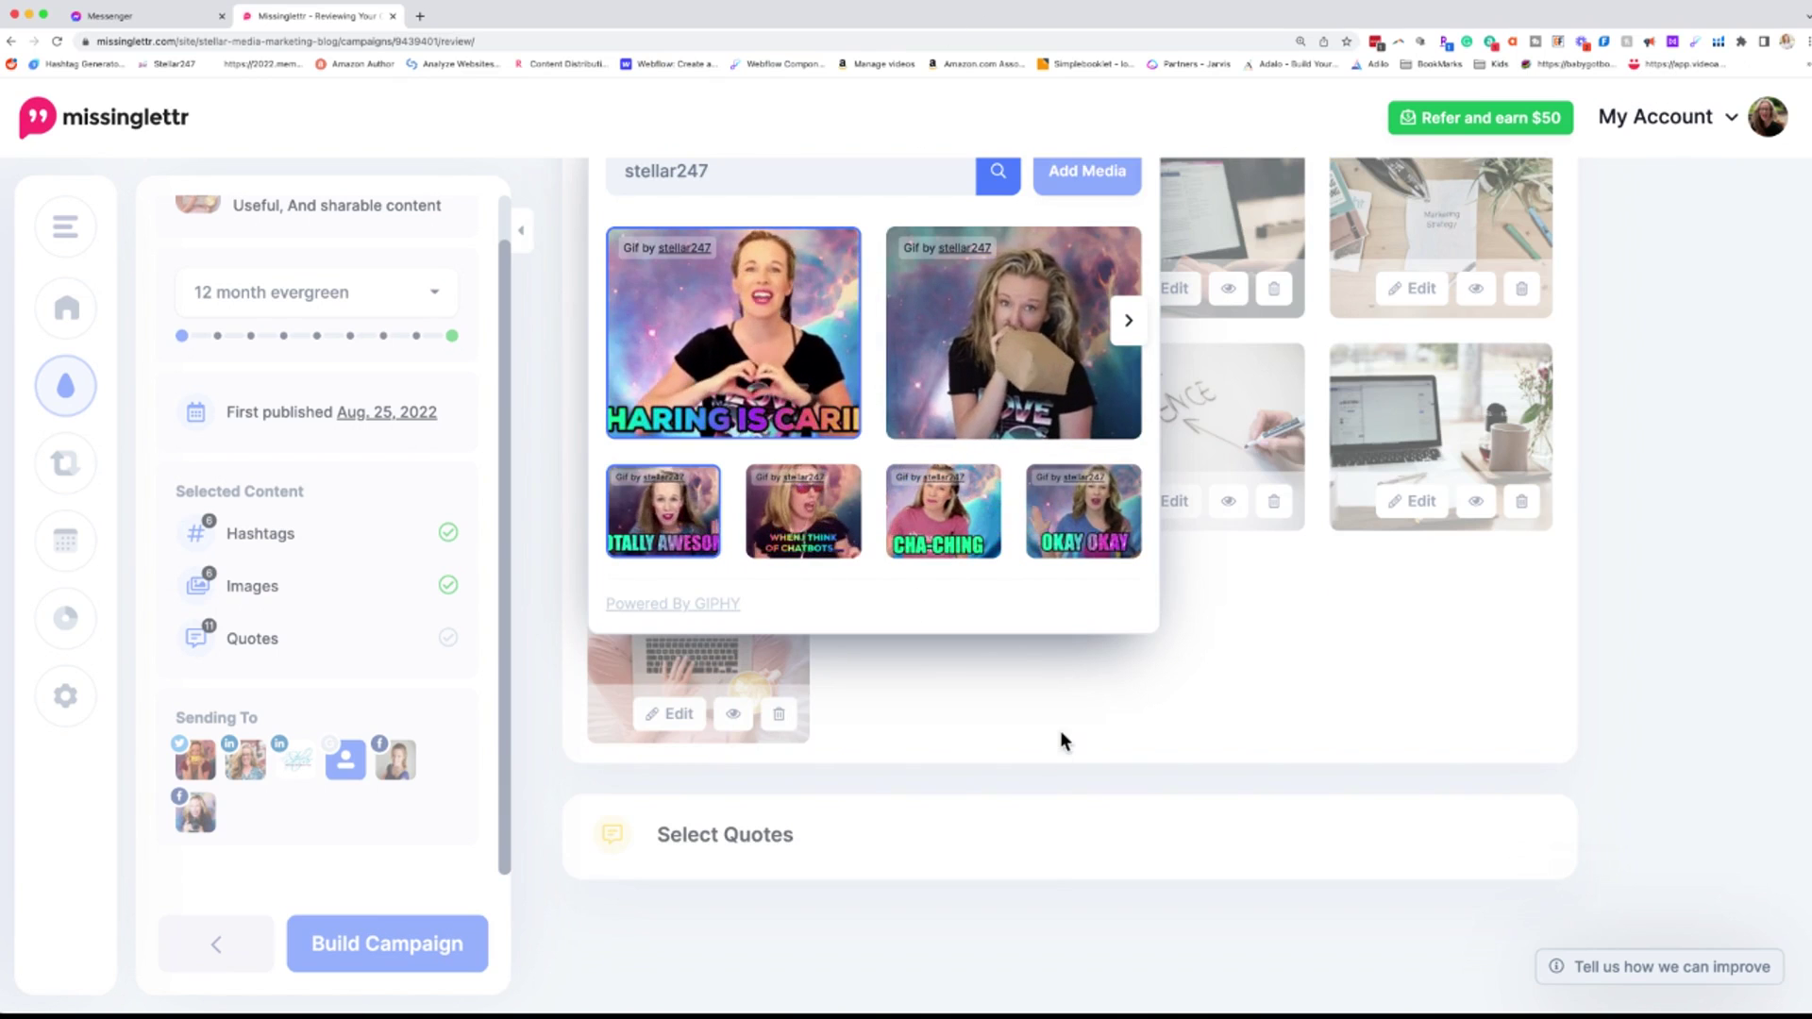
left_click(1092, 175)
left_click(712, 794)
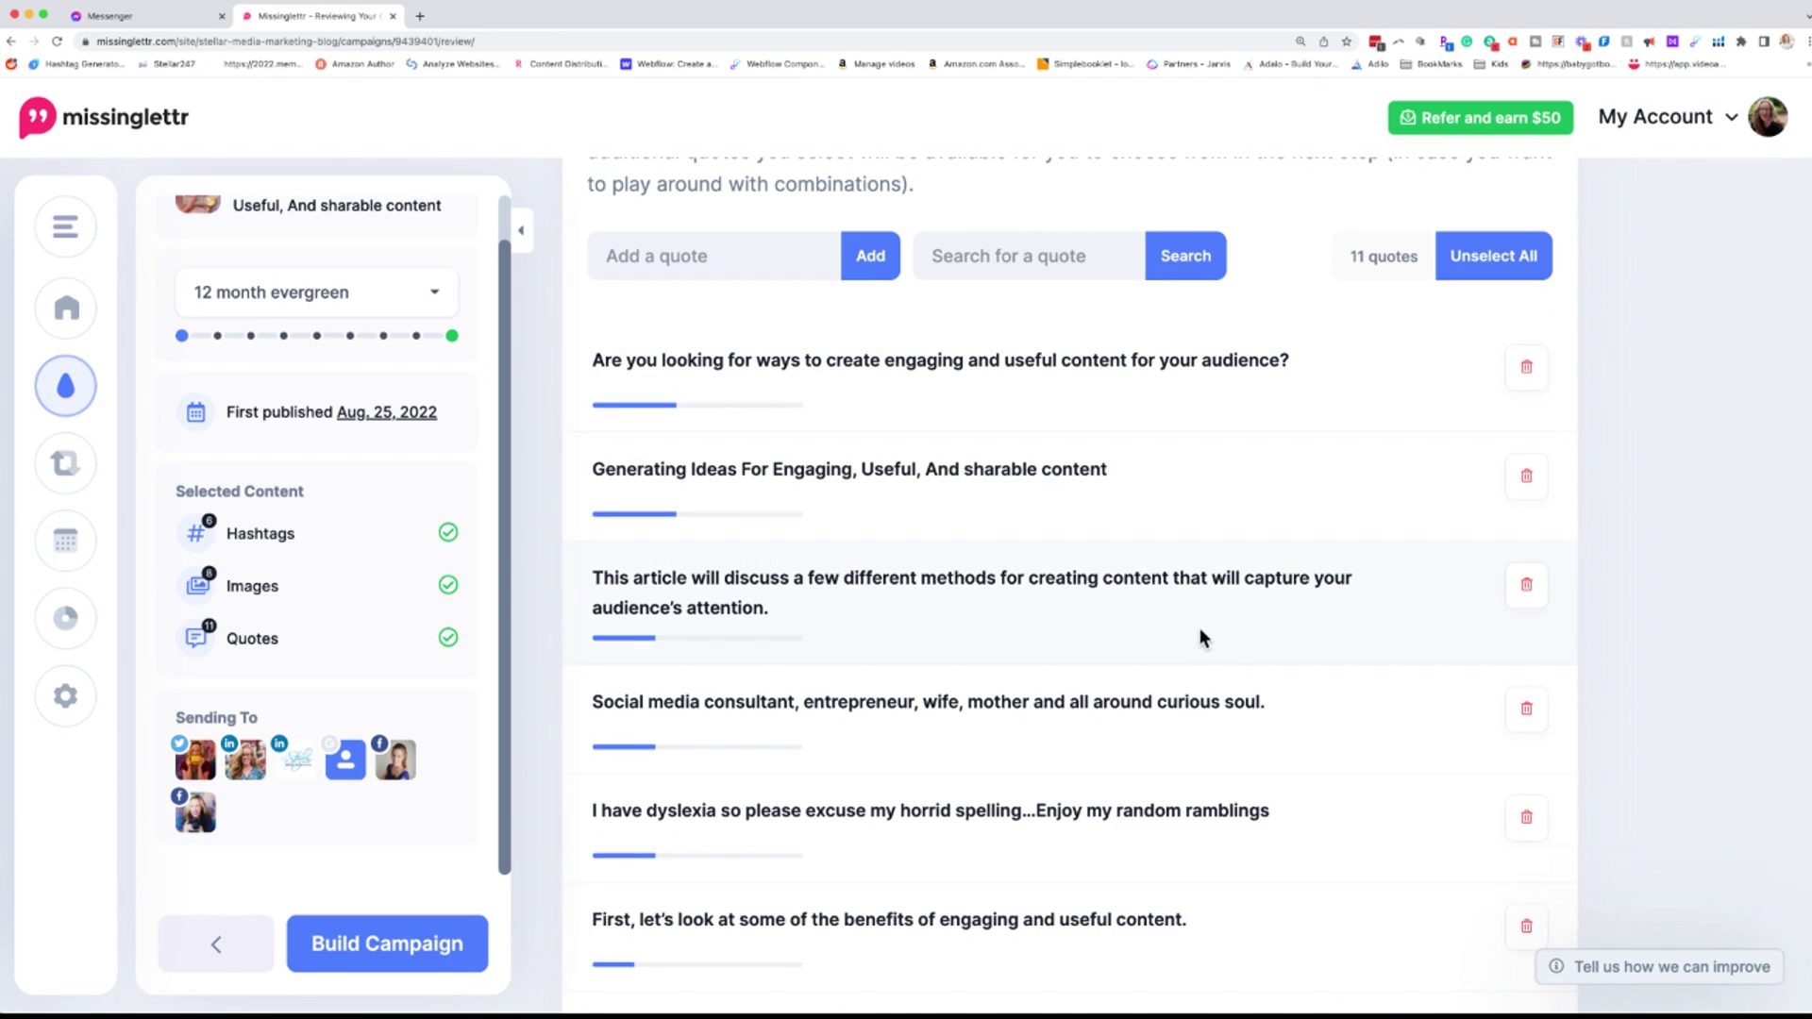
Step: Trash the 'Social media consultant' and 'I have dyslexia' quotes and add the 'Generating Ideas…' title as a quote
scroll(1200, 634, "up", 2)
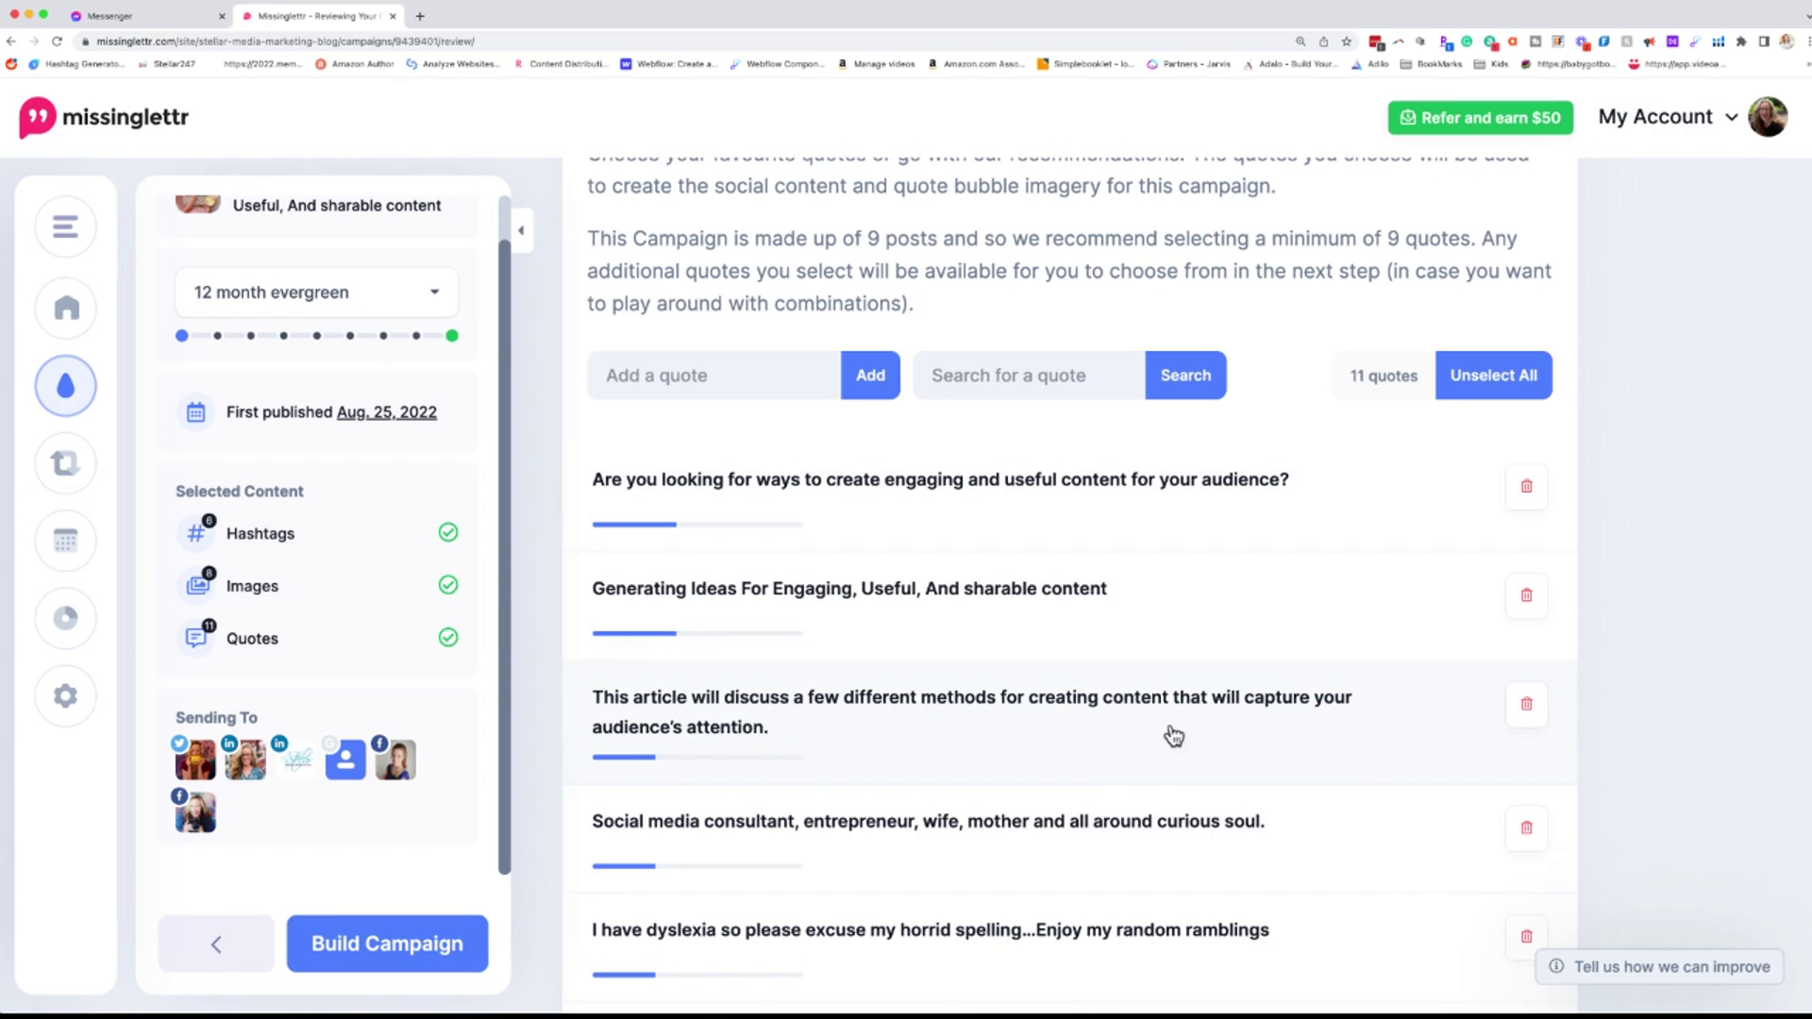
scroll(777, 746, "down", 3)
left_click(1526, 611)
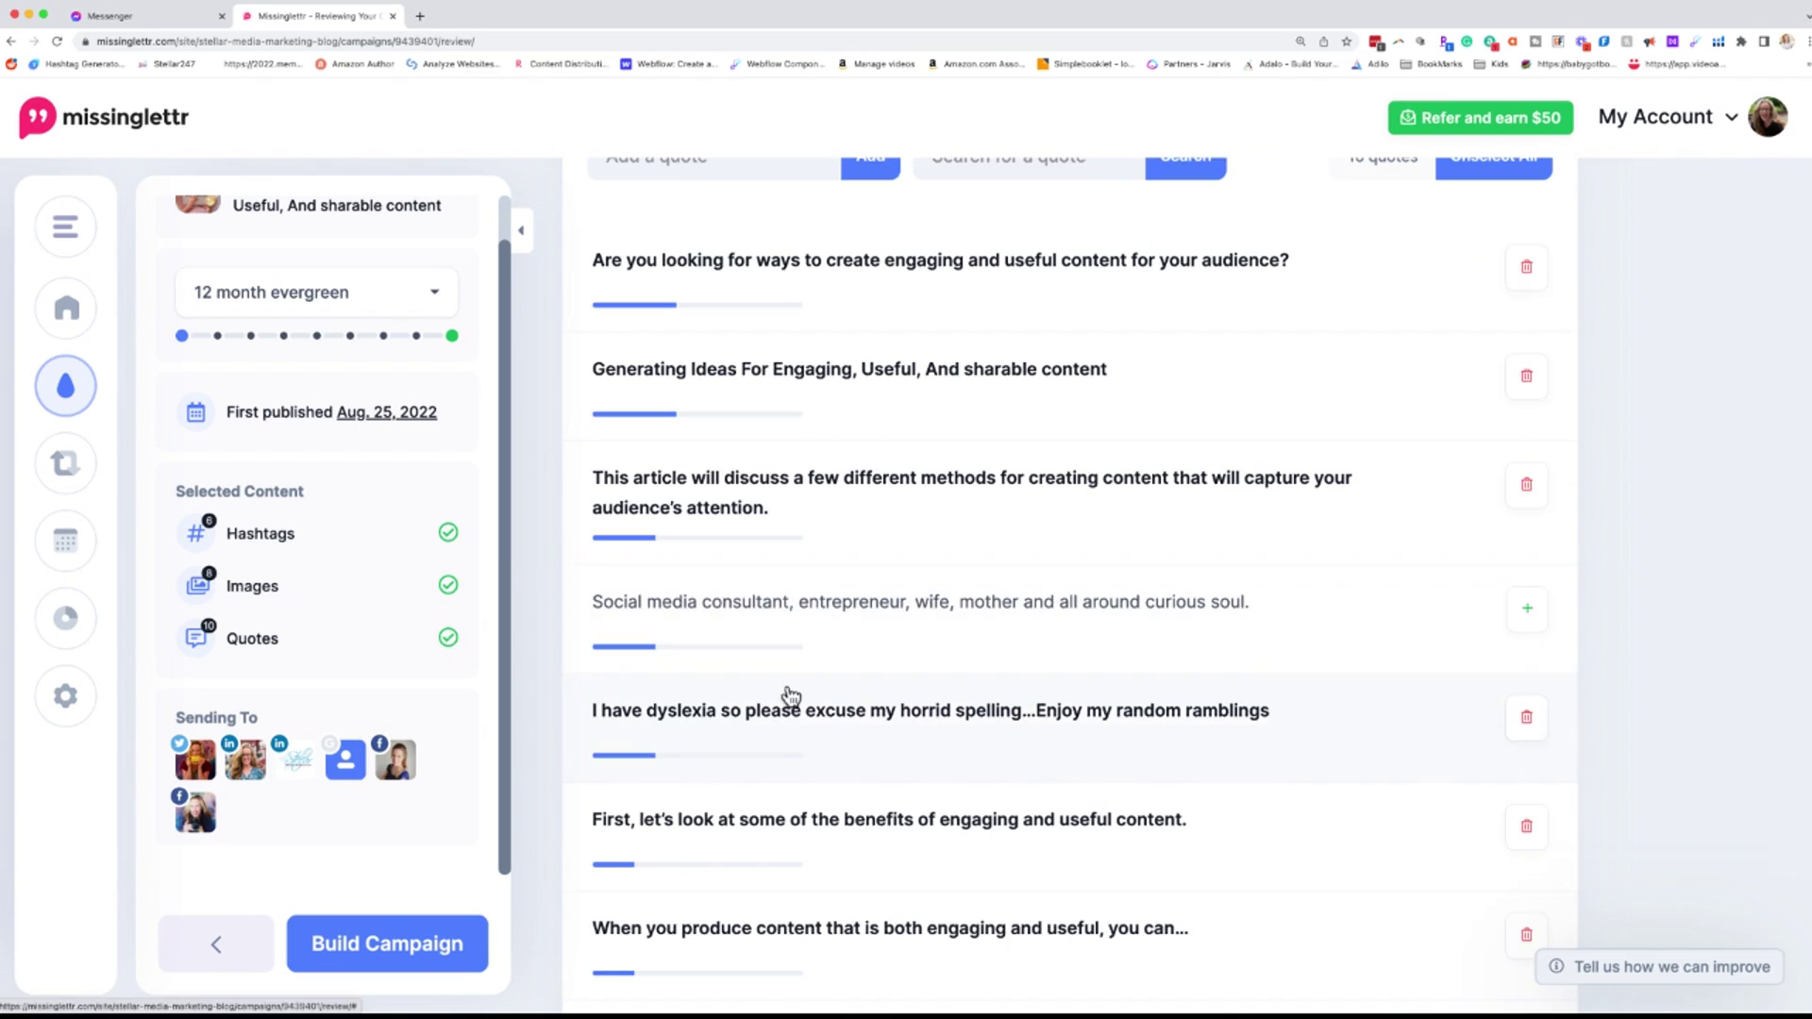
left_click(1526, 718)
scroll(1267, 795, "down", 6)
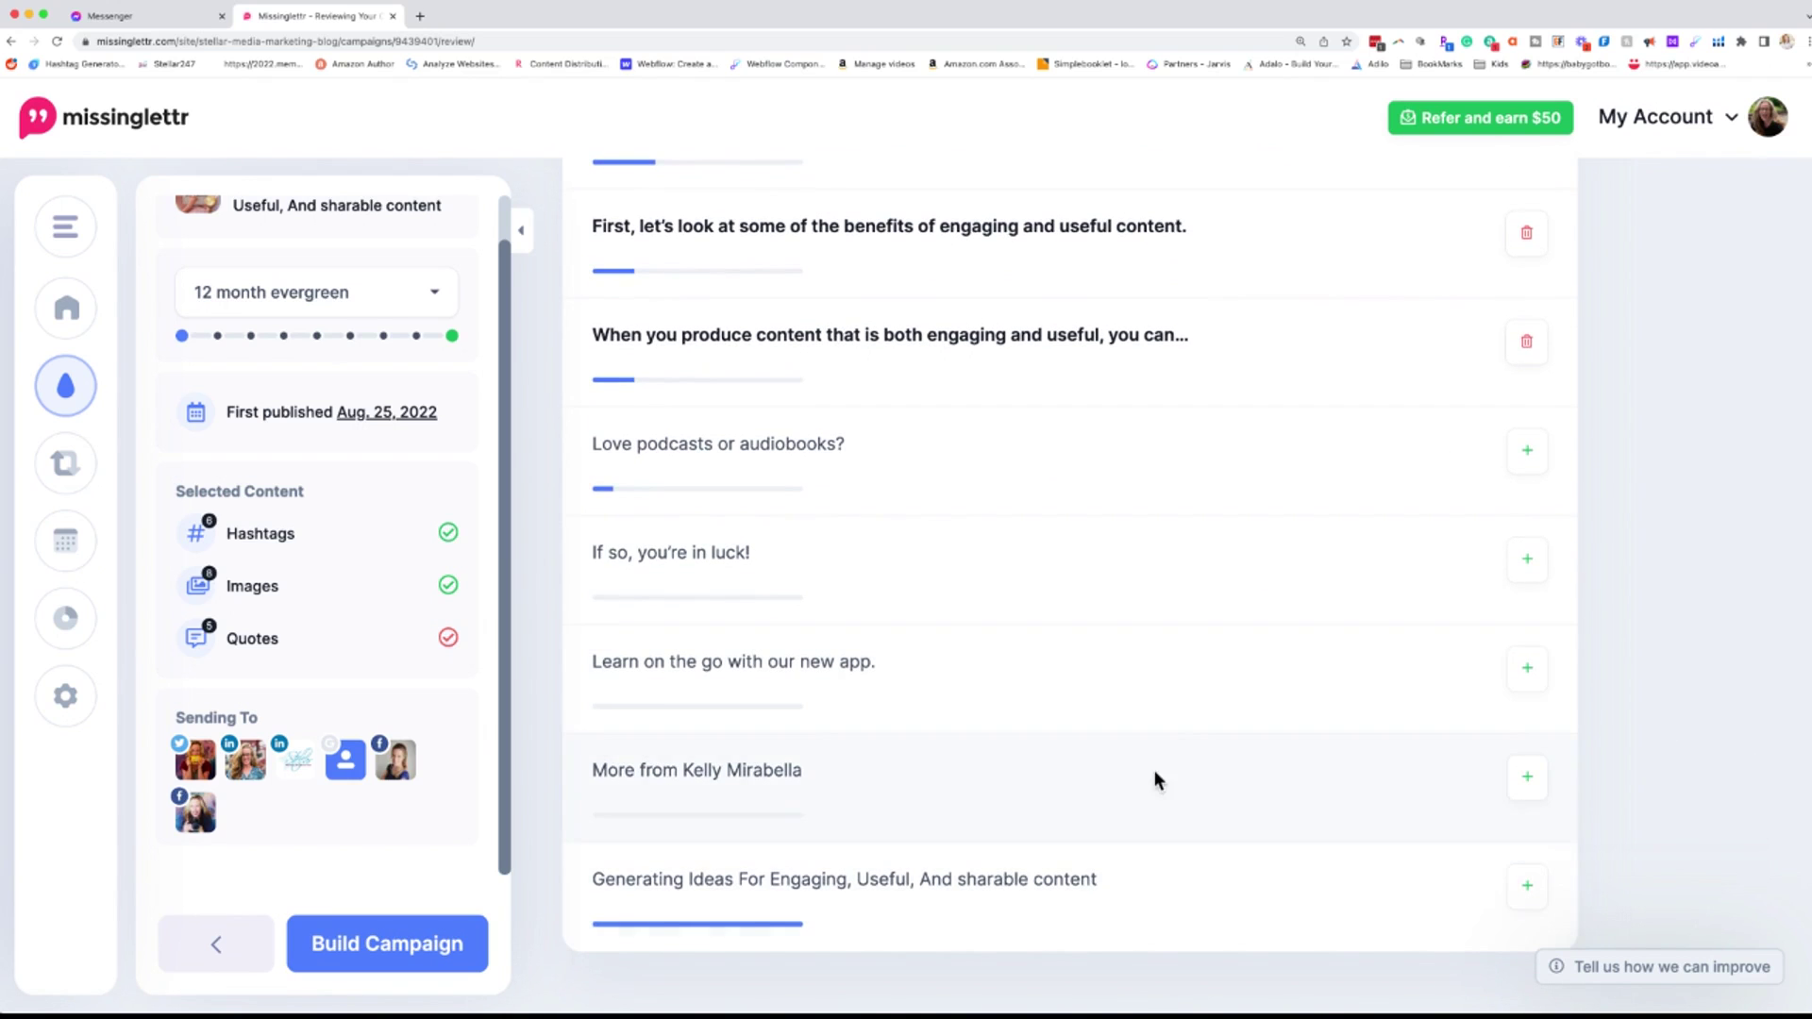
left_click(1527, 885)
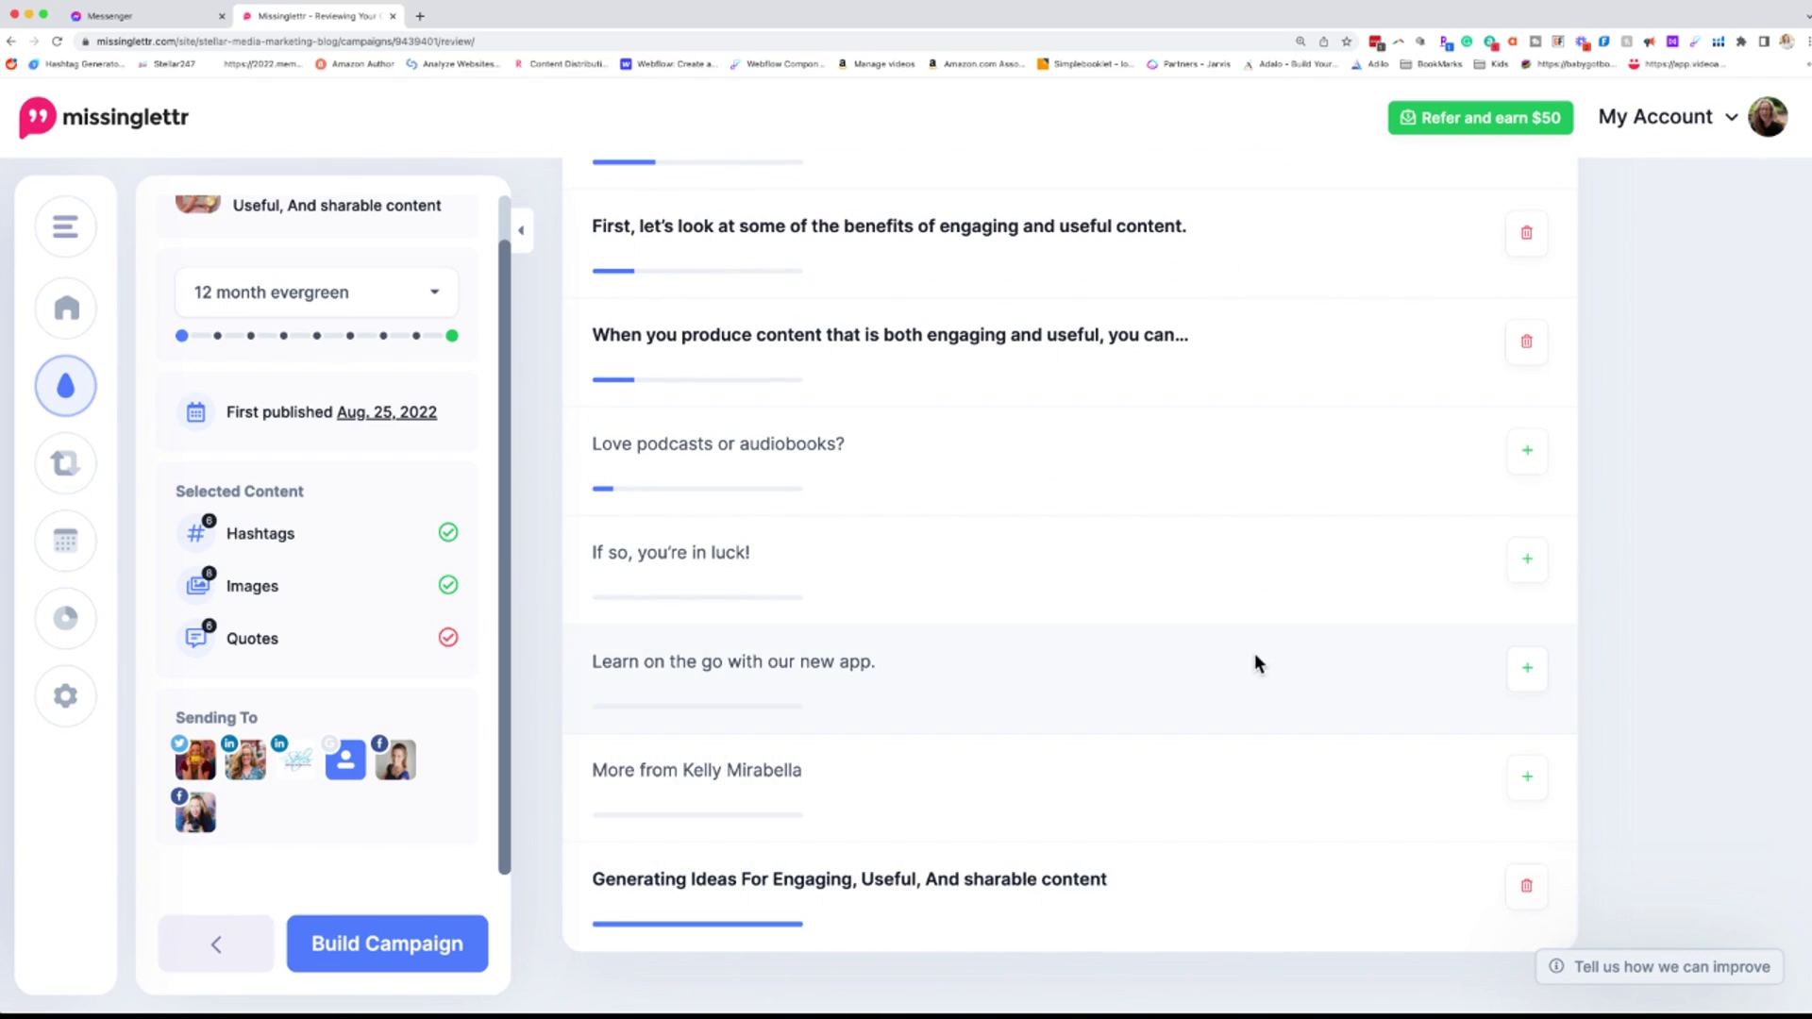
scroll(1015, 559, "up", 10)
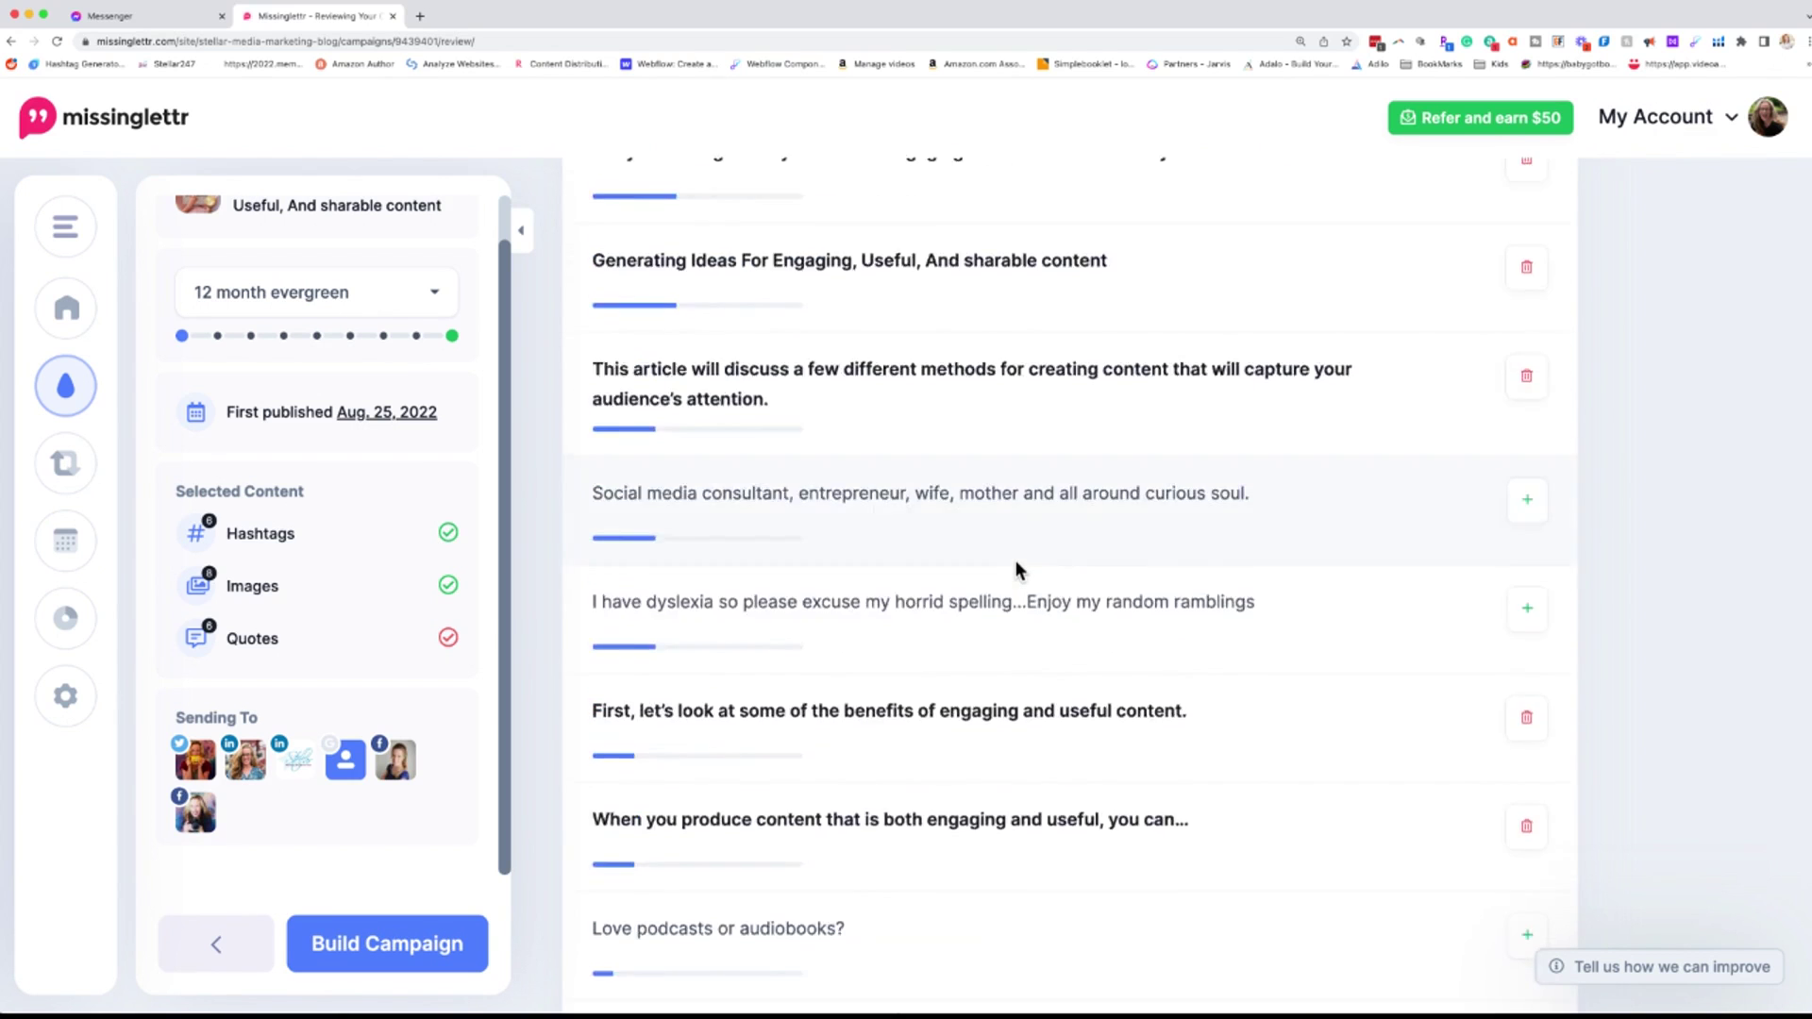
scroll(1016, 569, "up", 1)
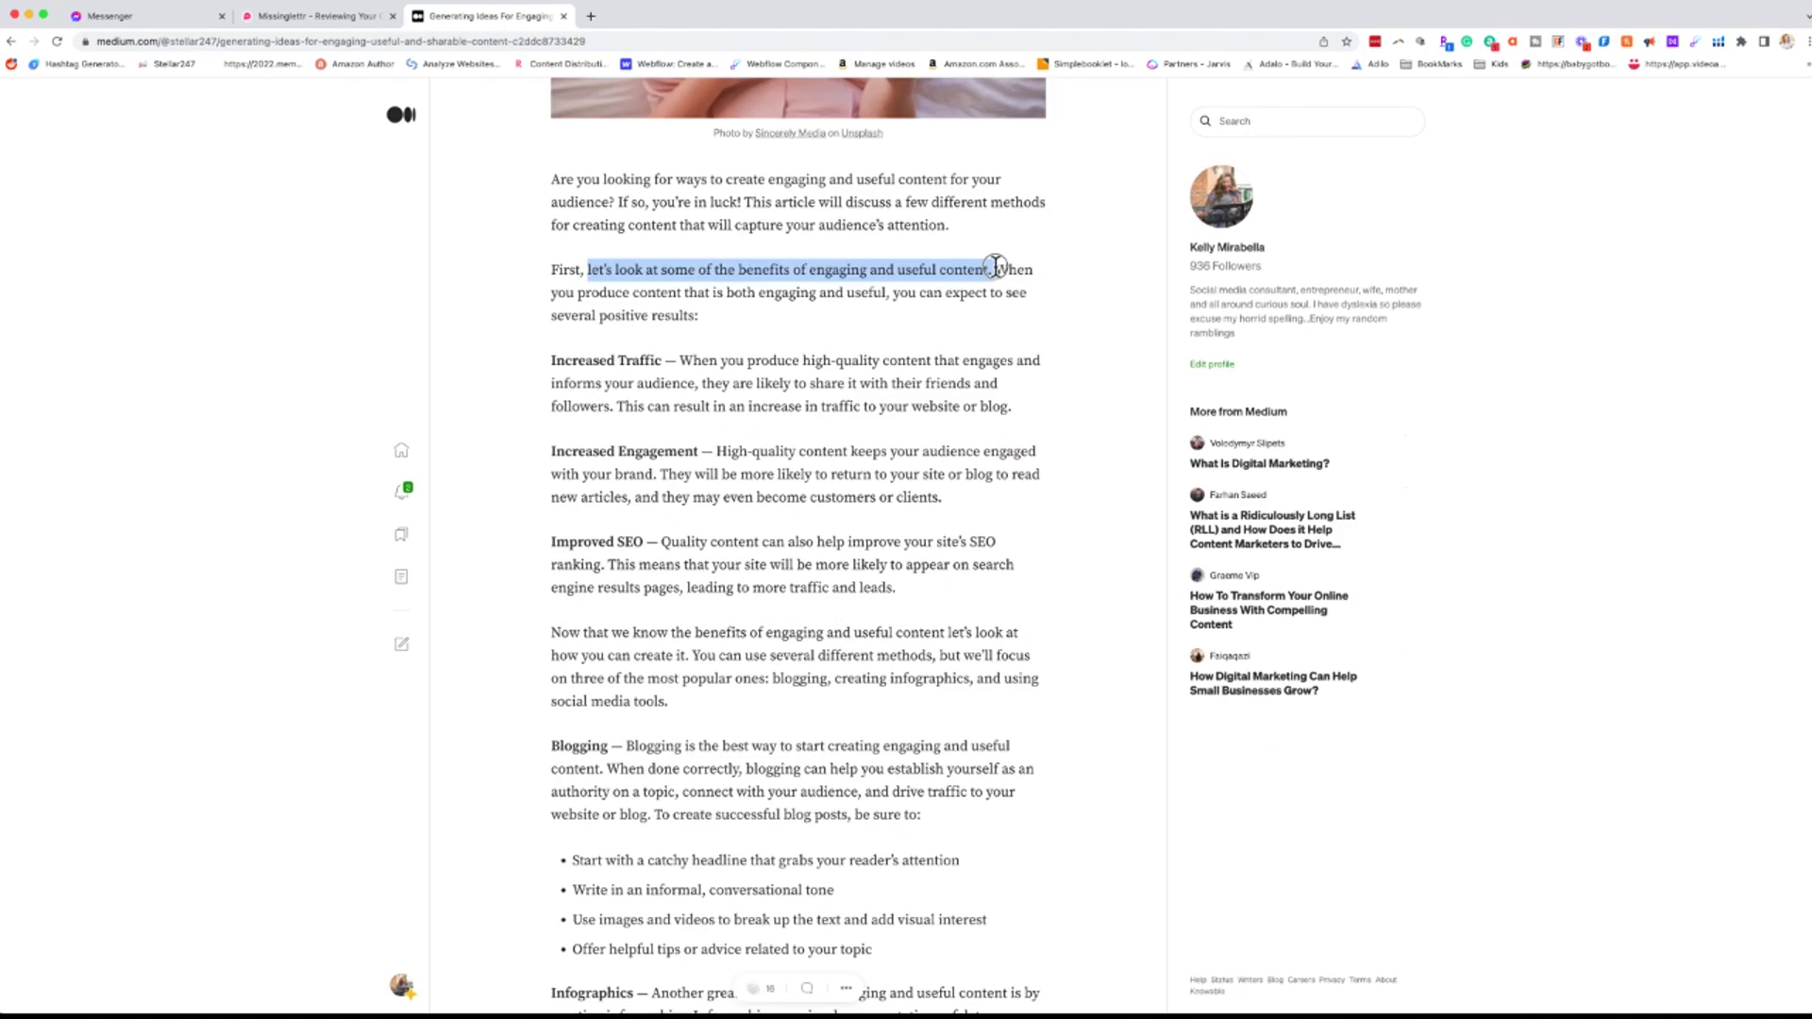
Step: Copy the Medium sentence on the benefits of engaging content and add it as a quote
left_click_drag(999, 267, 996, 267)
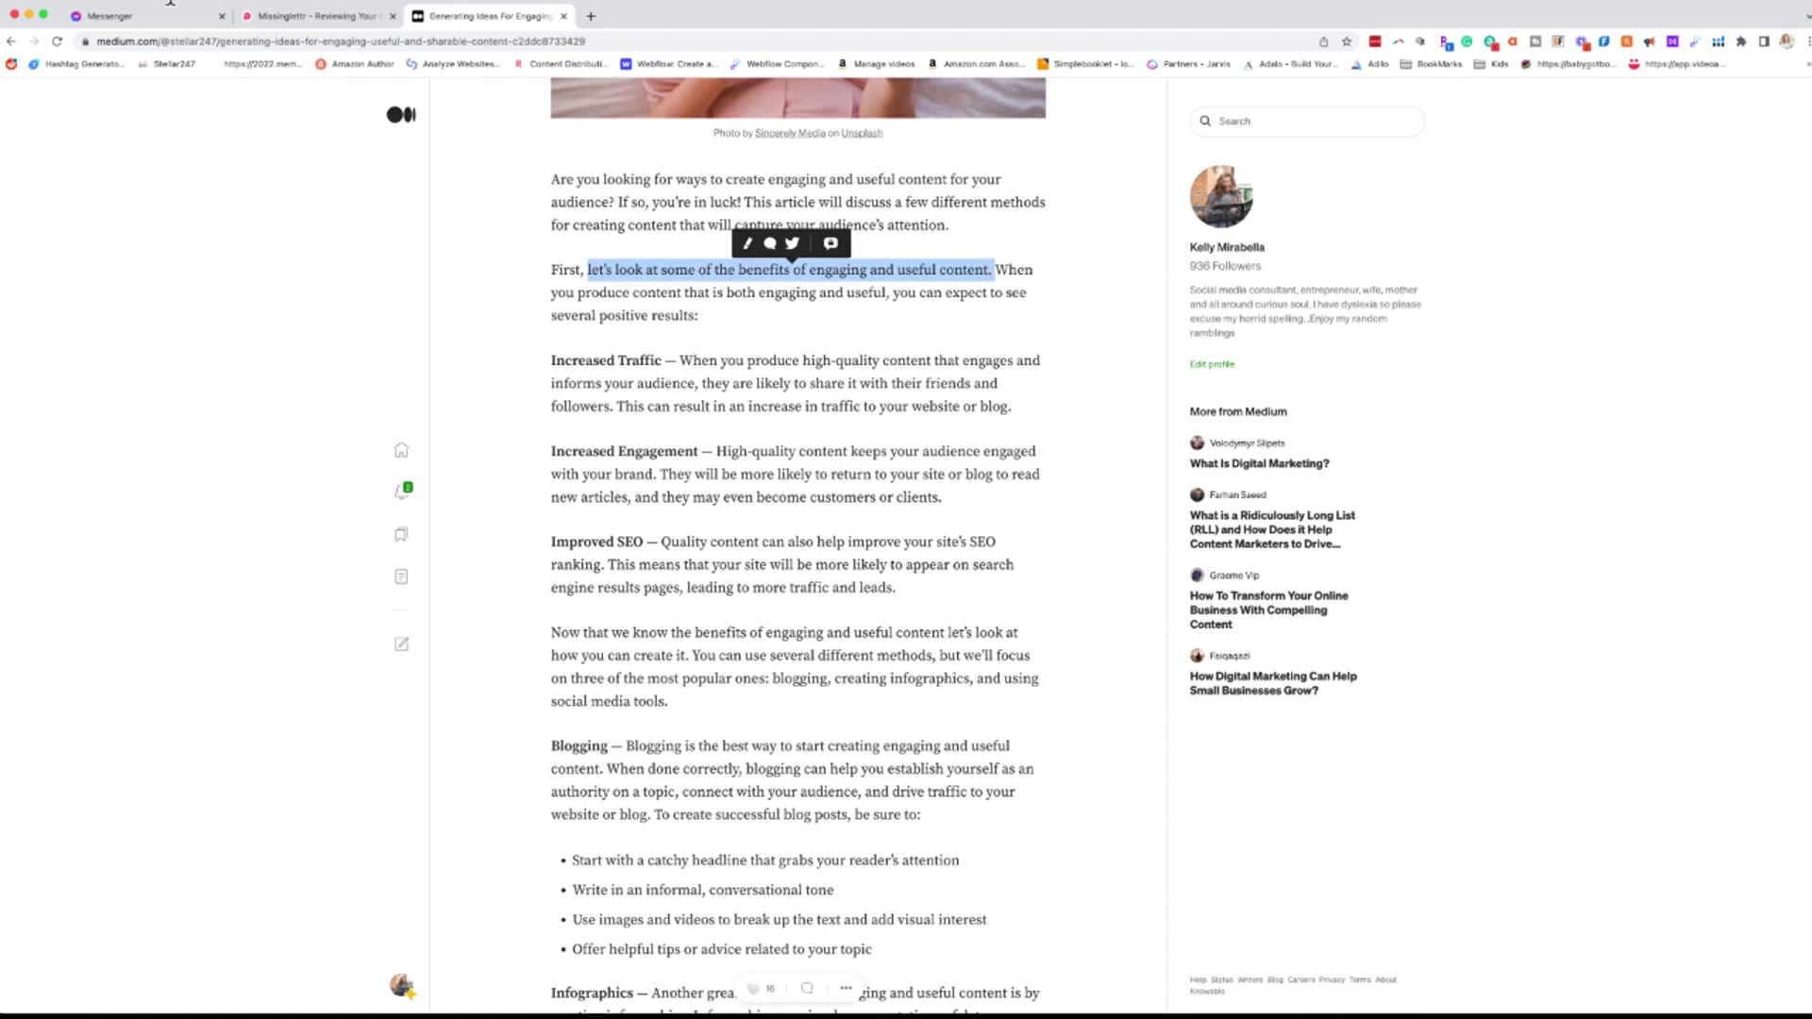
left_click(300, 16)
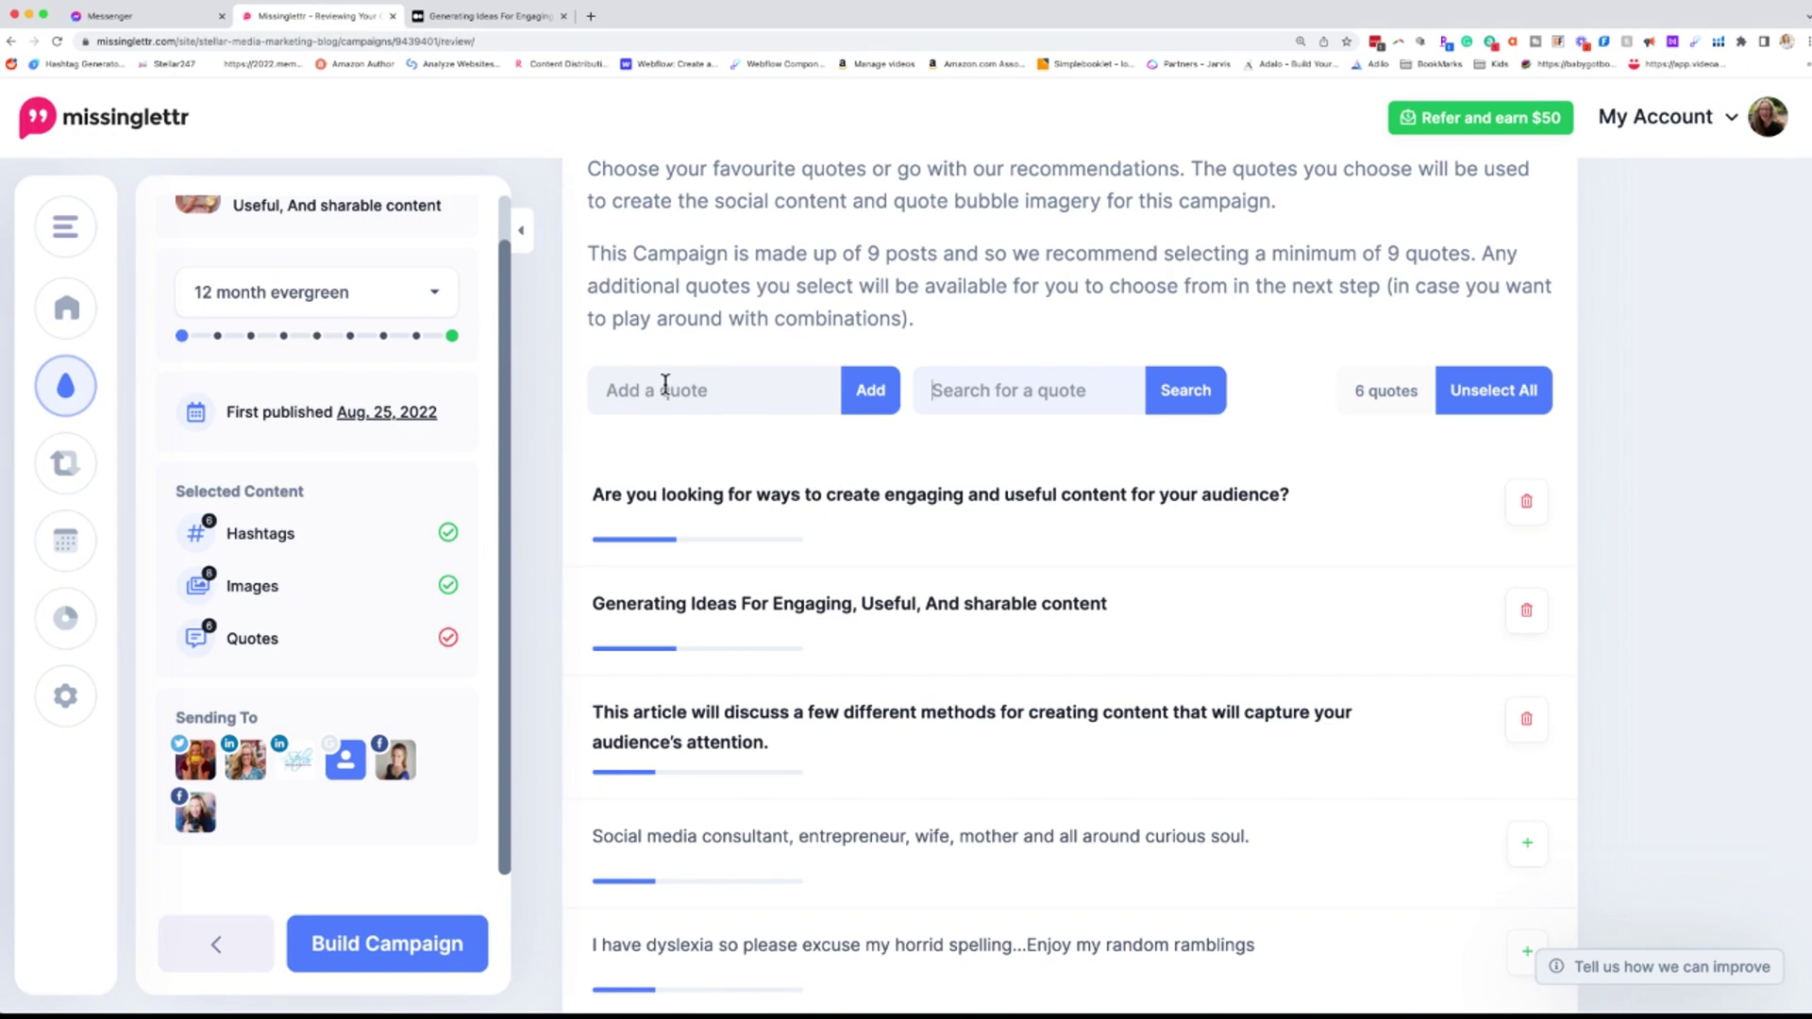
key("super+v")
left_click(854, 395)
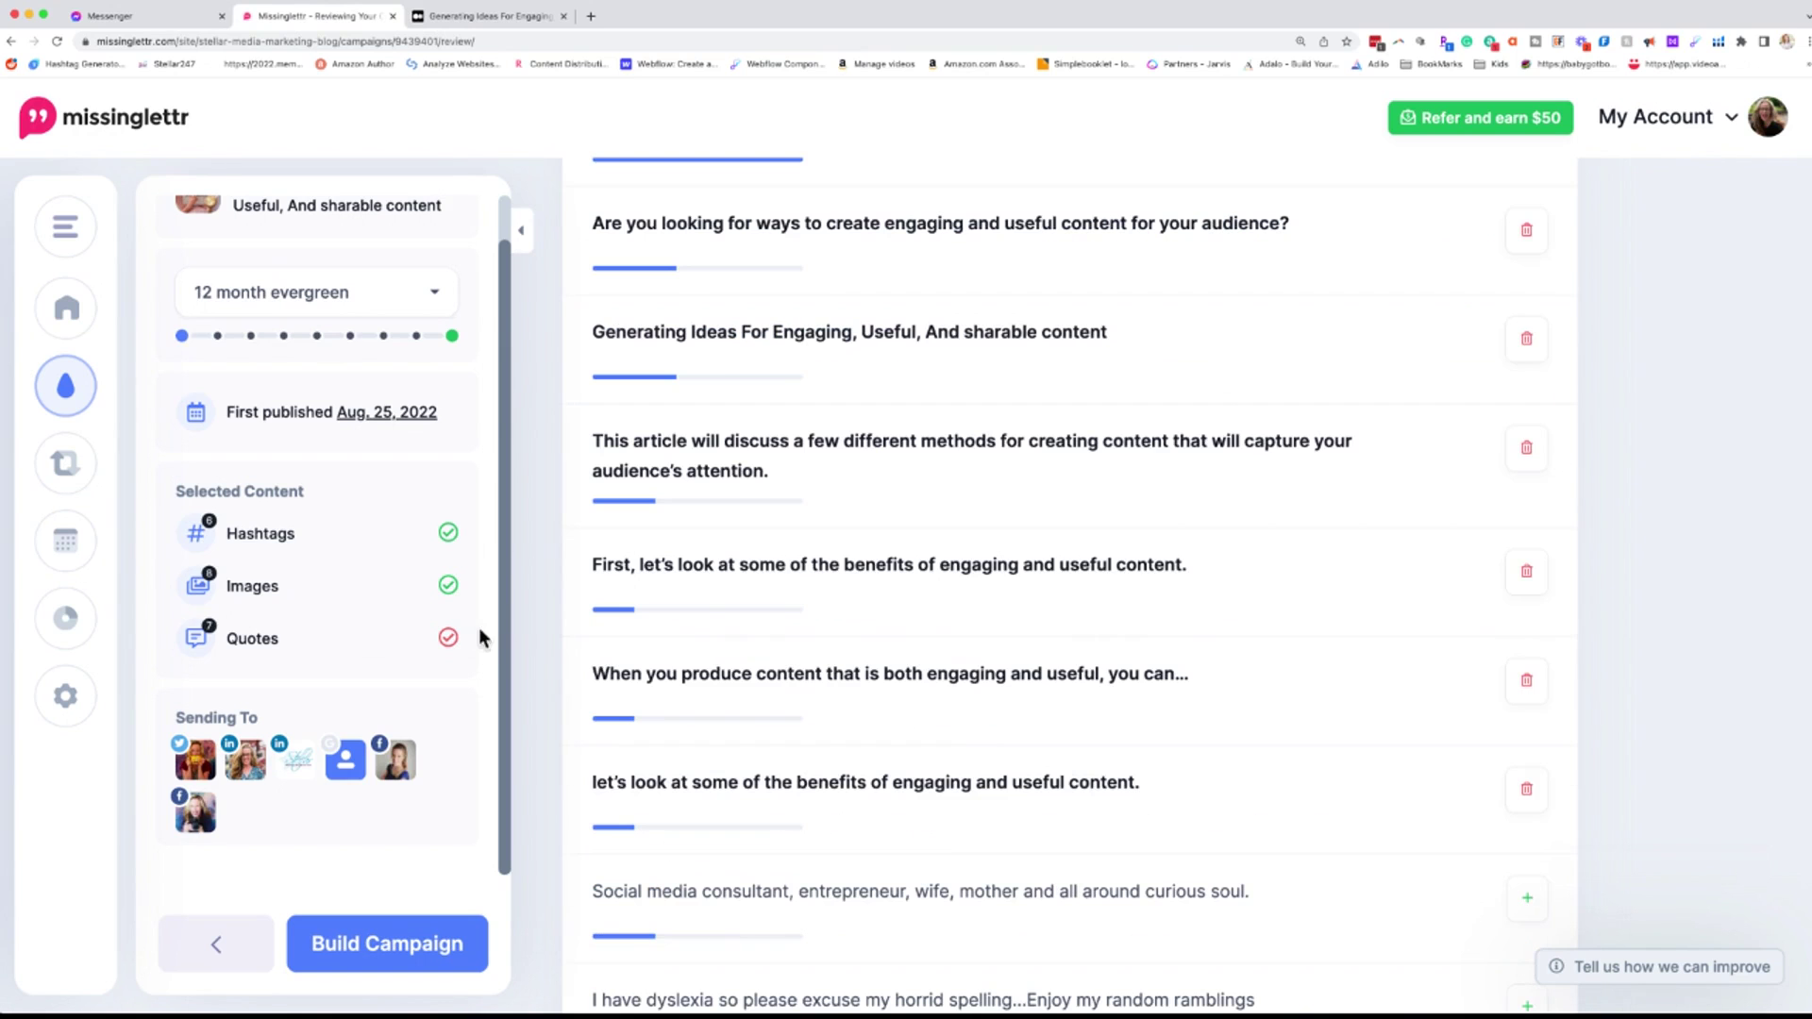
Step: Copy the sentence about sharing high-quality content from the Medium article into the quotes
left_click(467, 16)
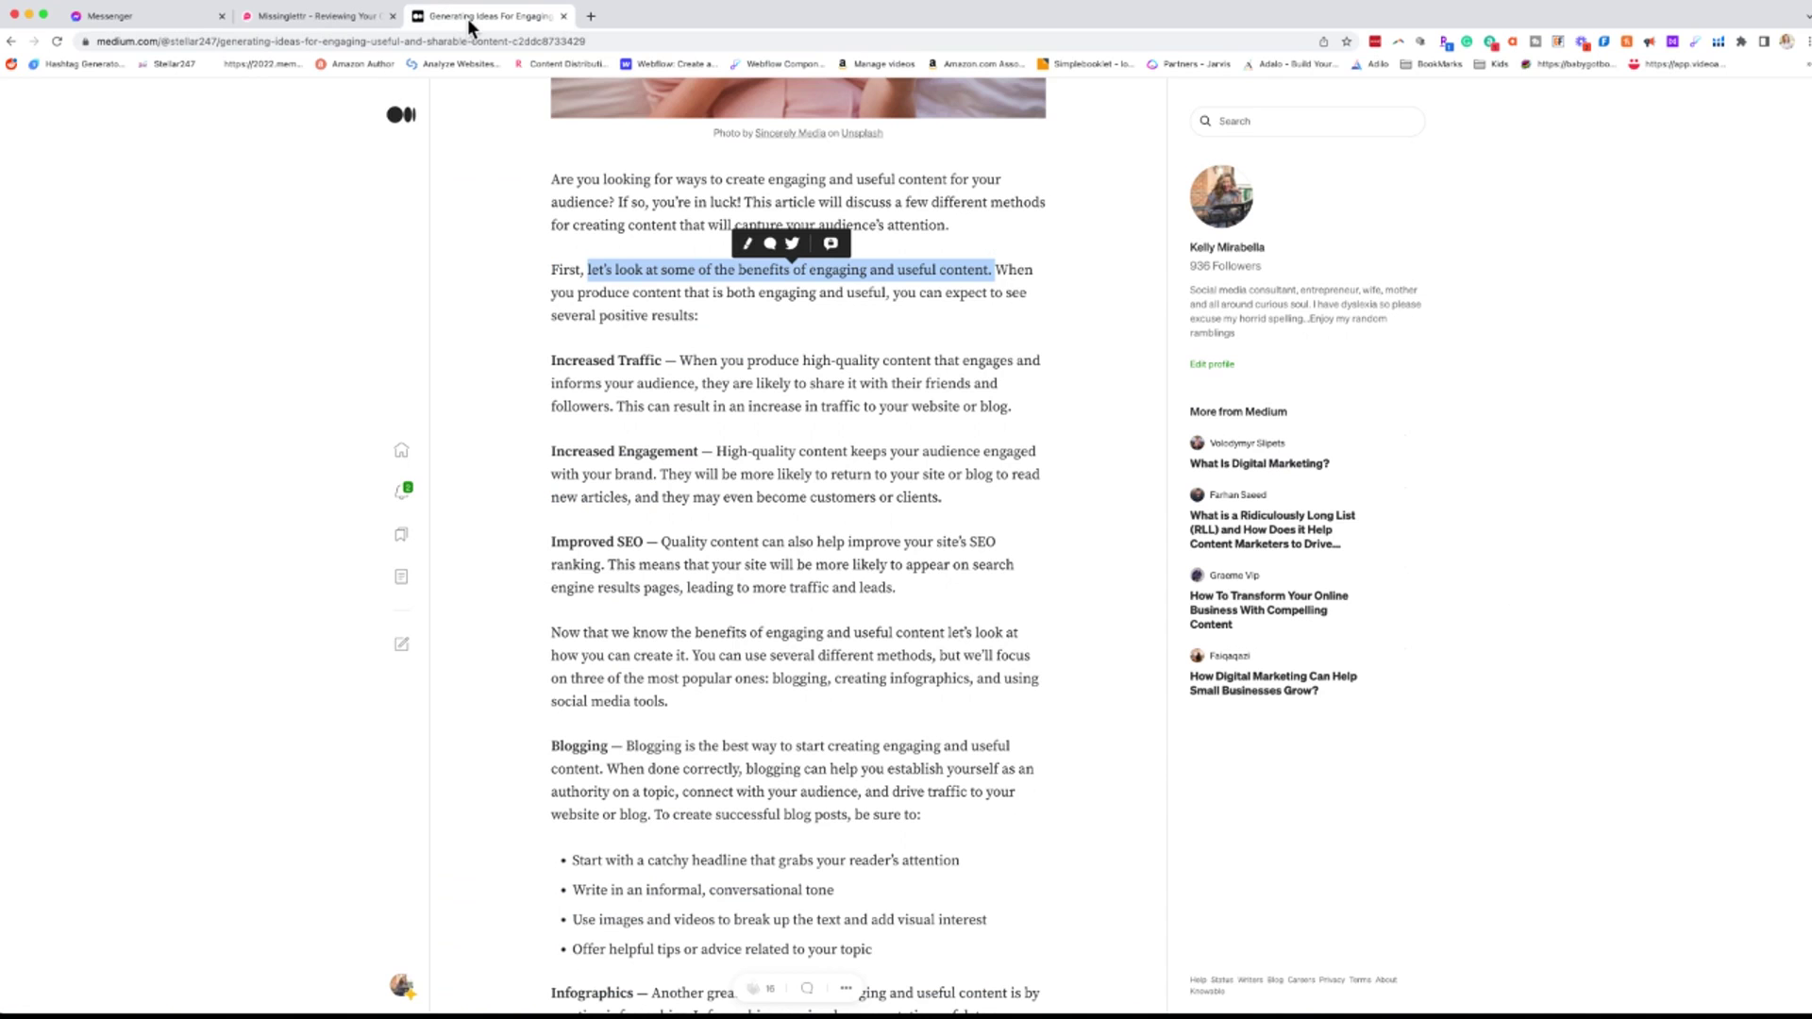
scroll(614, 549, "down", 2)
scroll(614, 549, "down", 1)
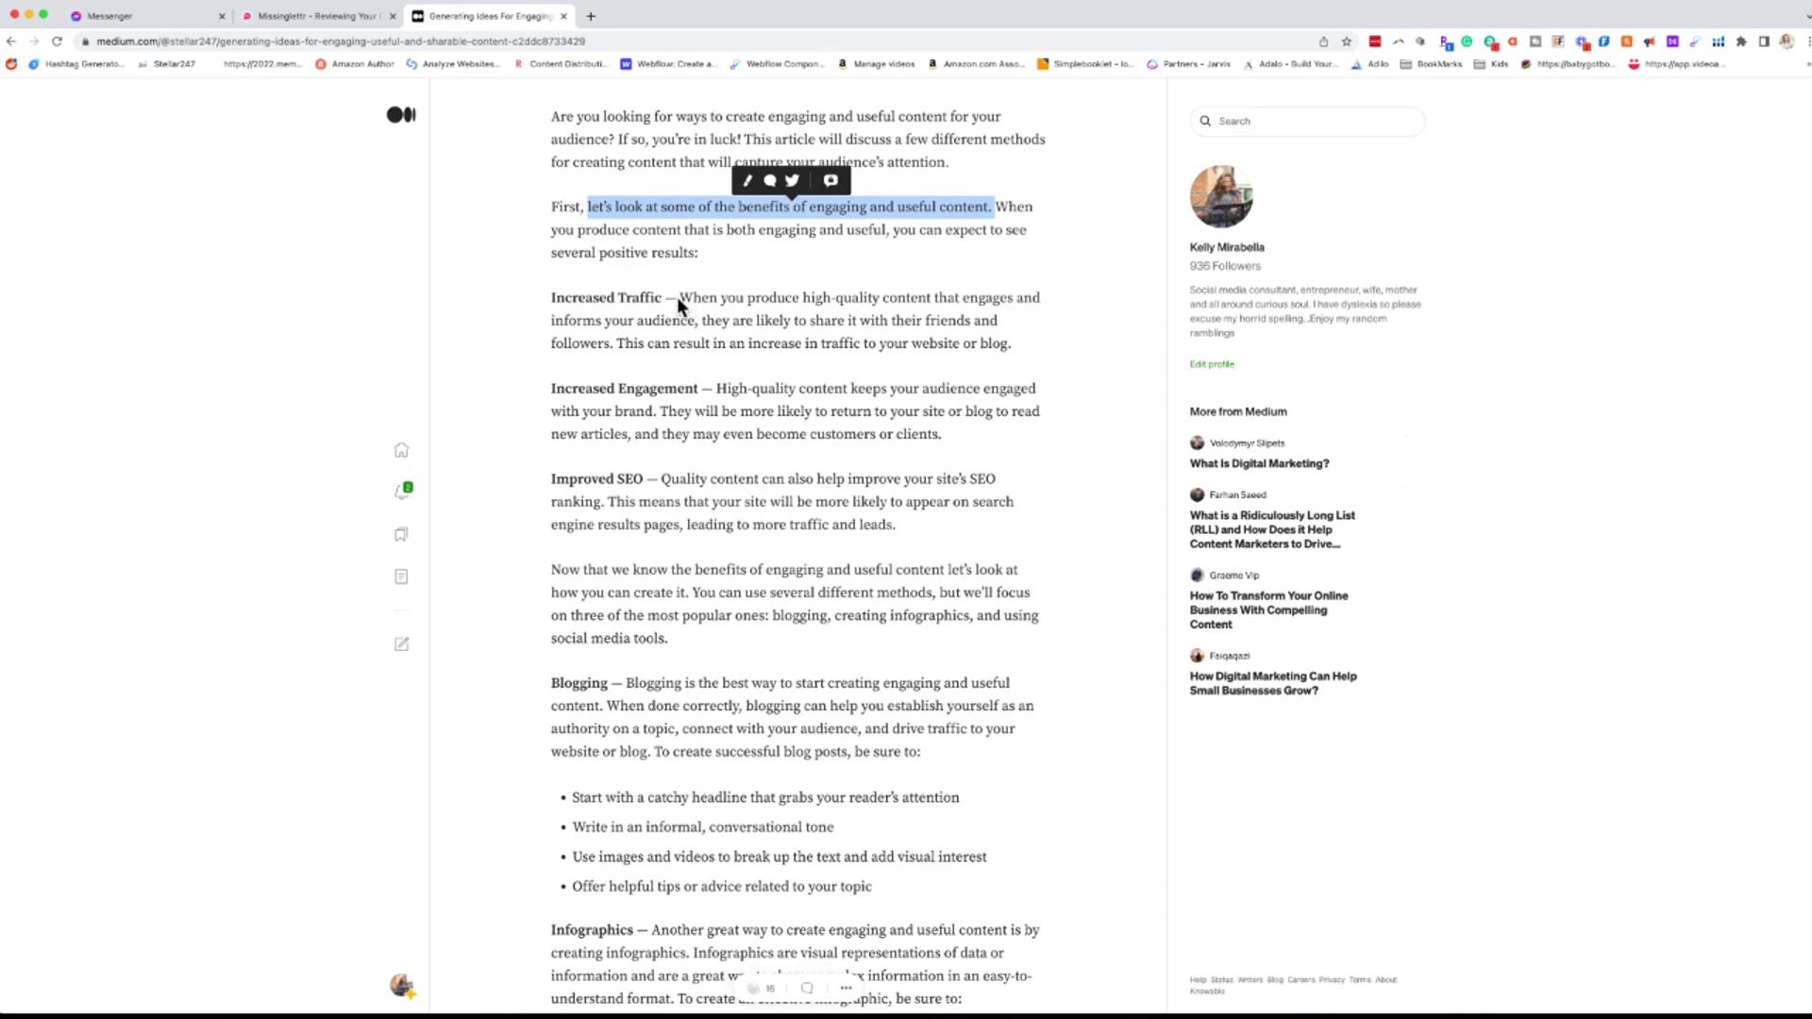
left_click_drag(679, 297, 613, 343)
left_click(311, 16)
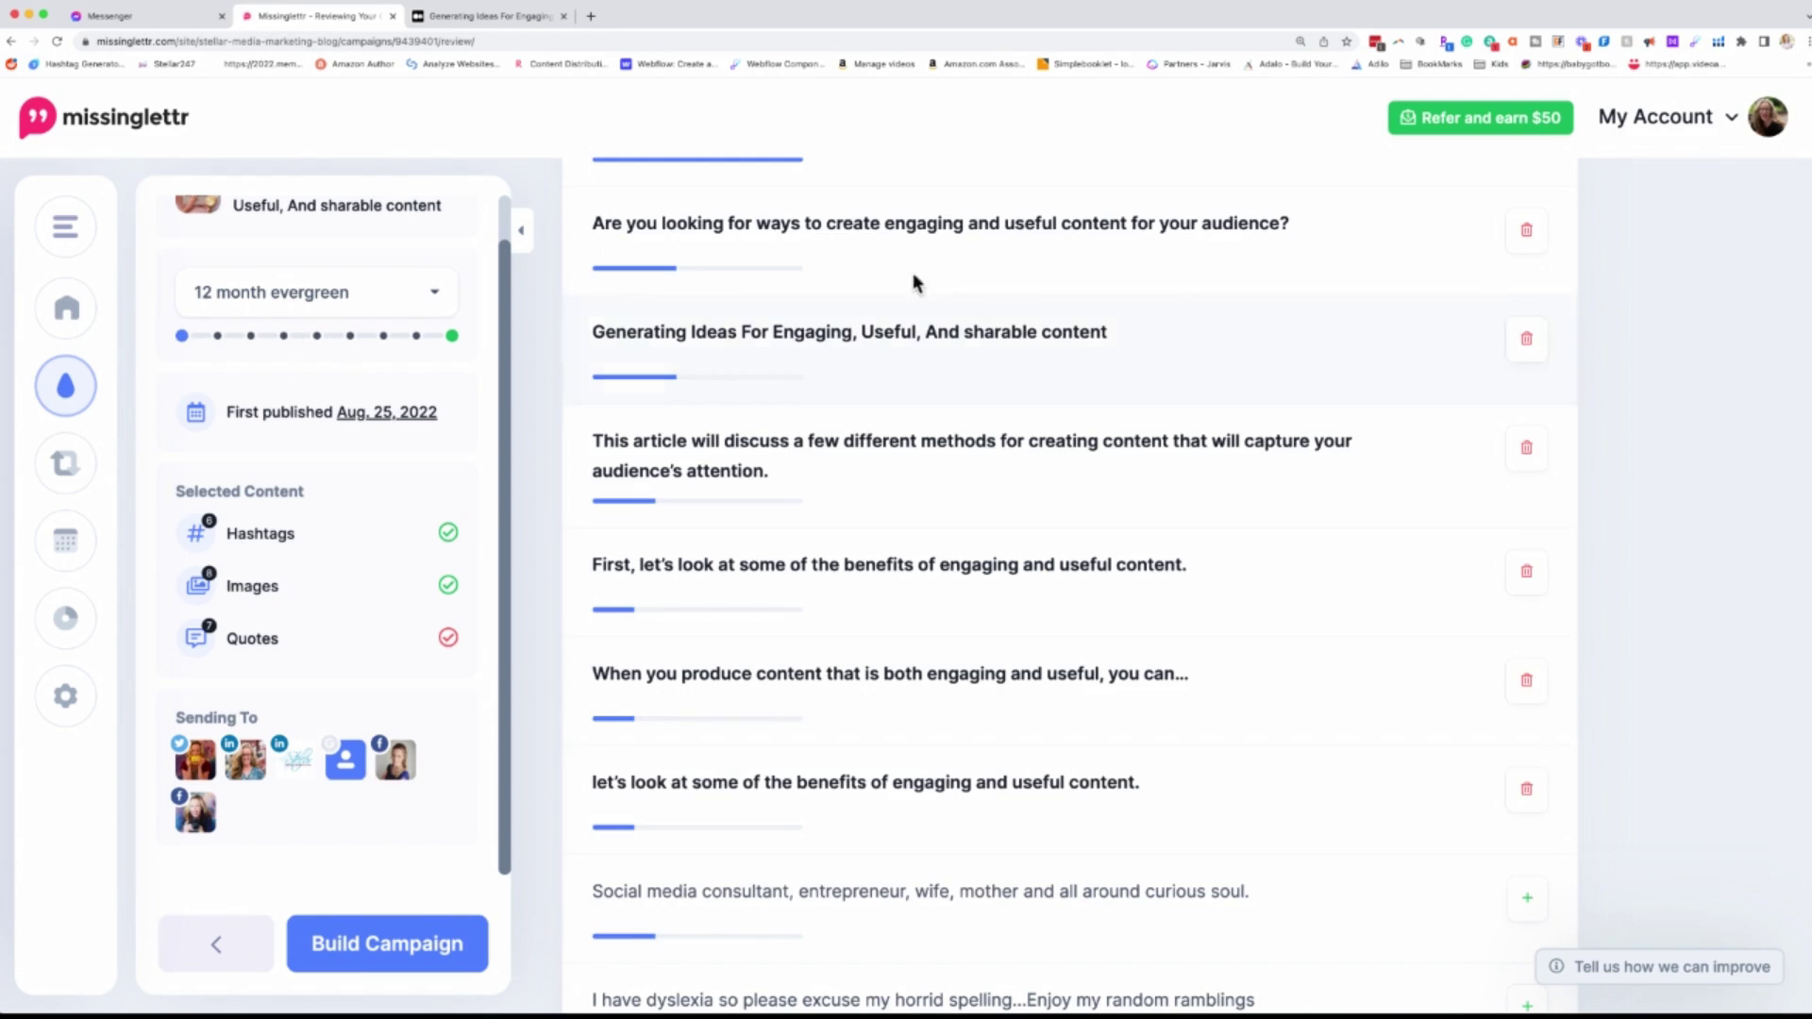
scroll(913, 281, "up", 5)
scroll(881, 518, "down", 5)
key("ctrl+Tab")
Step: Copy the SEO ranking sentence from the article and add it as another quote
scroll(740, 675, "down", 1)
left_click_drag(662, 430, 612, 452)
key("ctrl+c")
key("ctrl+shift+Tab")
scroll(676, 472, "up", 5)
left_click(660, 557)
key("ctrl+v")
key("Return")
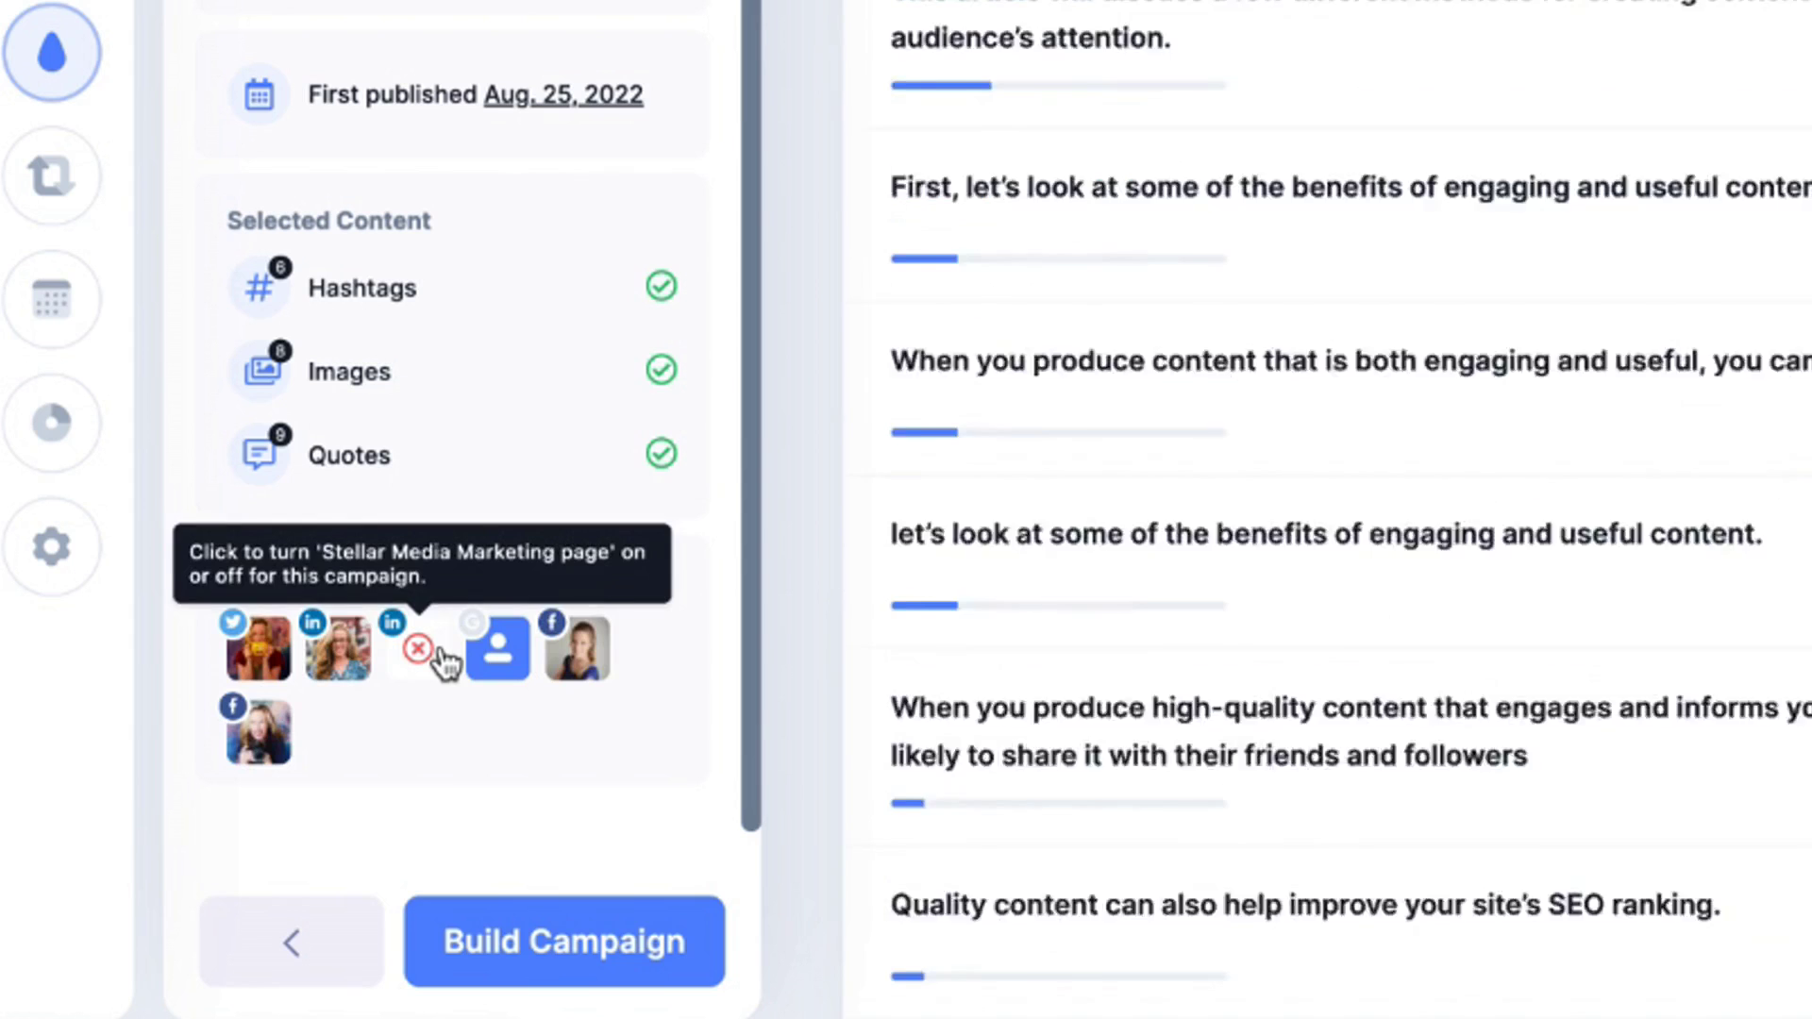
Step: Check the Sending To profiles and build the campaign's social posts
scroll(245, 759, "down", 2)
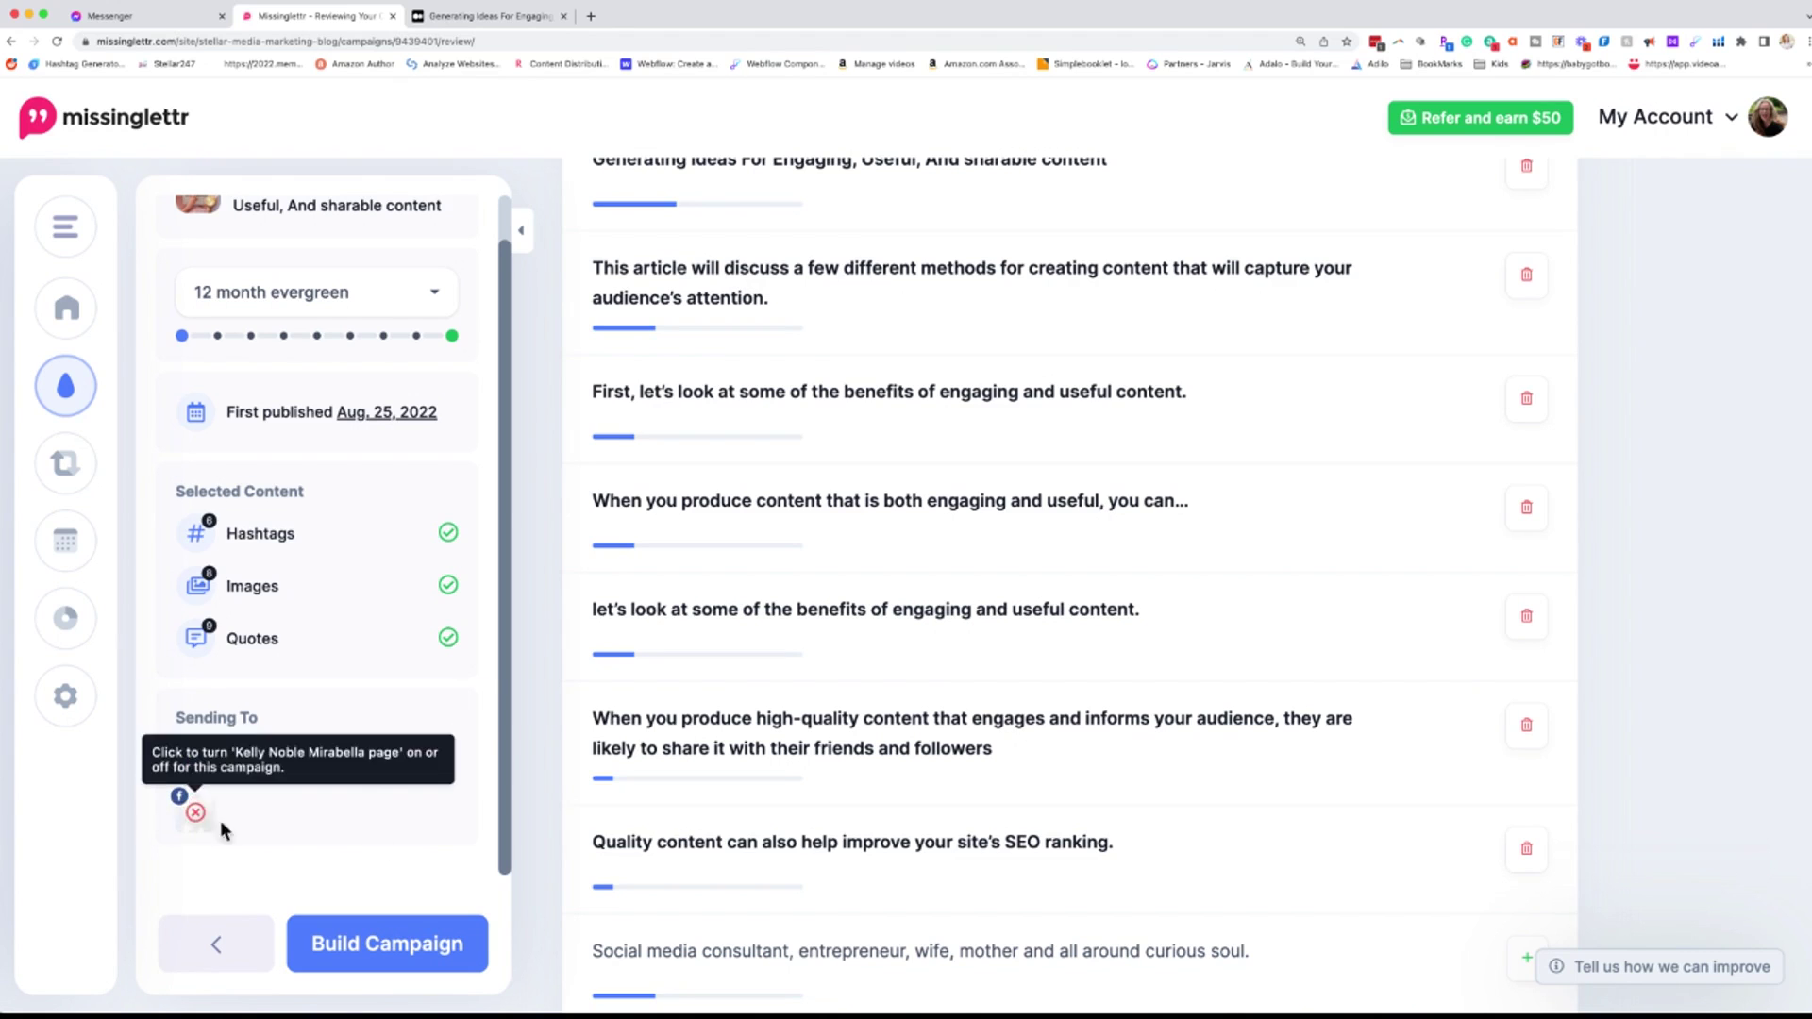
left_click(400, 944)
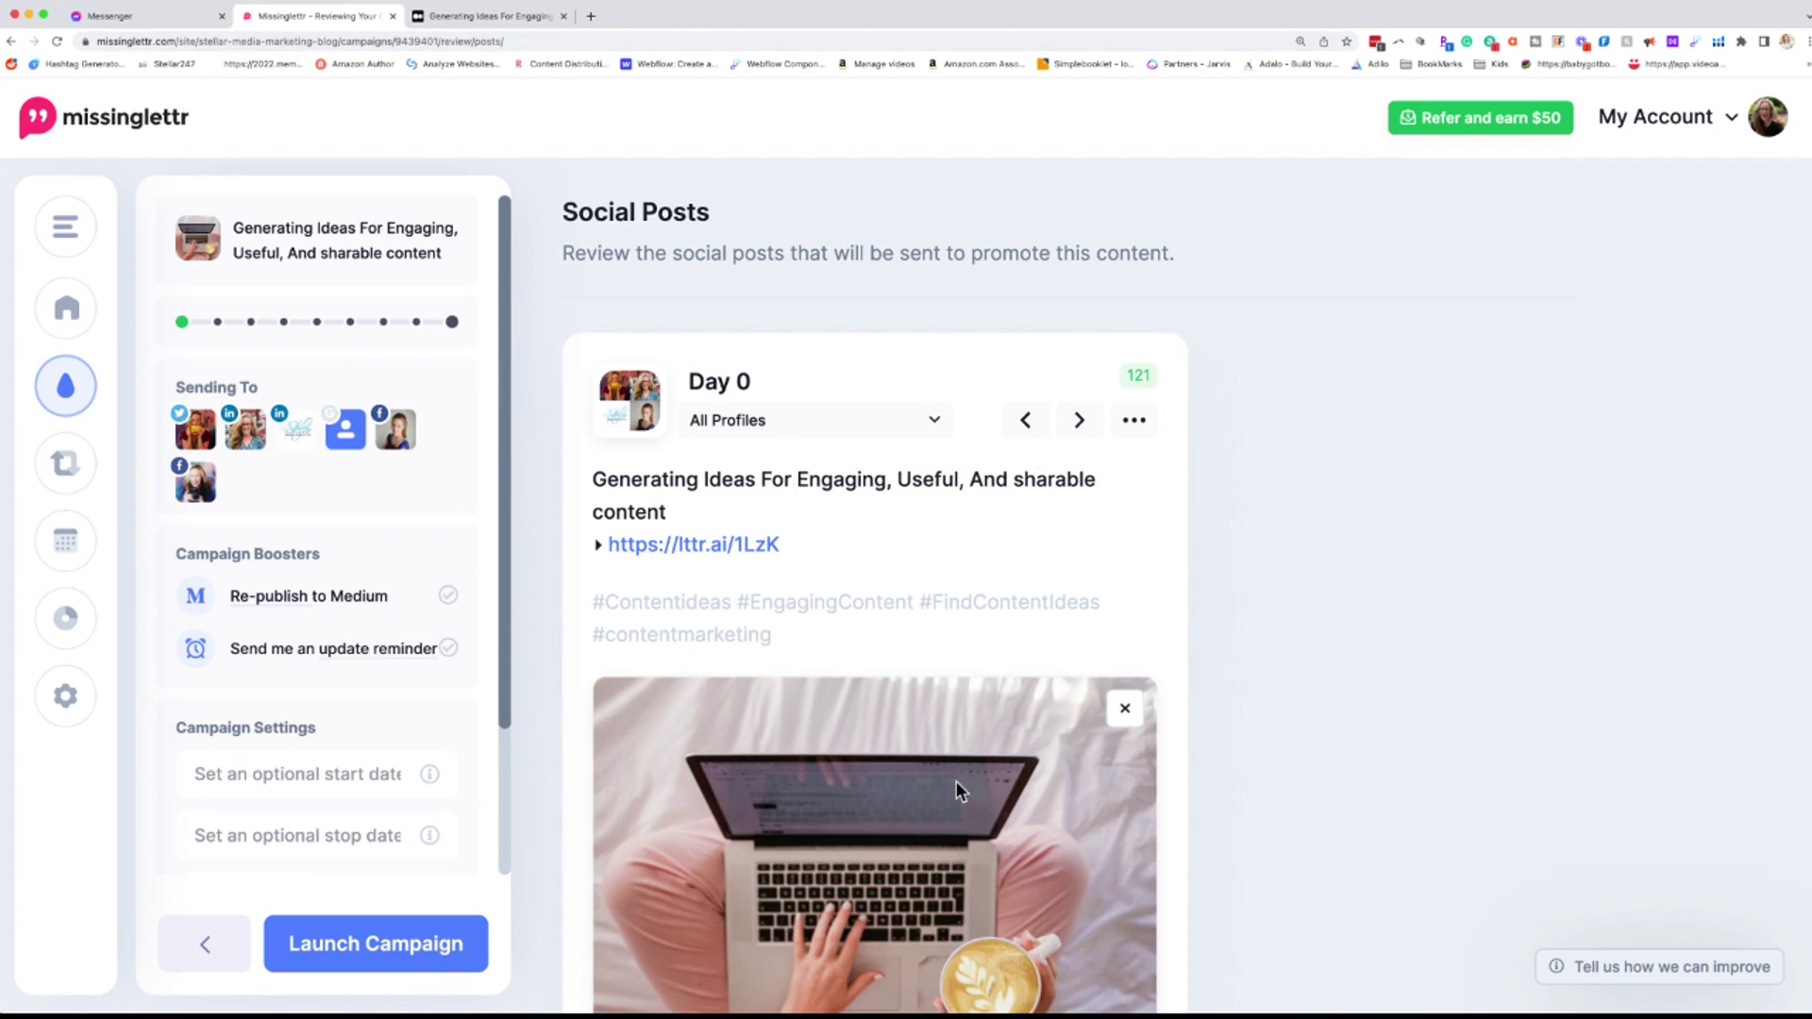
Step: Preview the Day 3 and Day 7 posts and show the Day 7 post's editing toolbar
scroll(1395, 646, "down", 2)
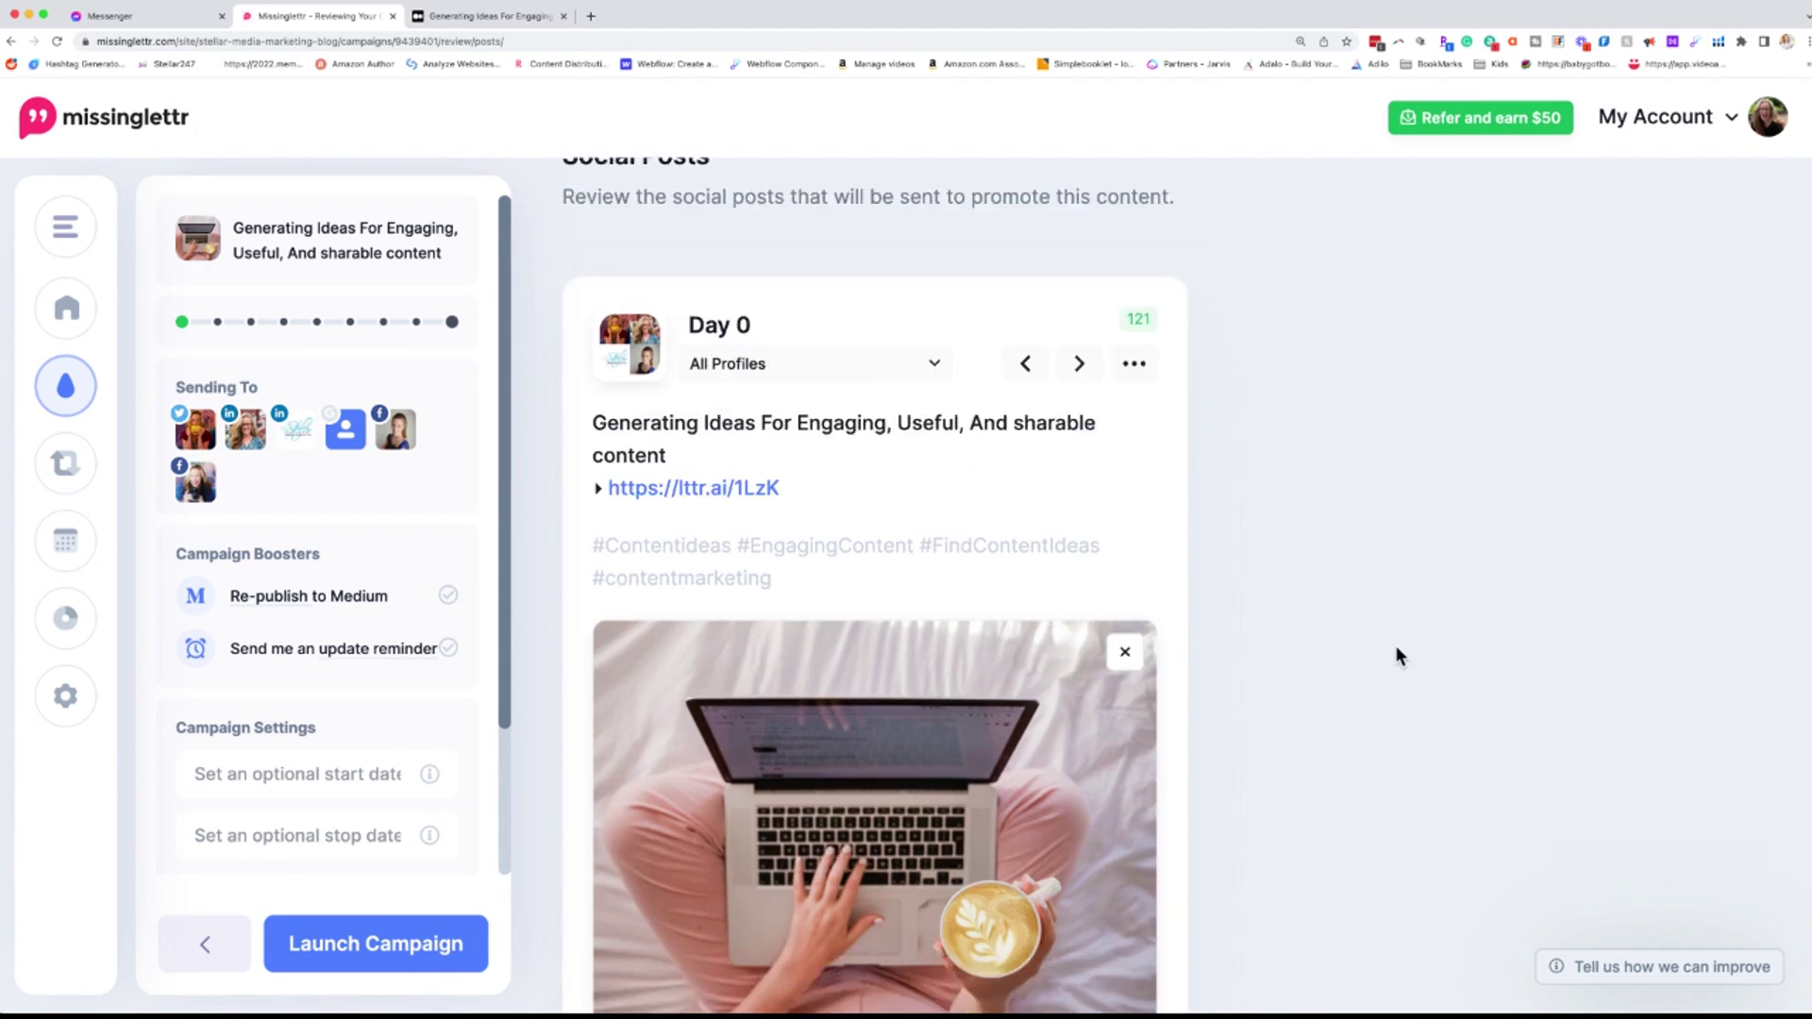
scroll(635, 500, "down", 2)
scroll(605, 490, "up", 2)
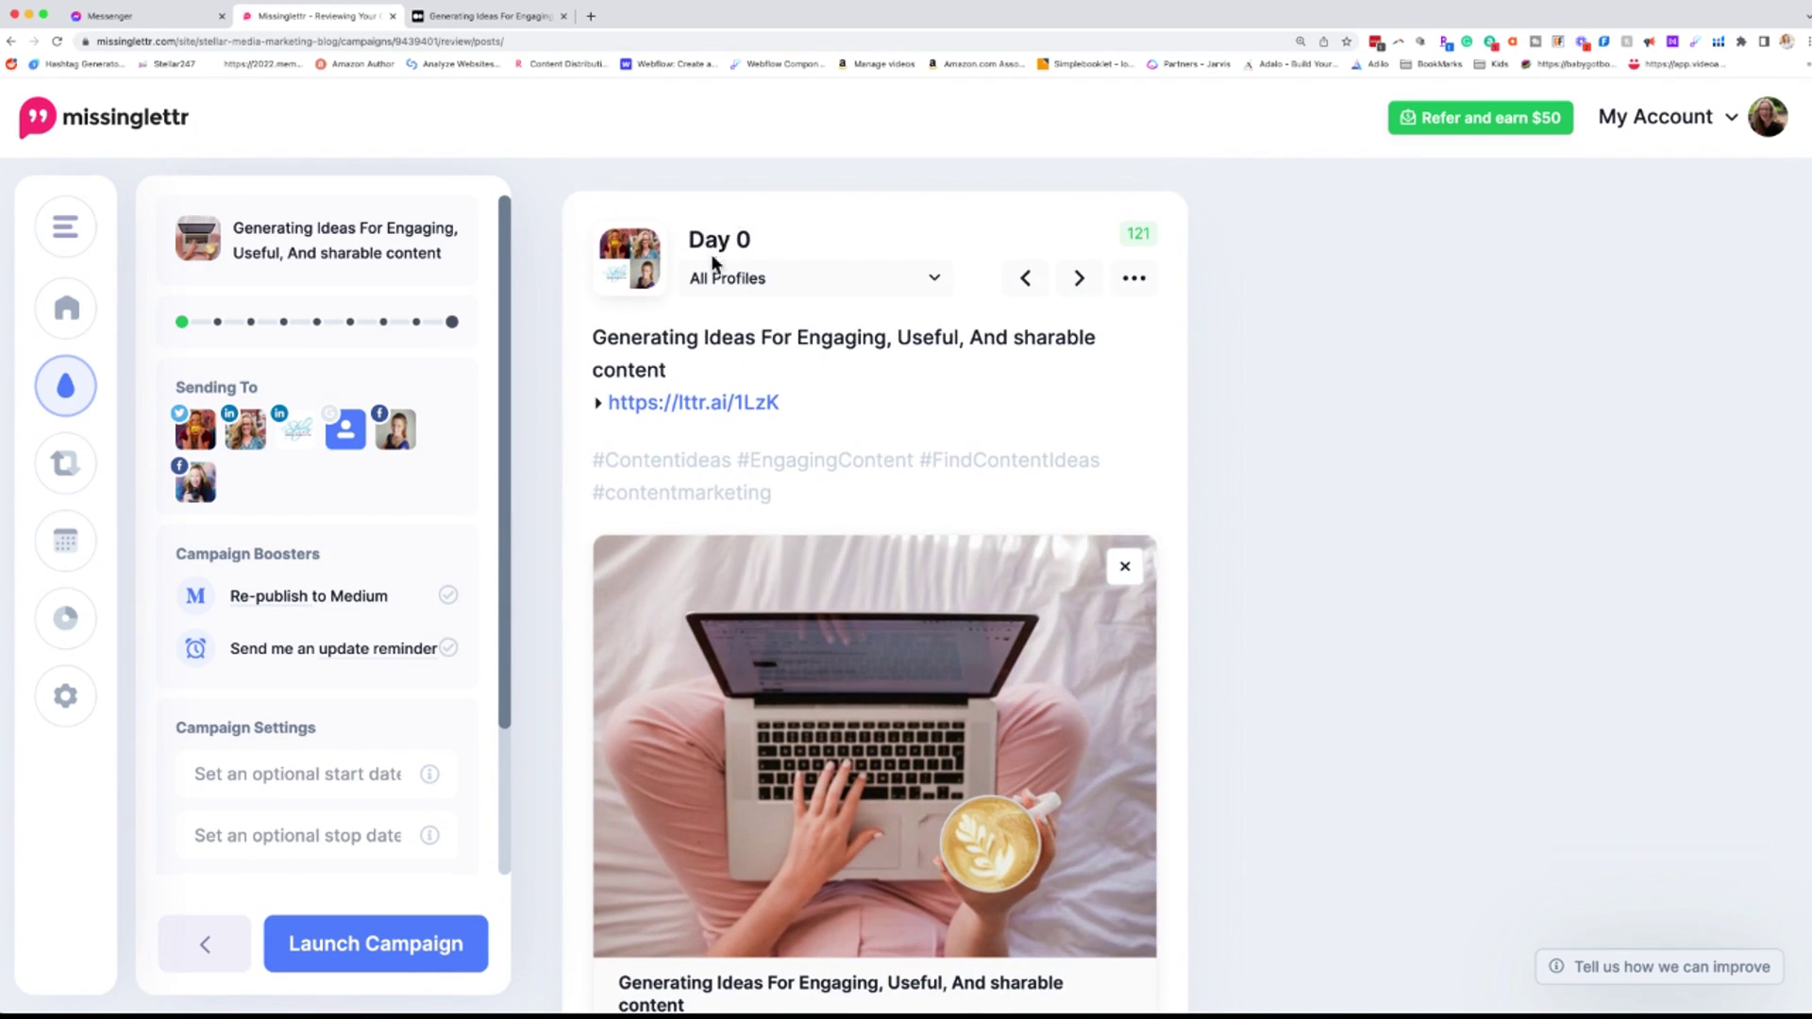
left_click(1080, 280)
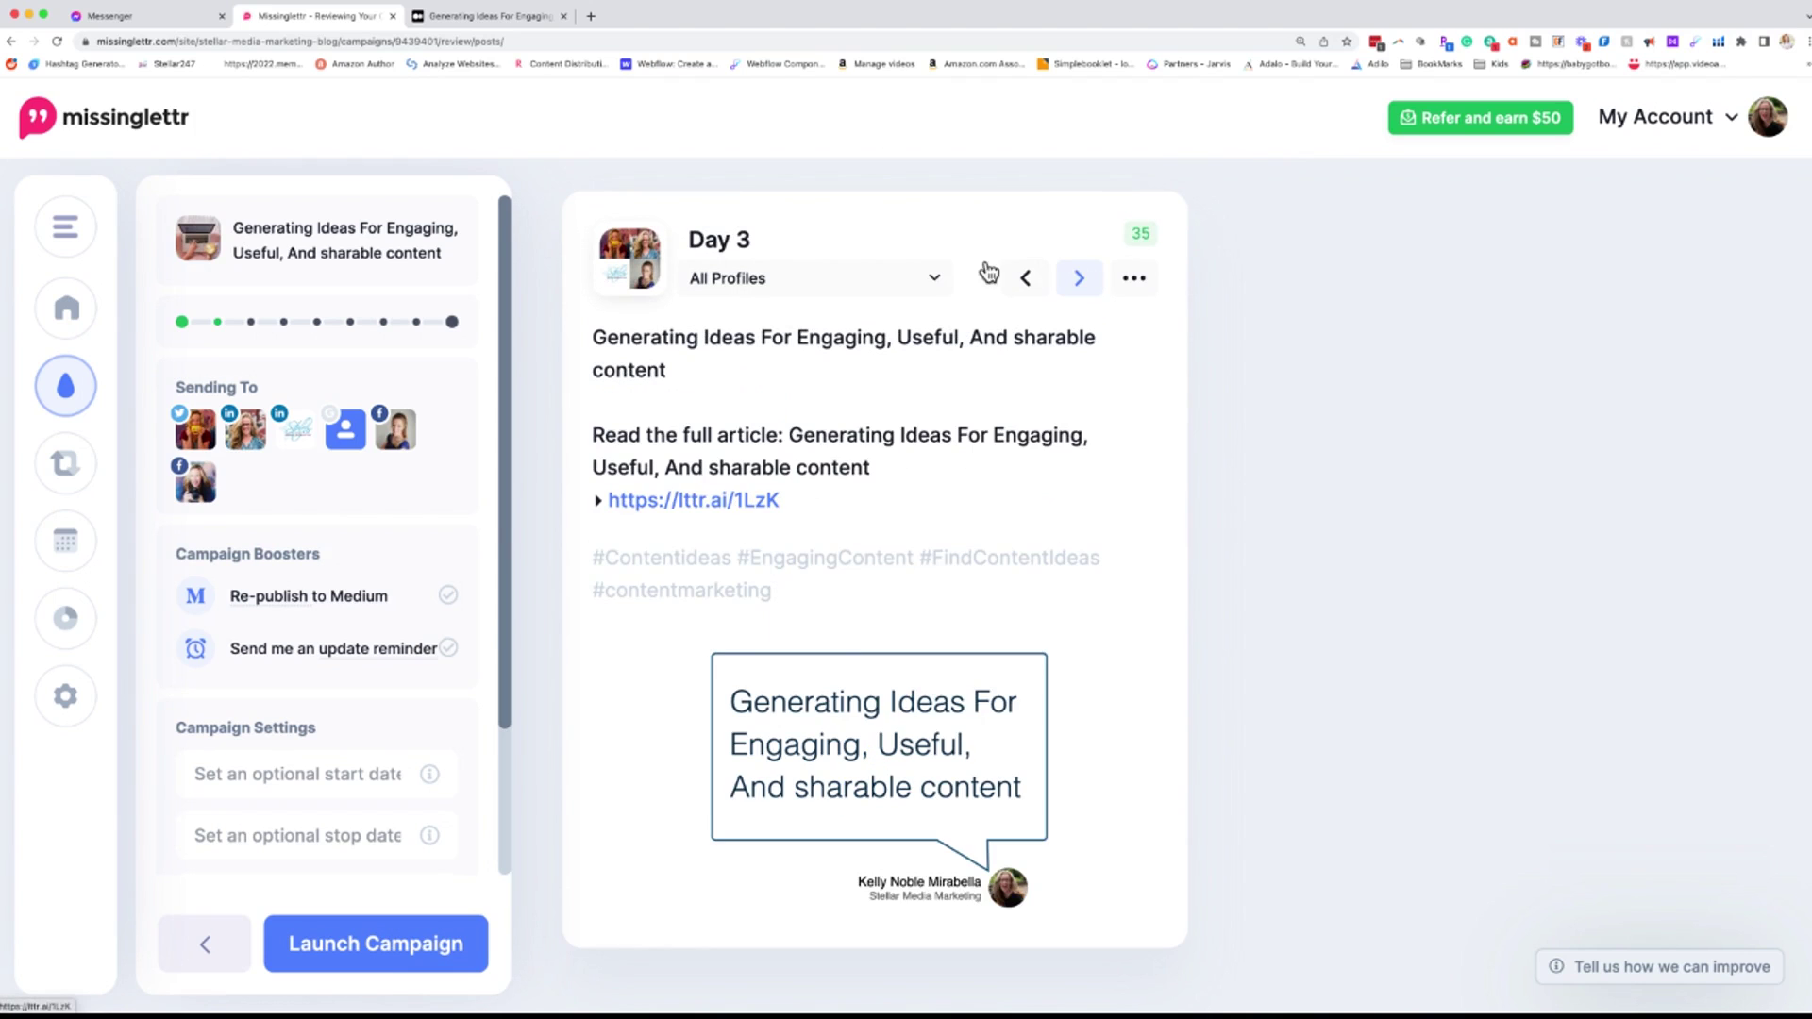
left_click(1078, 278)
scroll(1029, 647, "down", 3)
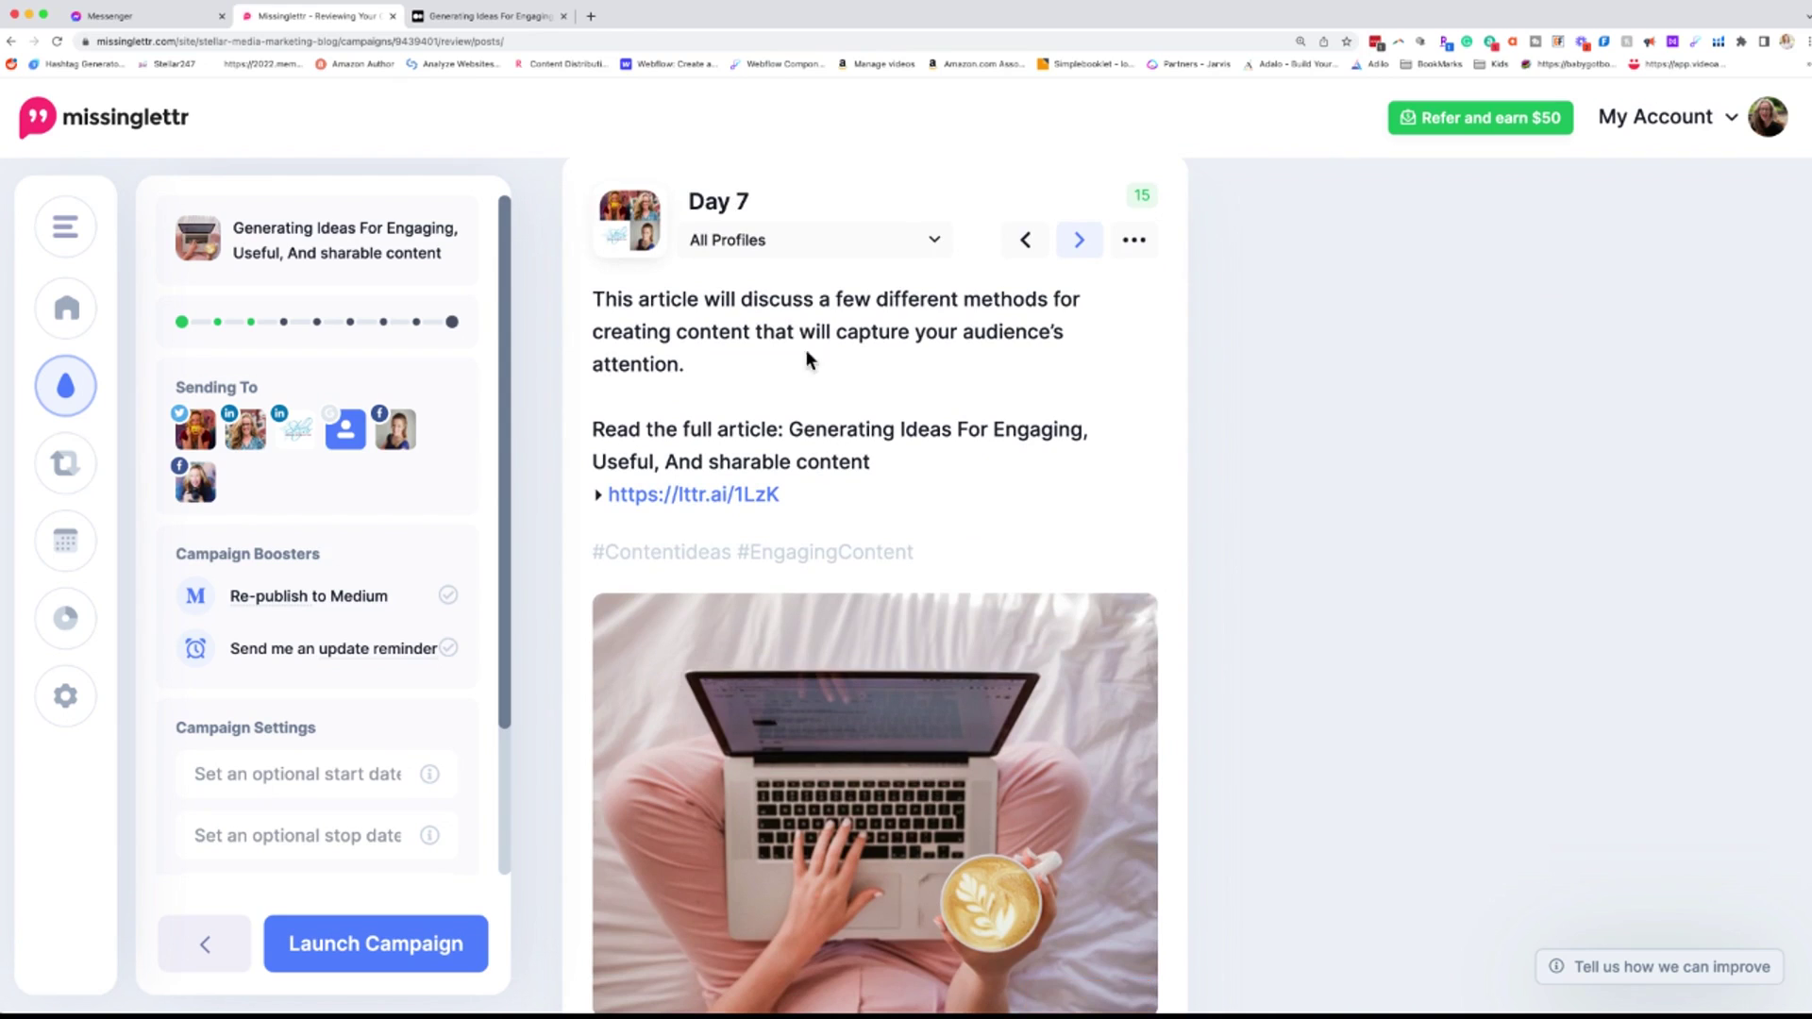
left_click(1134, 244)
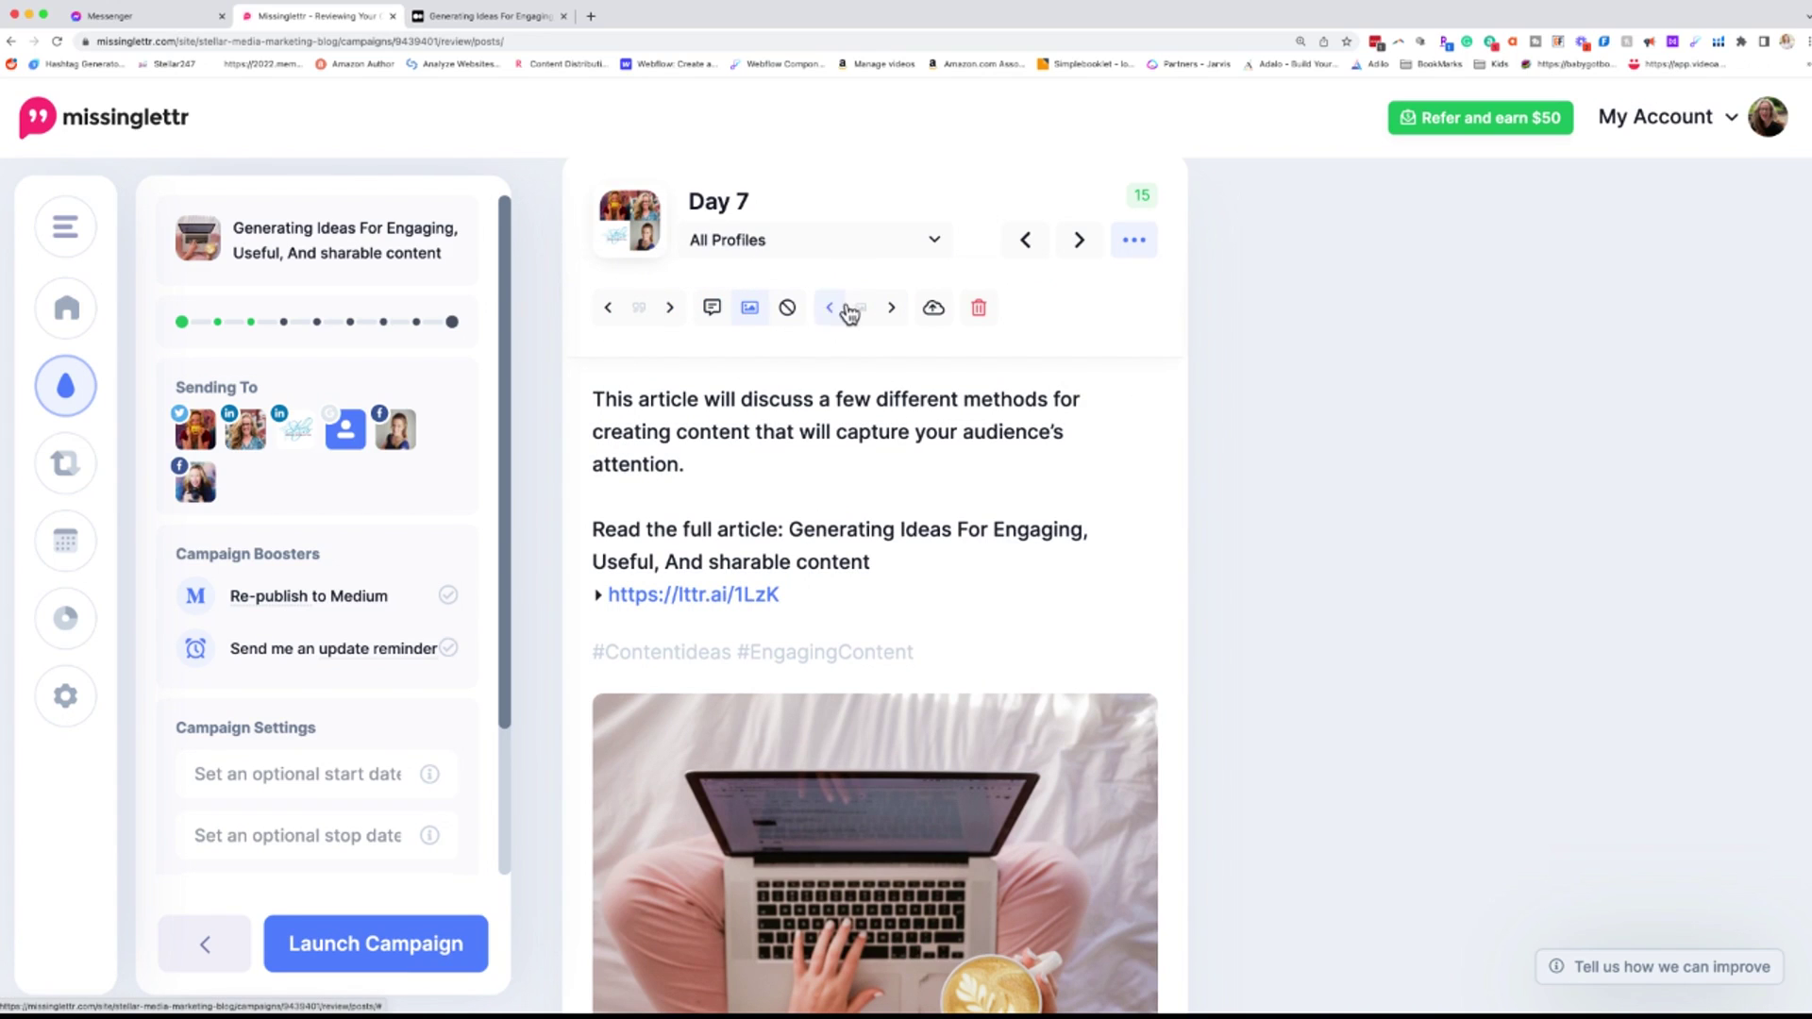
Step: Try a quote-bubble graphic, an auto-generated thumbnail and other photos, then give the Day 7 post a new image
left_click(892, 309)
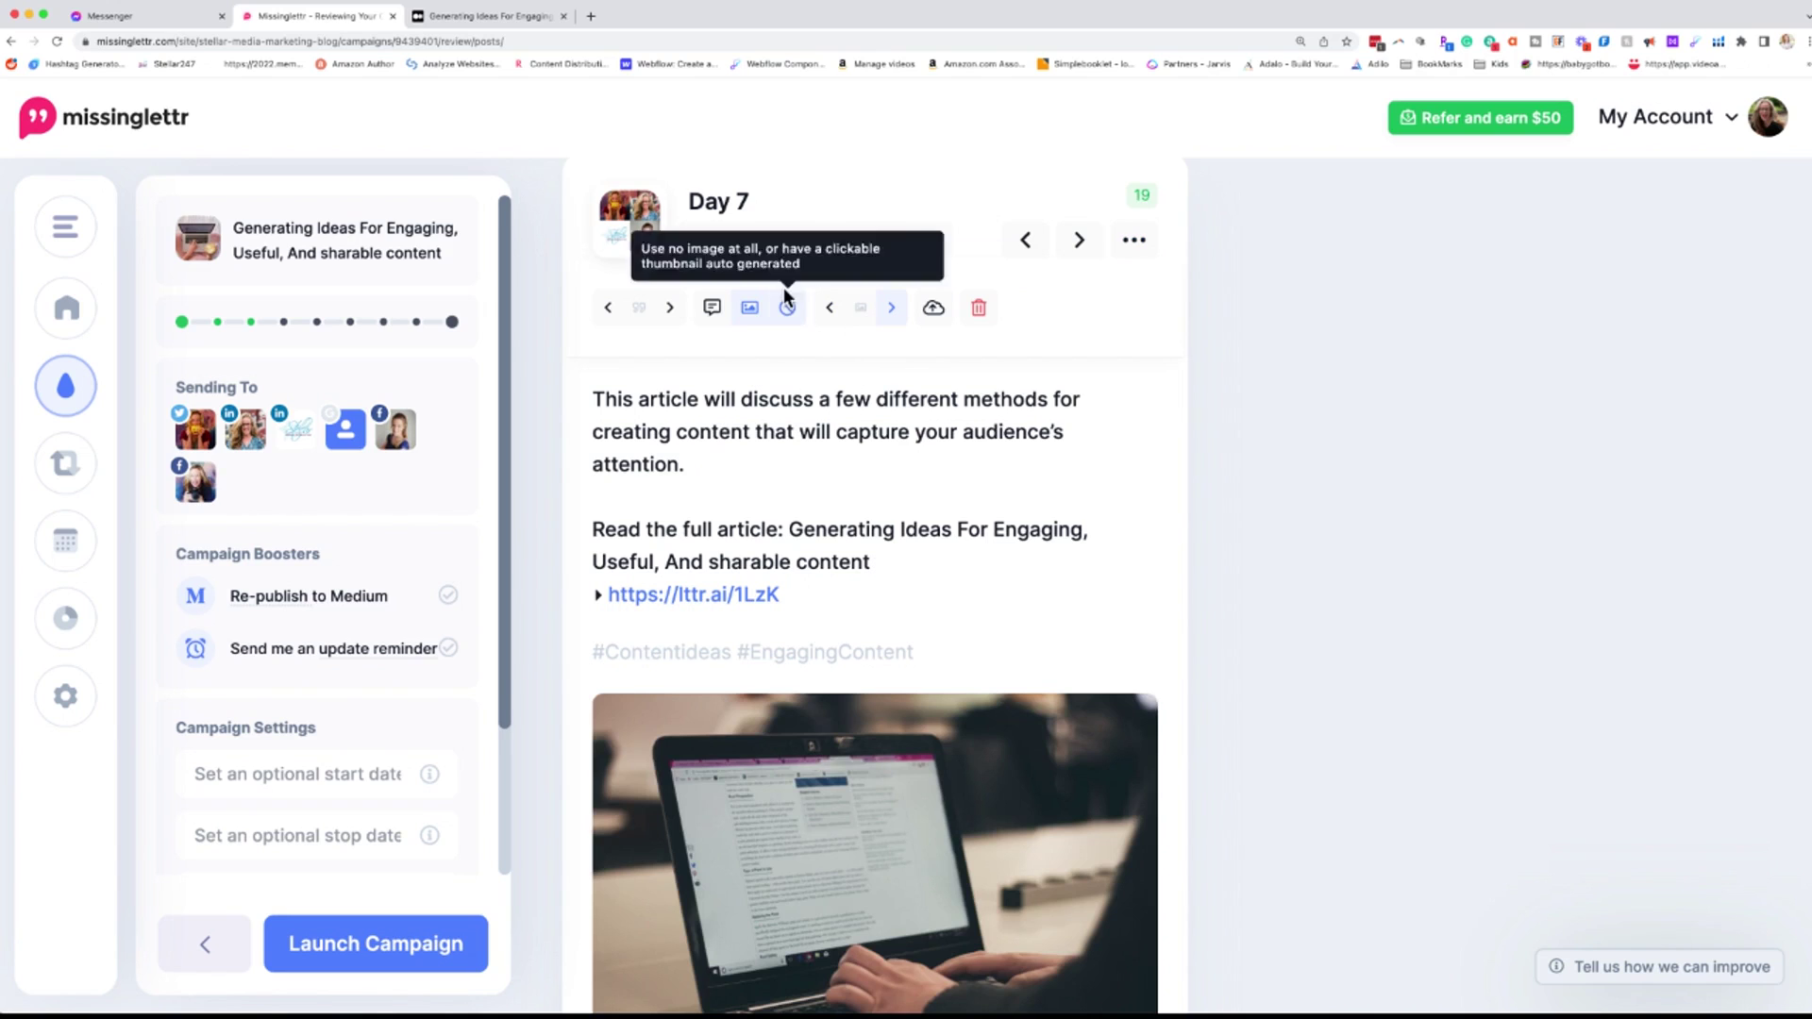
left_click(718, 315)
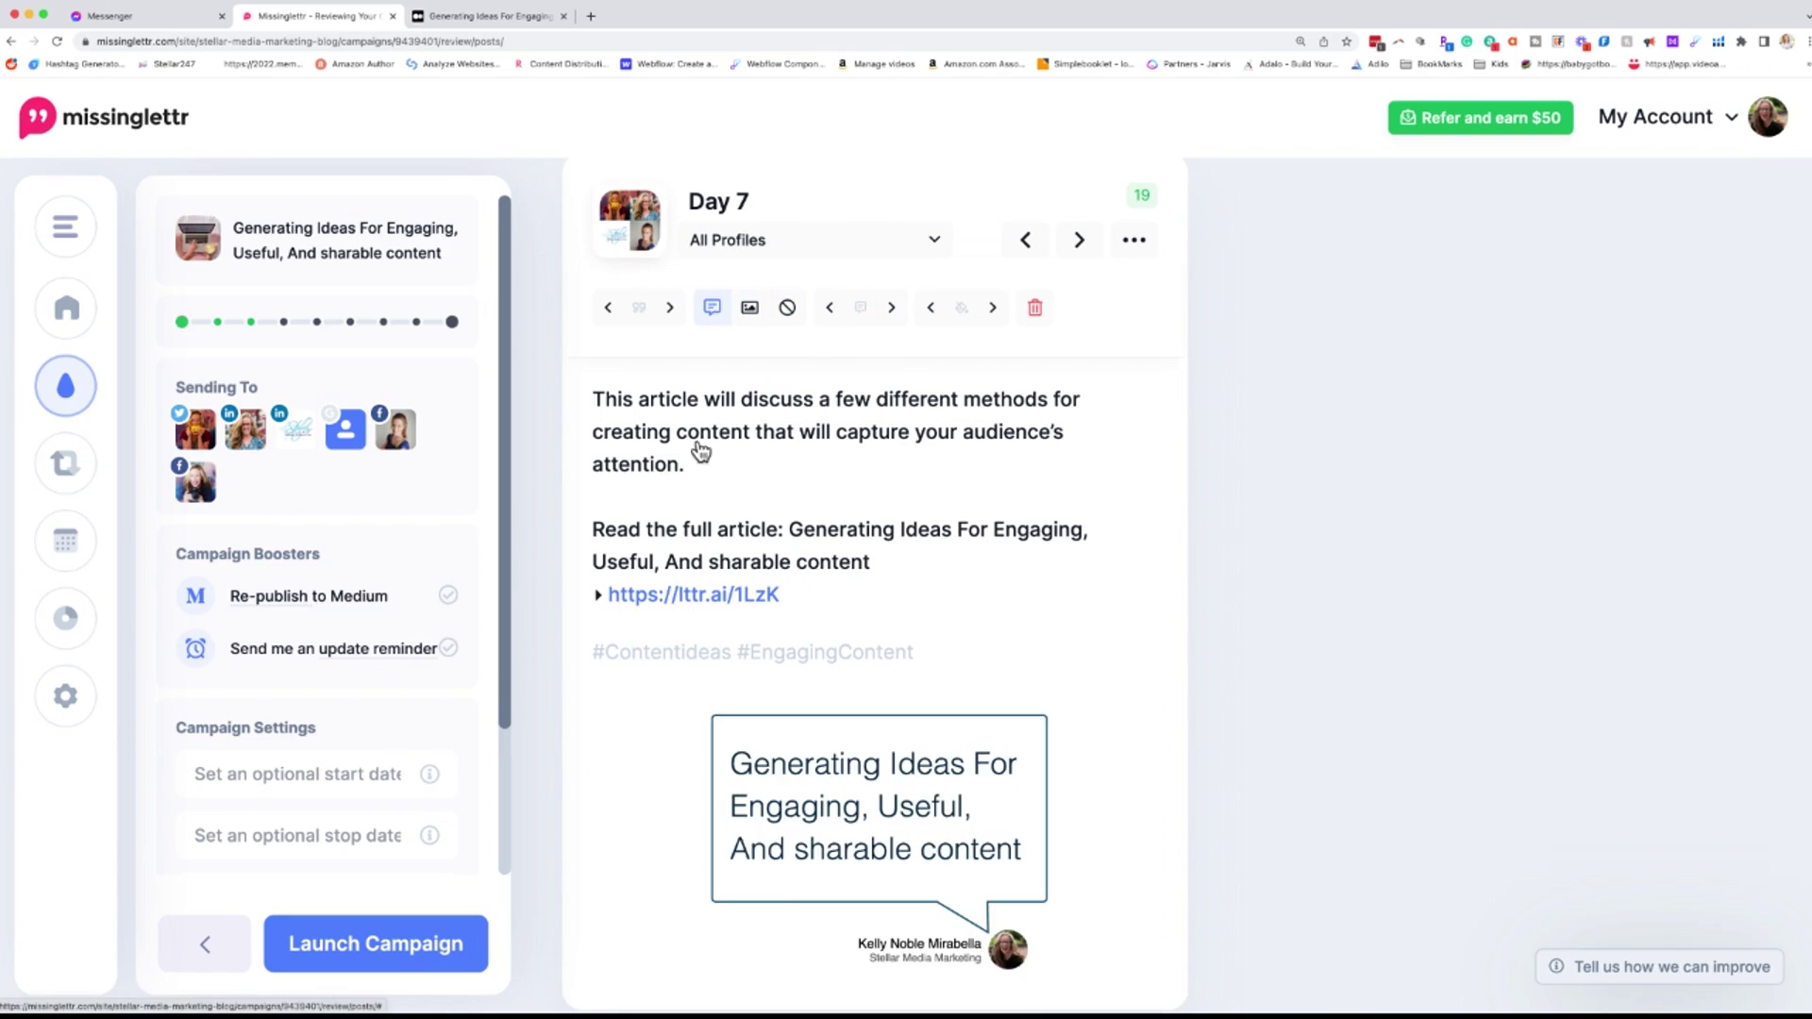
left_click(789, 312)
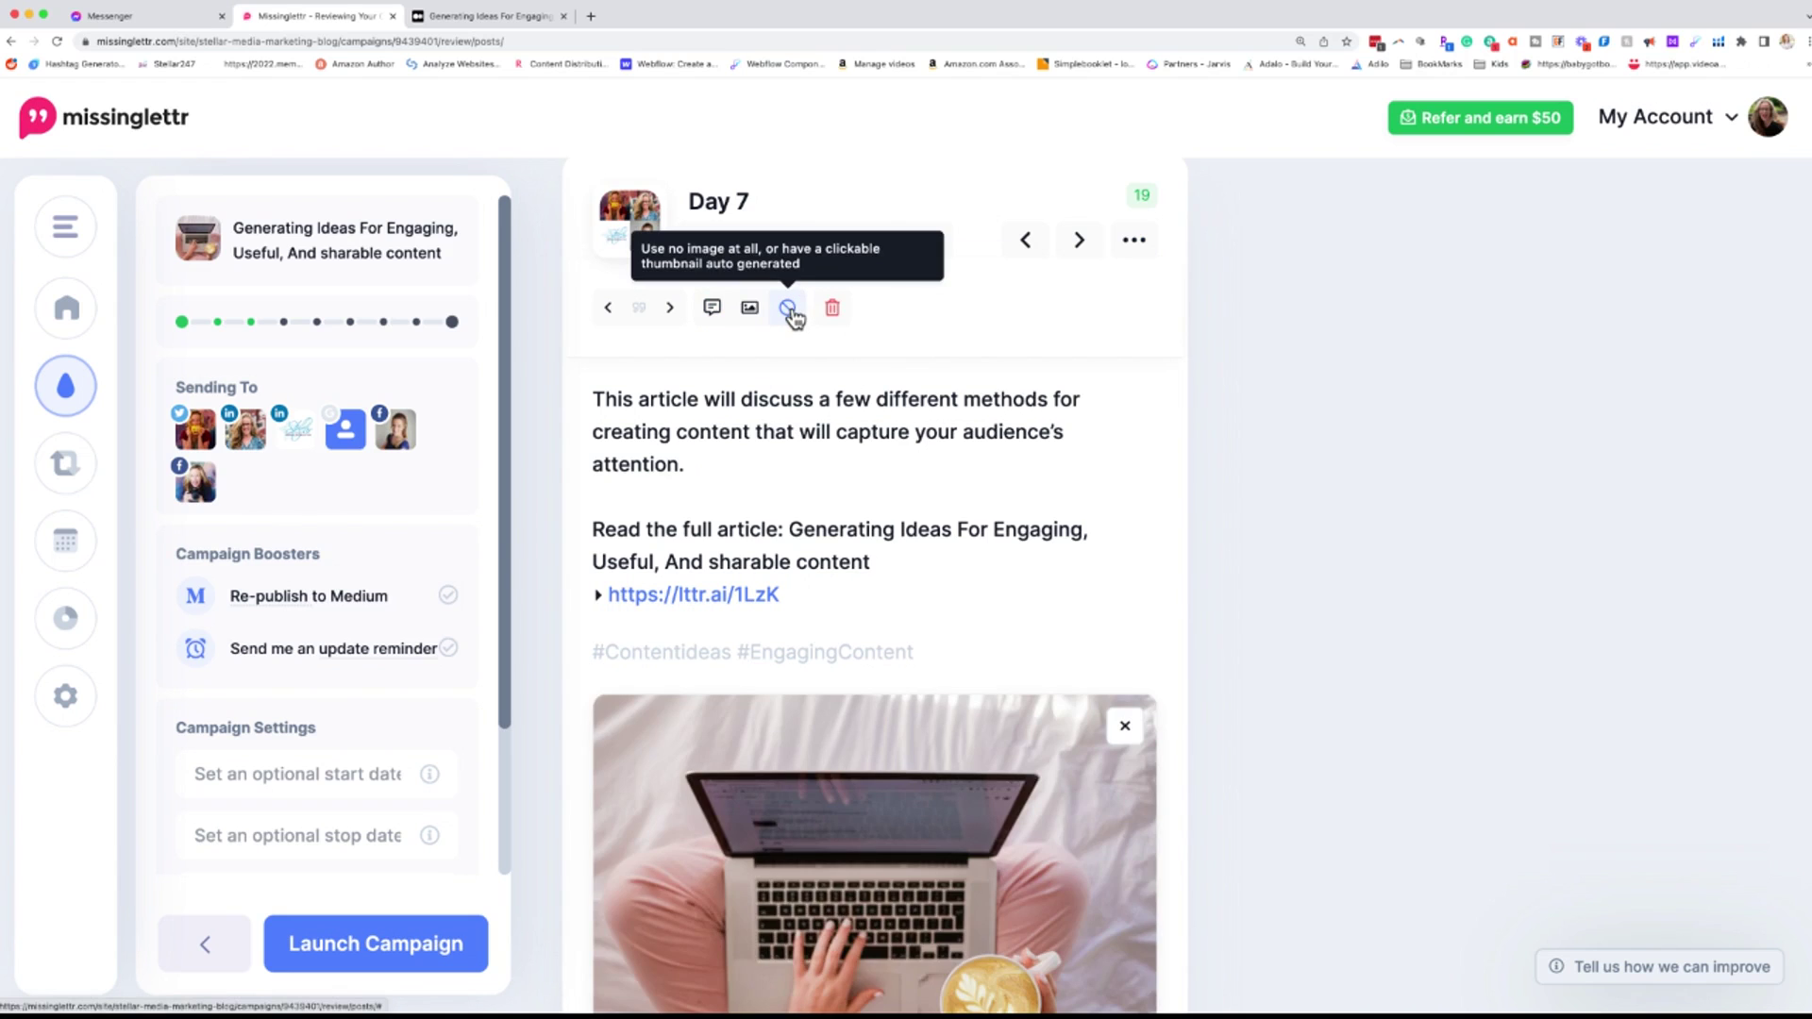
left_click(749, 306)
scroll(684, 659, "down", 2)
scroll(876, 585, "up", 3)
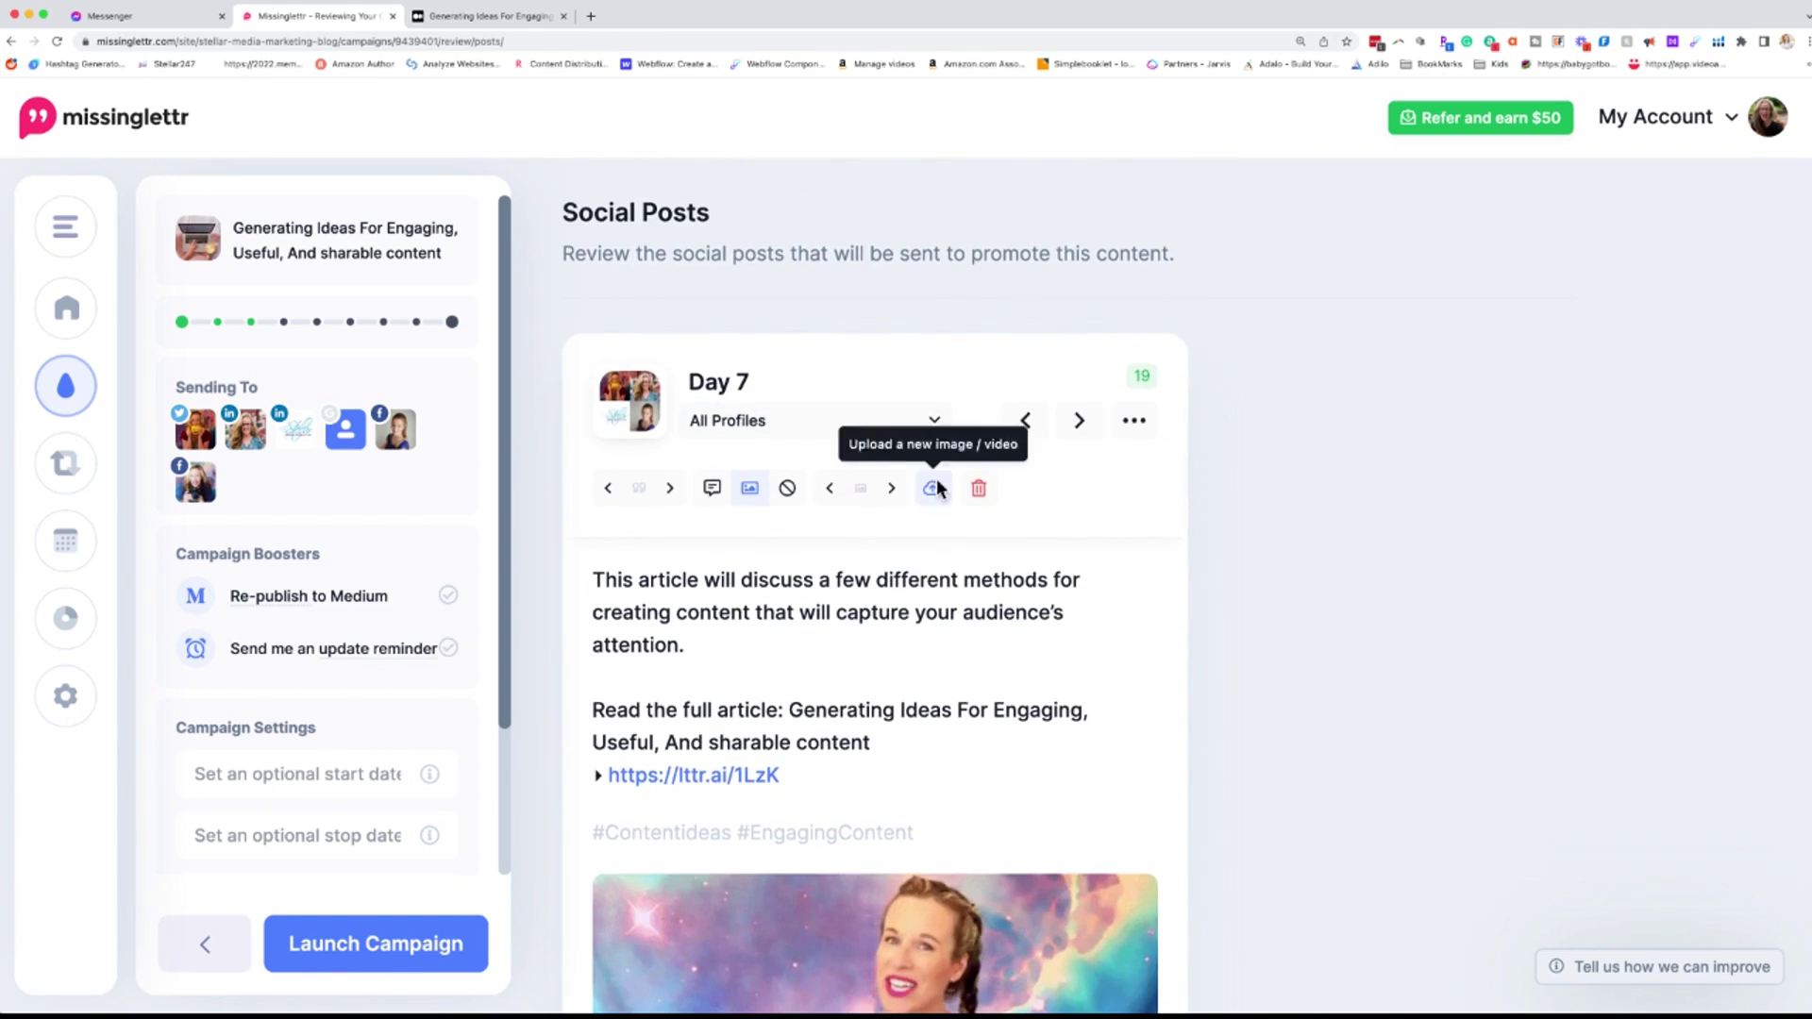
Step: Review the Day 14 through Day 270 posts, swapping the Day 180 photo, then return to Day 0
left_click(1083, 423)
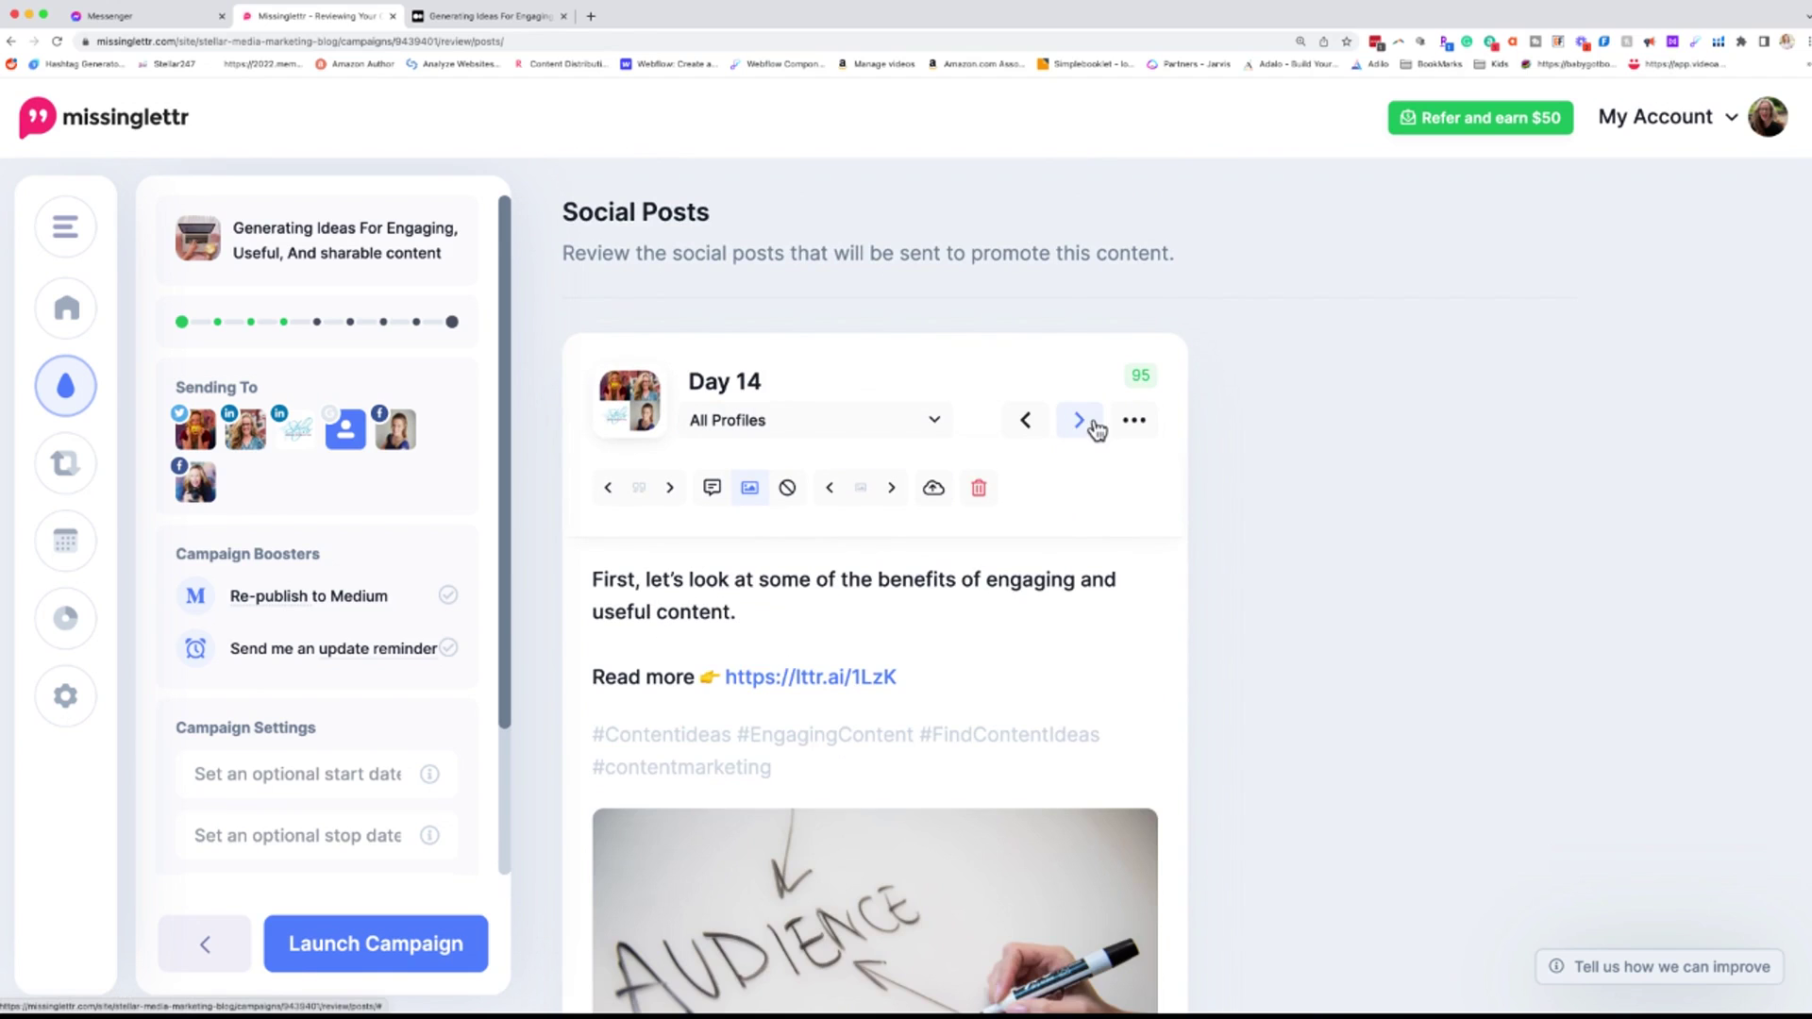
left_click(1092, 424)
left_click(1091, 424)
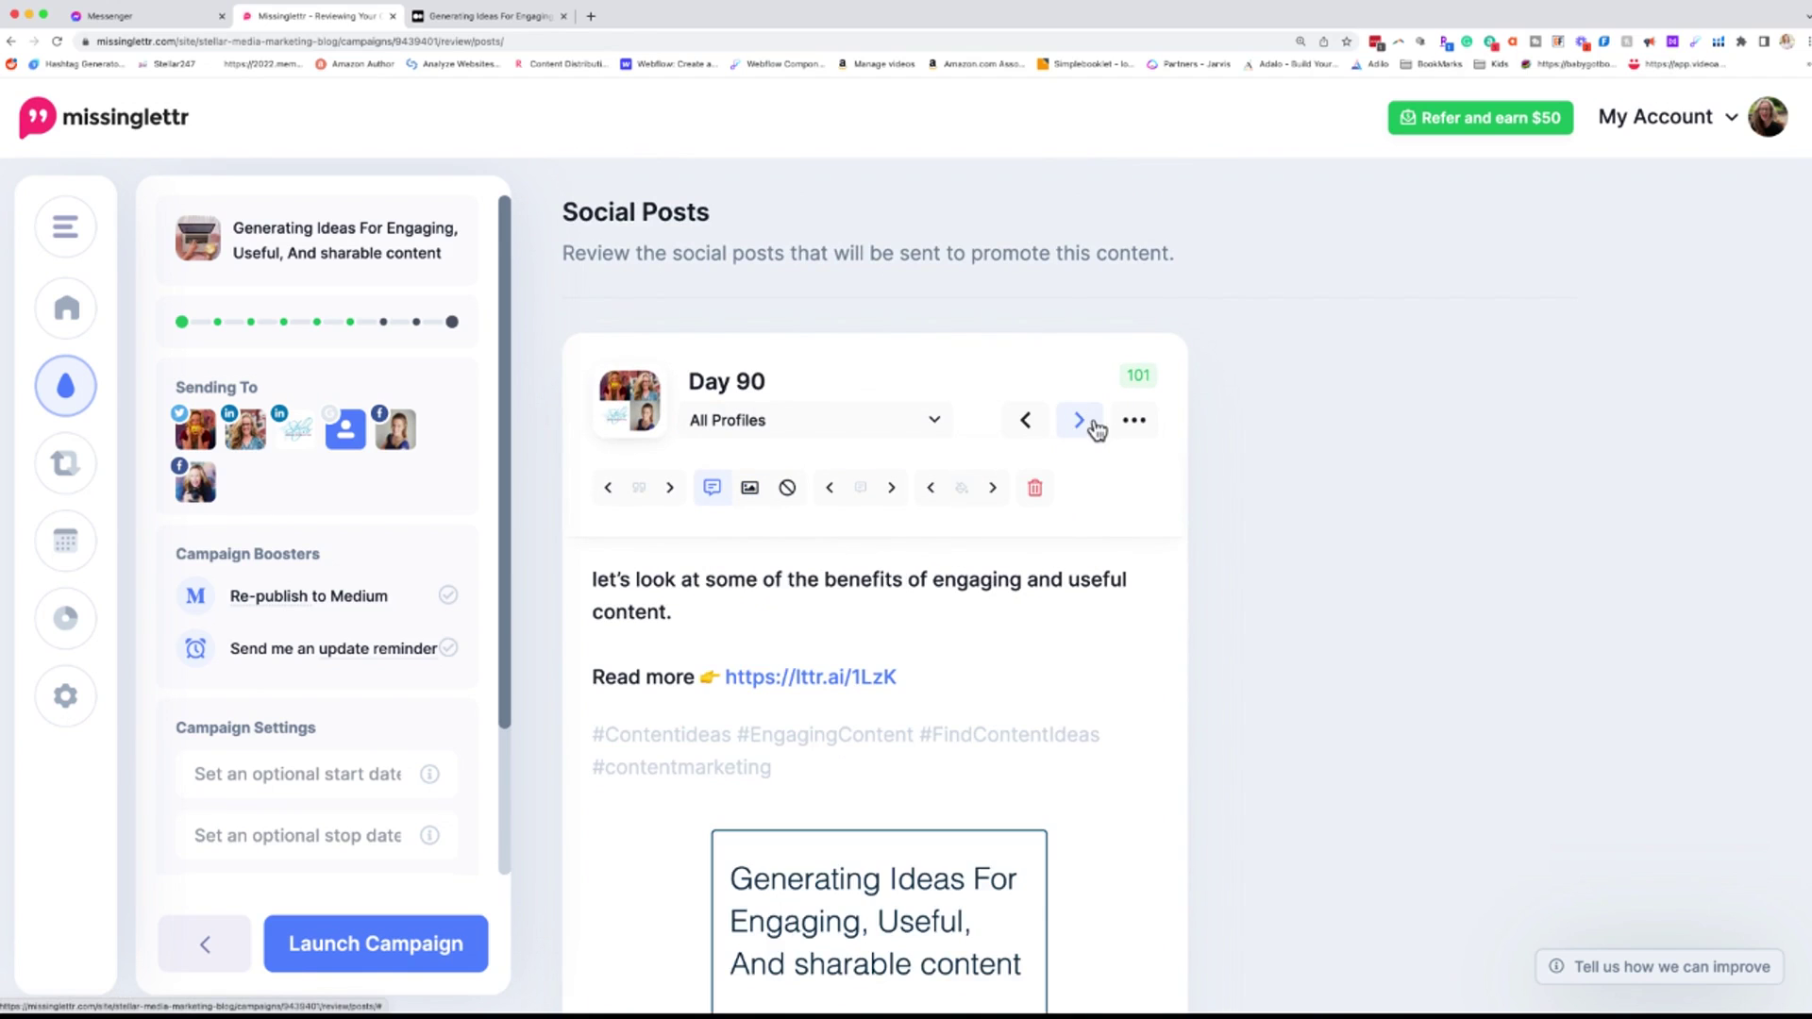
left_click(1091, 424)
scroll(966, 695, "down", 2)
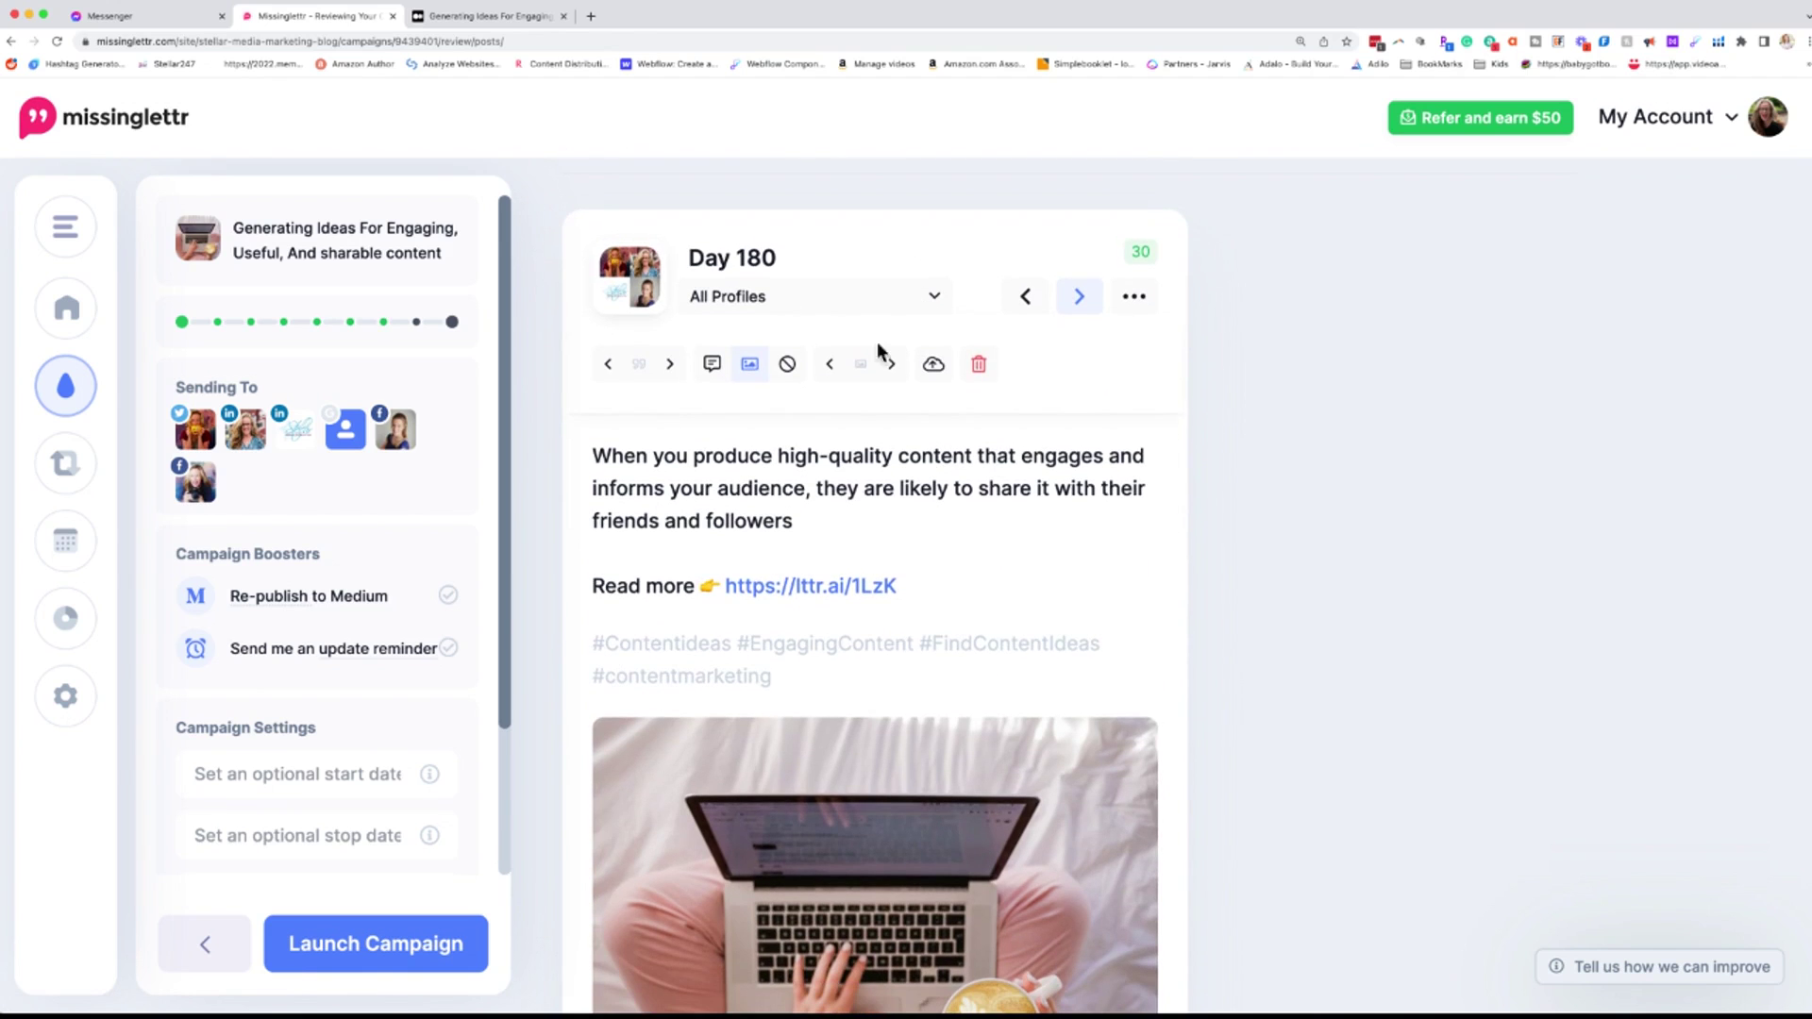
left_click(896, 377)
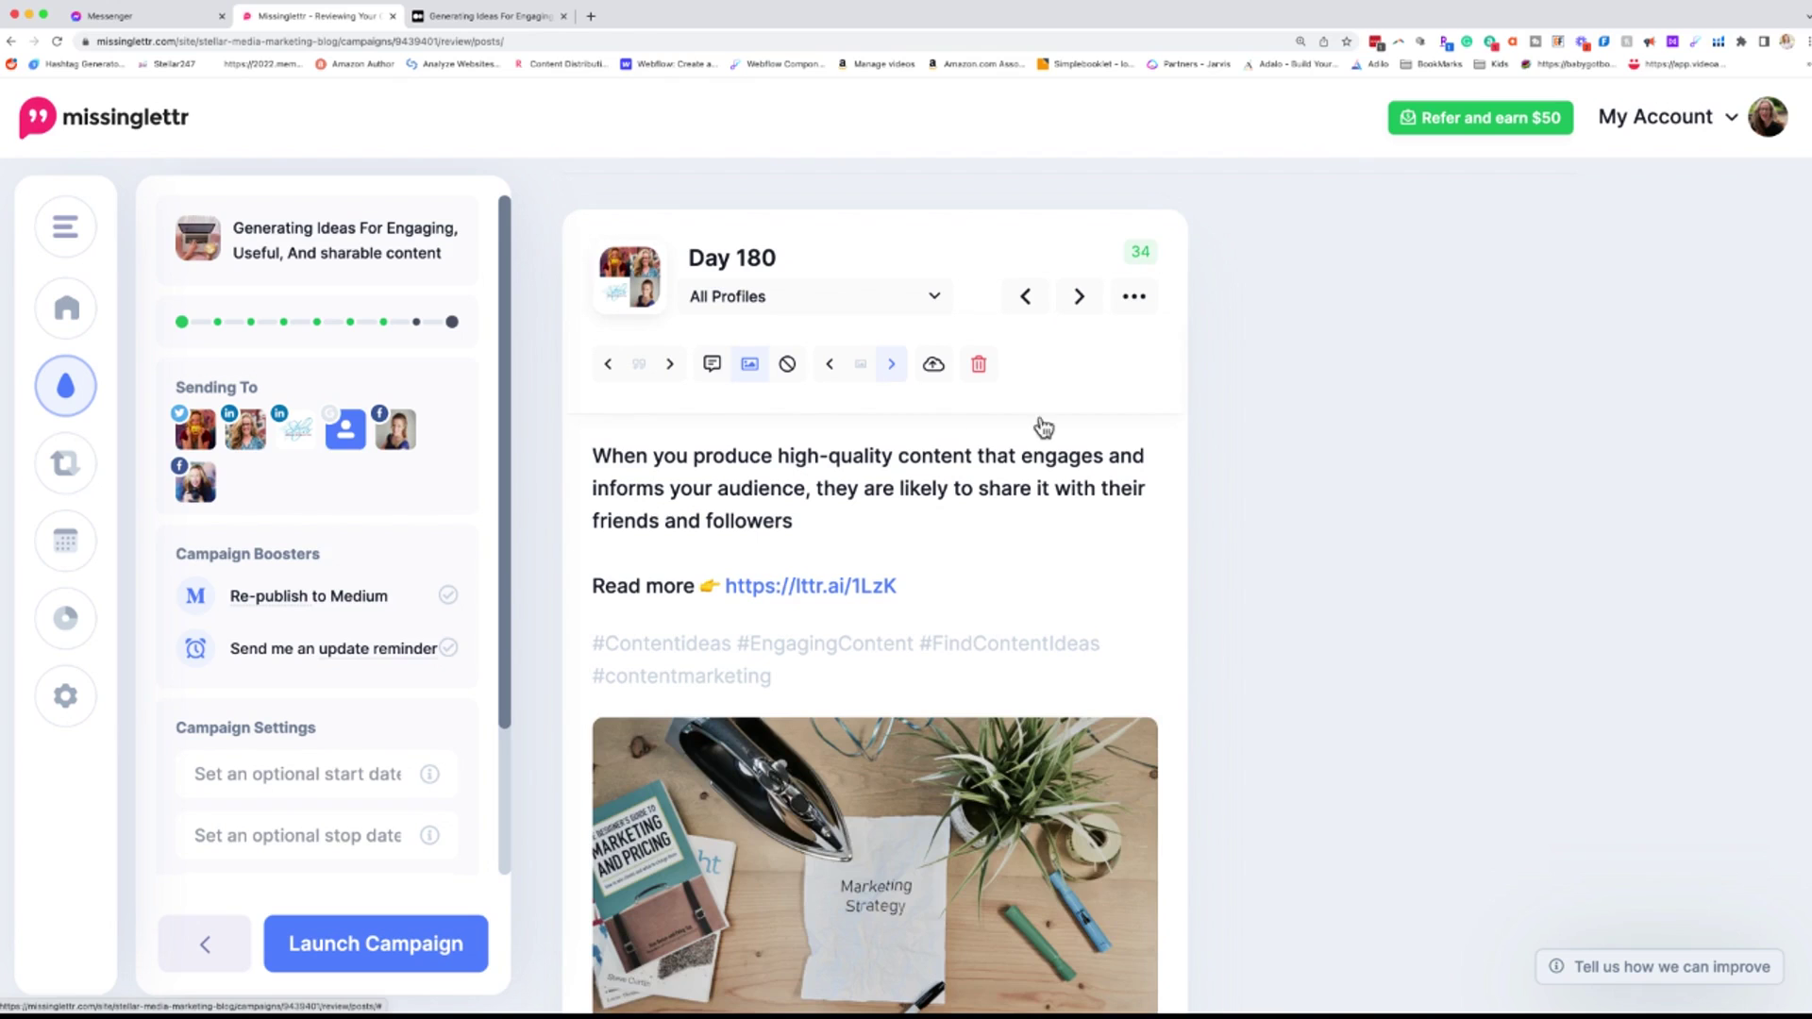
left_click(1074, 308)
left_click(1076, 300)
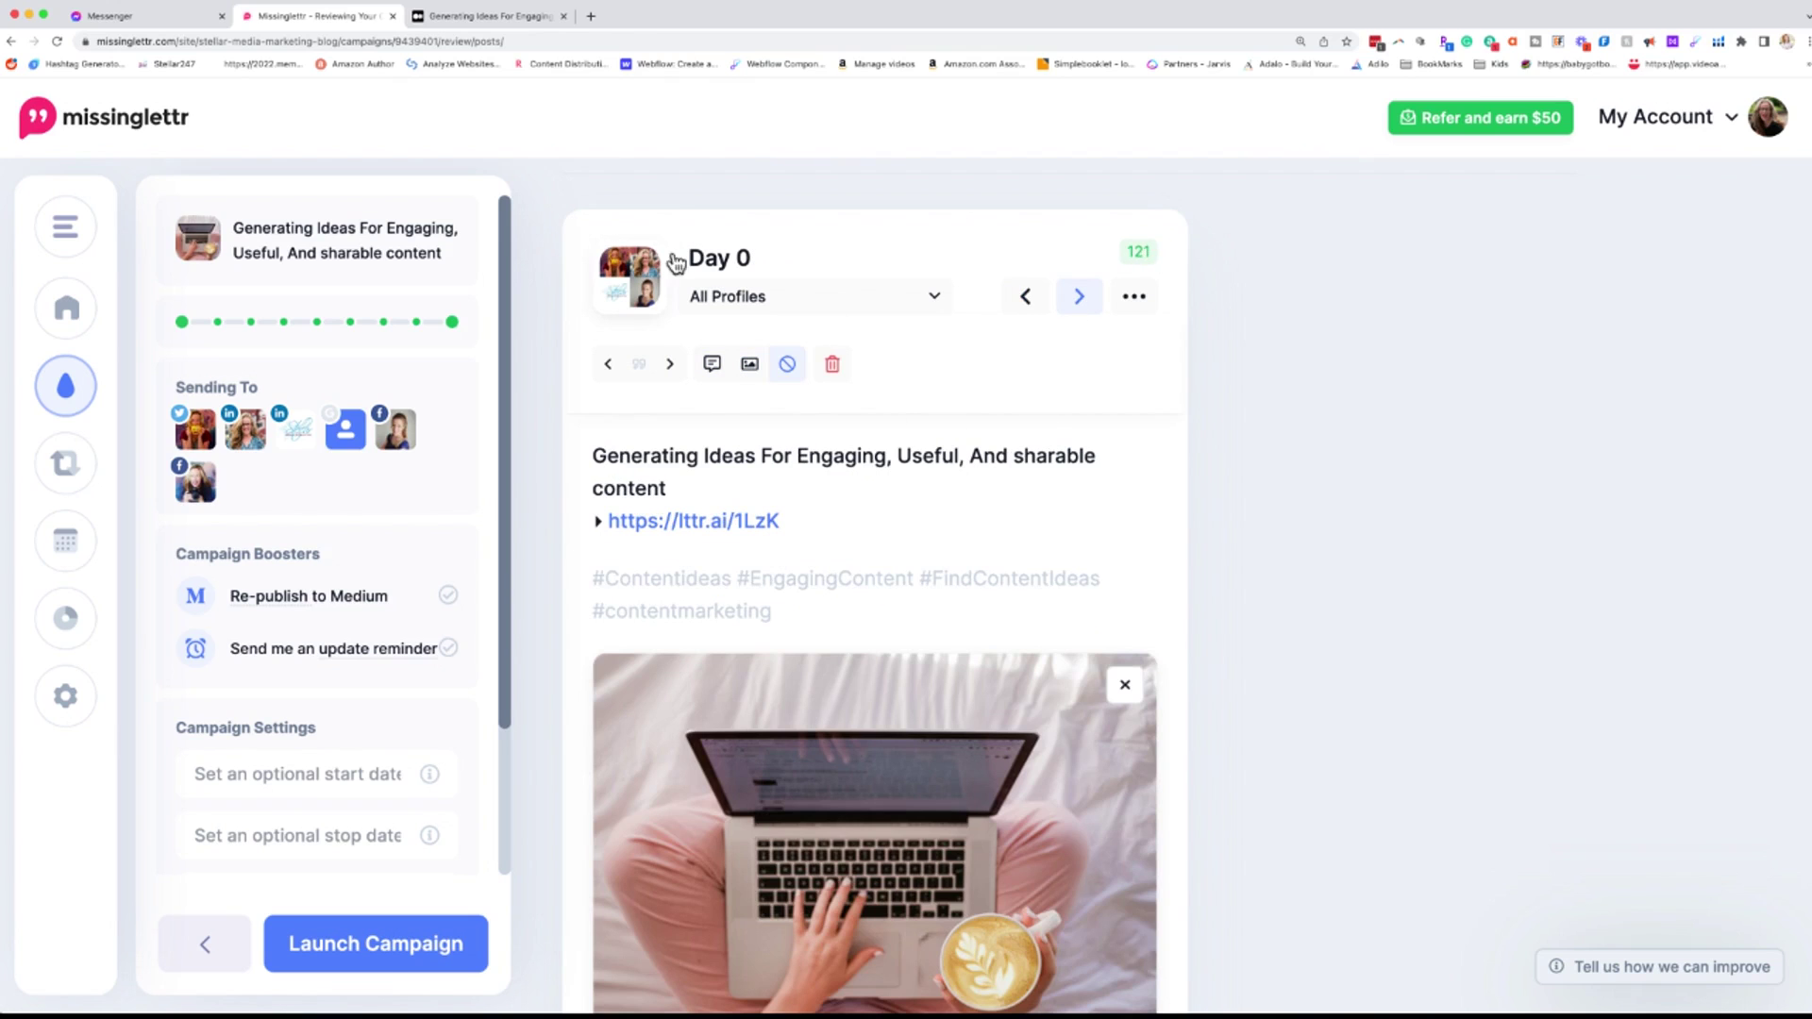
Step: Check the post's destination profiles, then launch the campaign to reach the 'Is this your content?' prompt
left_click(935, 298)
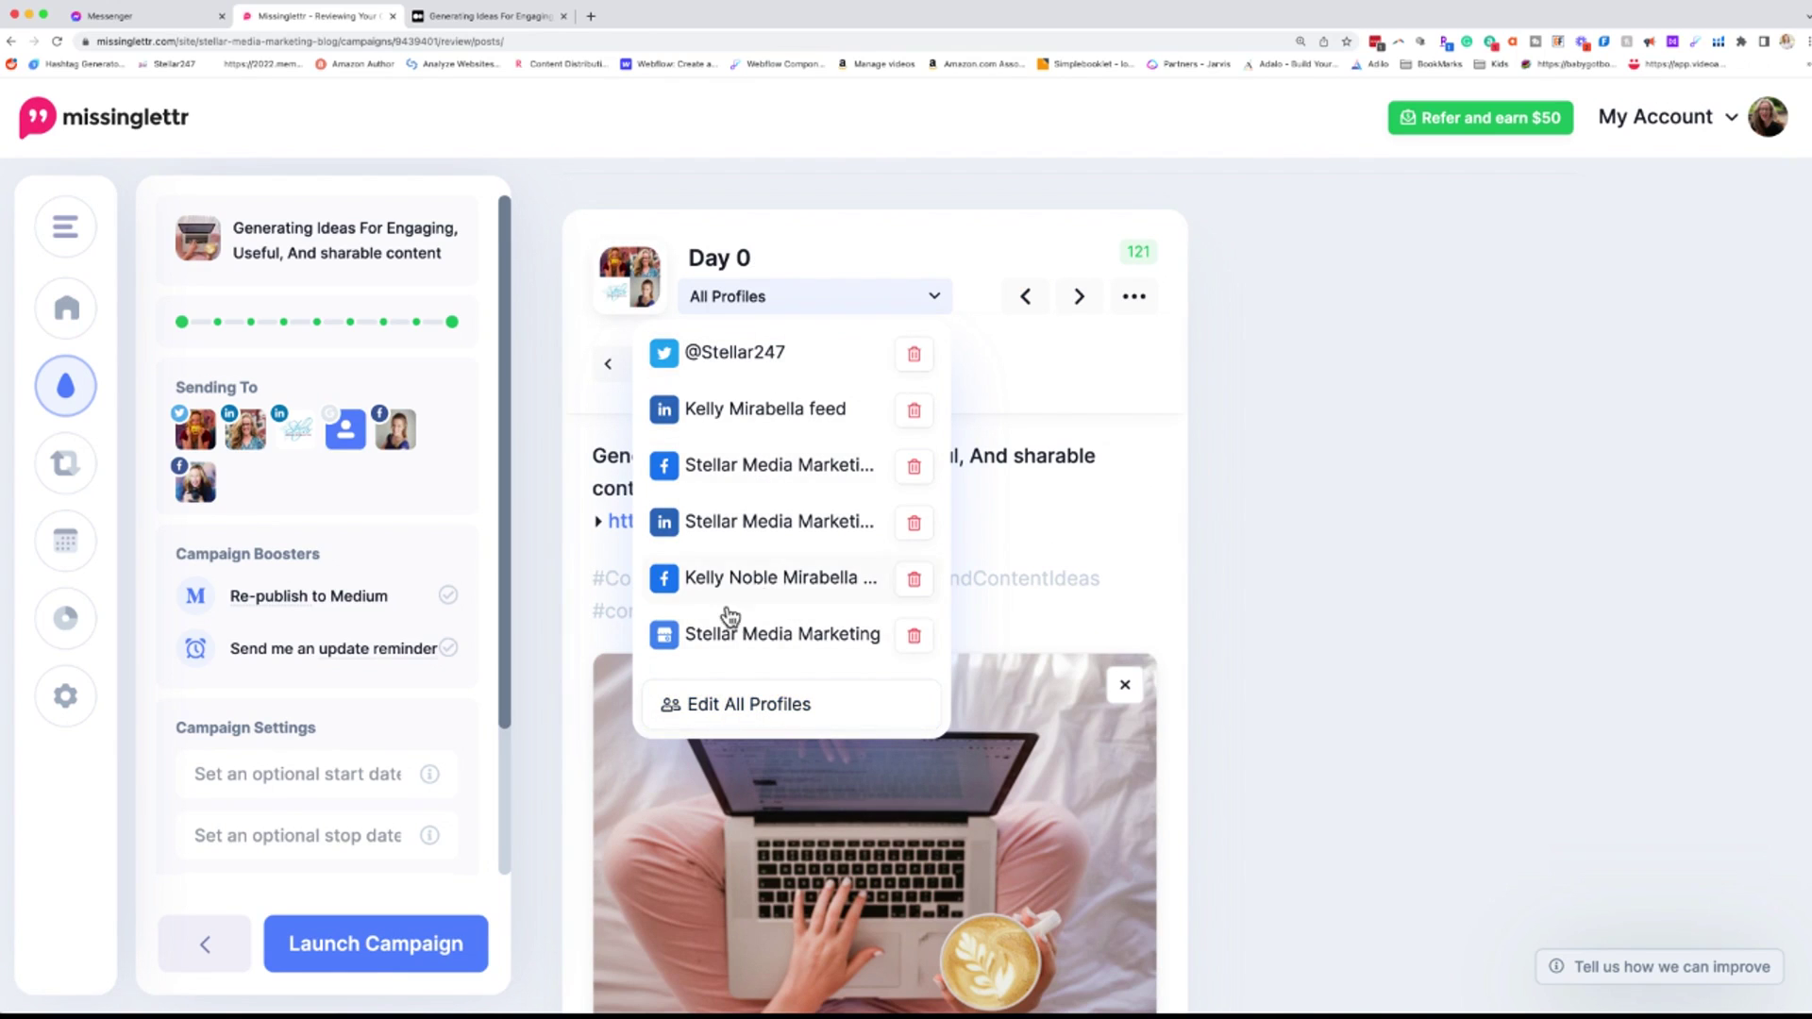
left_click(1034, 378)
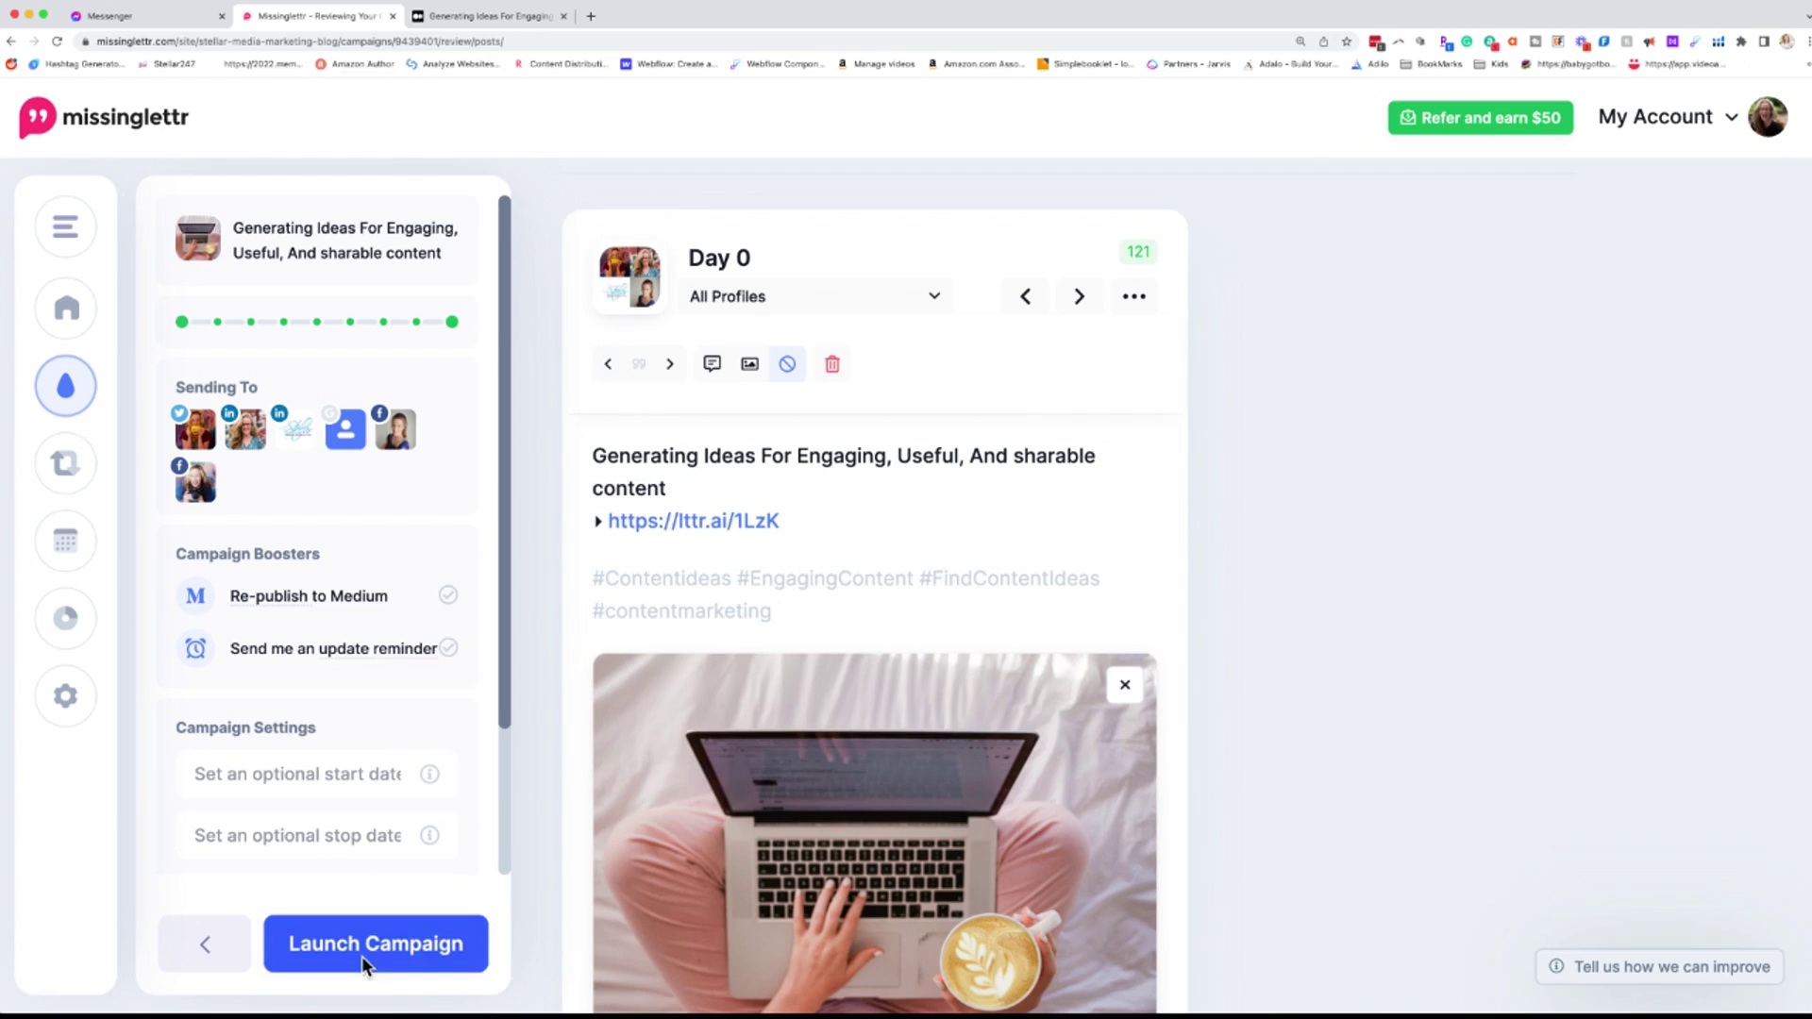
mouse_move(297, 955)
left_click(387, 943)
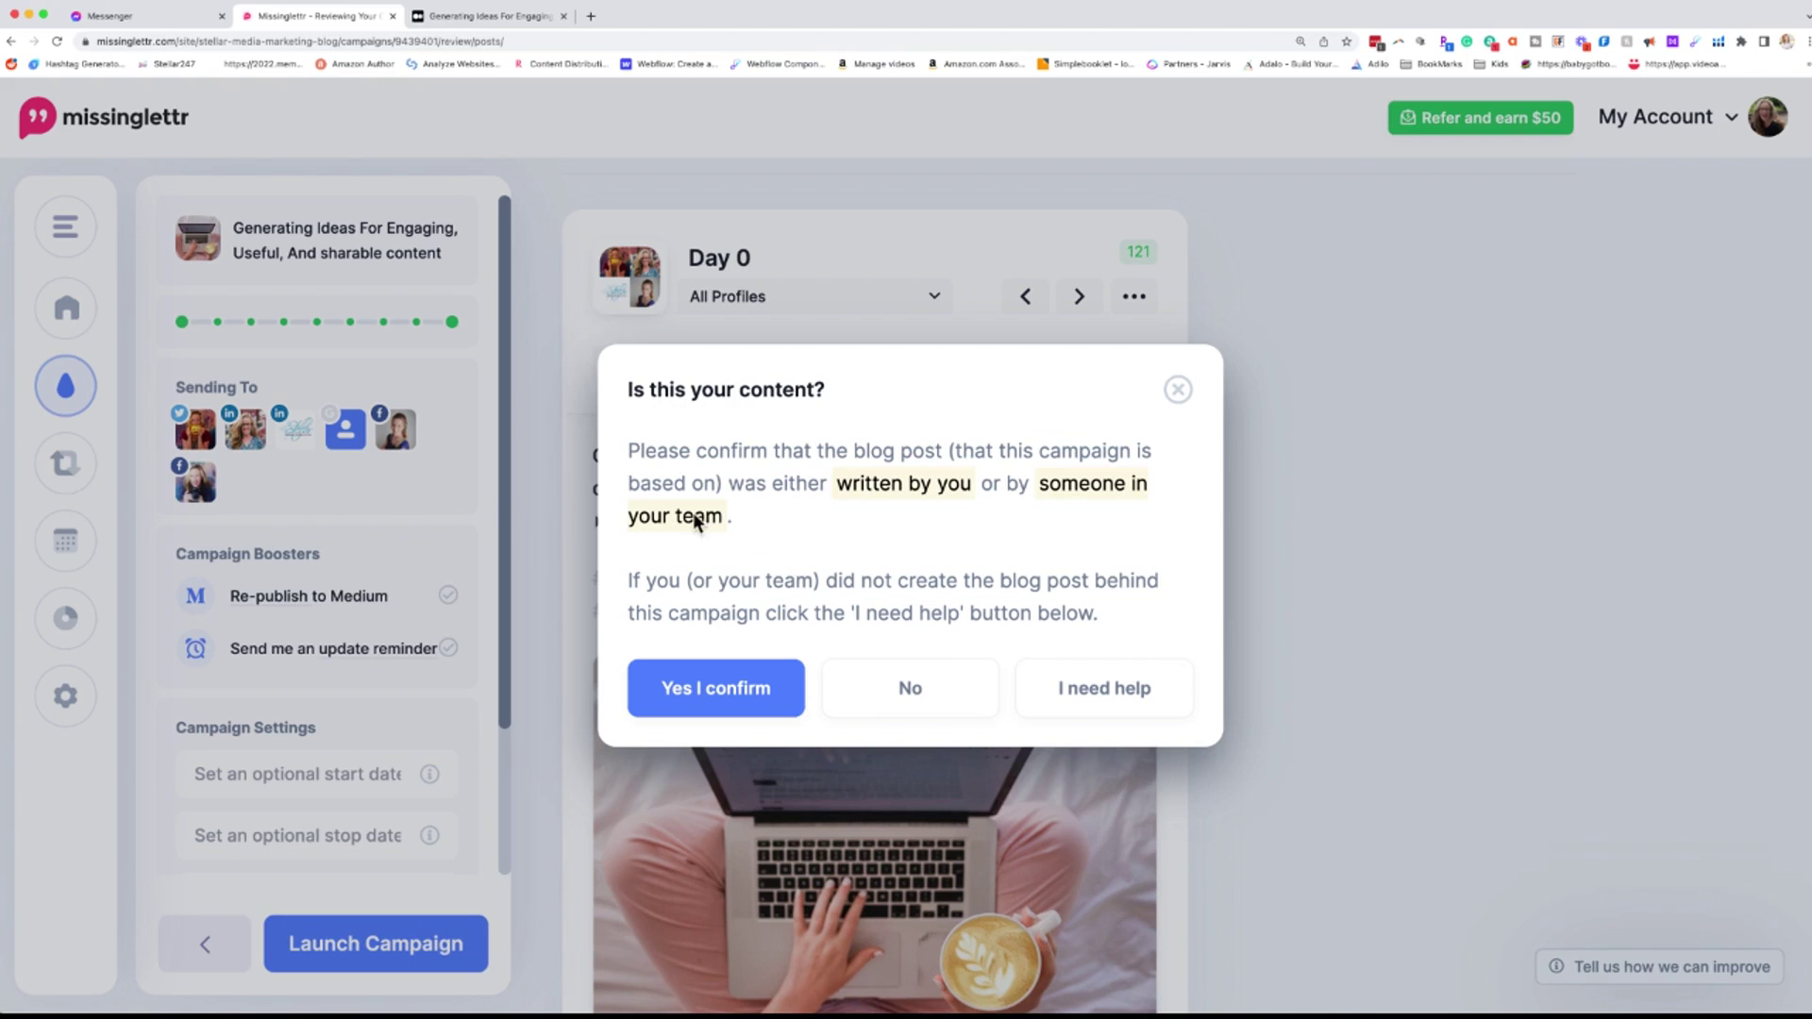
Step: Answer 'Yes I confirm' that the blog post is yours to launch the campaign
left_click(733, 698)
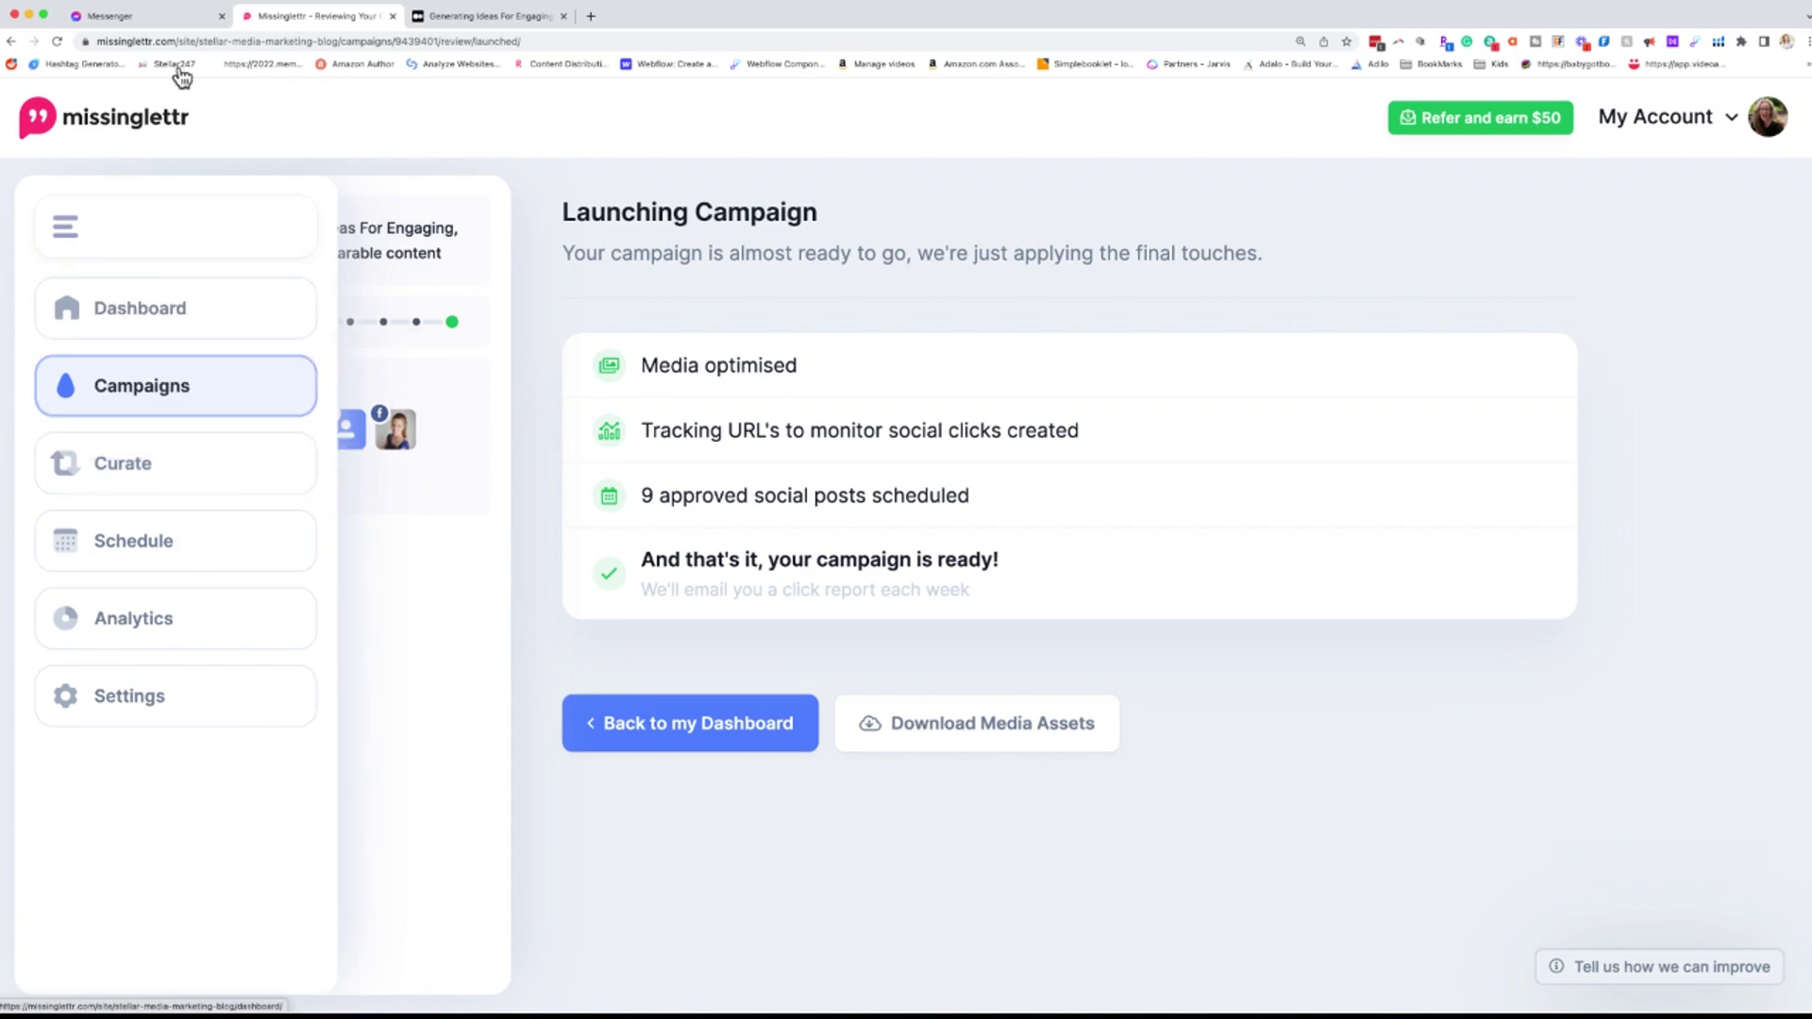
Step: View the active drip campaigns list, then go to Curate > Discover
mouse_move(32, 457)
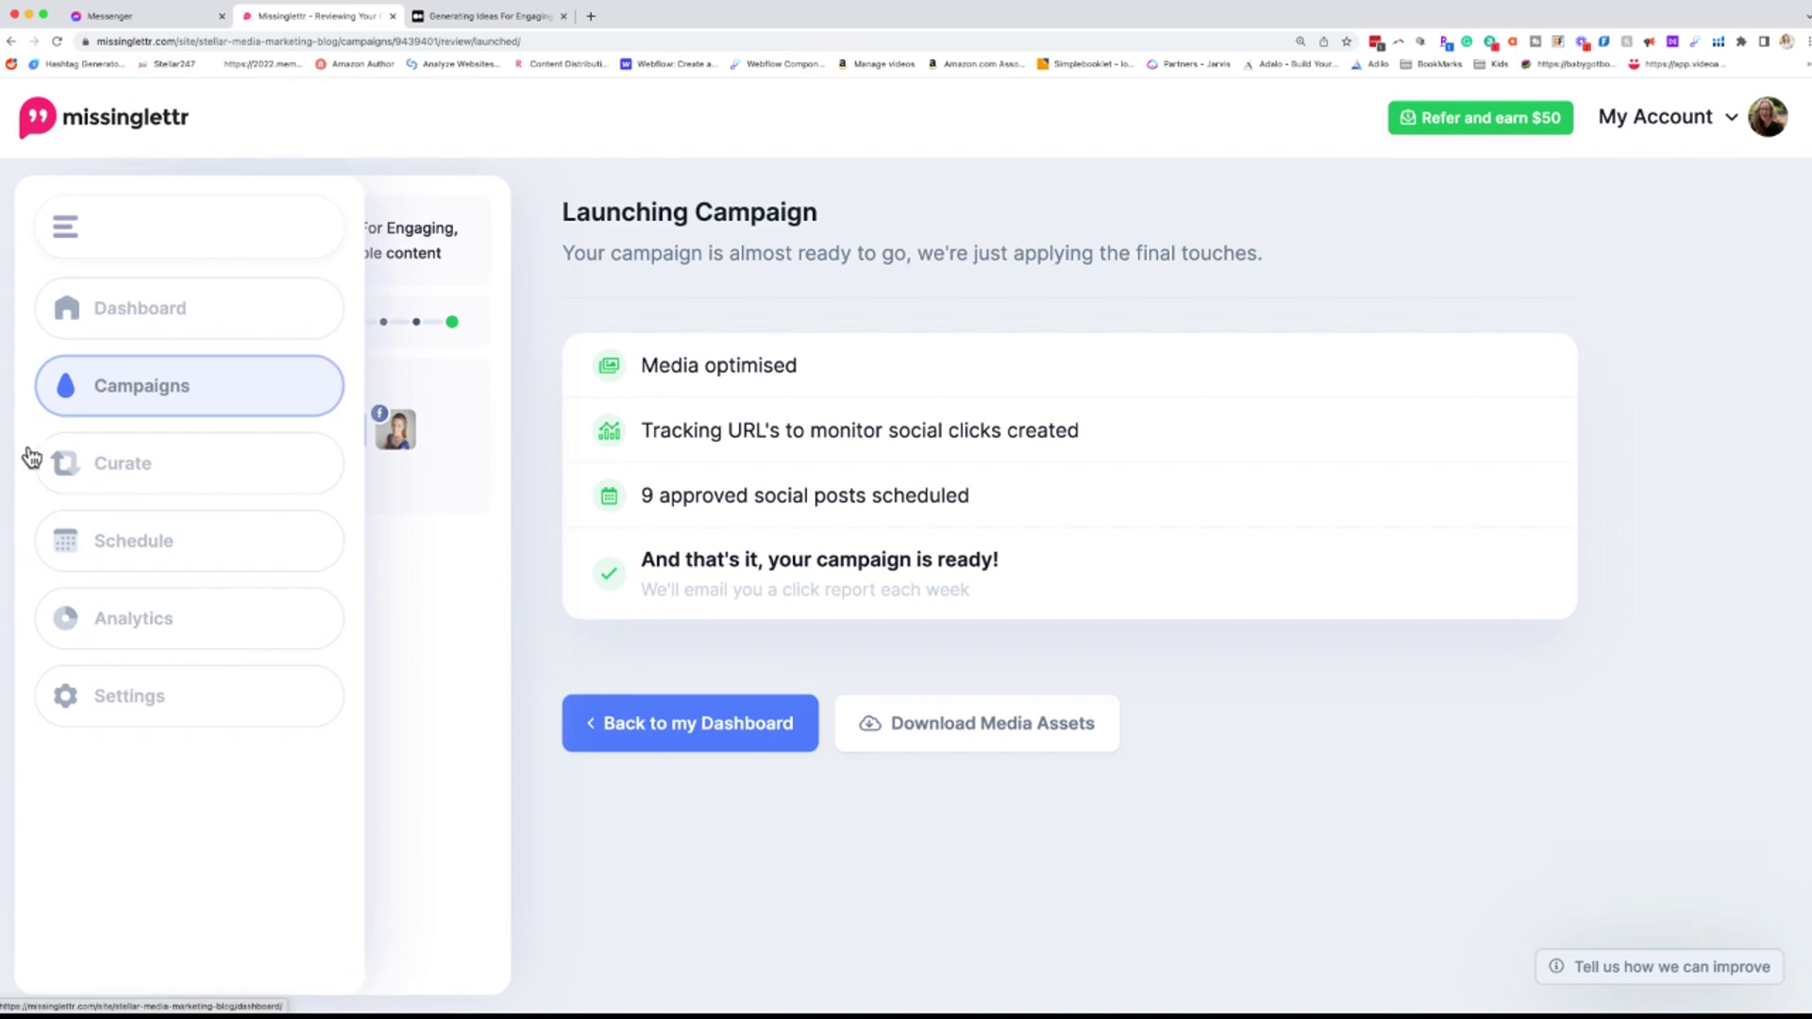
left_click(229, 391)
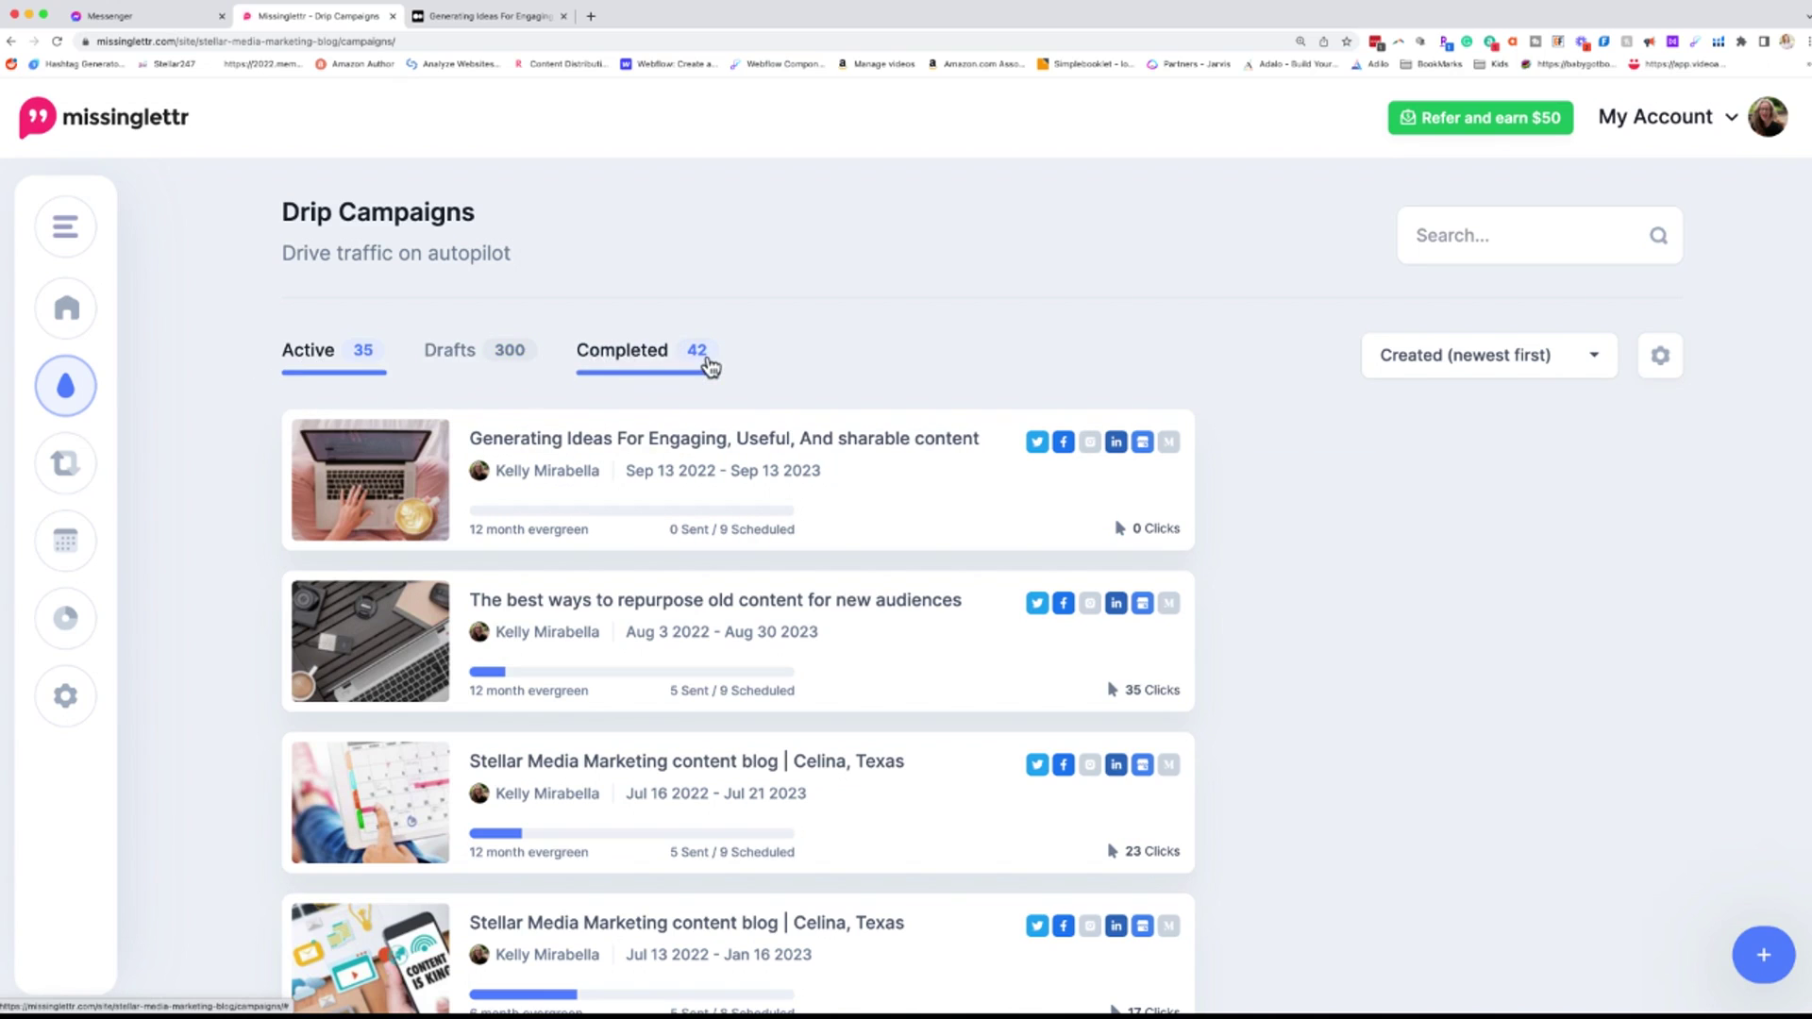
left_click(71, 463)
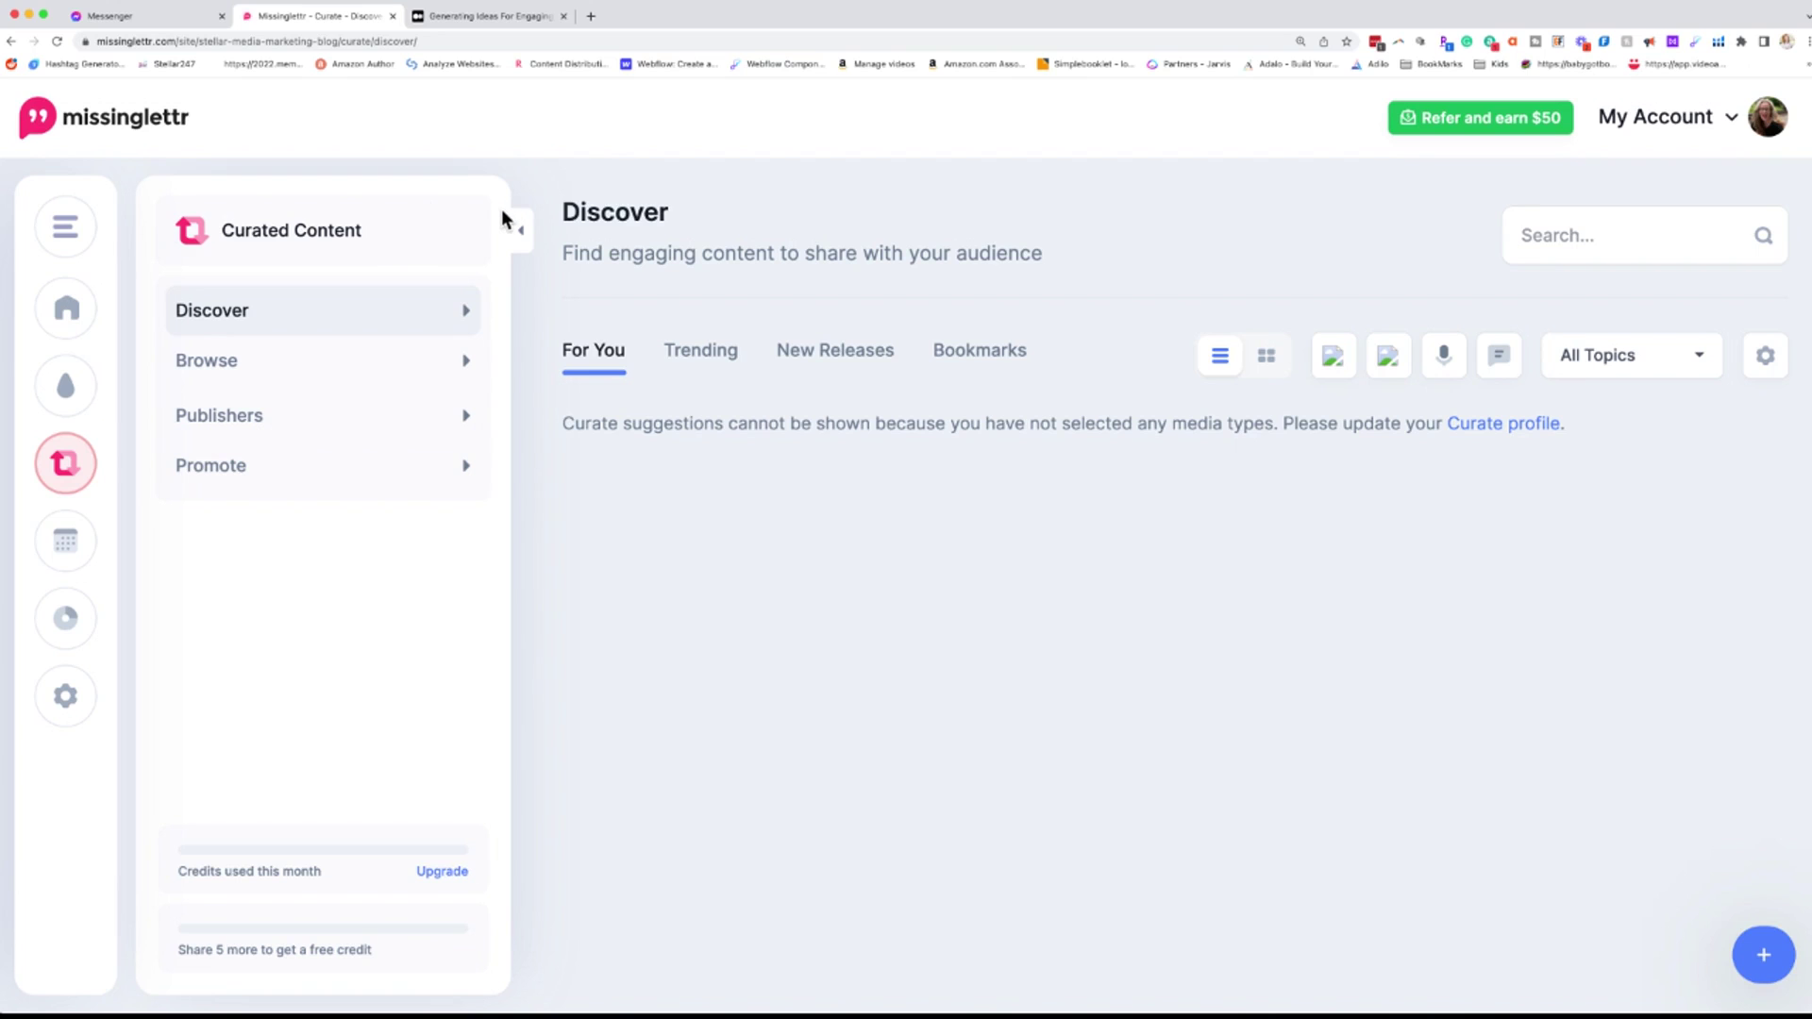
Step: Browse the Trending, New Releases, Bookmarks and For You suggestion tabs
left_click(736, 359)
left_click(812, 361)
left_click(996, 357)
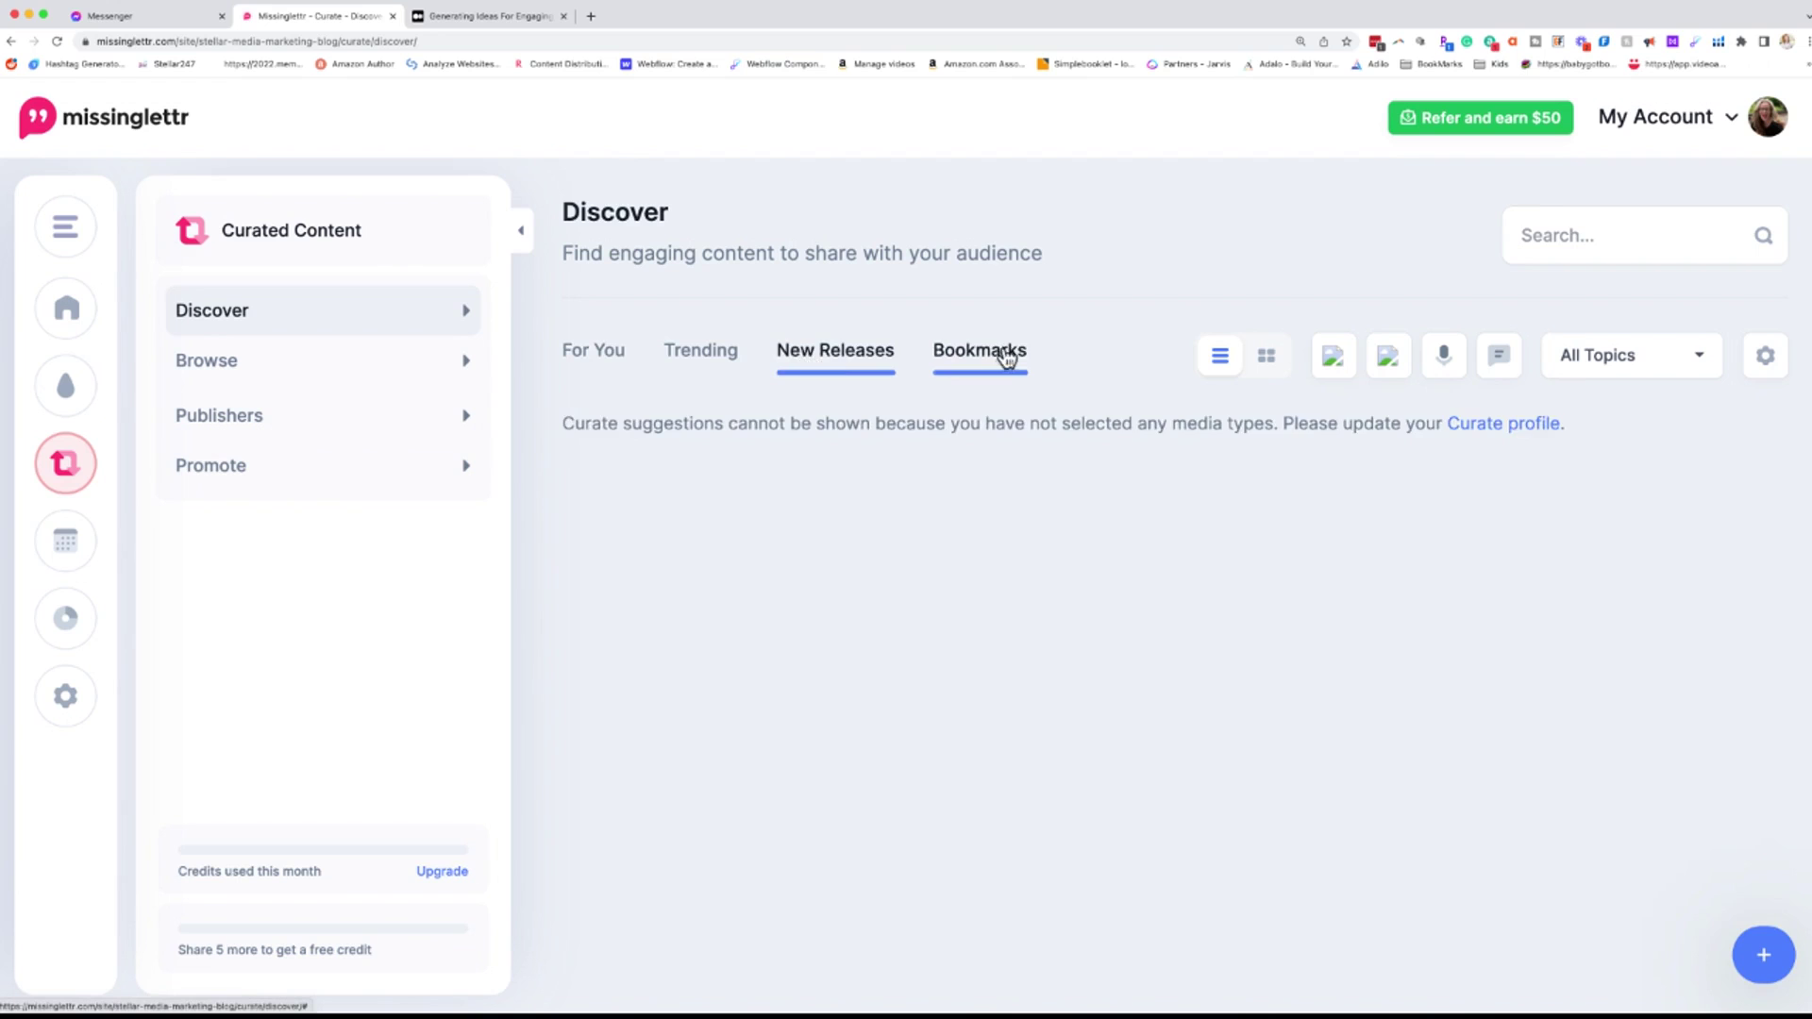
left_click(600, 354)
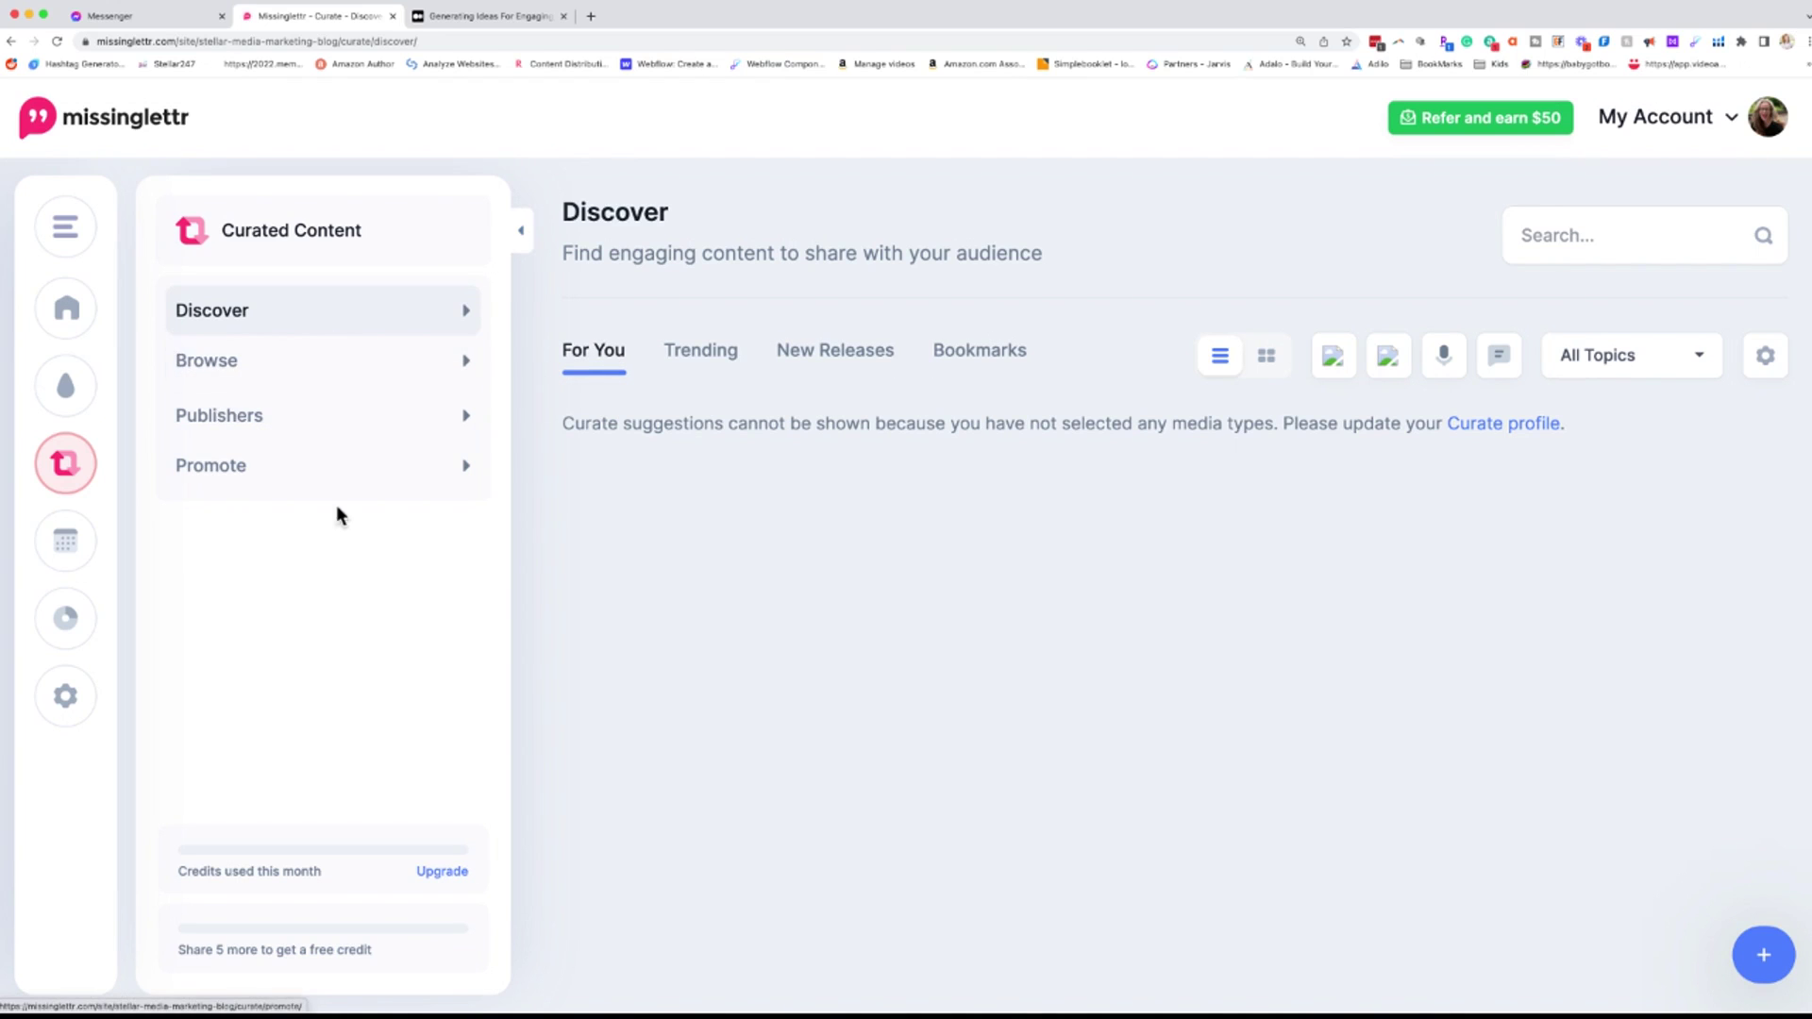
Step: Open the Promote page and scan the promoted posts and their stats
left_click(467, 473)
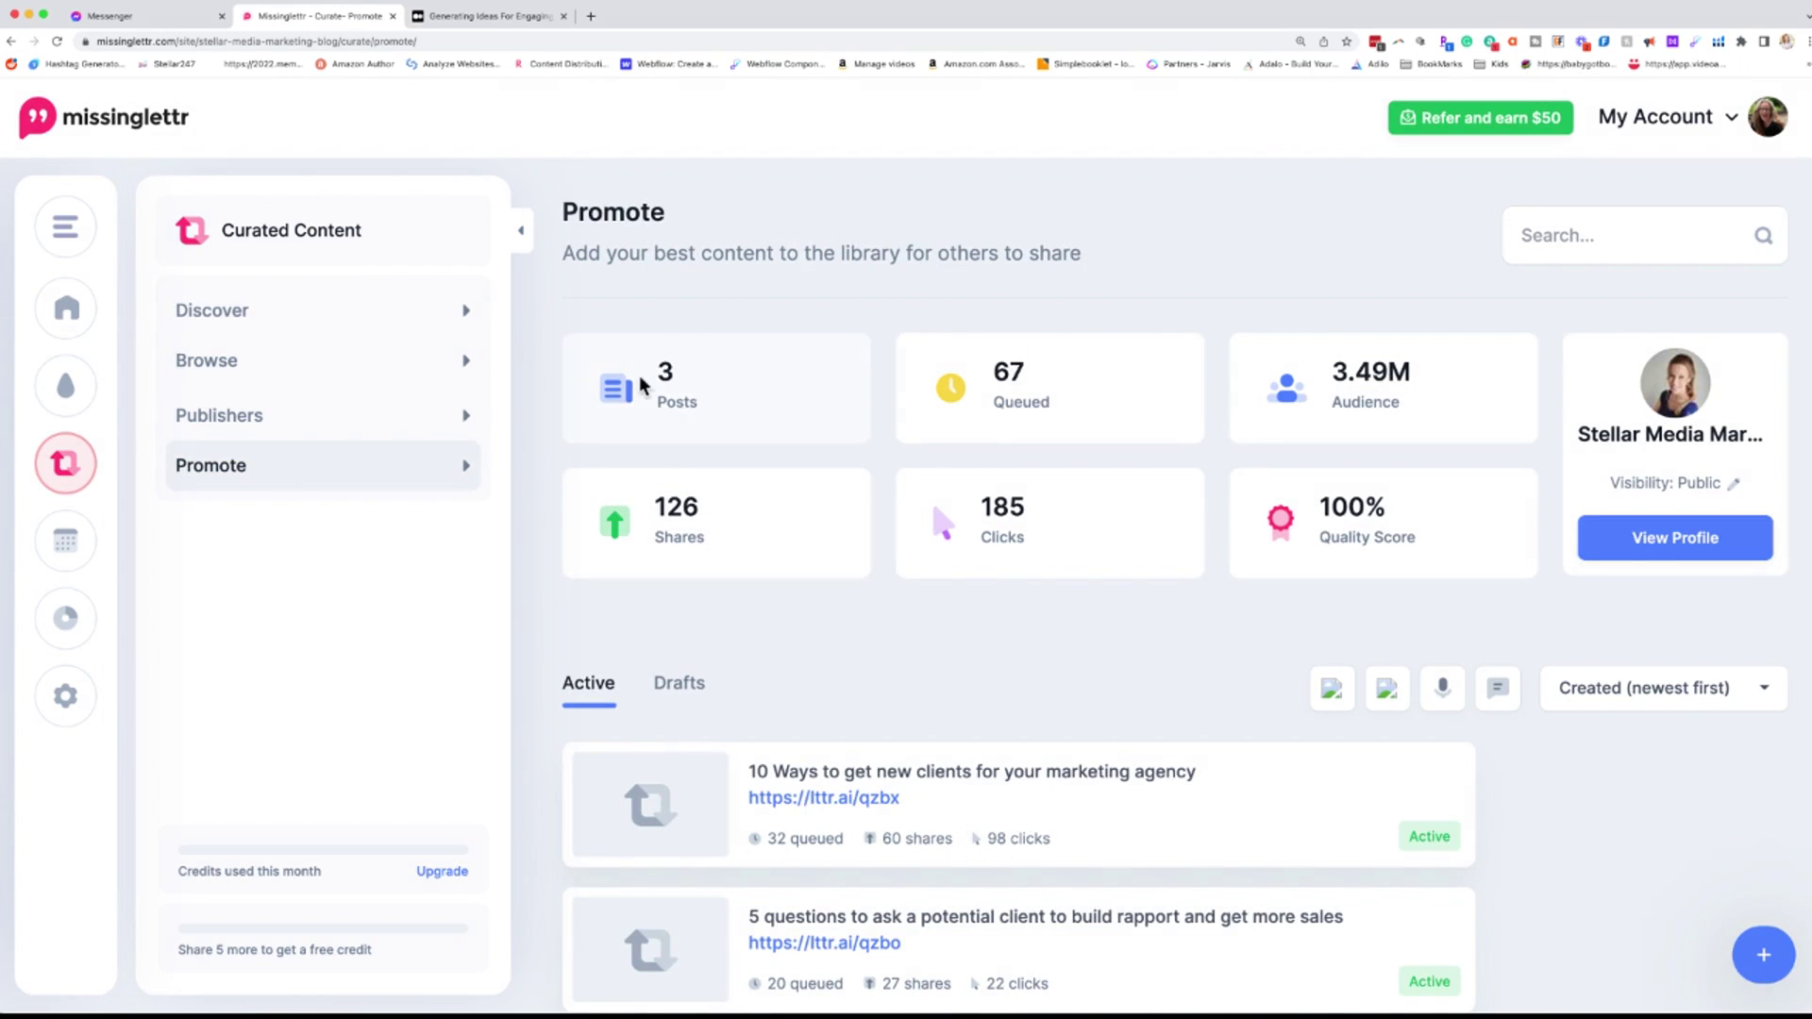
scroll(998, 709, "down", 2)
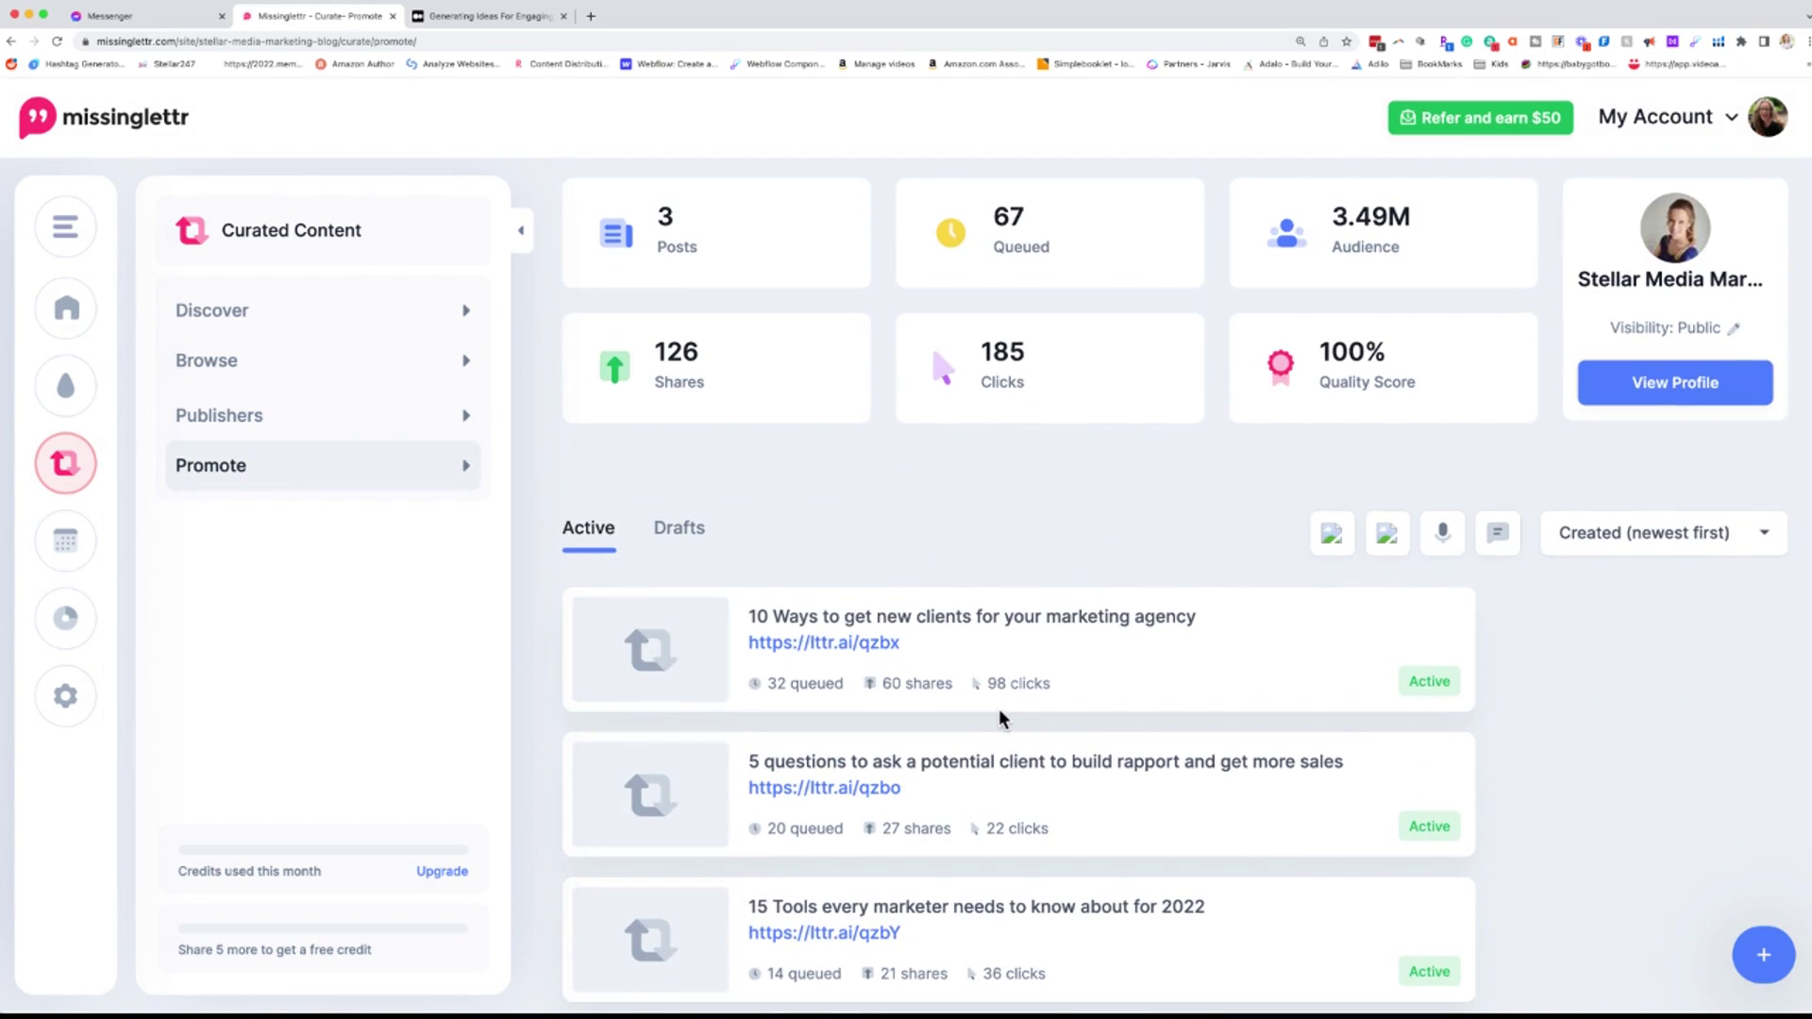
scroll(998, 710, "up", 2)
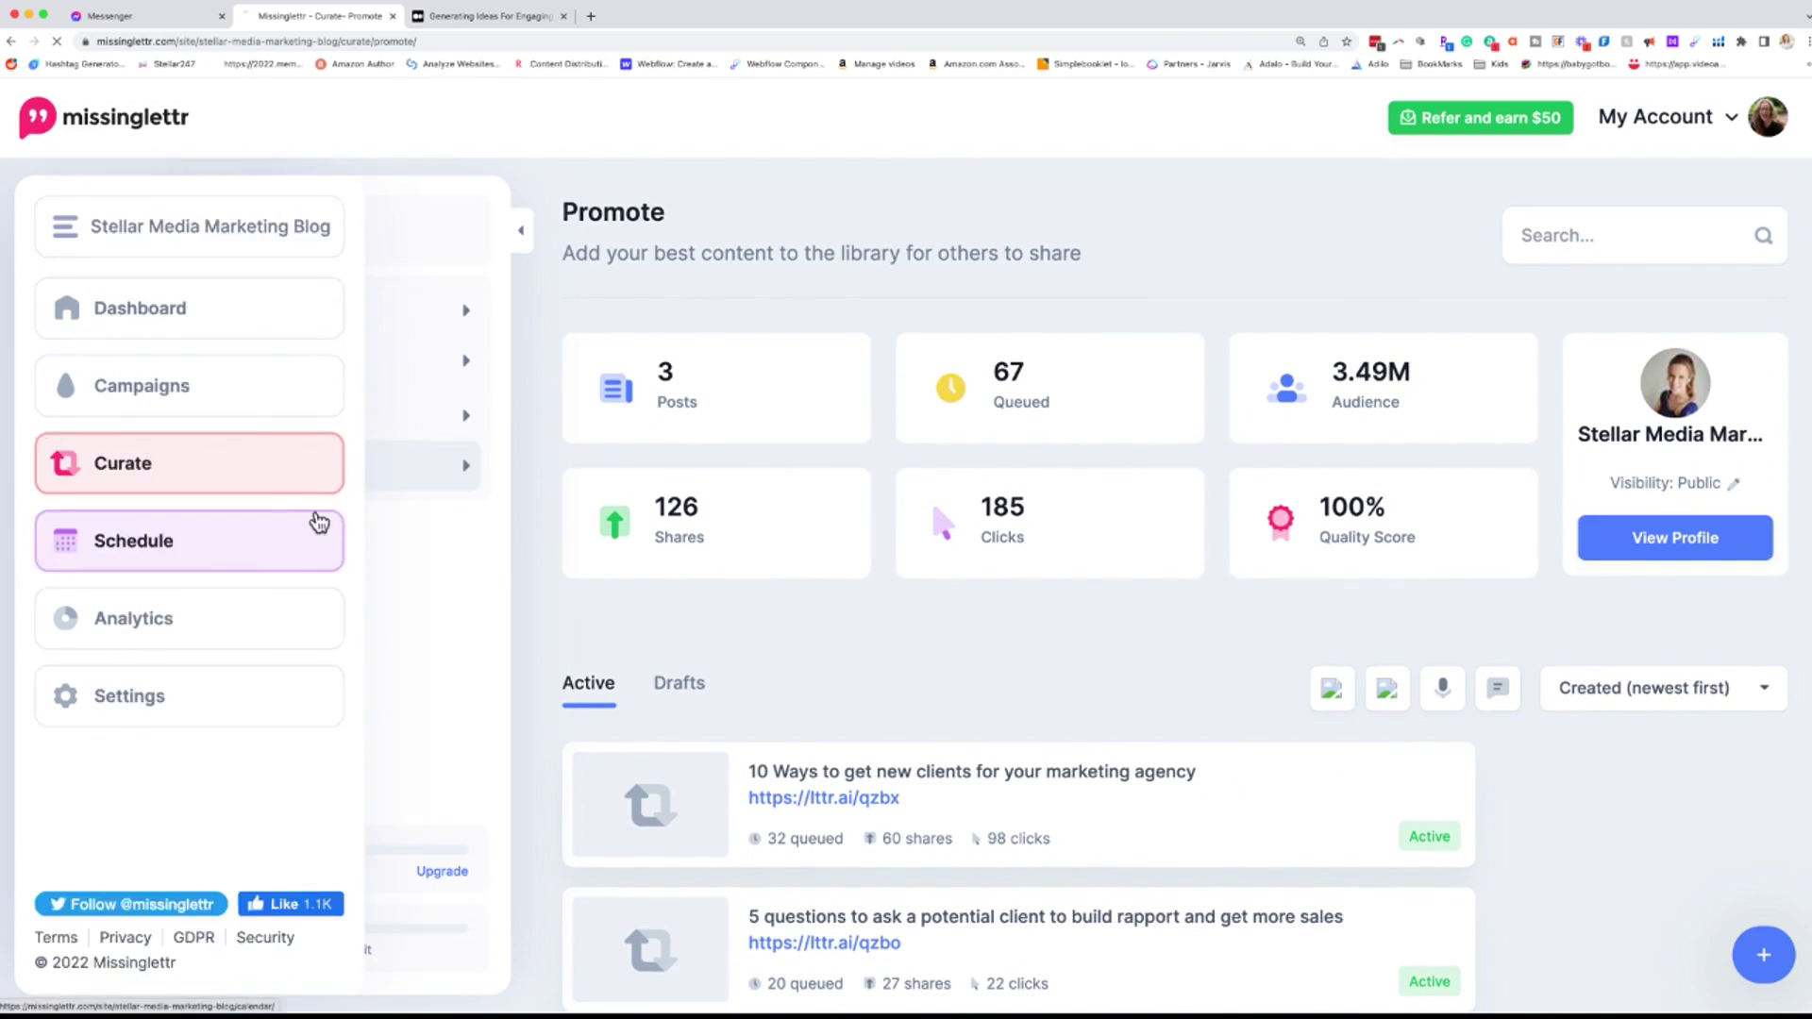
Step: Open the Schedule calendar for Sep 12–19, 2022 and scroll through the week's posts
left_click(315, 524)
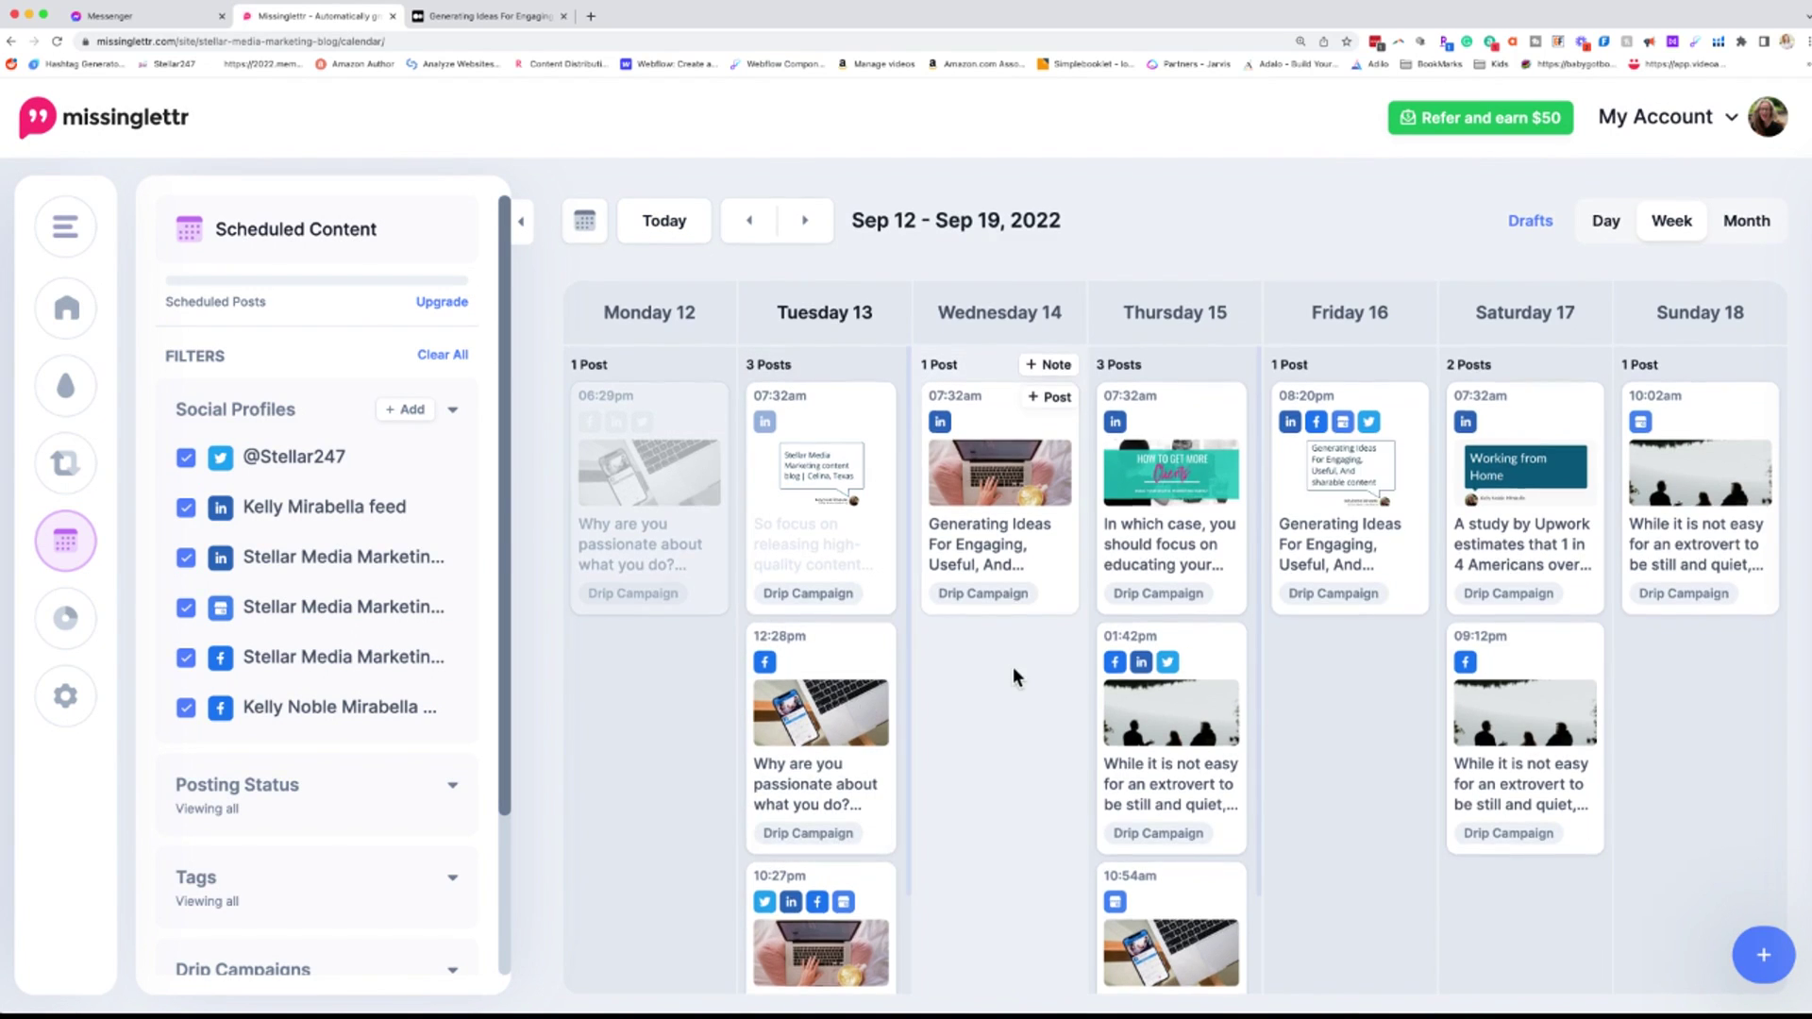
scroll(768, 780, "down", 3)
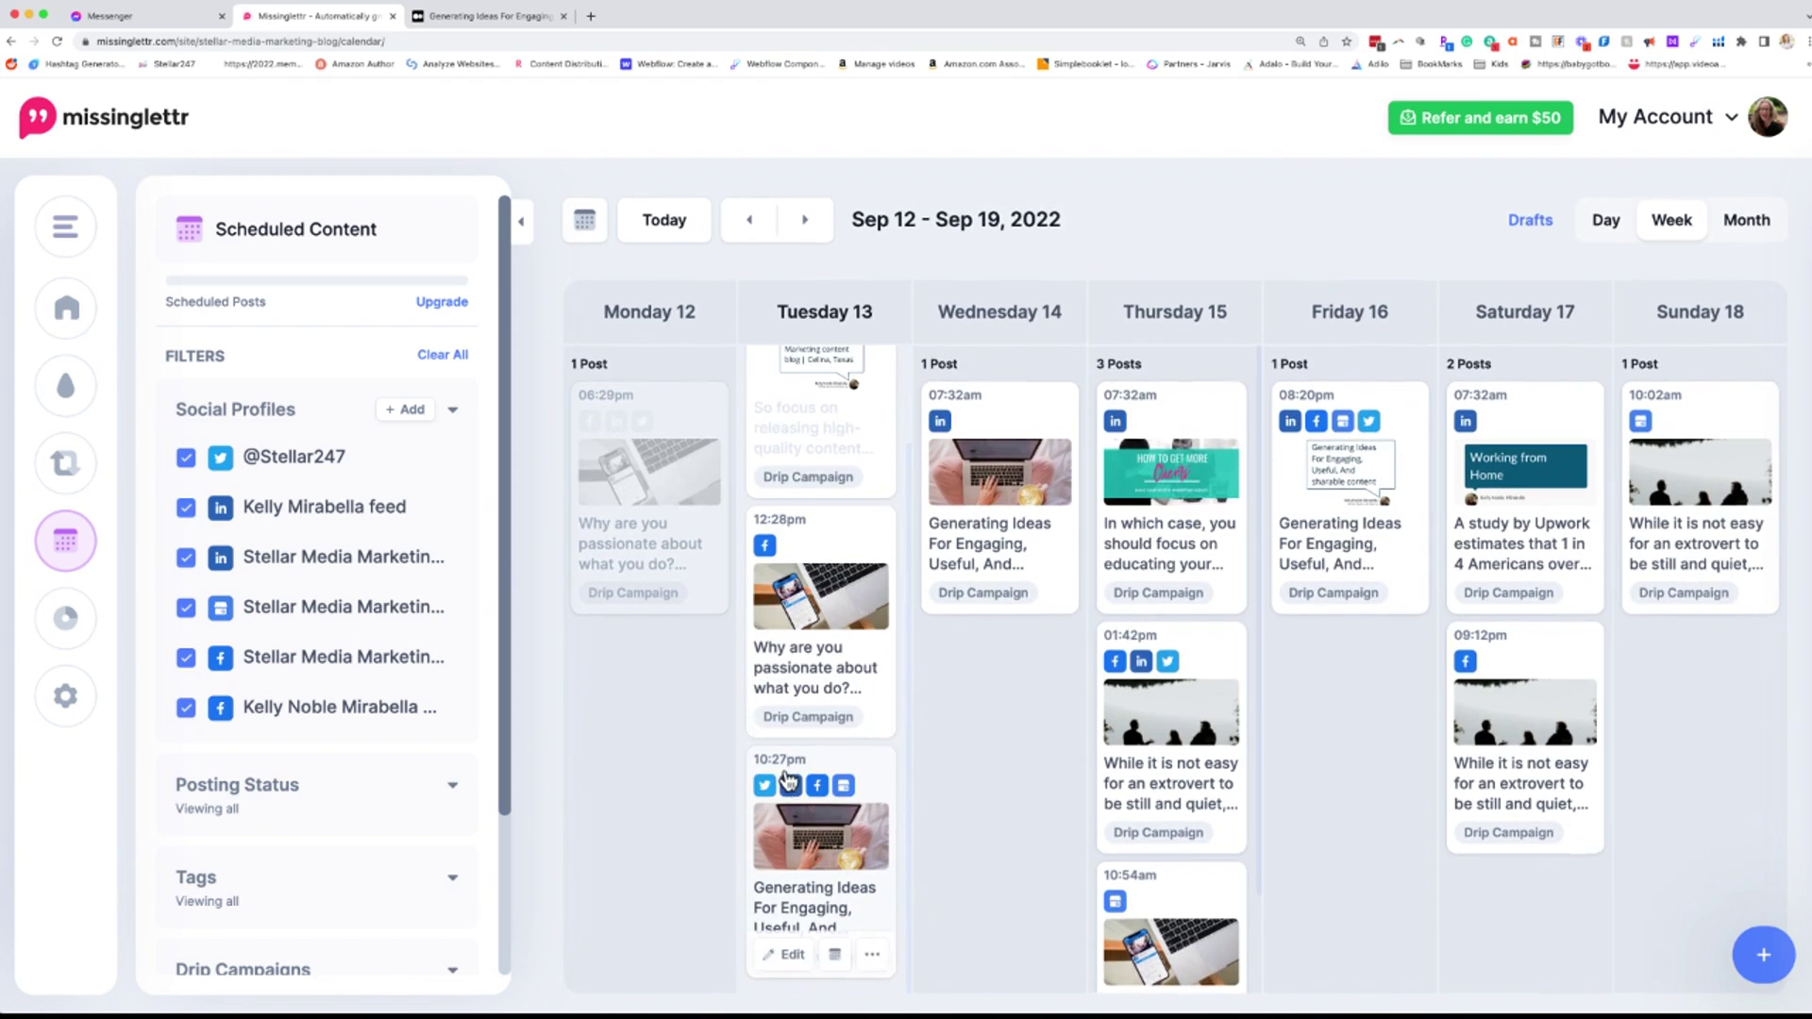
scroll(1123, 651, "down", 3)
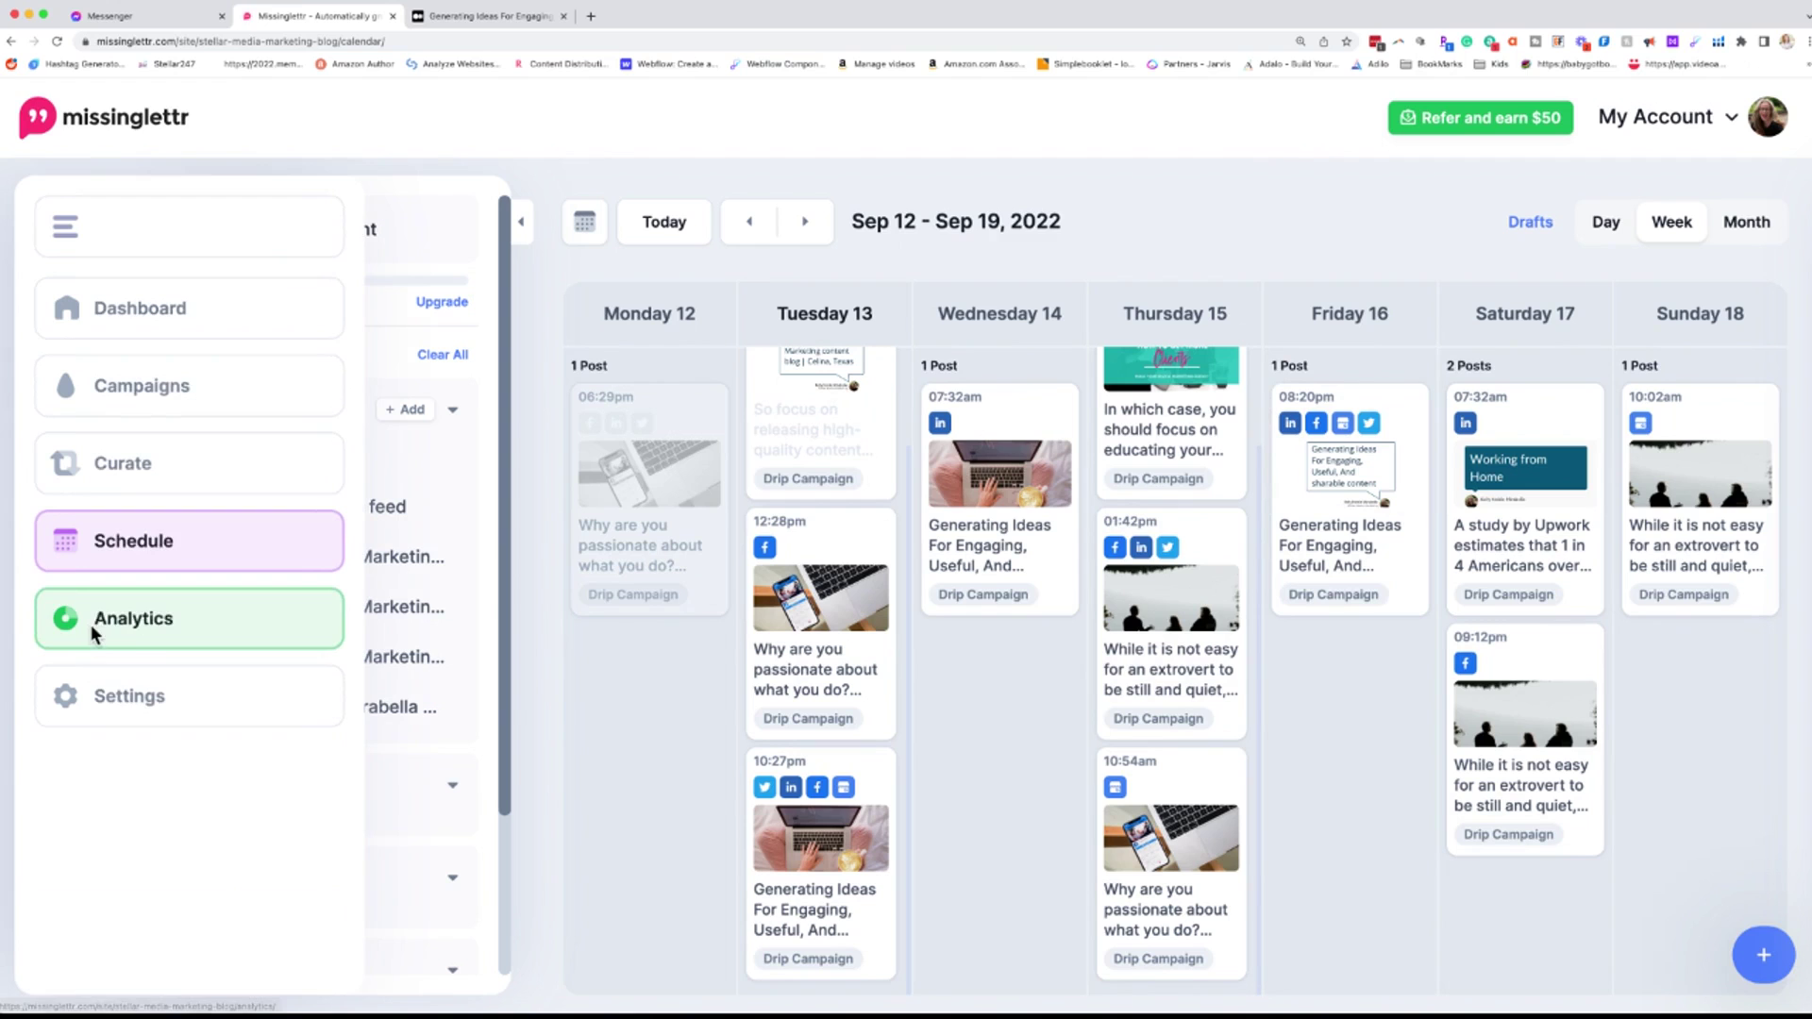
Step: Open Analytics and scroll through clicks, profile performance, locations, browsers and best time of day
left_click(124, 628)
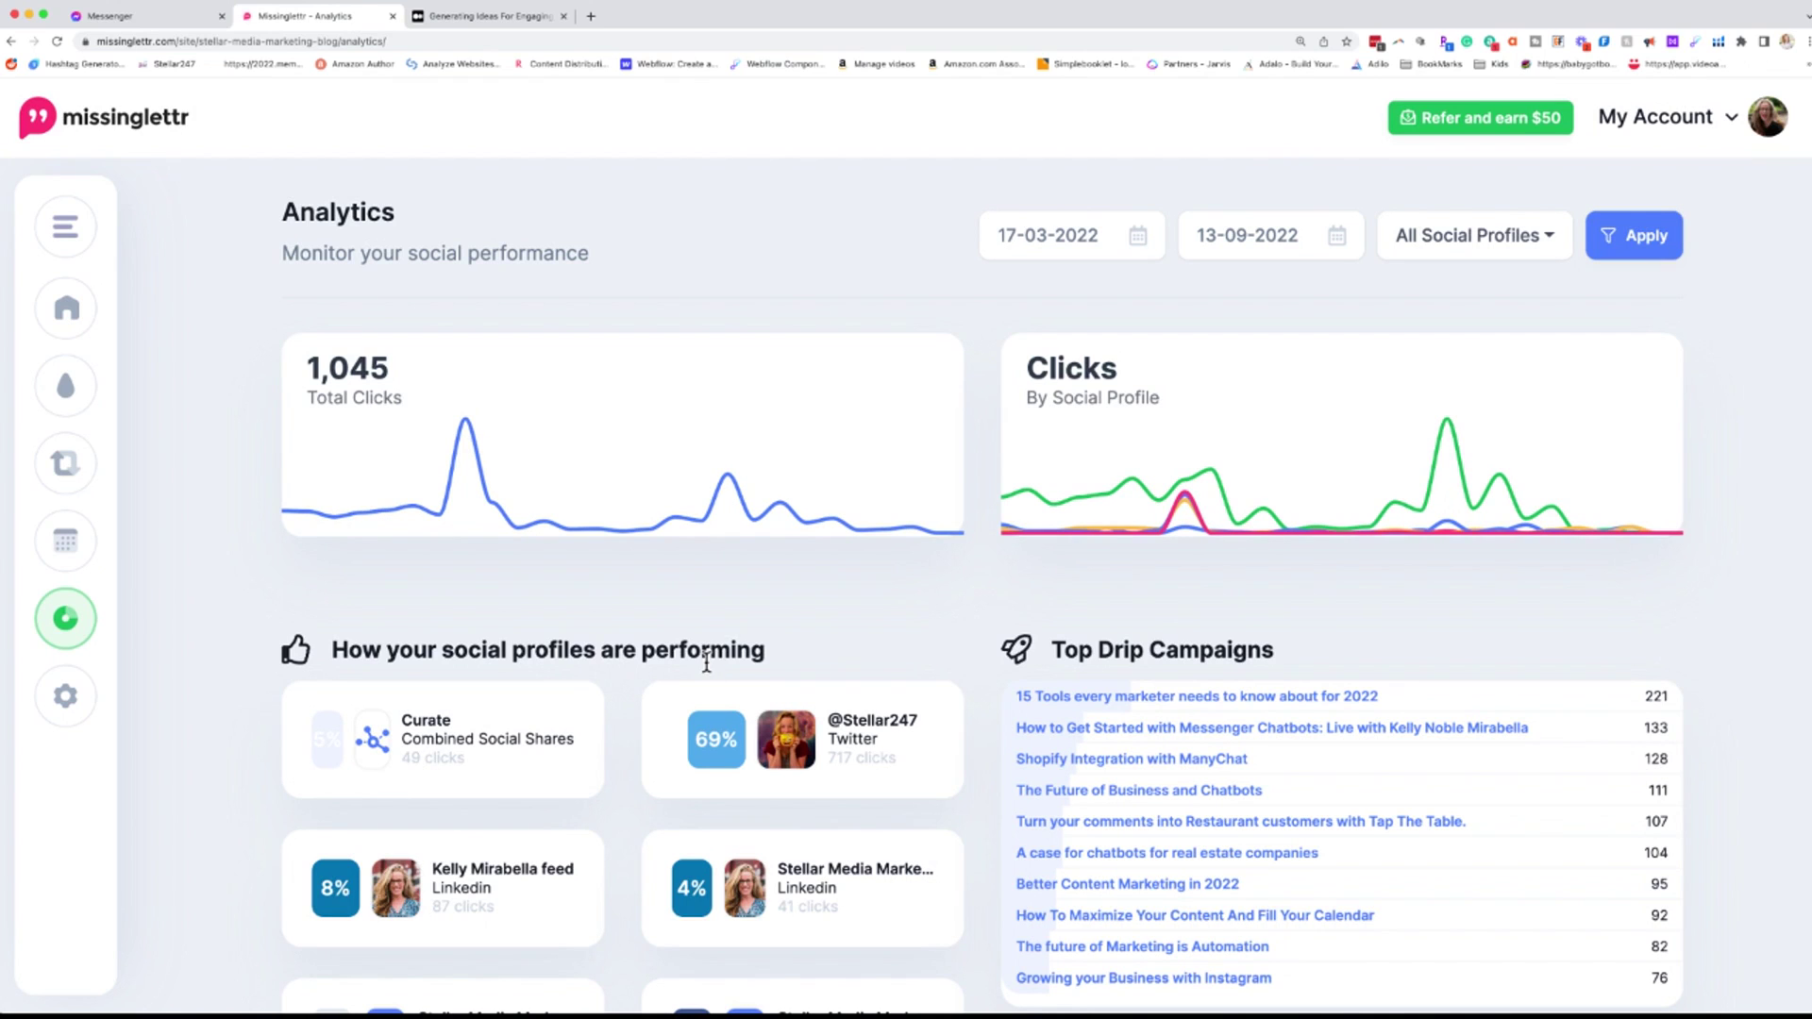
scroll(1356, 618, "down", 1)
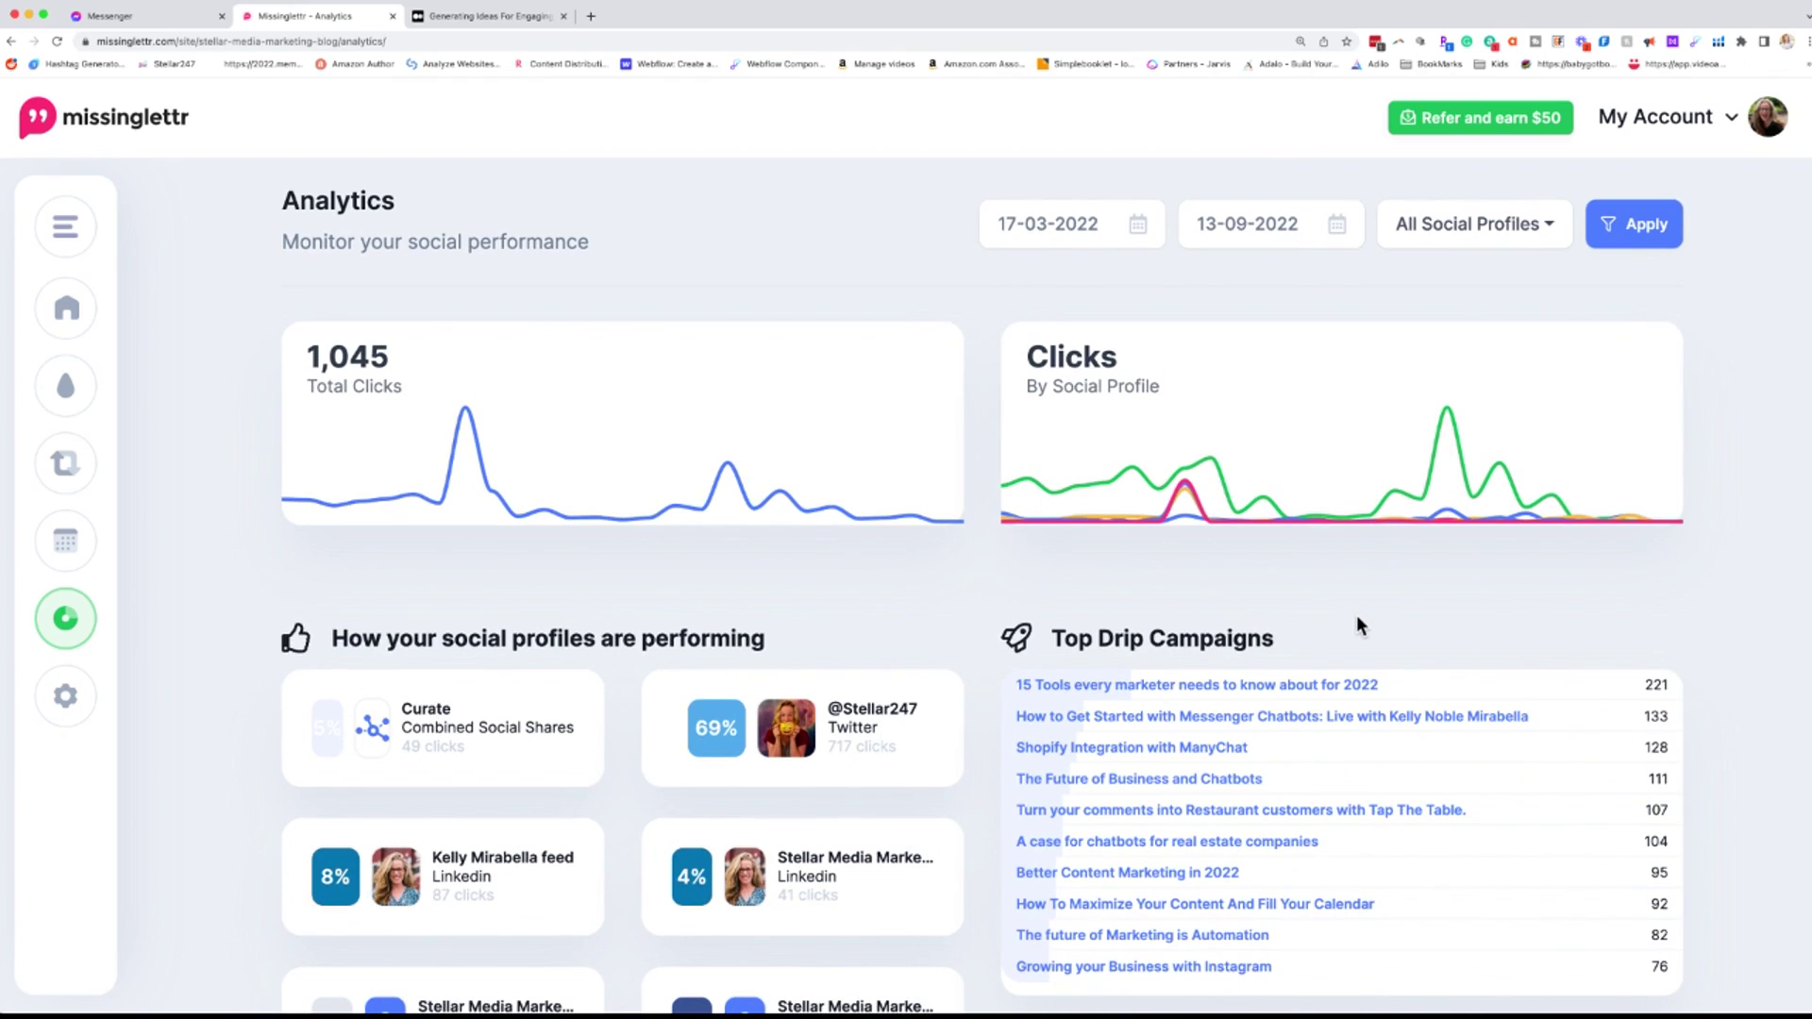
scroll(1356, 614, "down", 3)
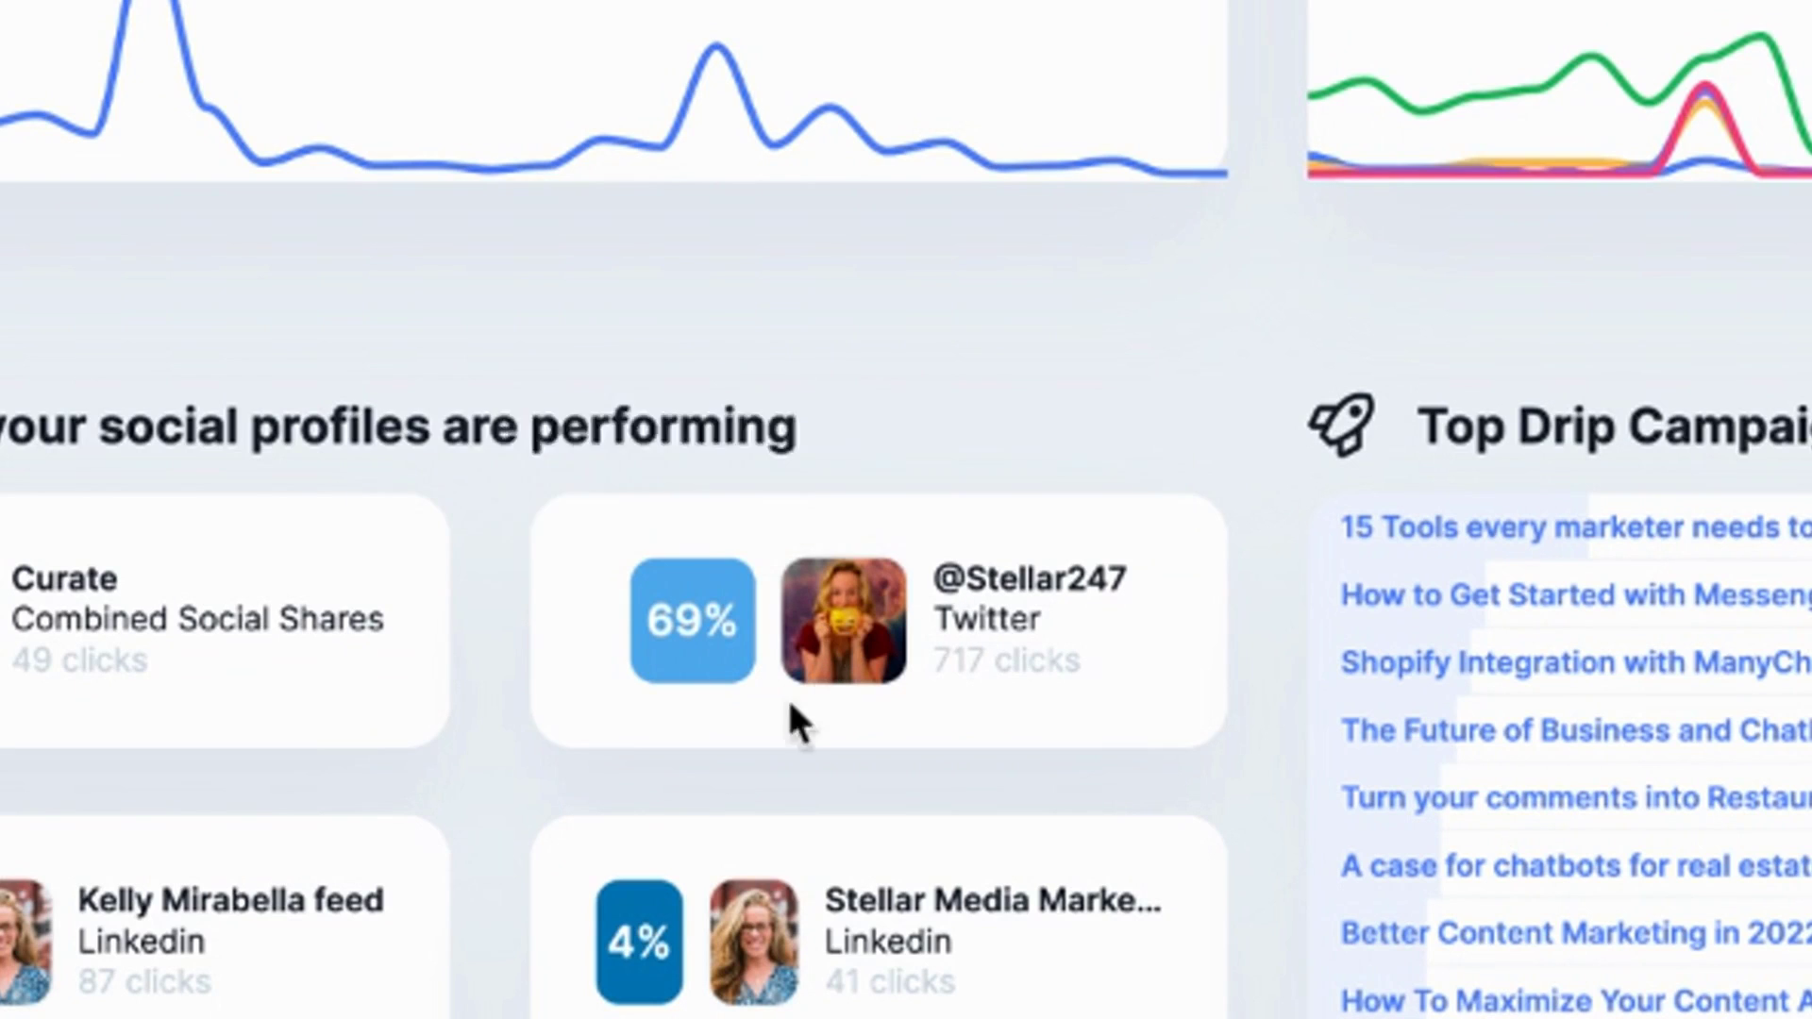
mouse_move(733, 576)
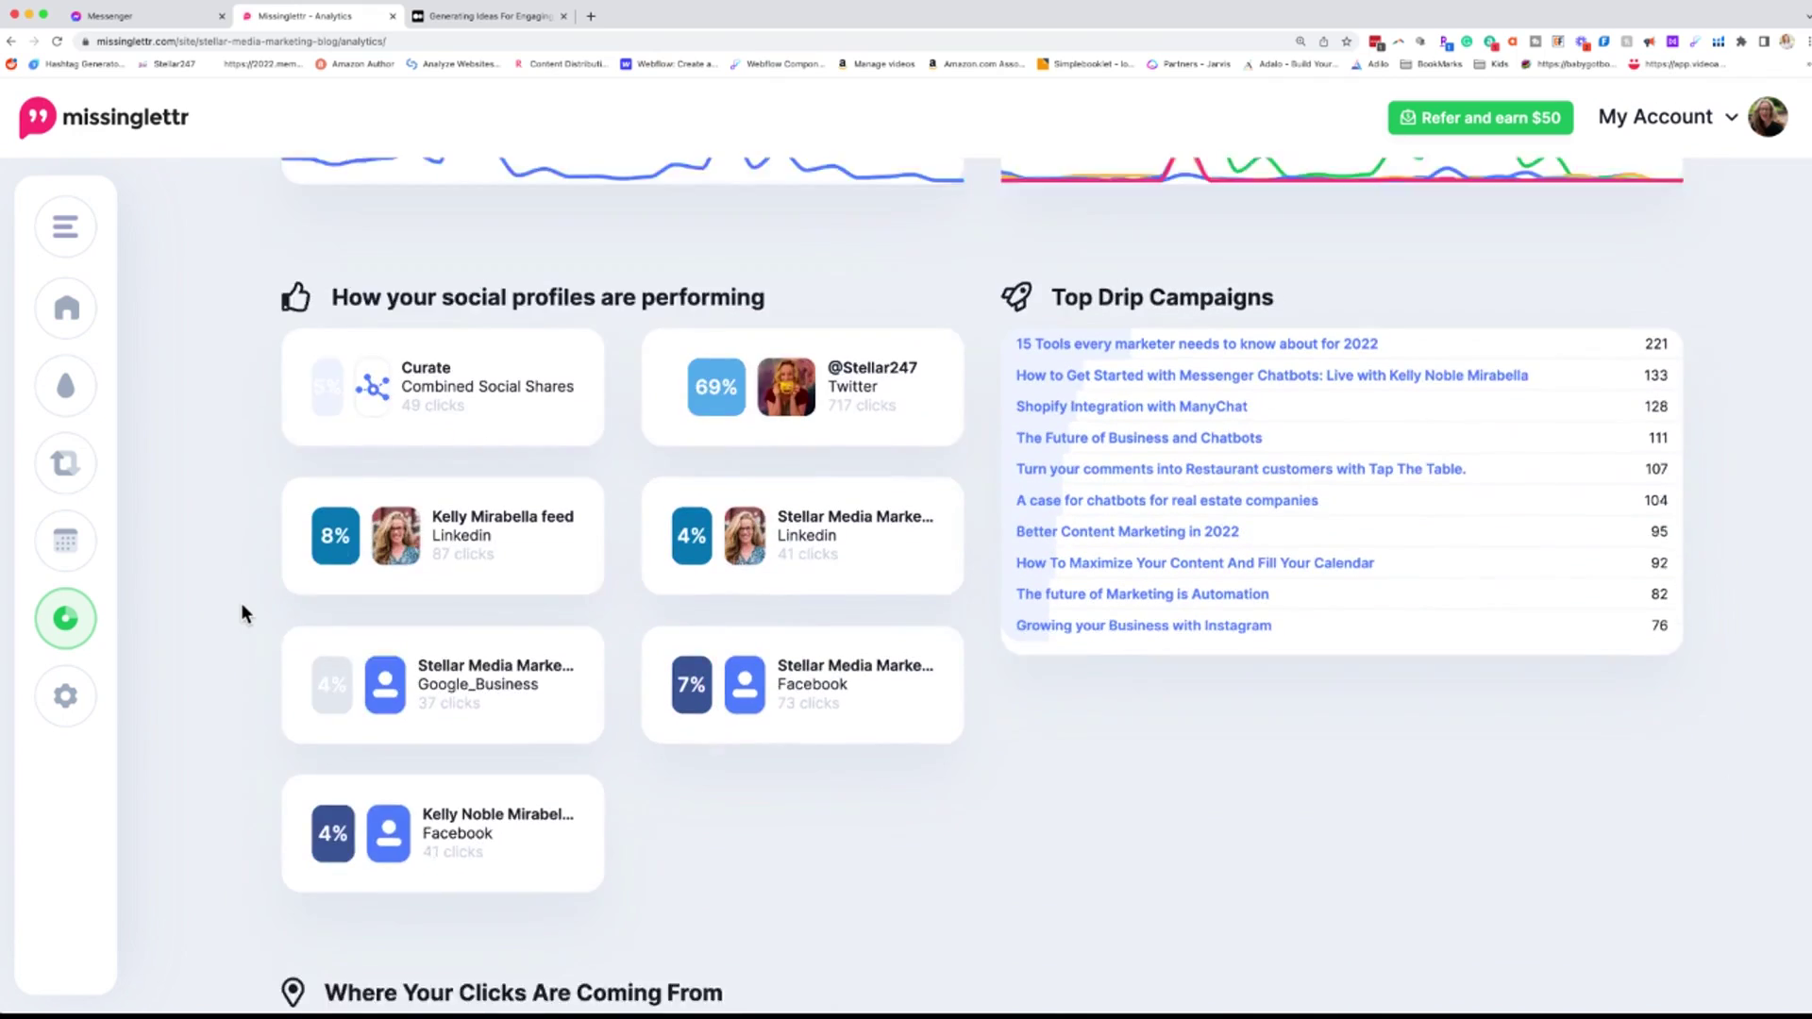
scroll(243, 608, "down", 6)
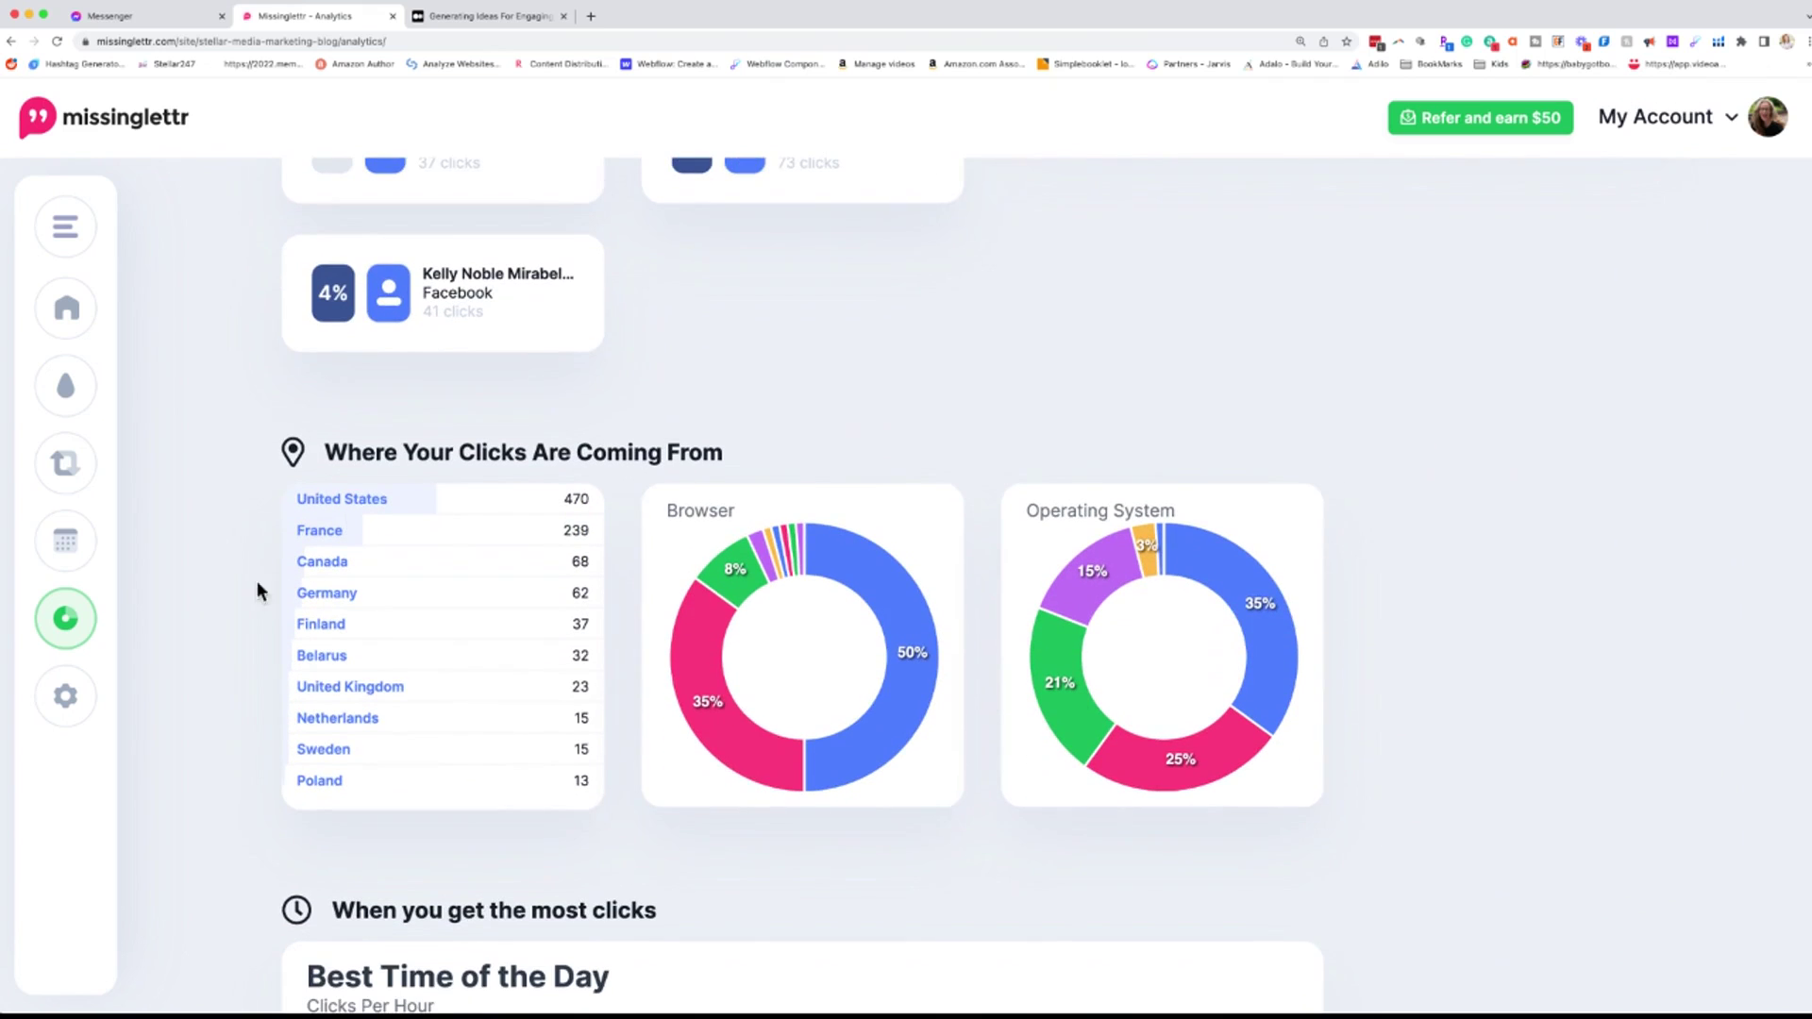
scroll(566, 812, "down", 5)
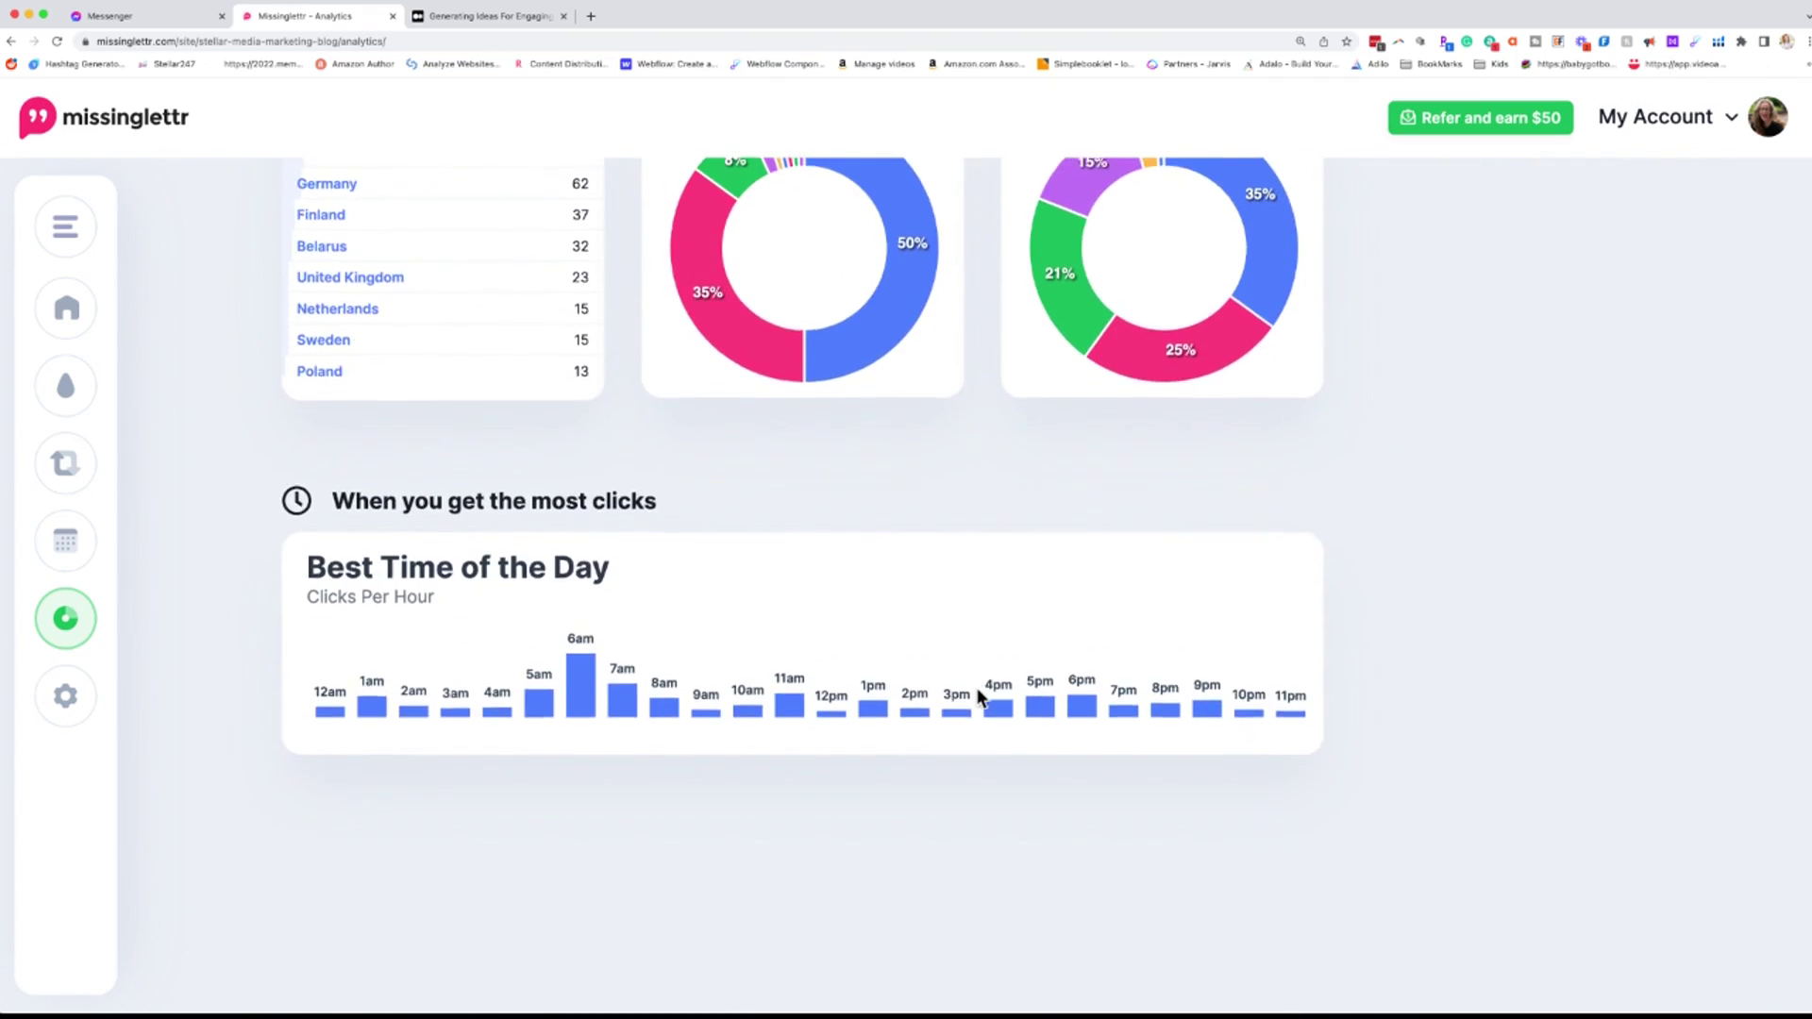
scroll(977, 695, "up", 7)
Step: Open Workspace Settings, scroll the Social Profiles list, then go to Dates & Times
left_click(121, 707)
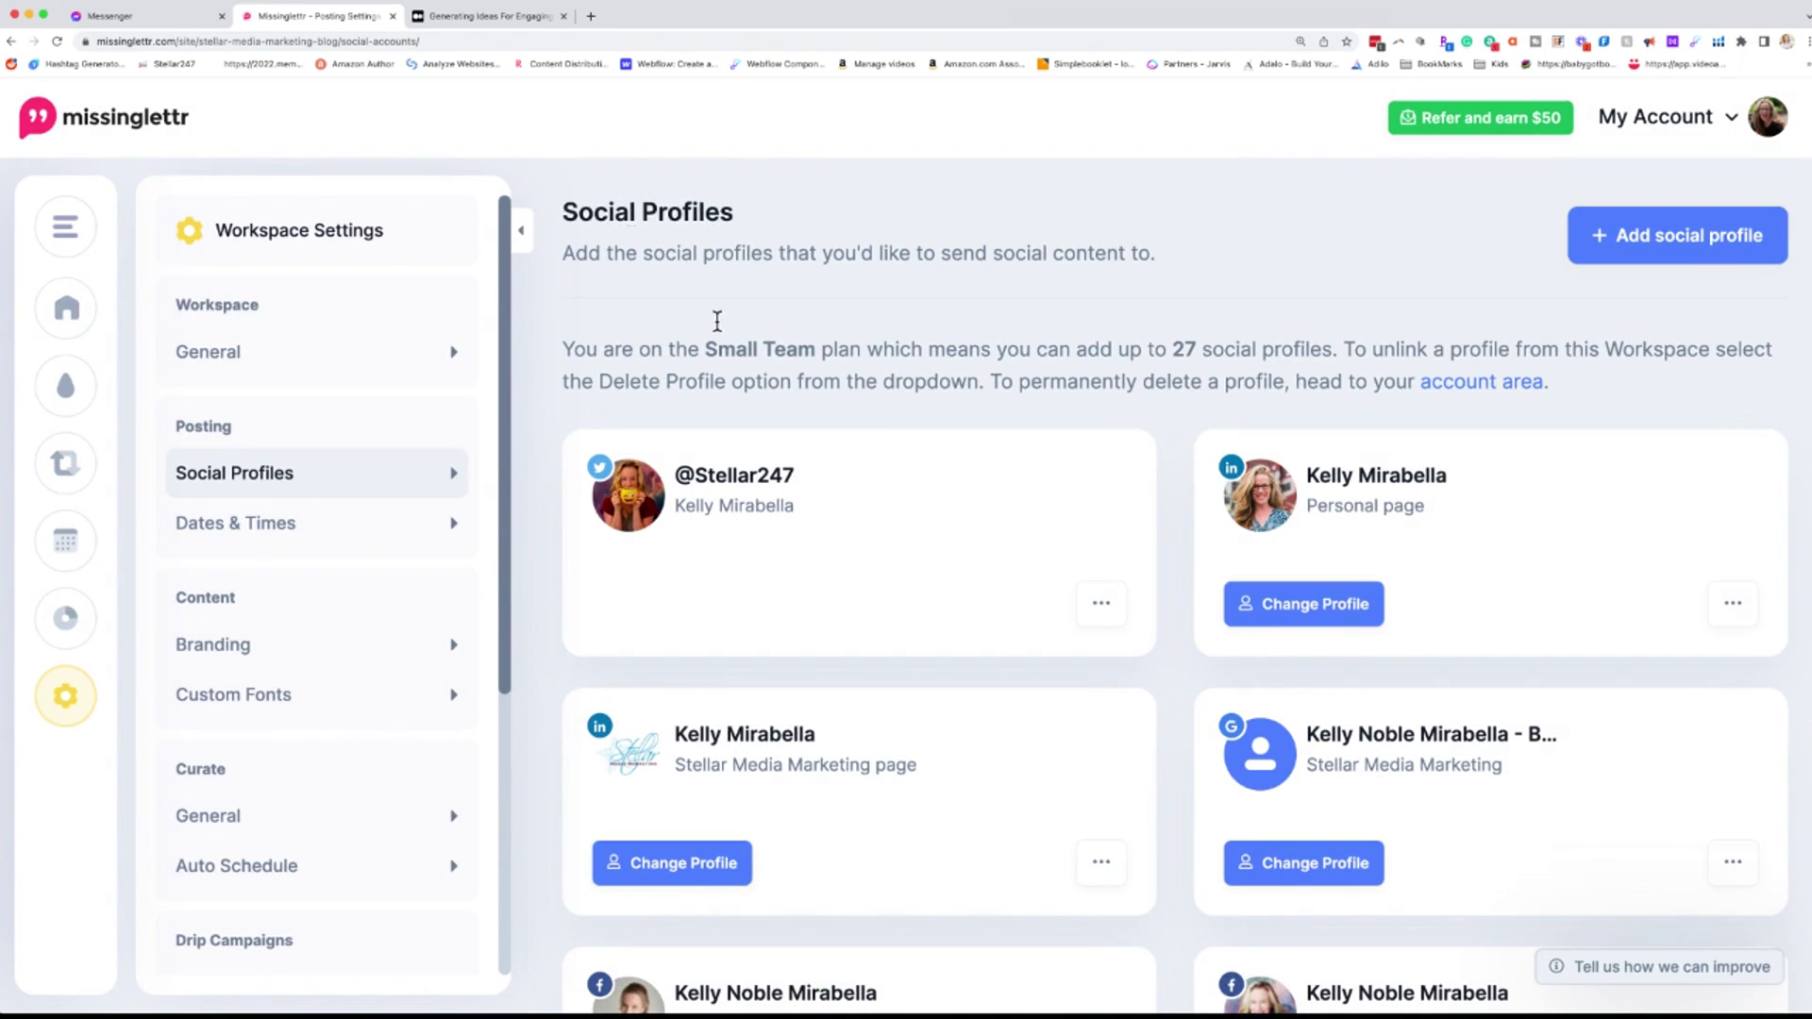
scroll(1412, 356, "down", 9)
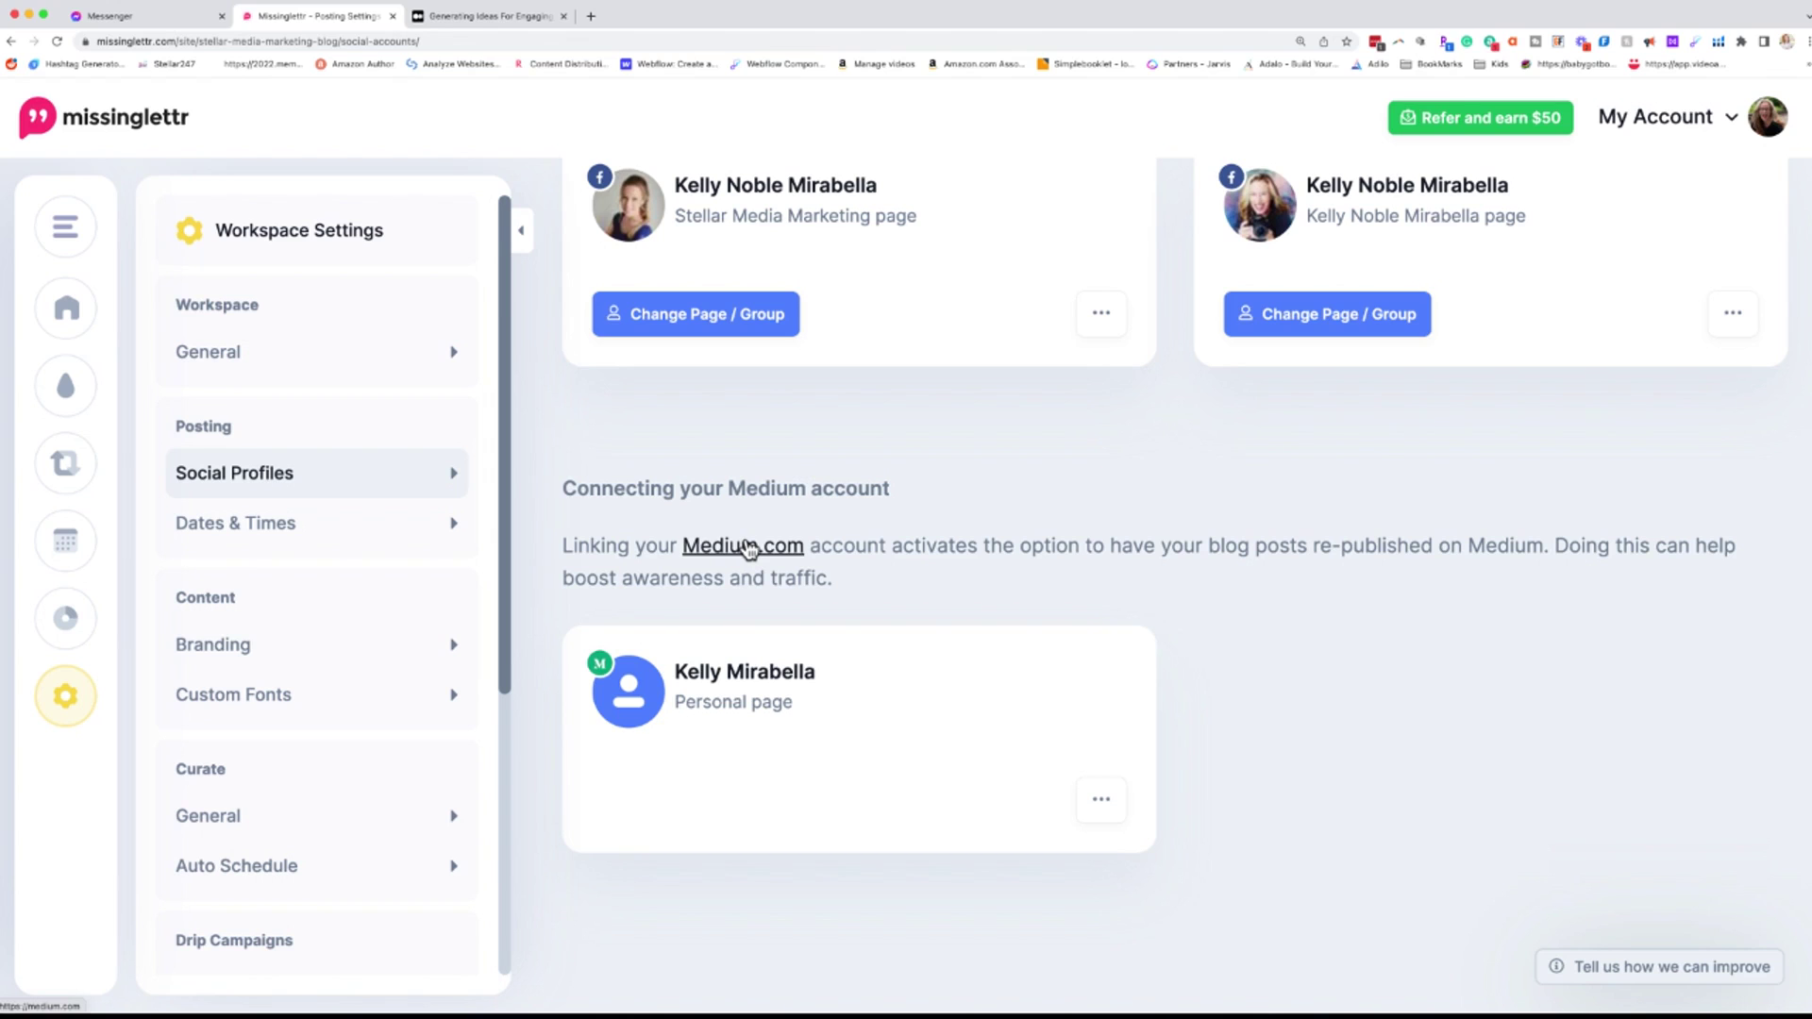
left_click(264, 523)
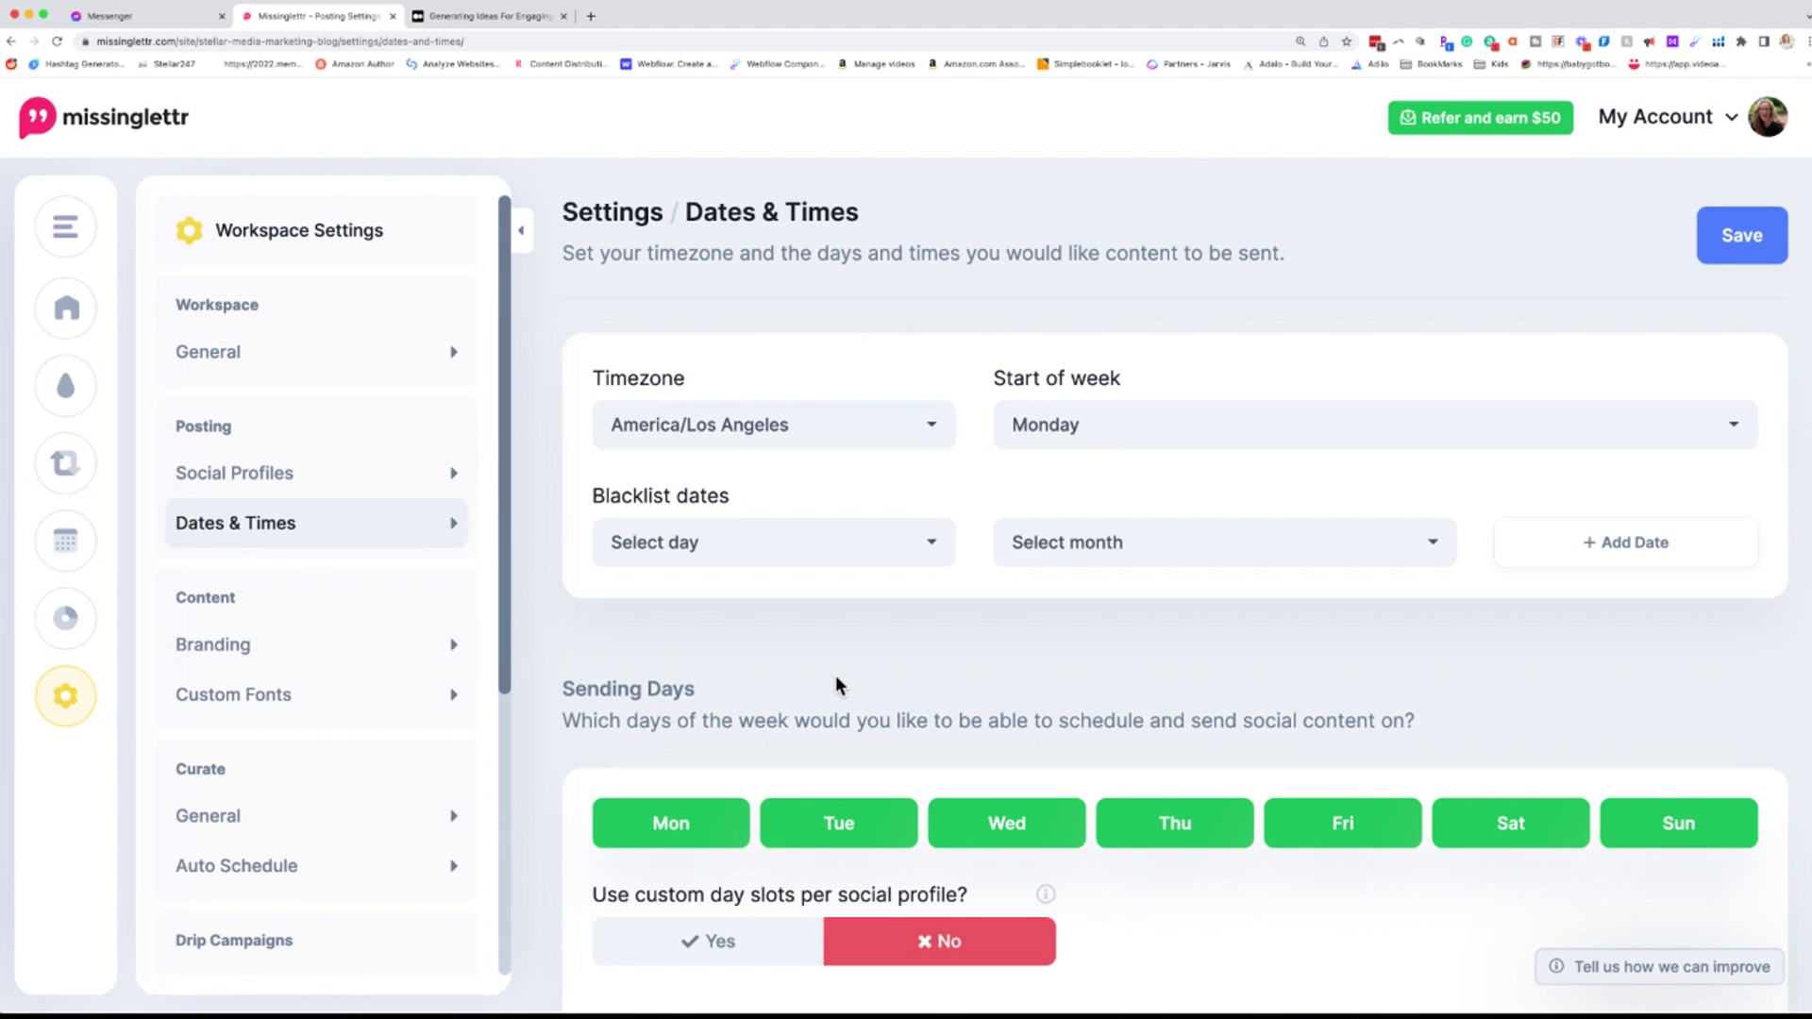
Step: Change the workspace timezone to America/Chicago
left_click(830, 436)
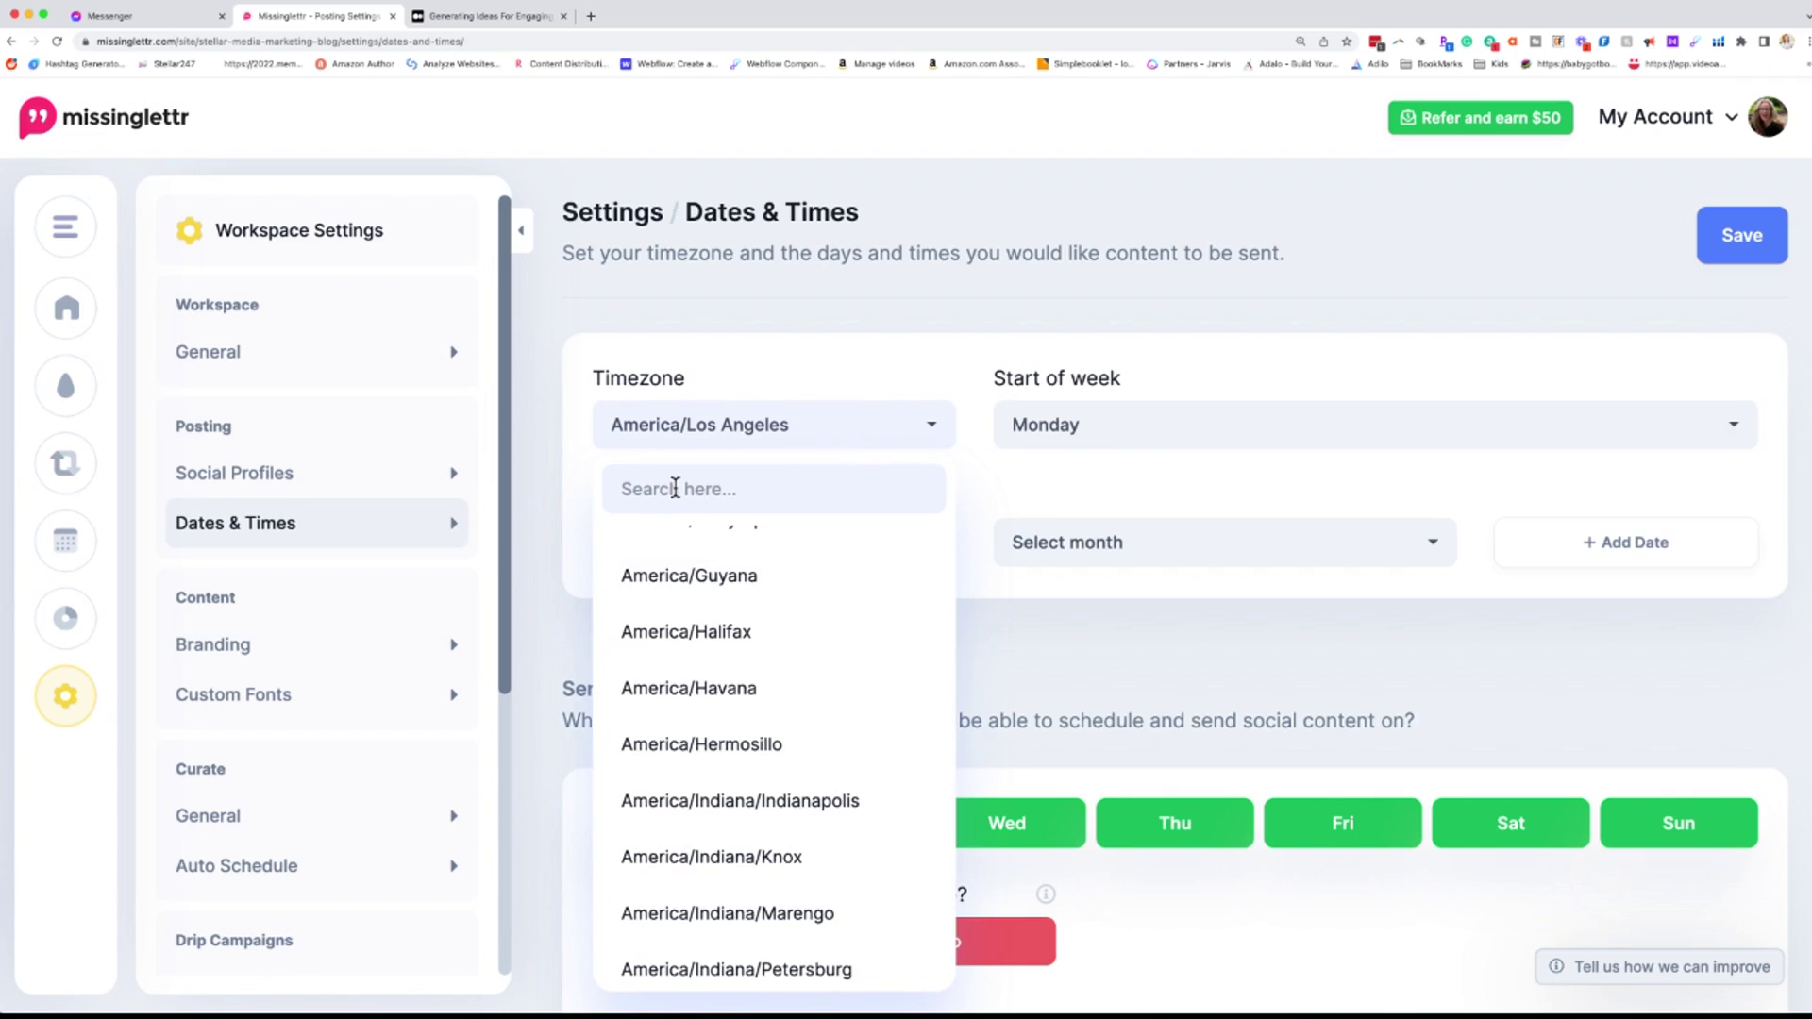
type("chi")
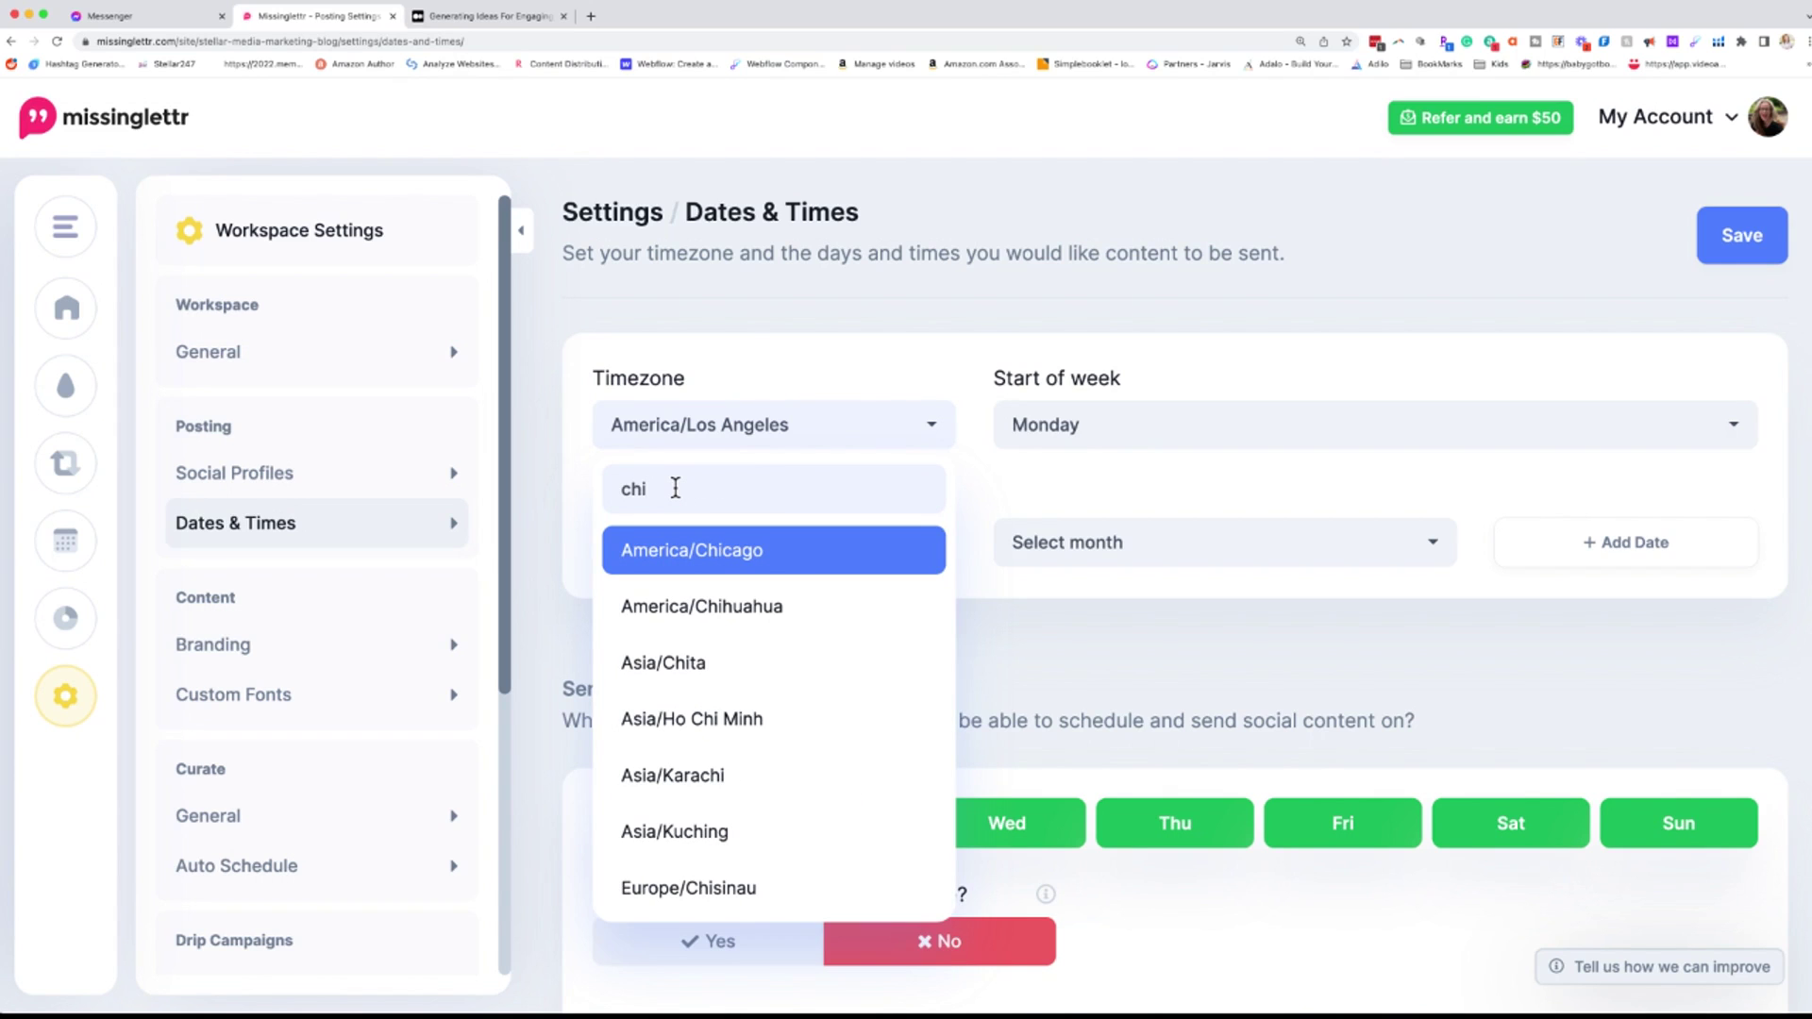
key("Return")
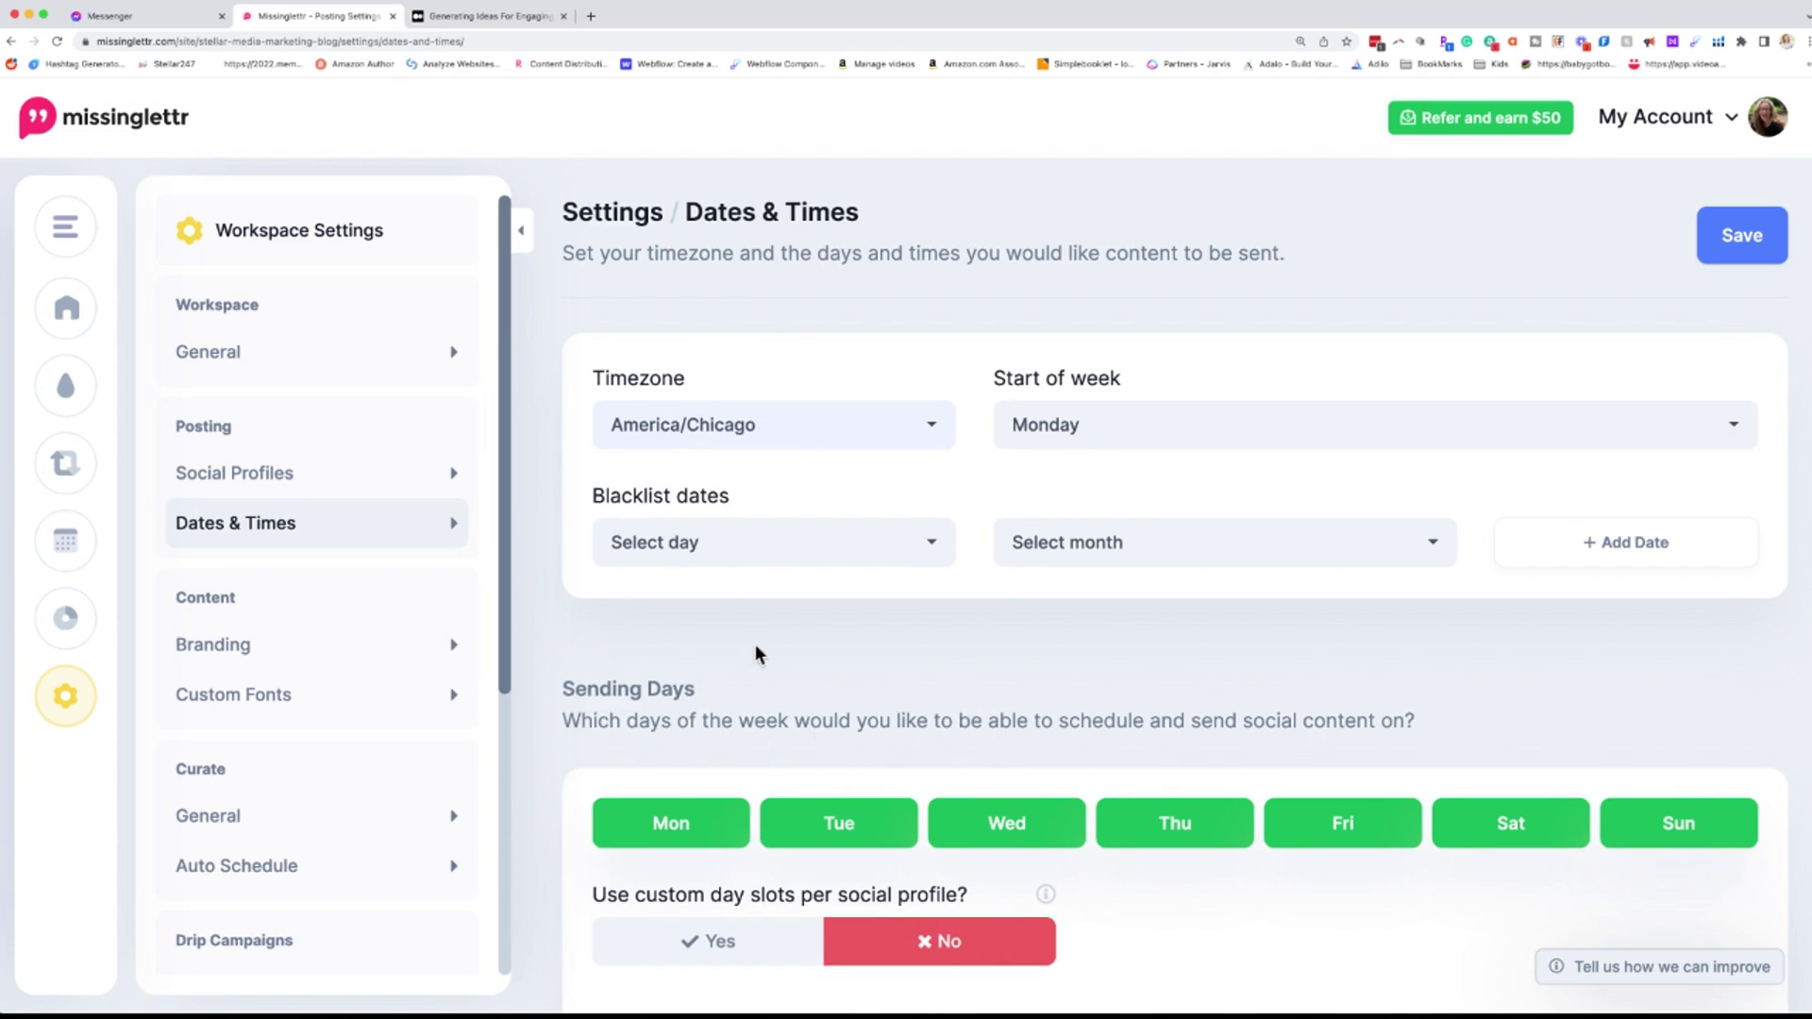
Step: Scroll through the Sending Days and per-profile sending time slots
scroll(847, 745, "down", 5)
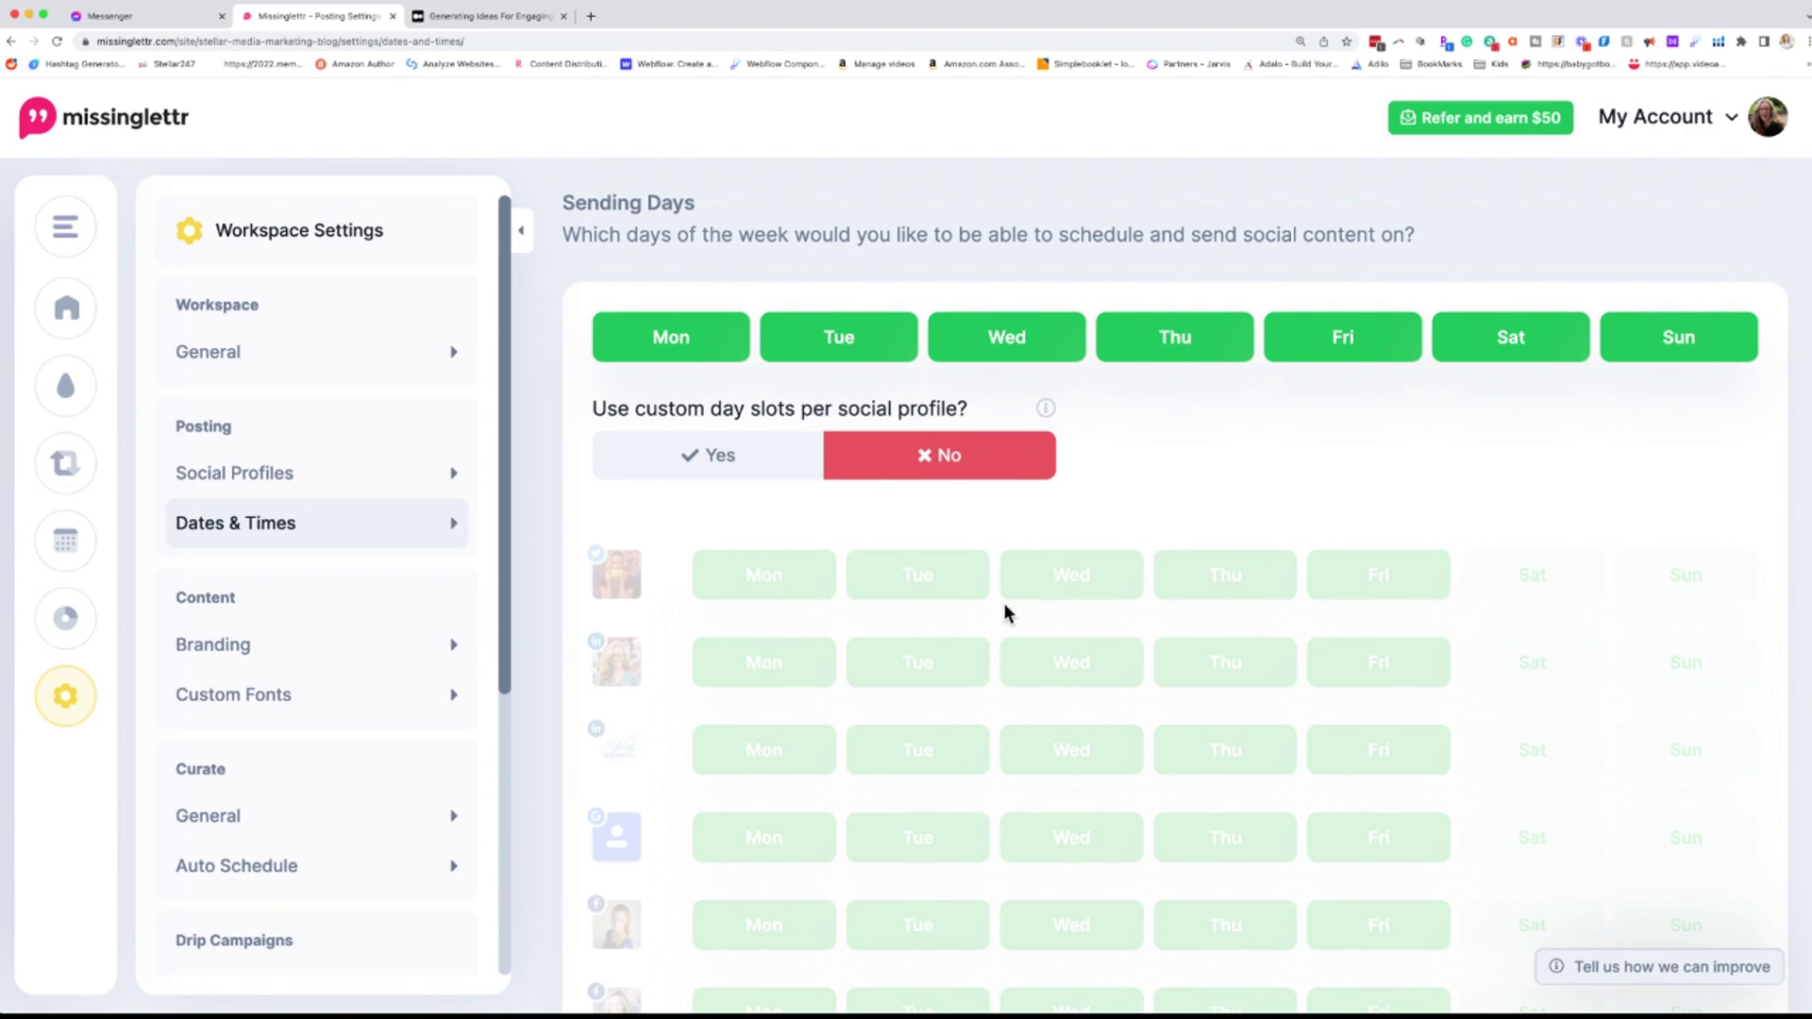
scroll(1462, 604, "down", 3)
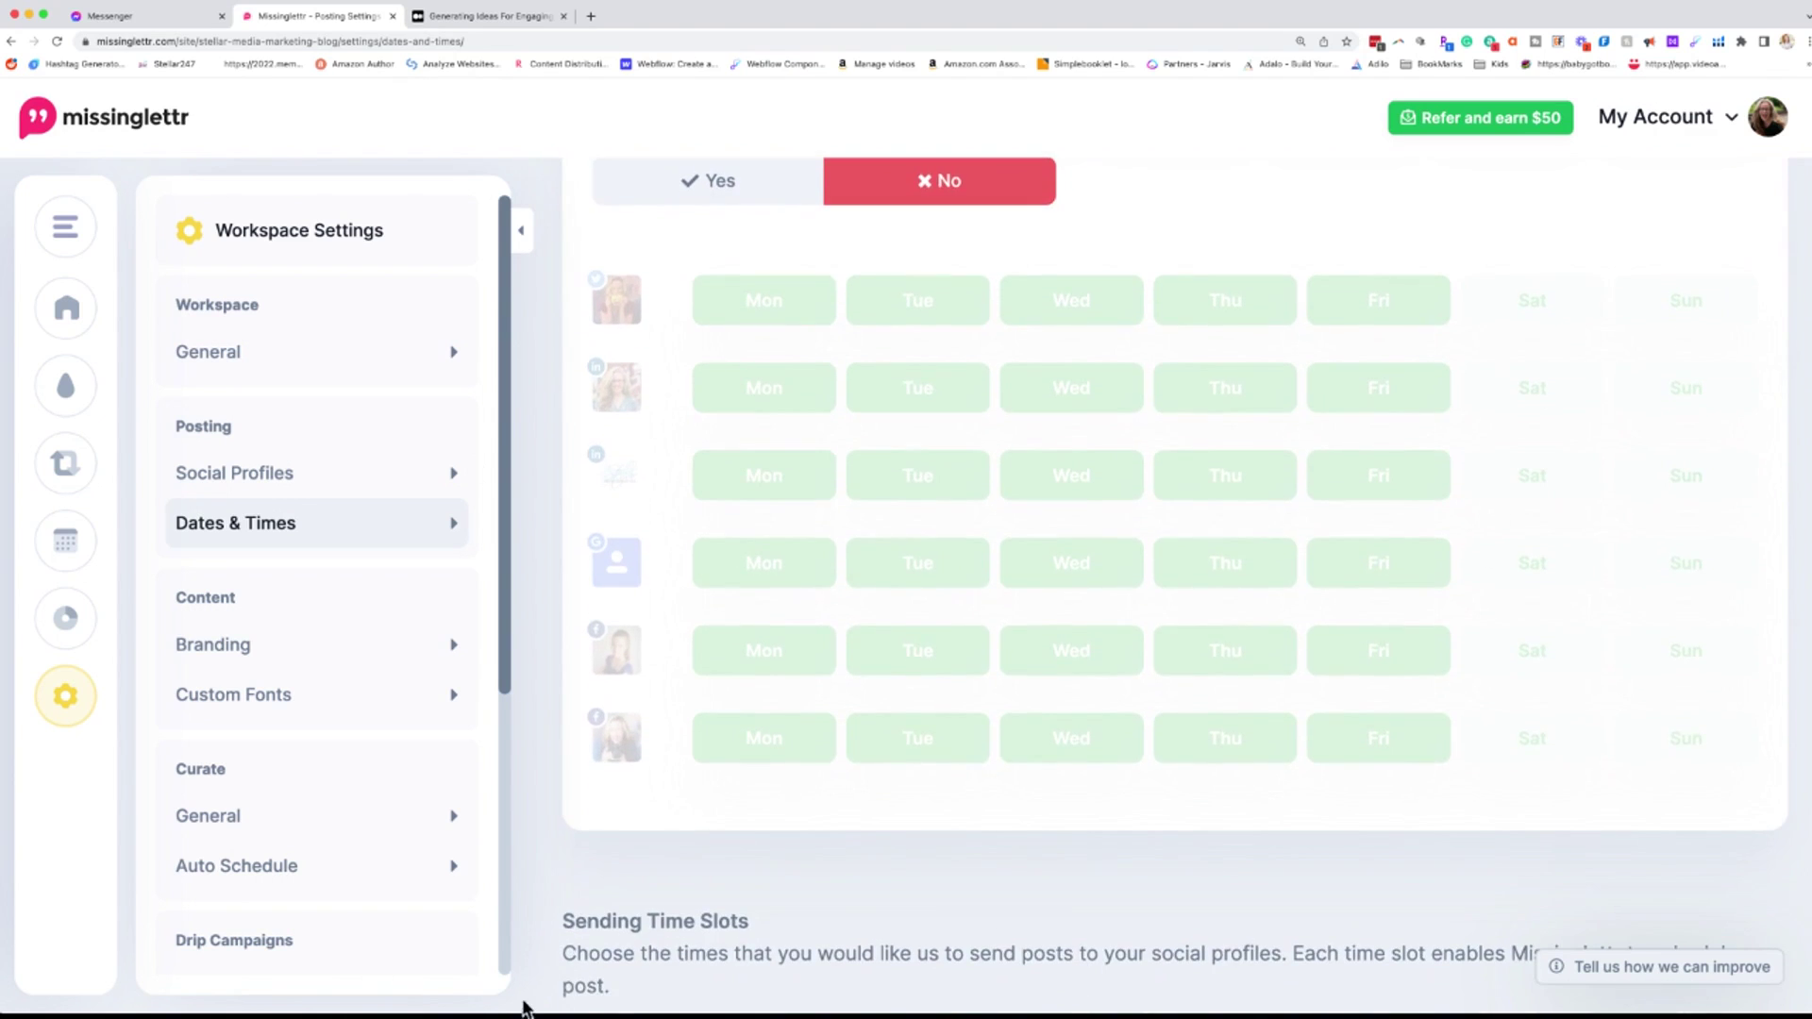
scroll(524, 1007, "down", 6)
mouse_move(722, 534)
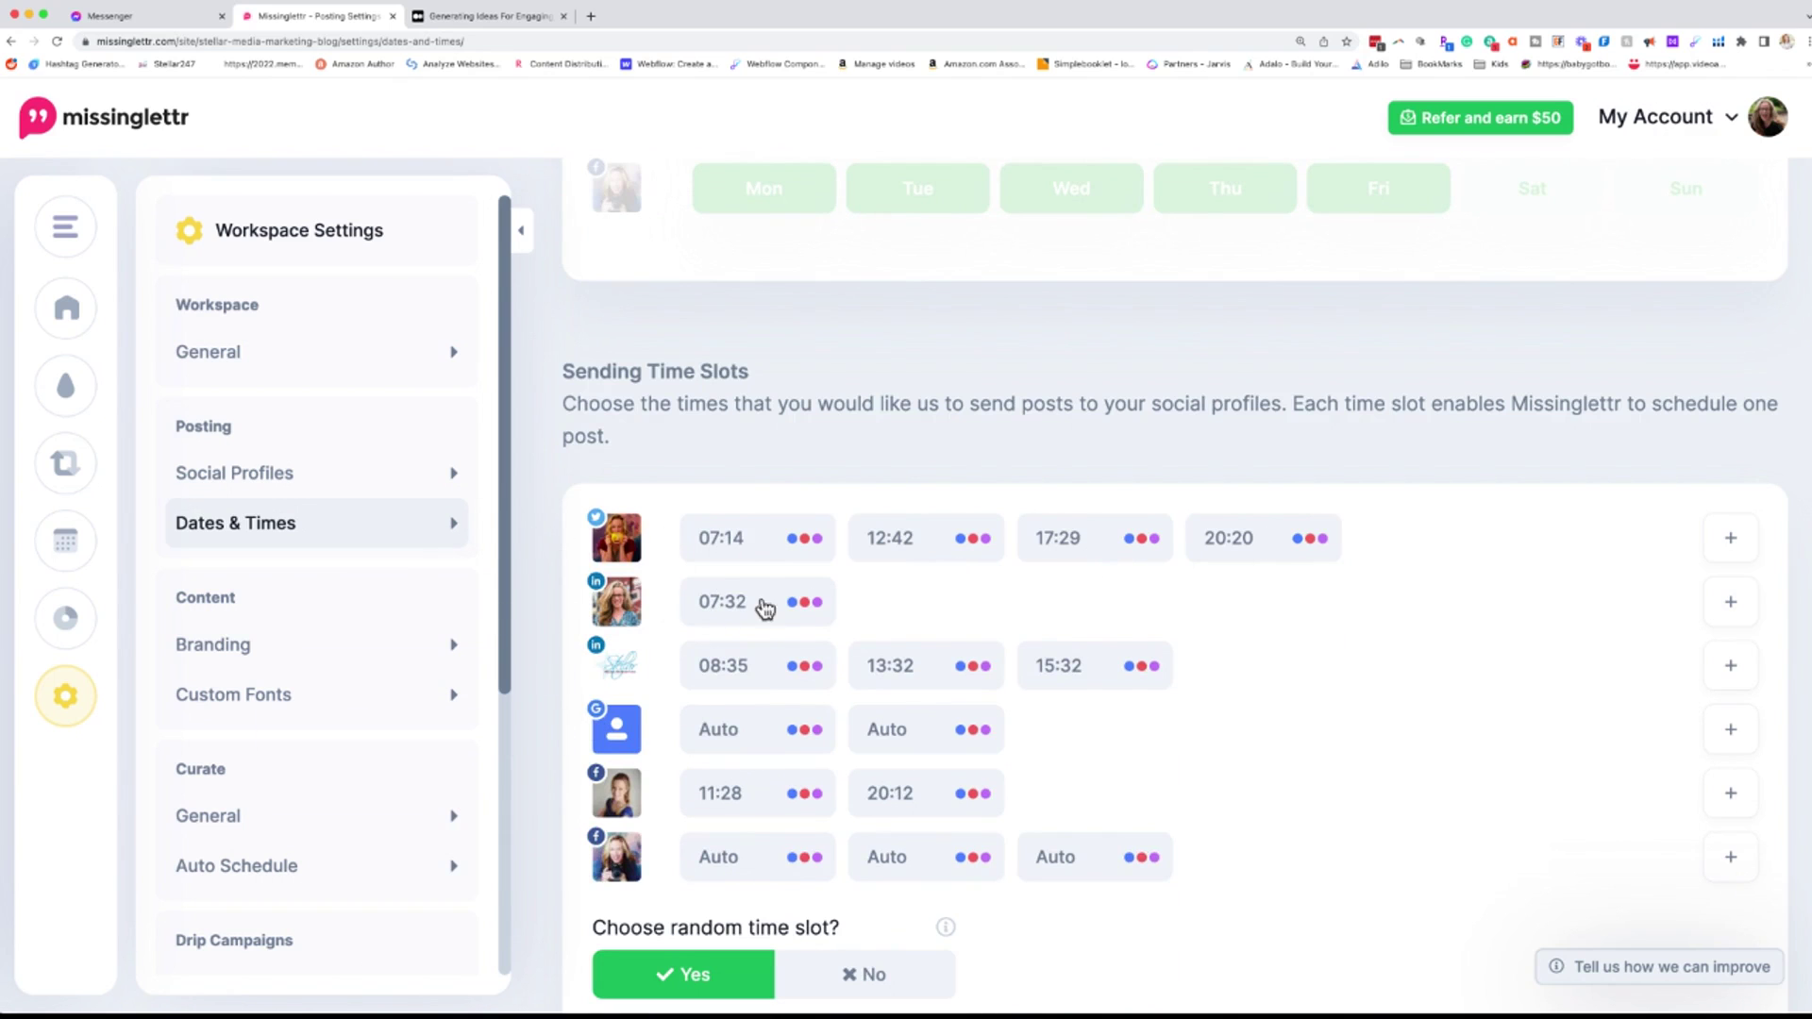
scroll(764, 925, "down", 3)
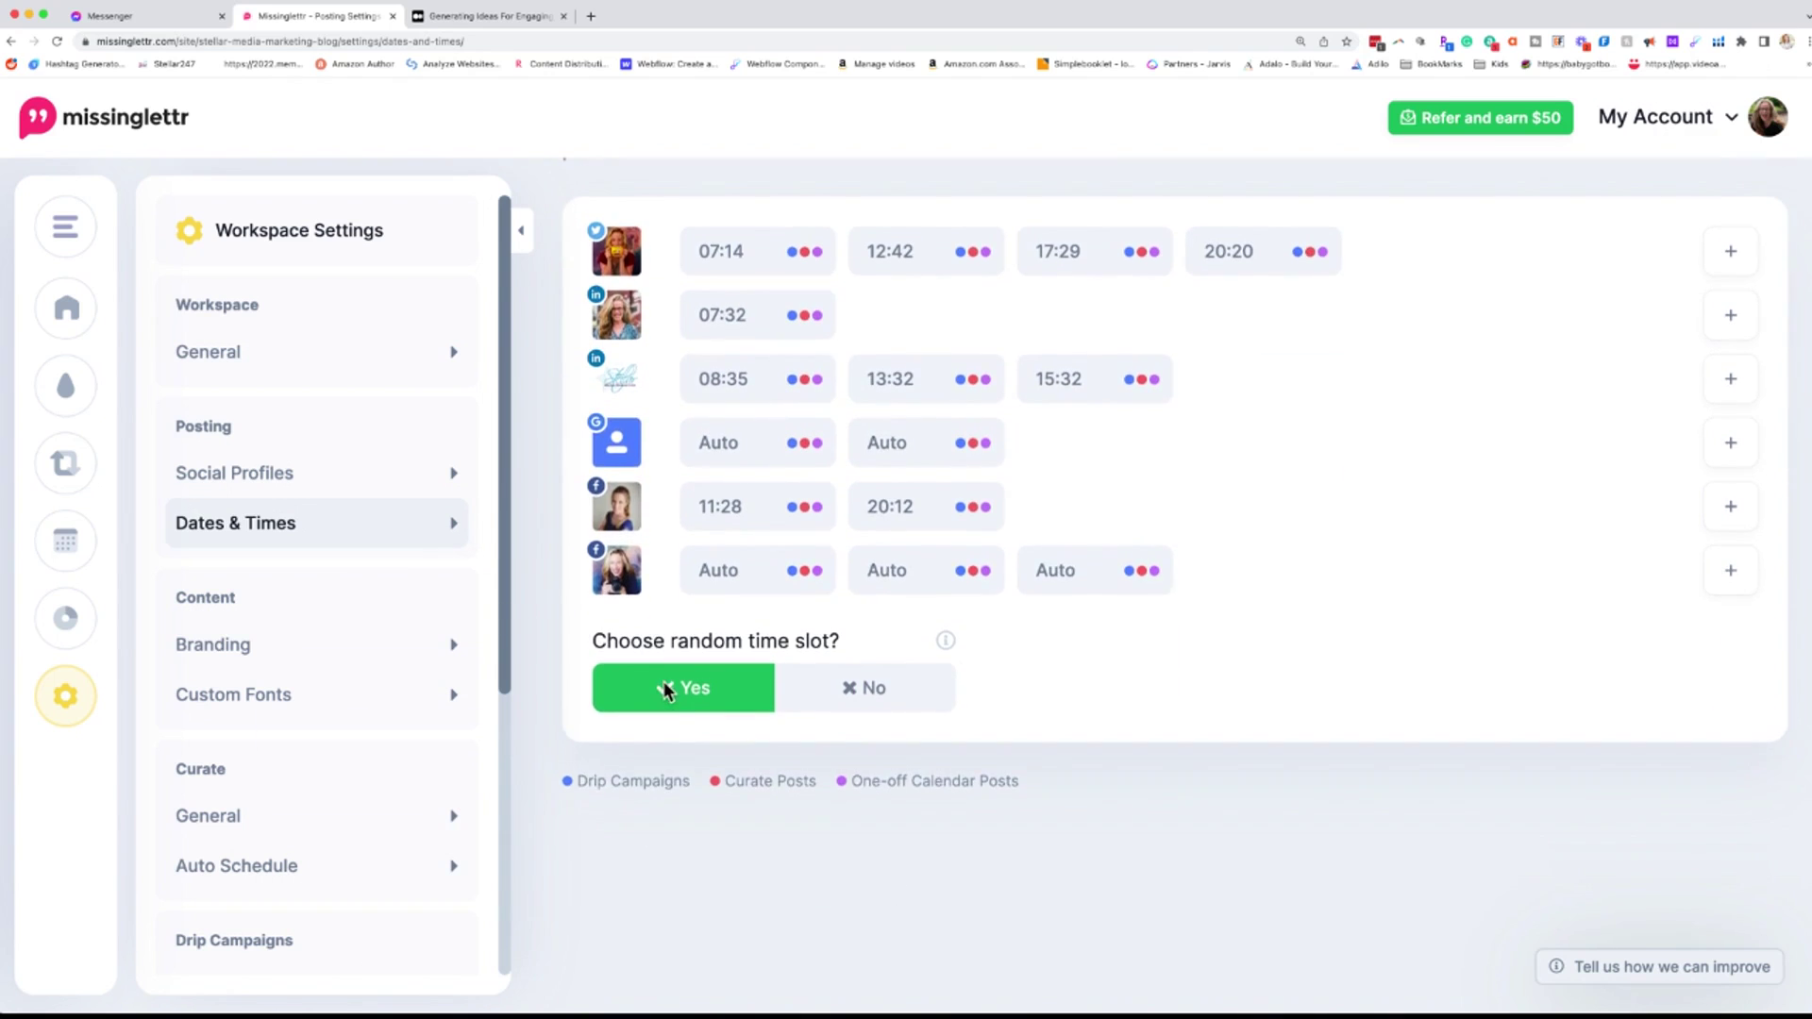
Step: In Branding, edit the Quote Bubble (outline) template with a Rounded, flat colour bubble (wide) design
left_click(251, 651)
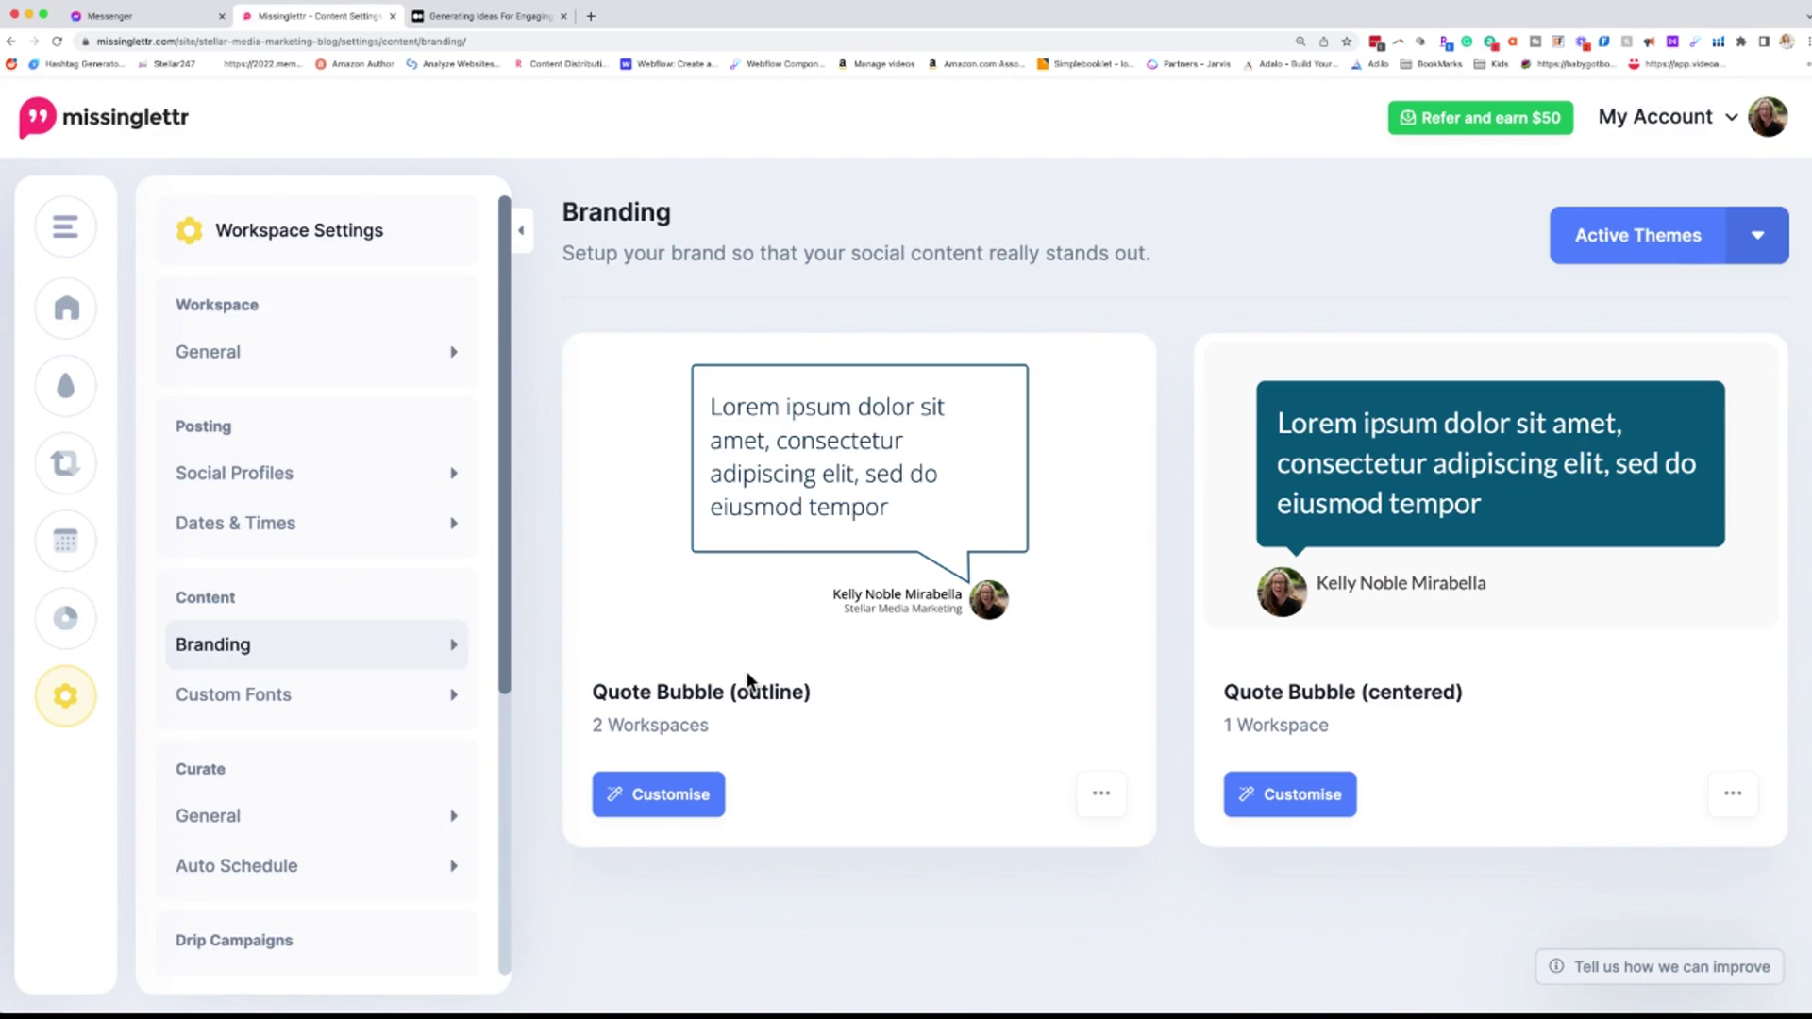
left_click(706, 798)
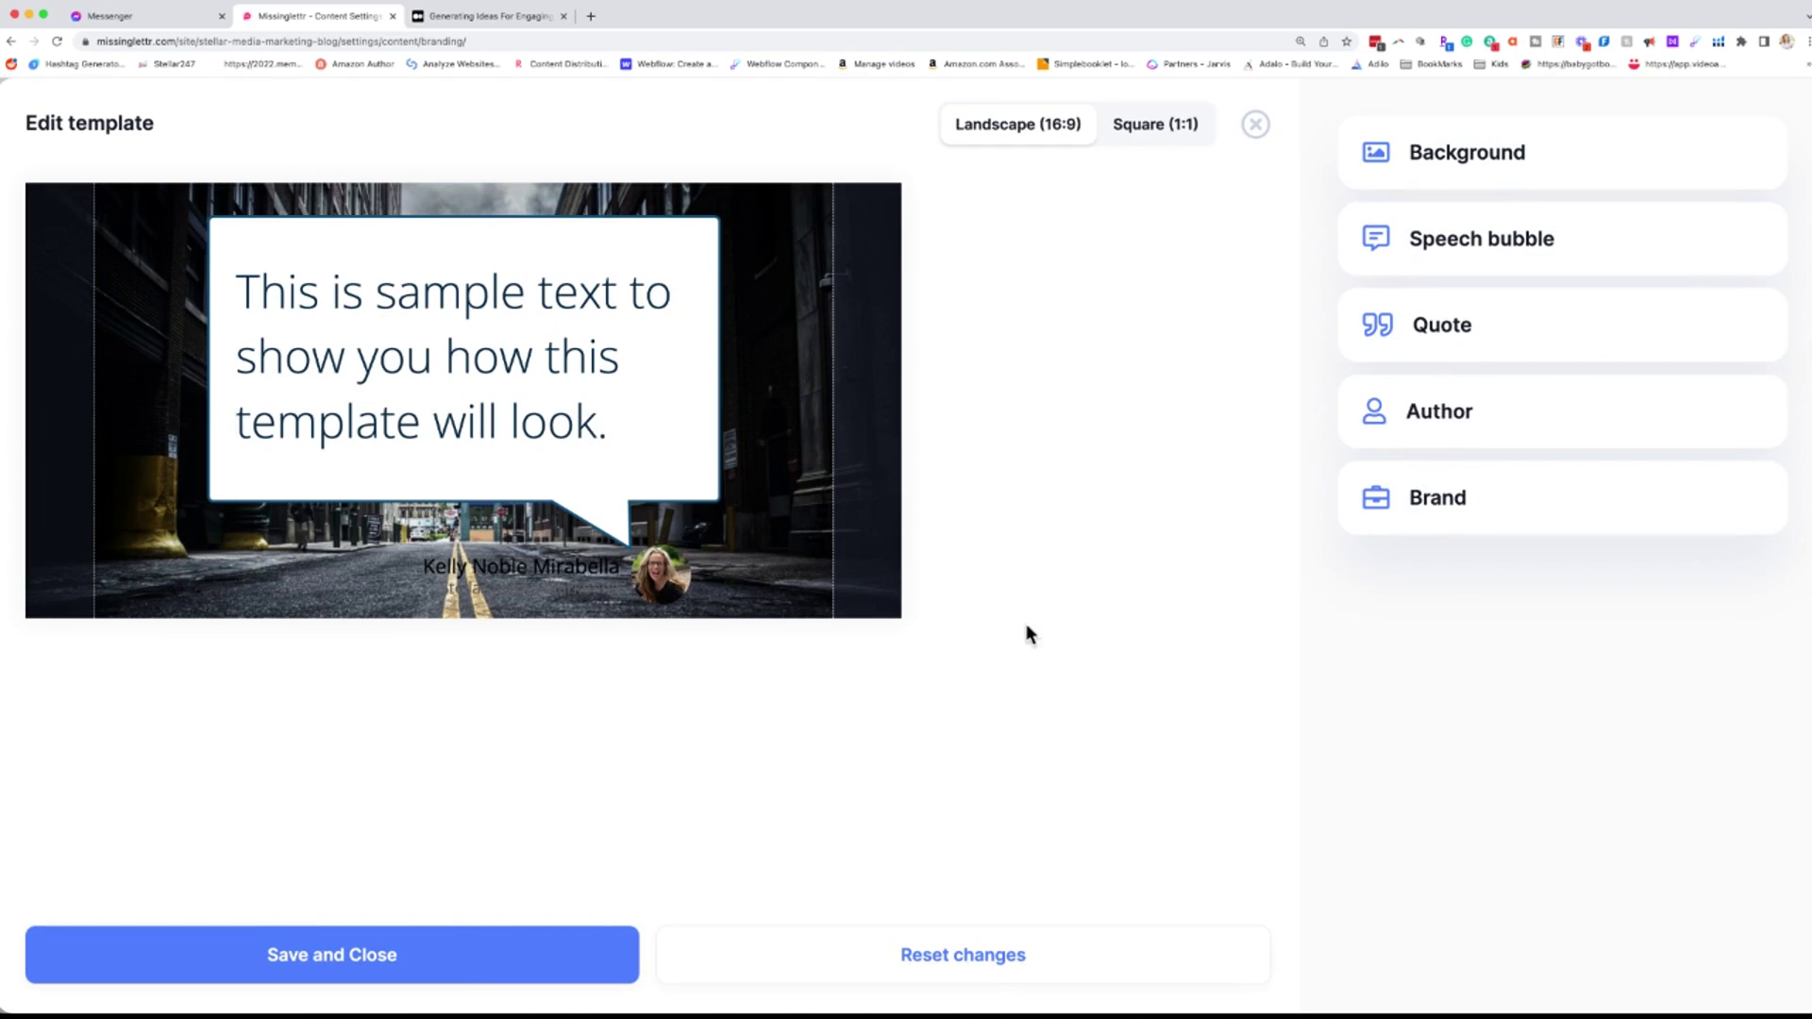
left_click(1429, 241)
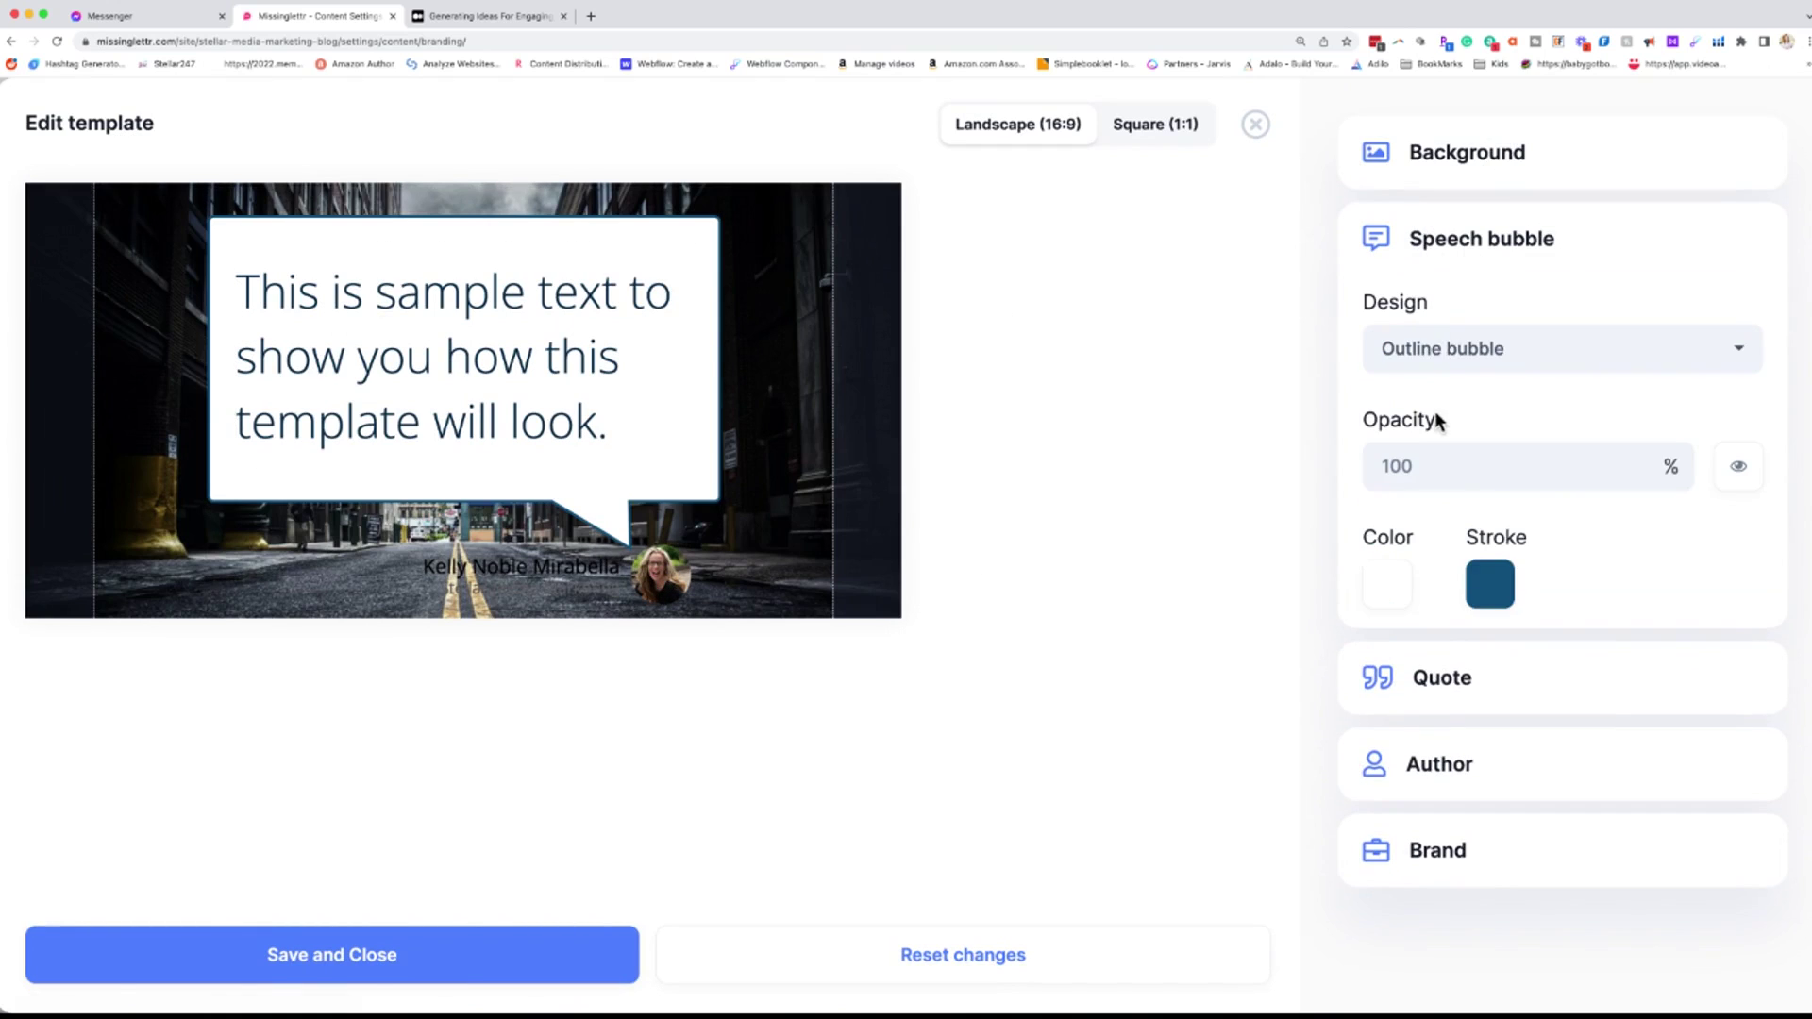
left_click(1467, 350)
left_click(1467, 355)
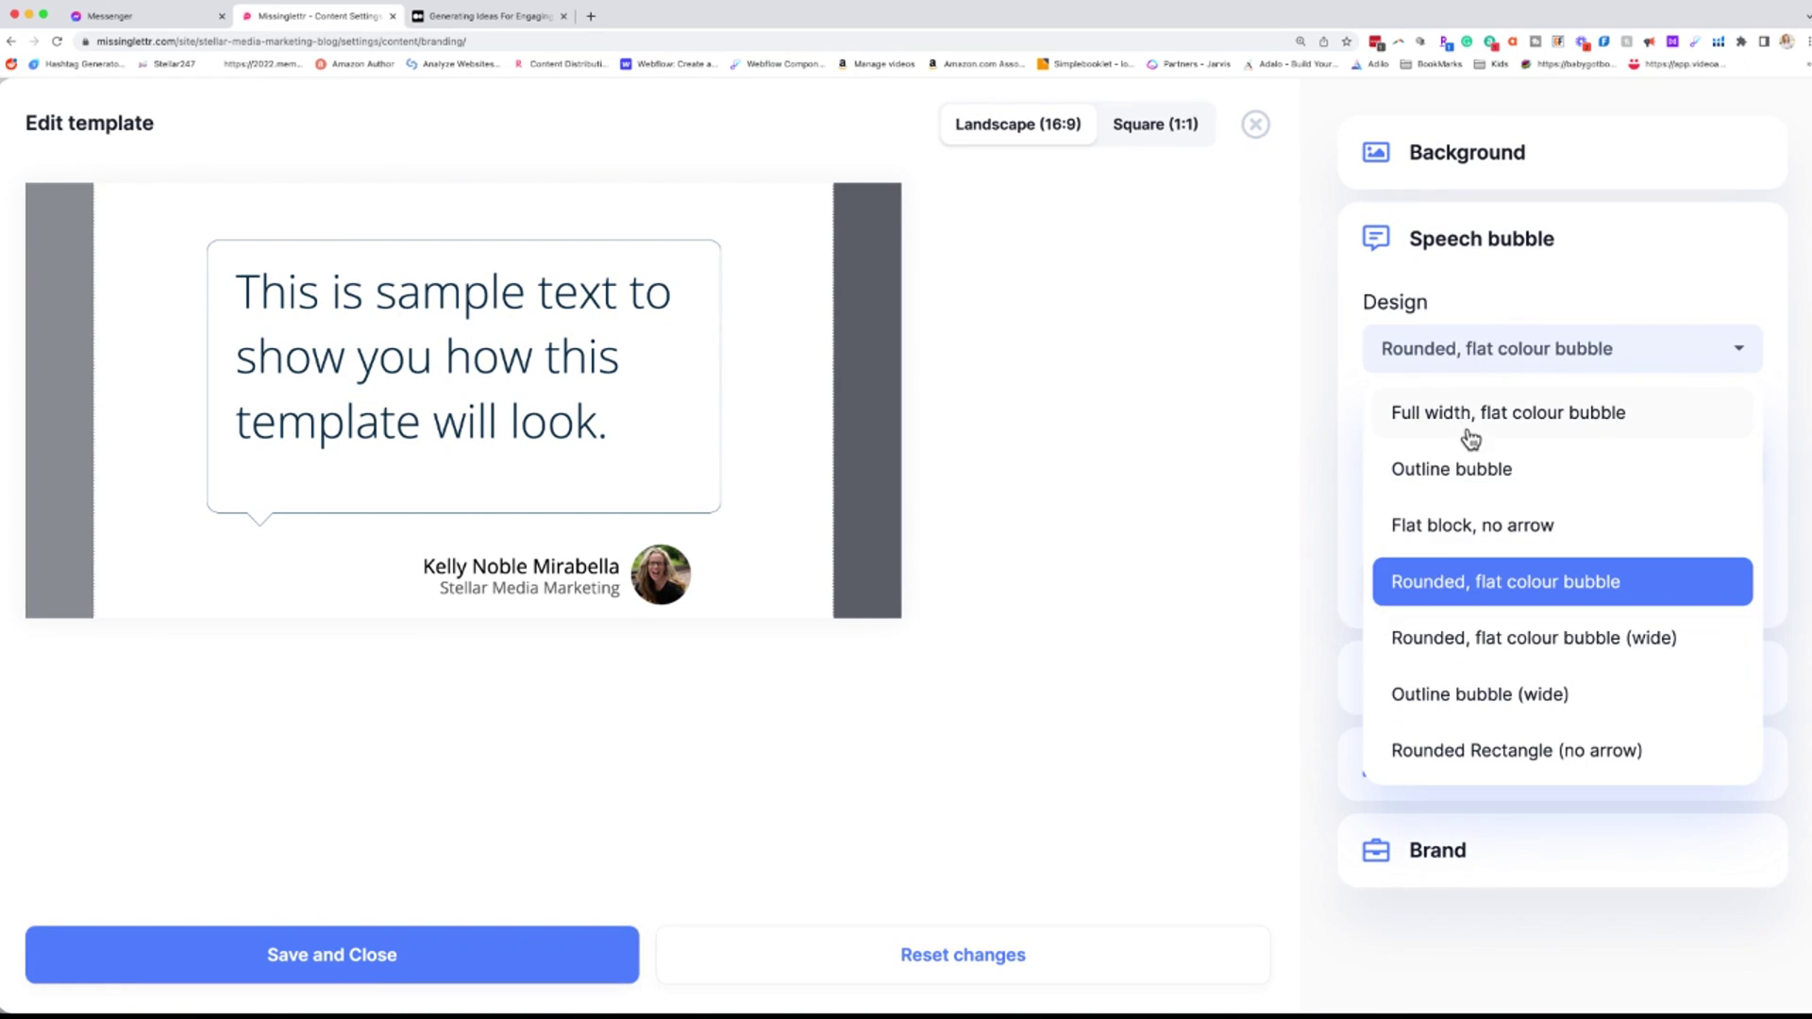
left_click(1487, 661)
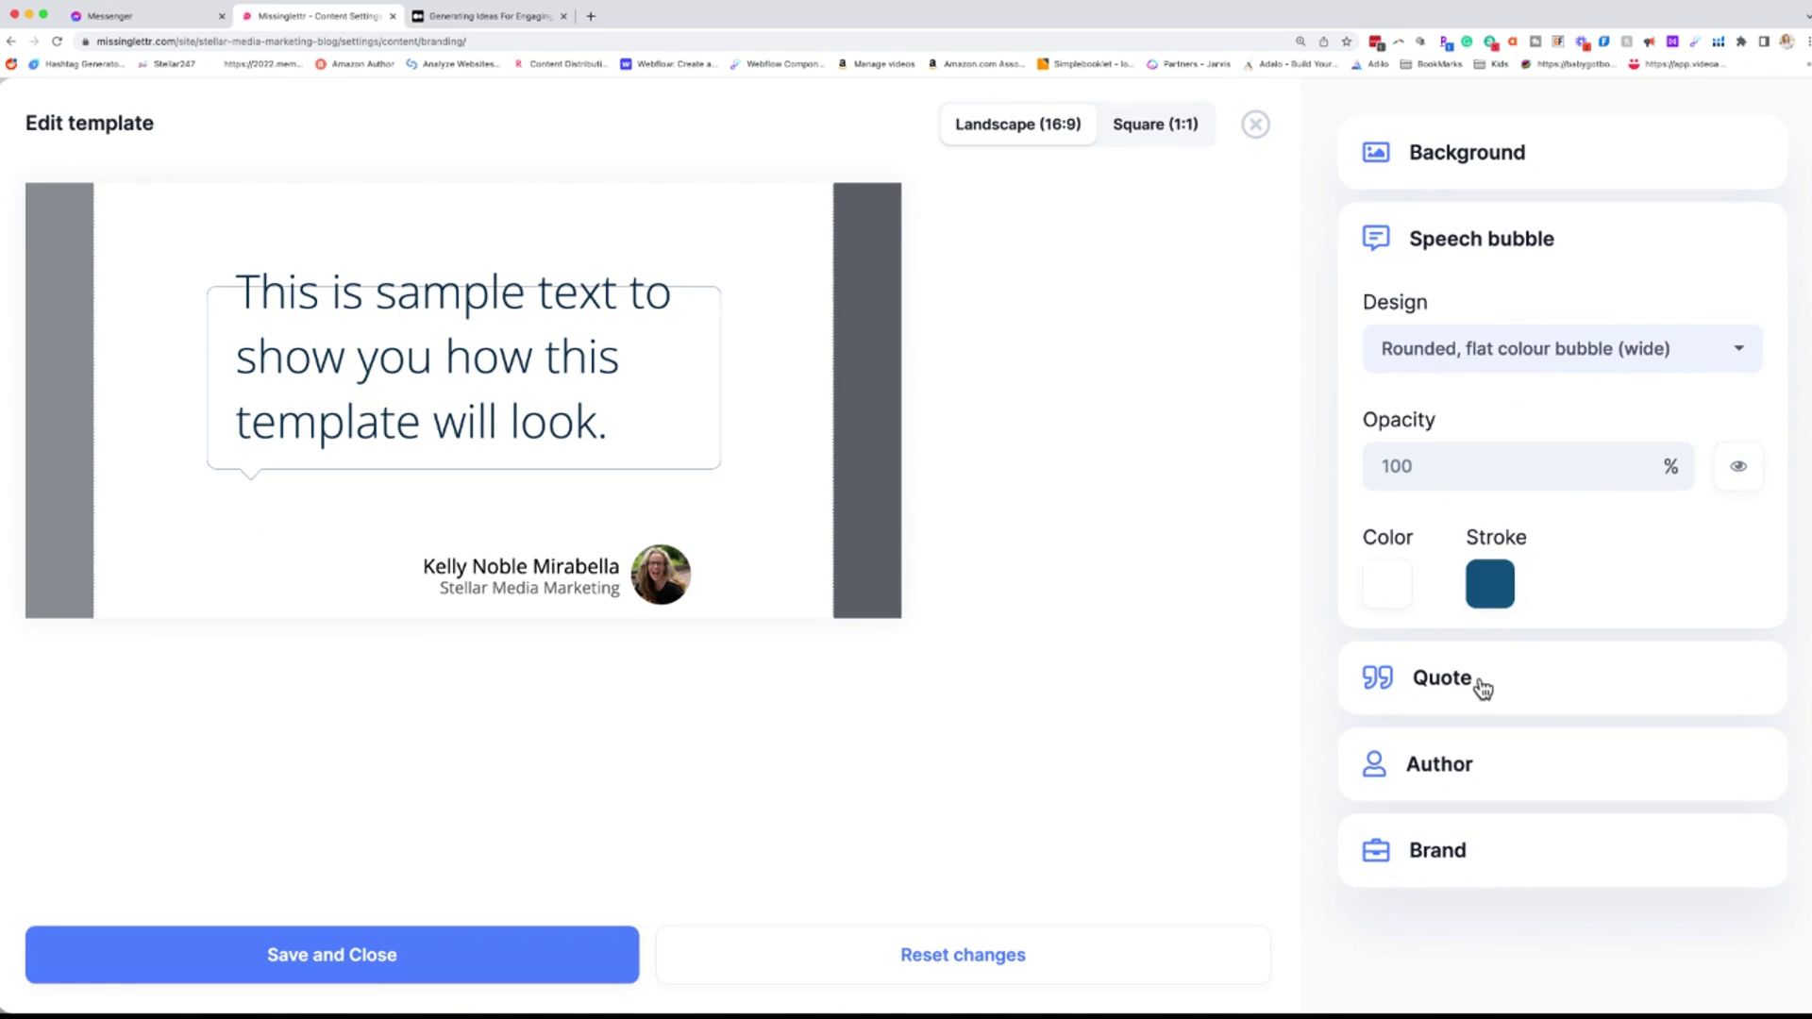
Step: Review the template's Quote, Author name and Brand name styling settings
left_click(1507, 685)
left_click(1406, 773)
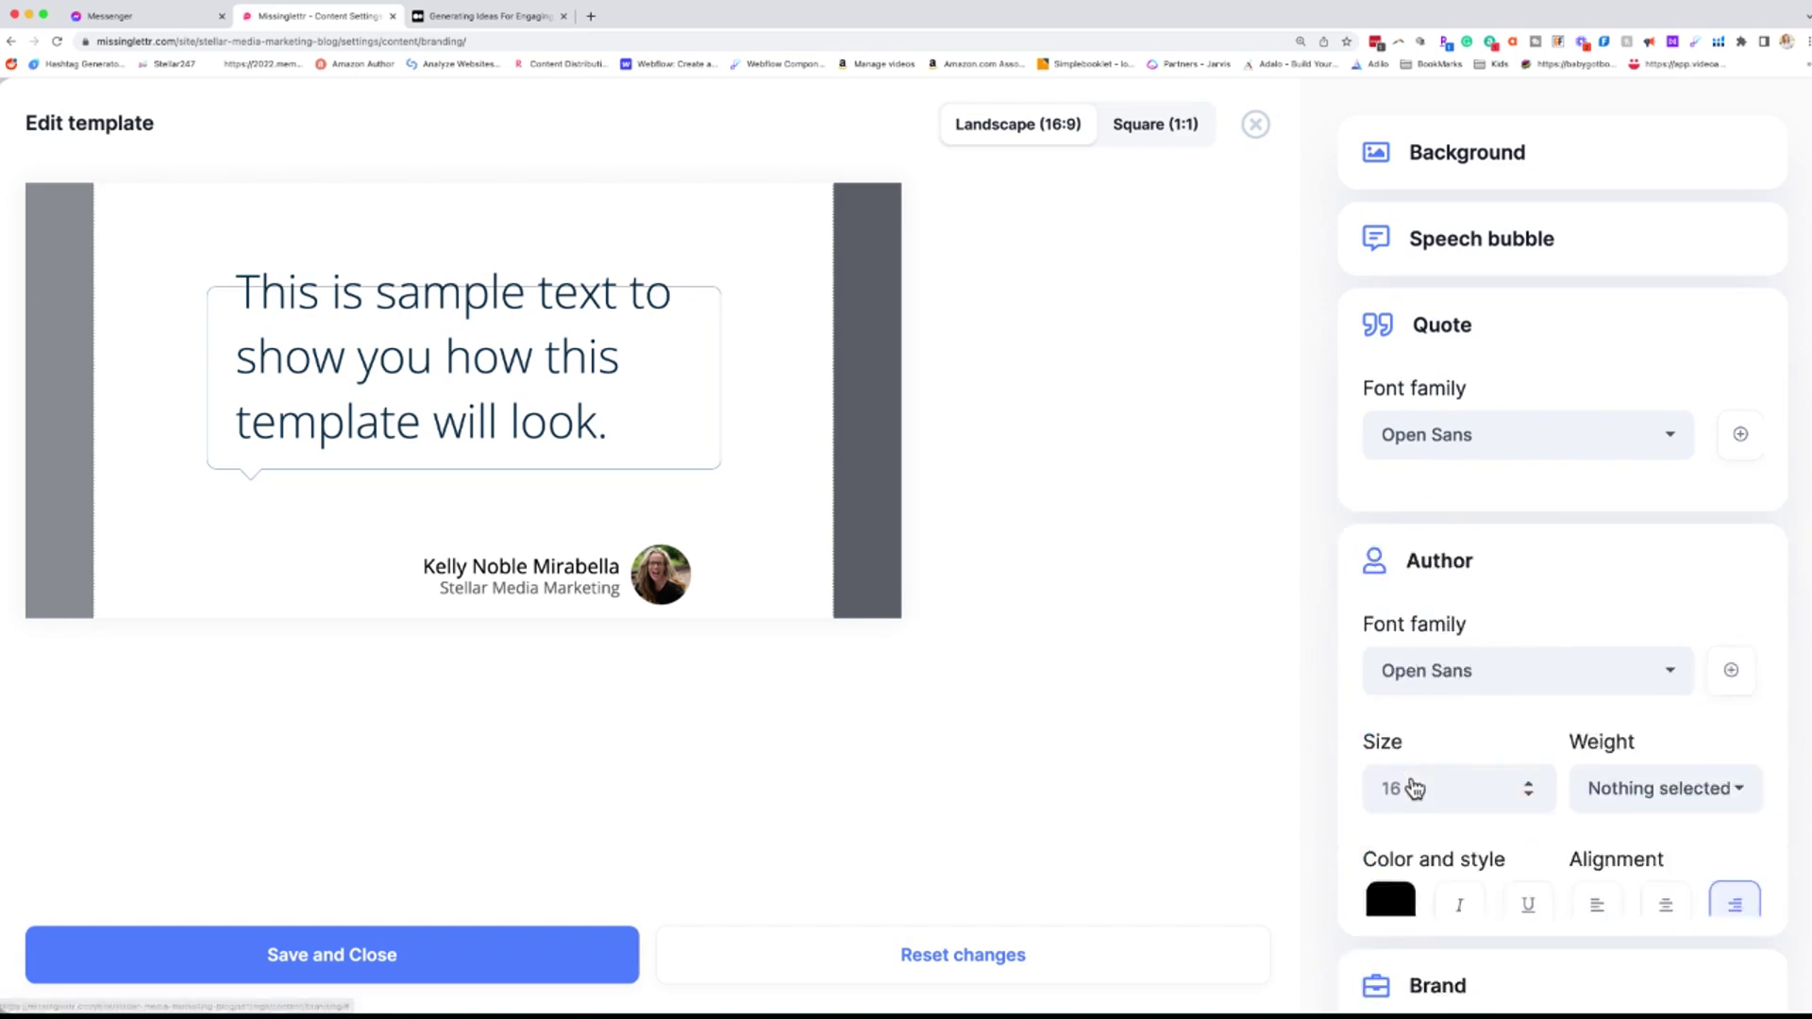
scroll(1547, 929, "down", 3)
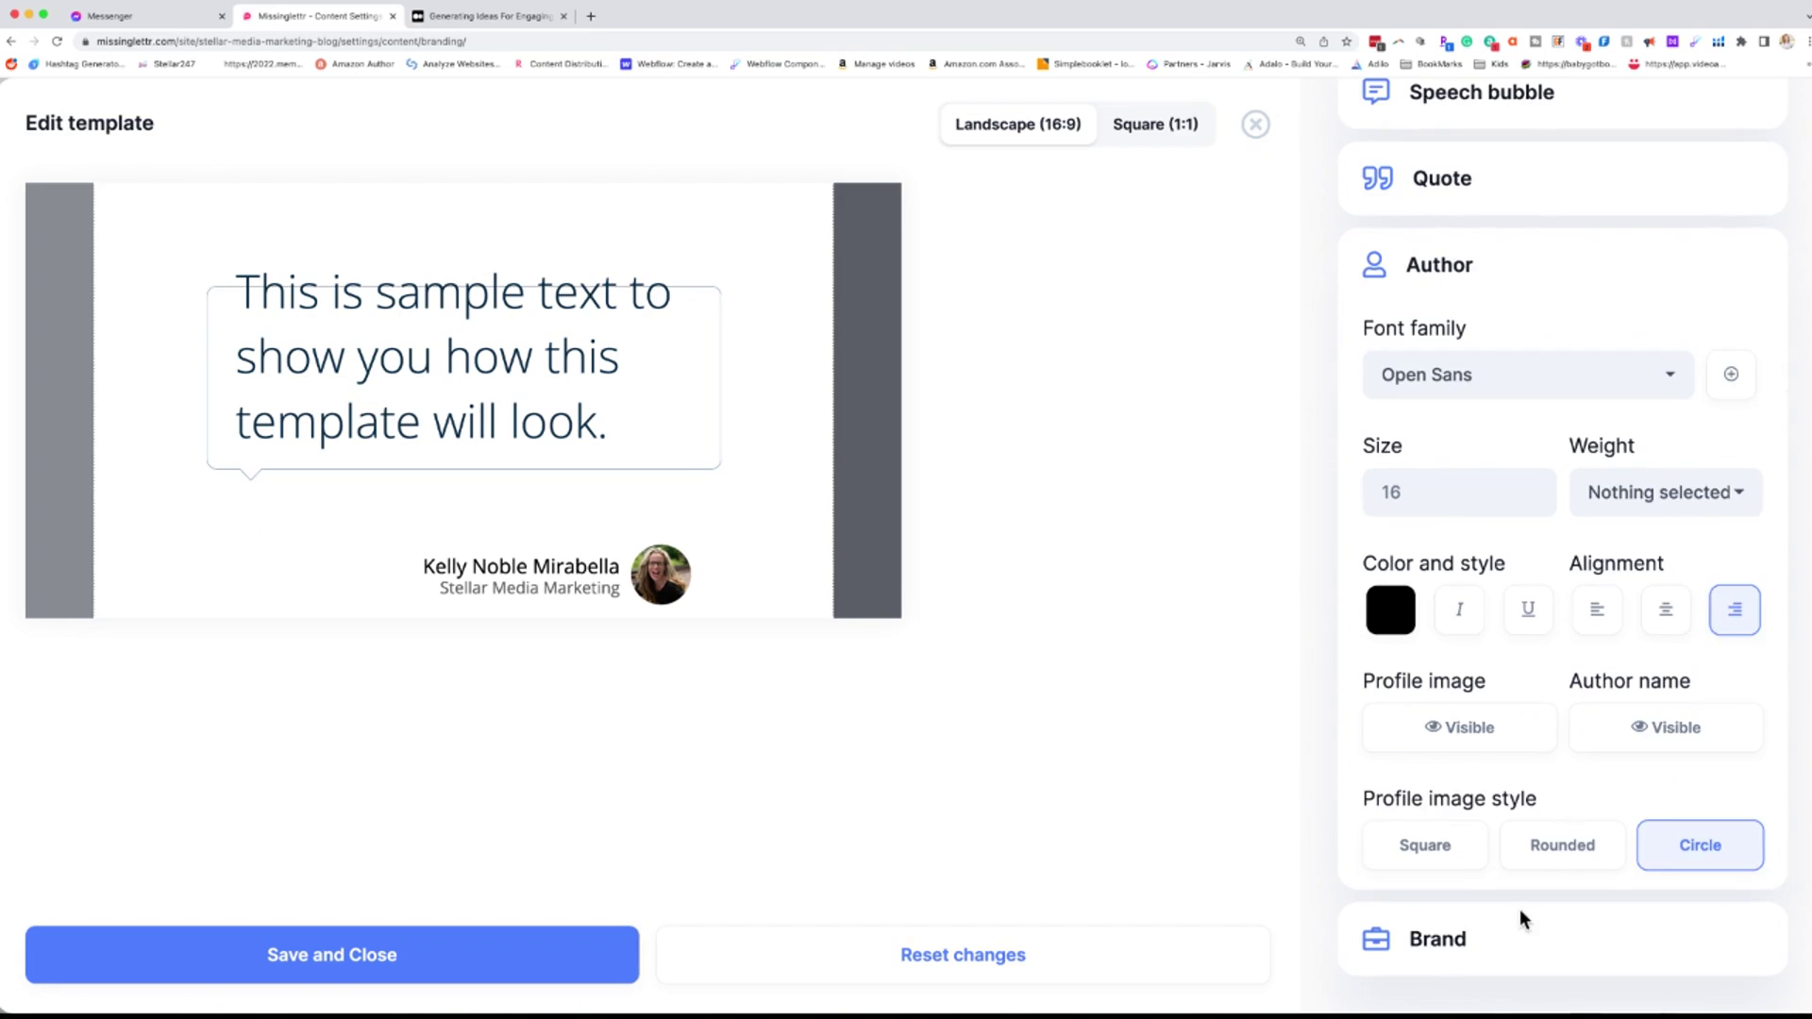
left_click(1431, 936)
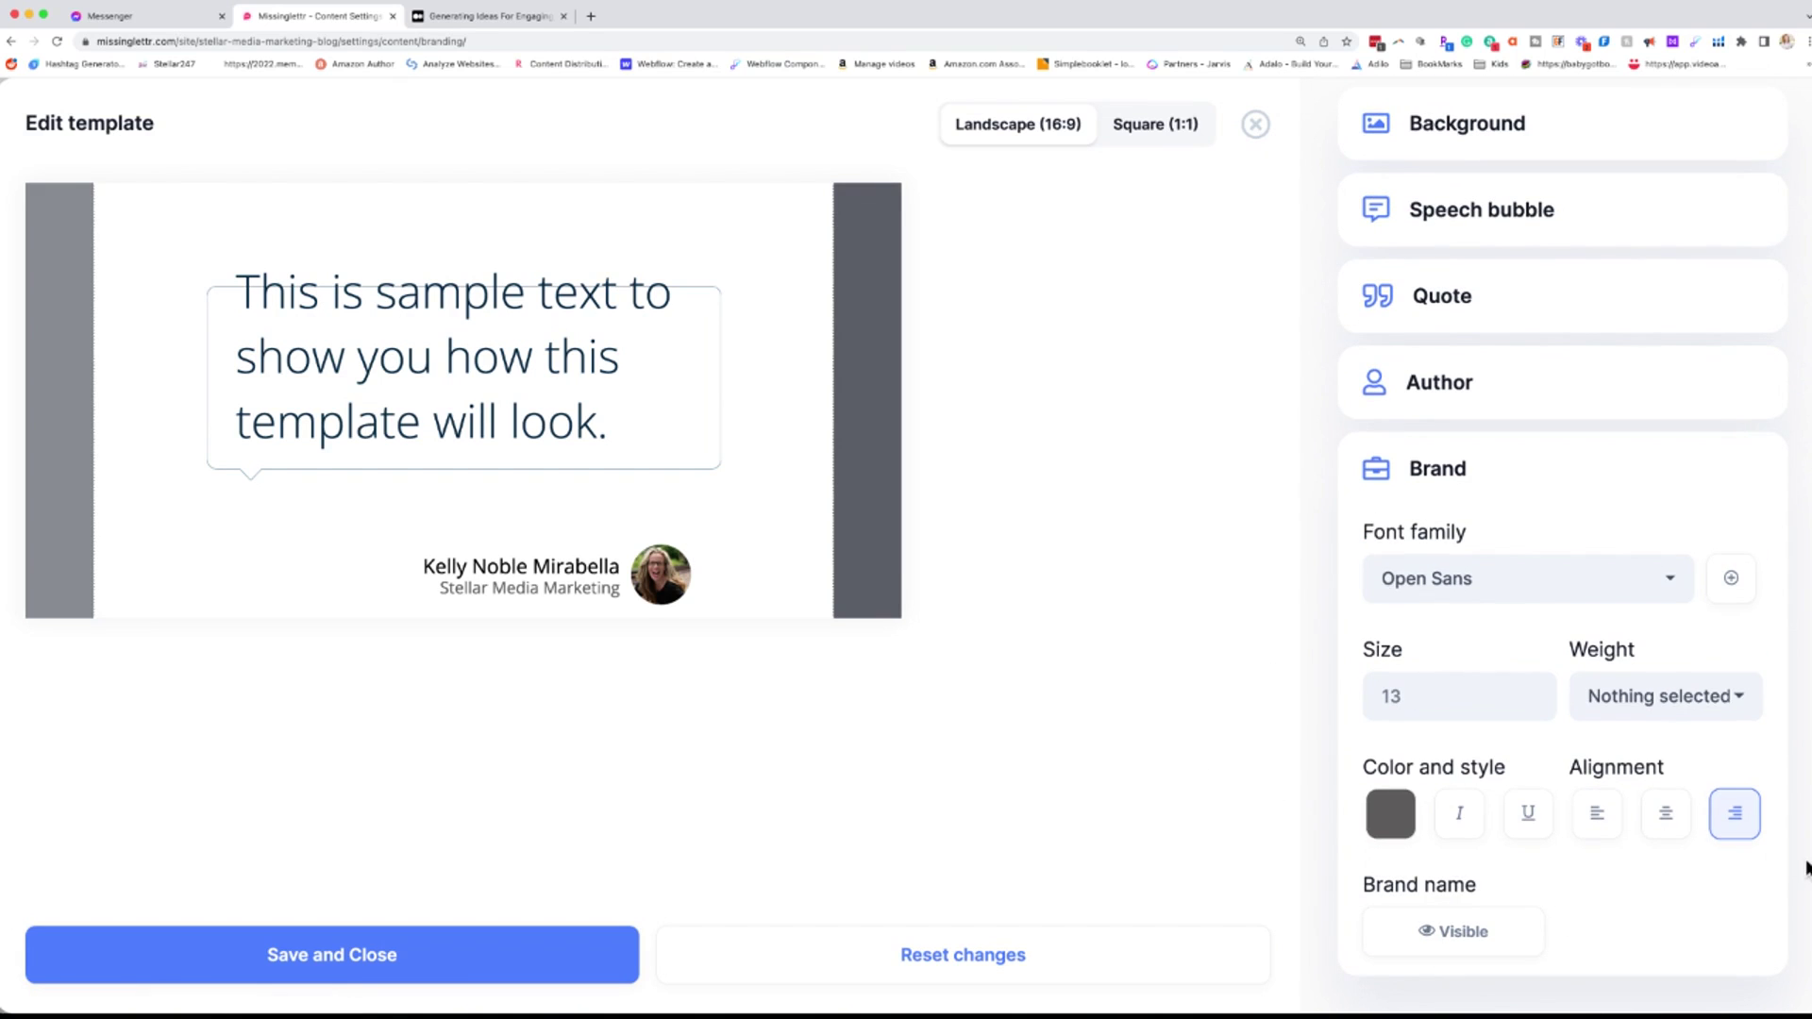
Step: Save the template, then browse Custom Fonts, Curate General, Auto Schedule and Drip Campaigns General
left_click(247, 951)
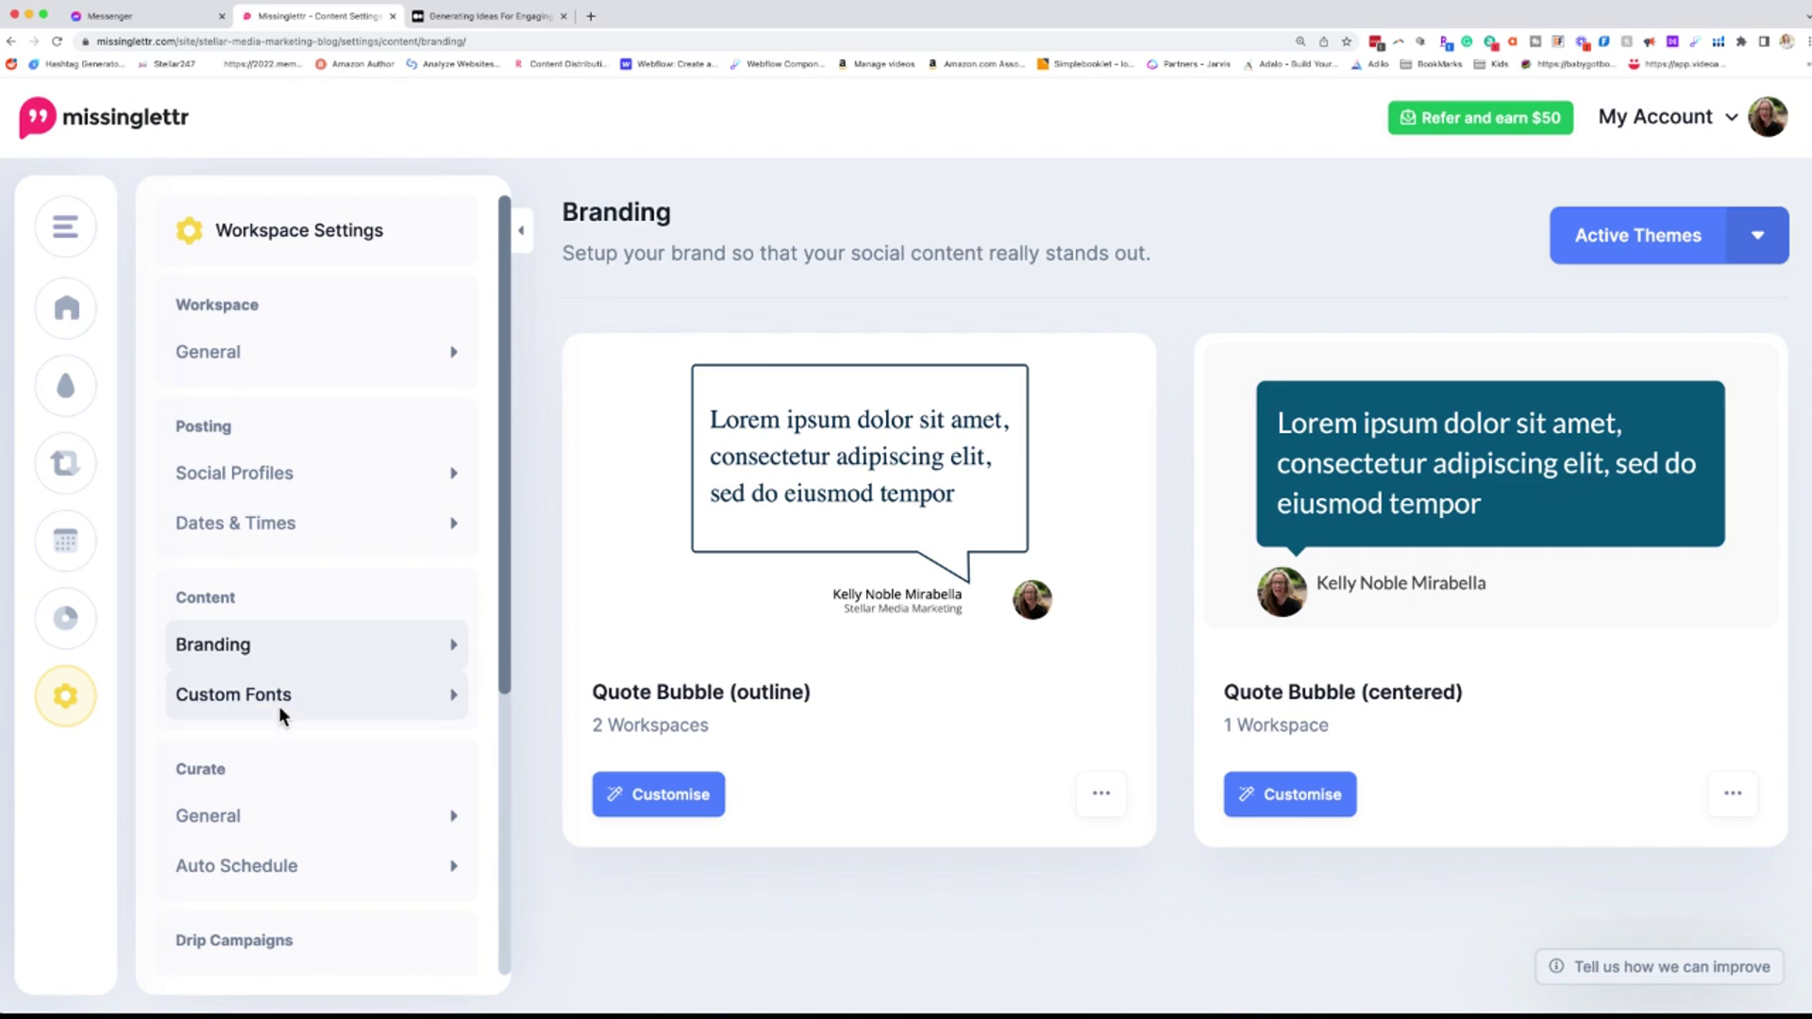
left_click(281, 703)
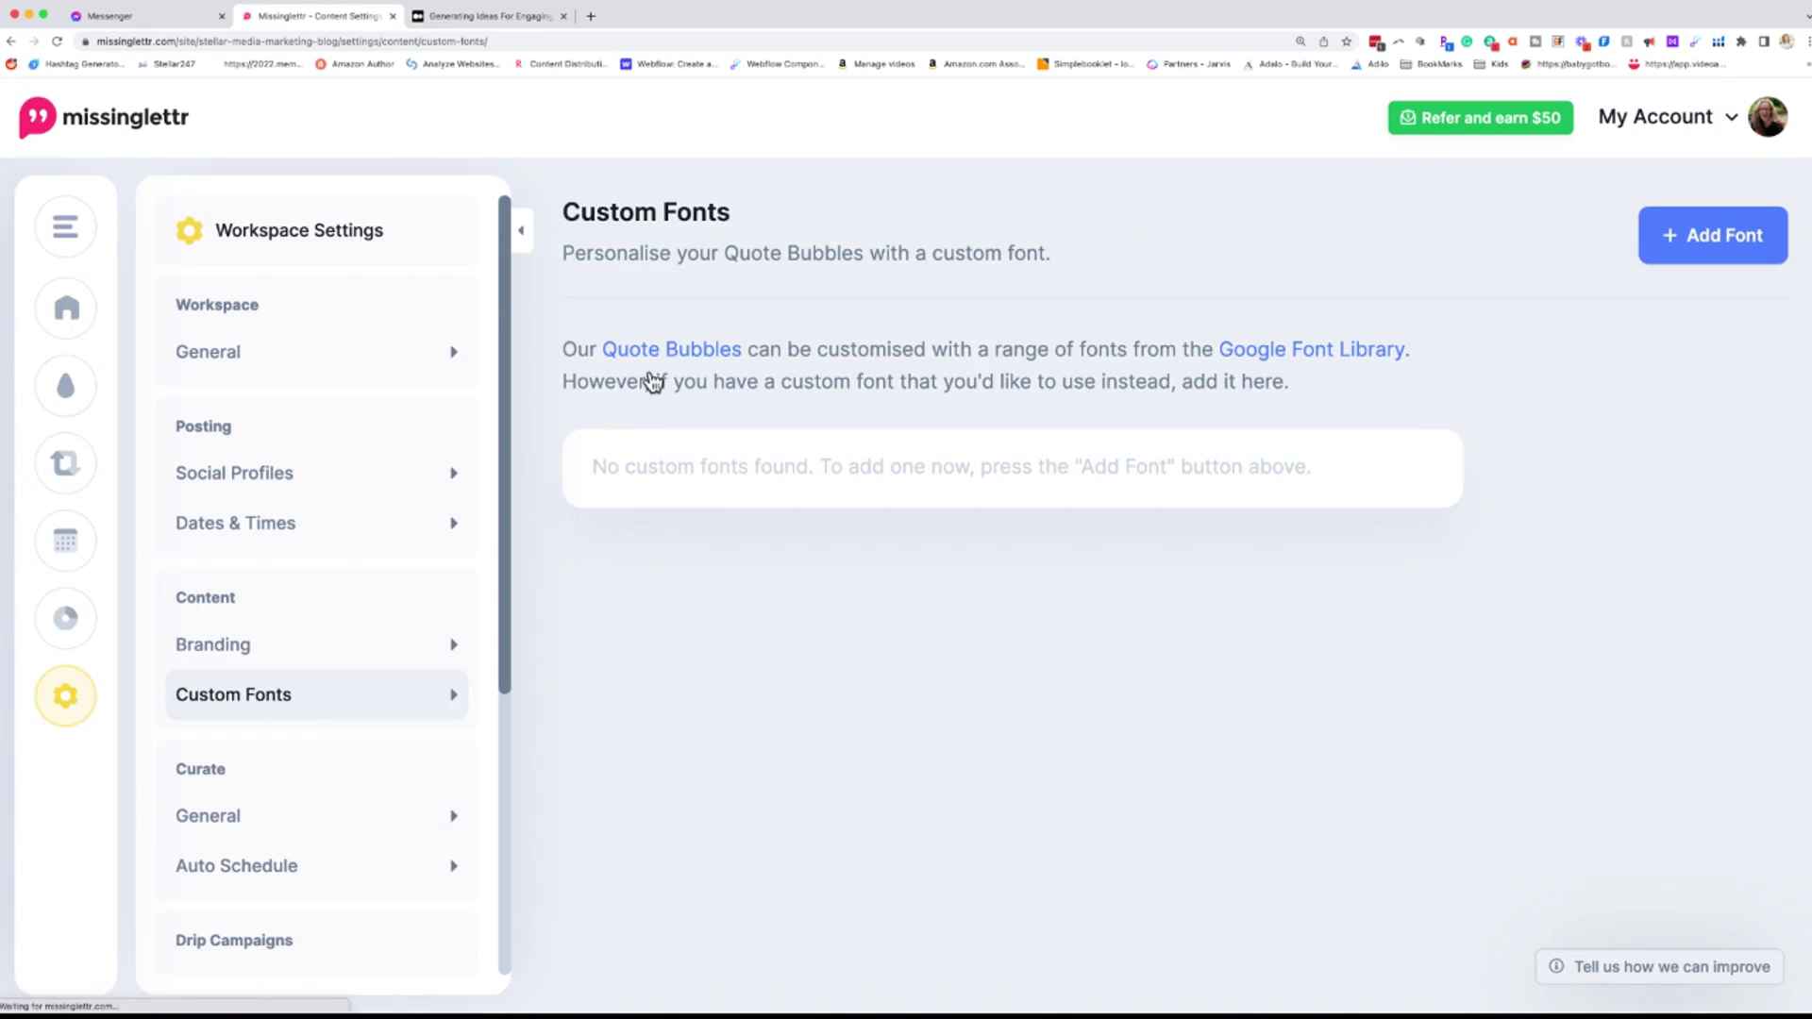
left_click(231, 813)
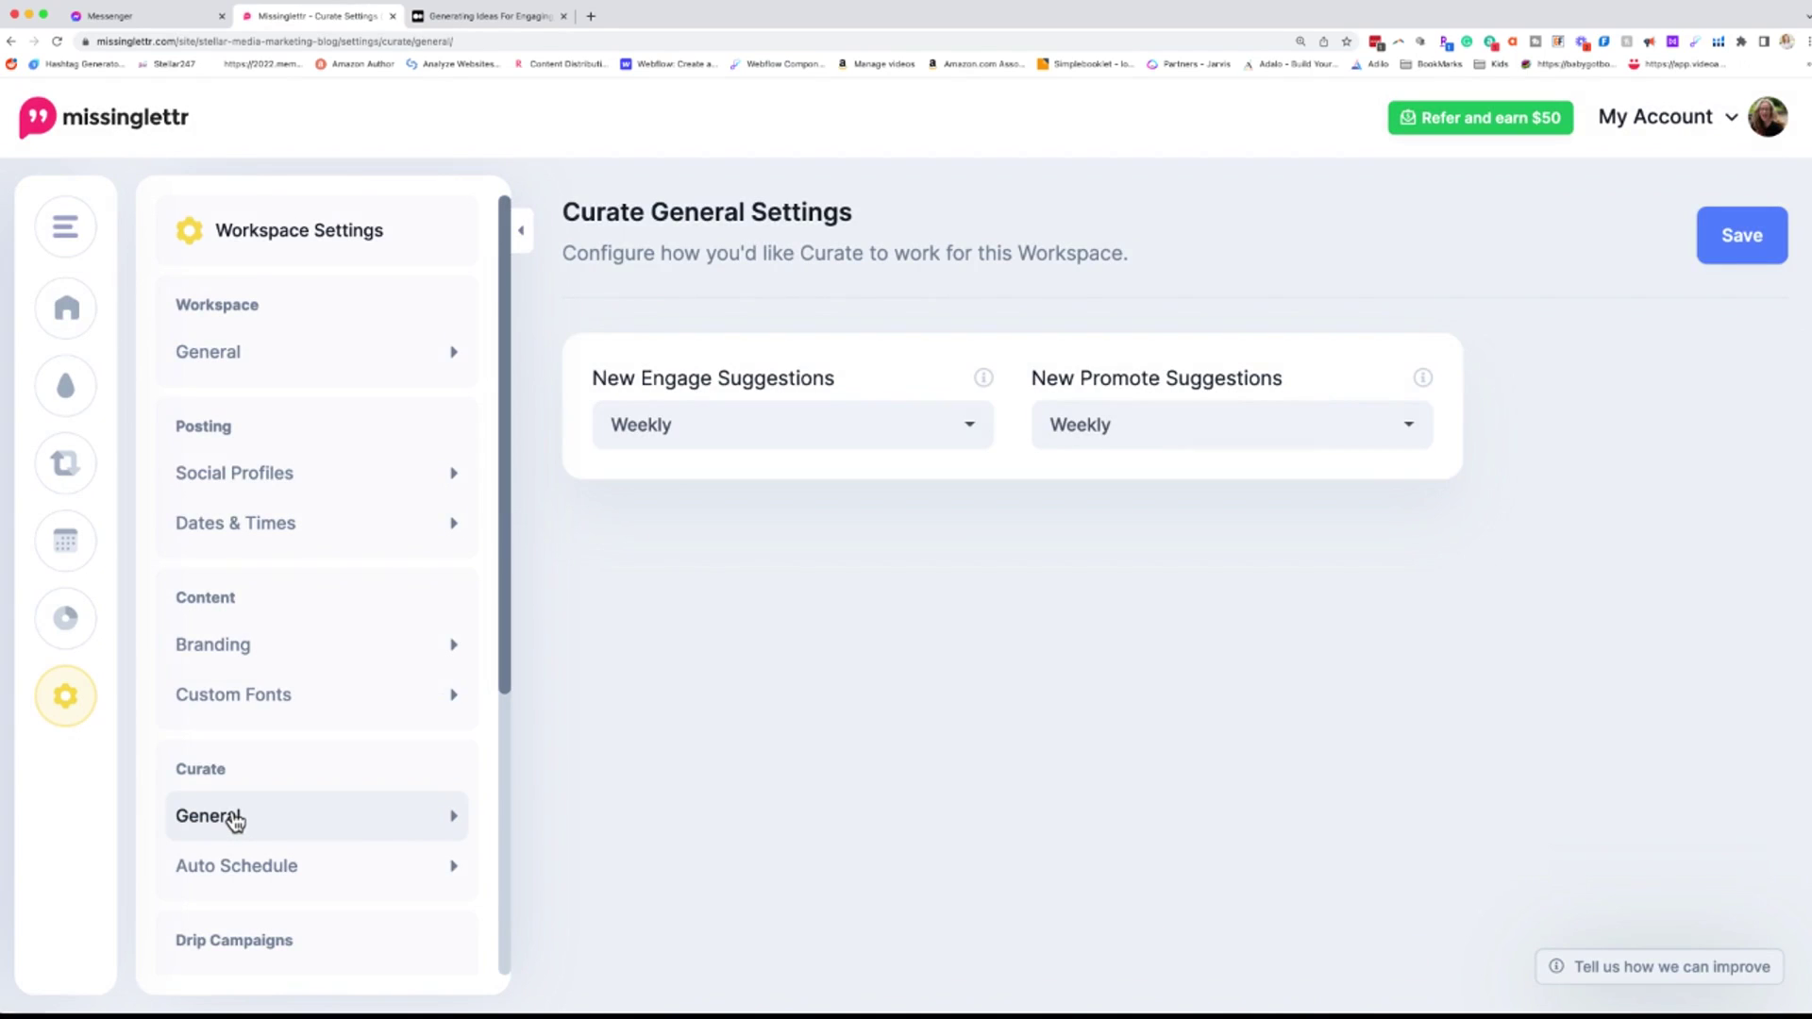
left_click(241, 879)
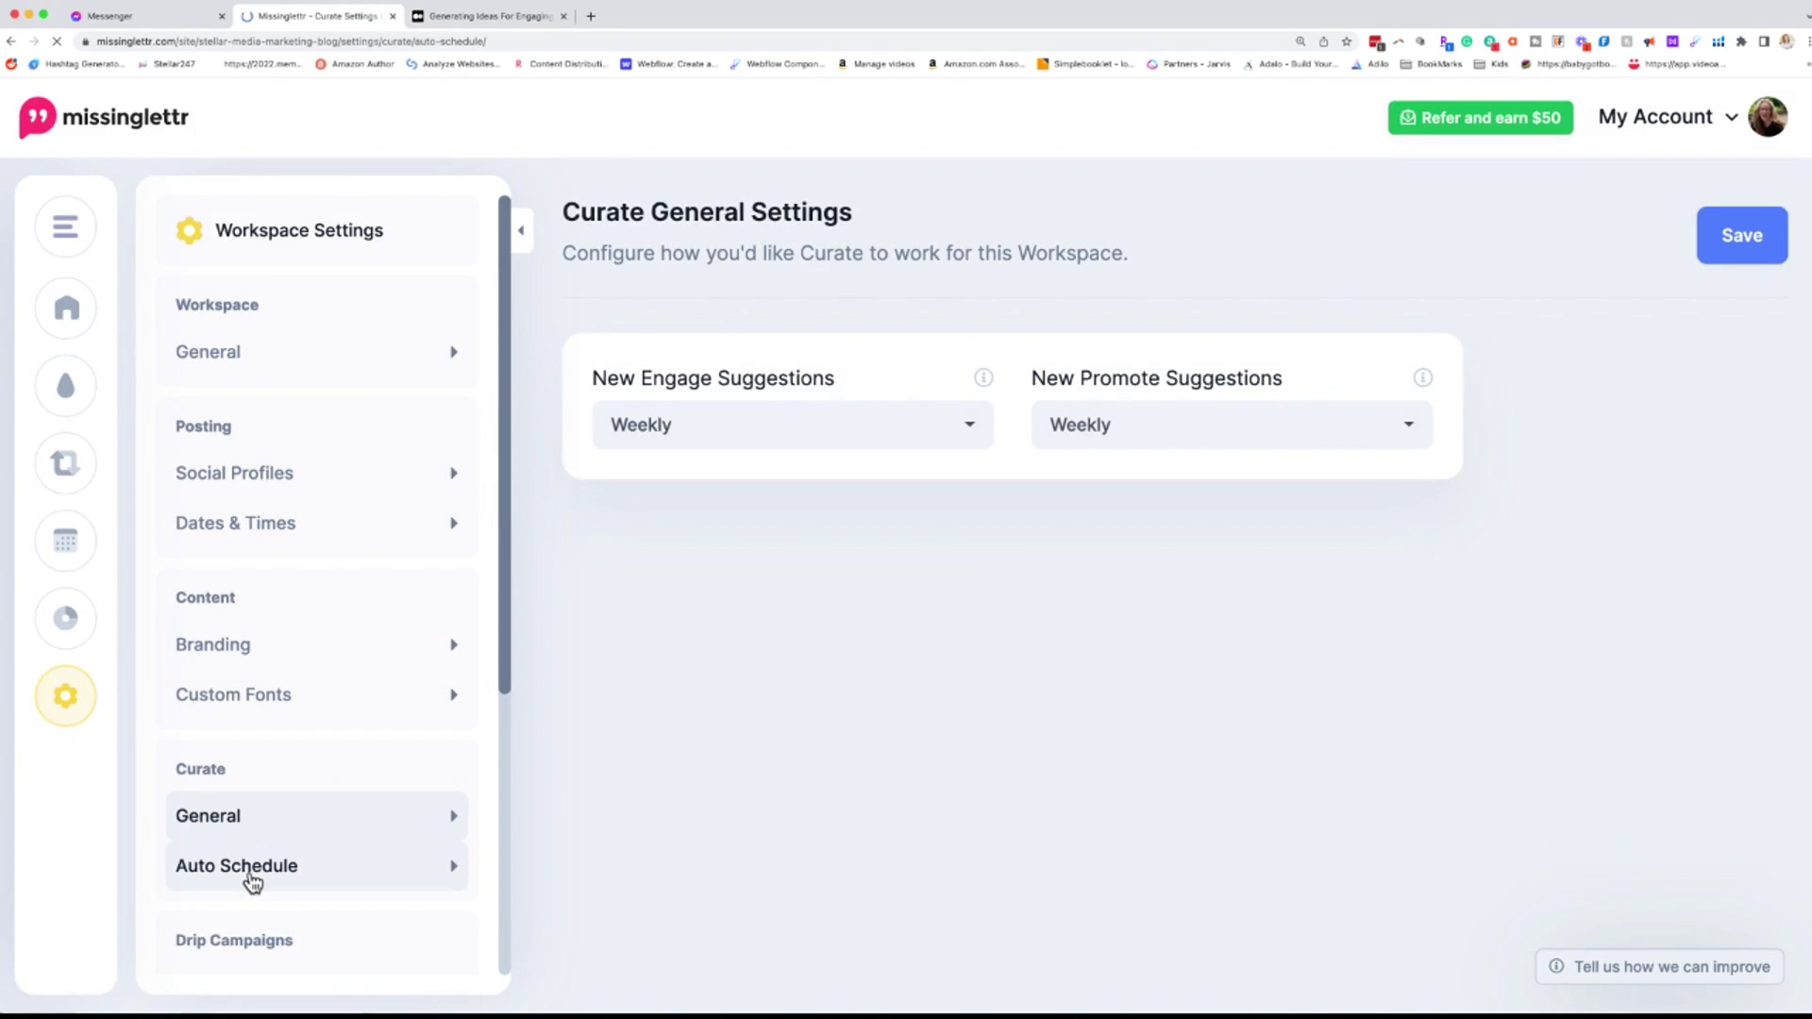
scroll(252, 884, "down", 5)
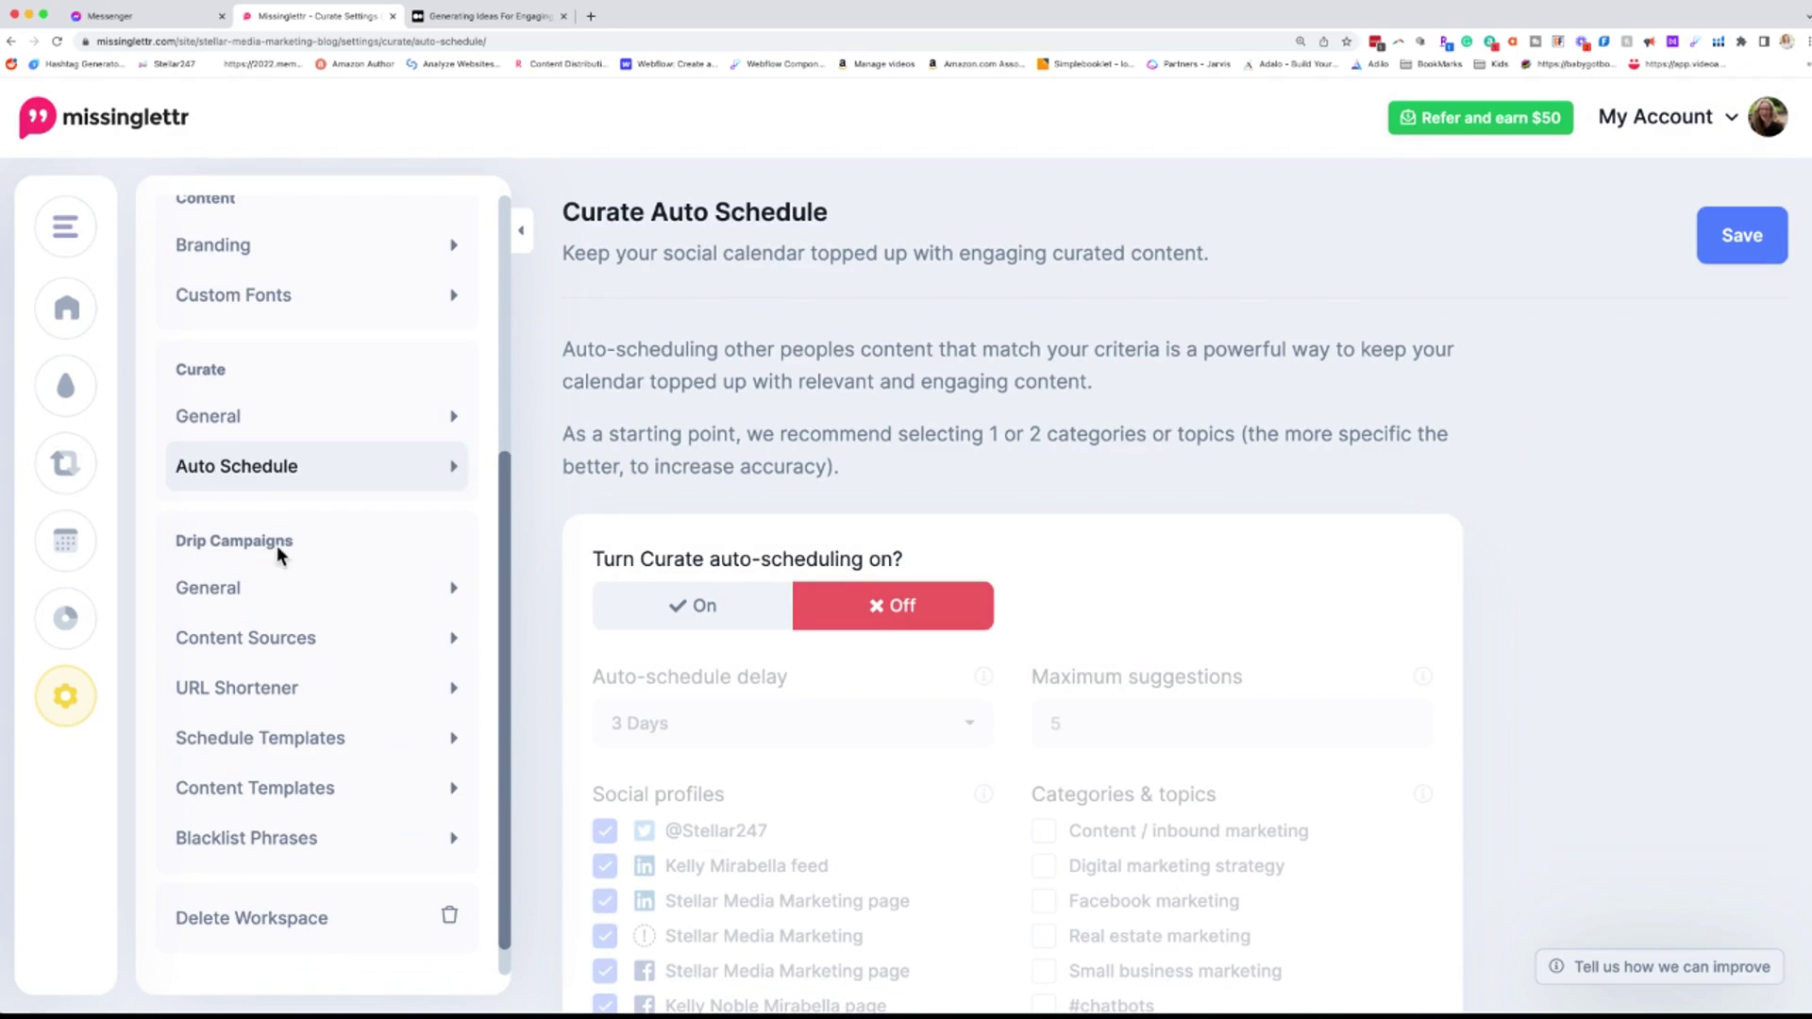
left_click(252, 593)
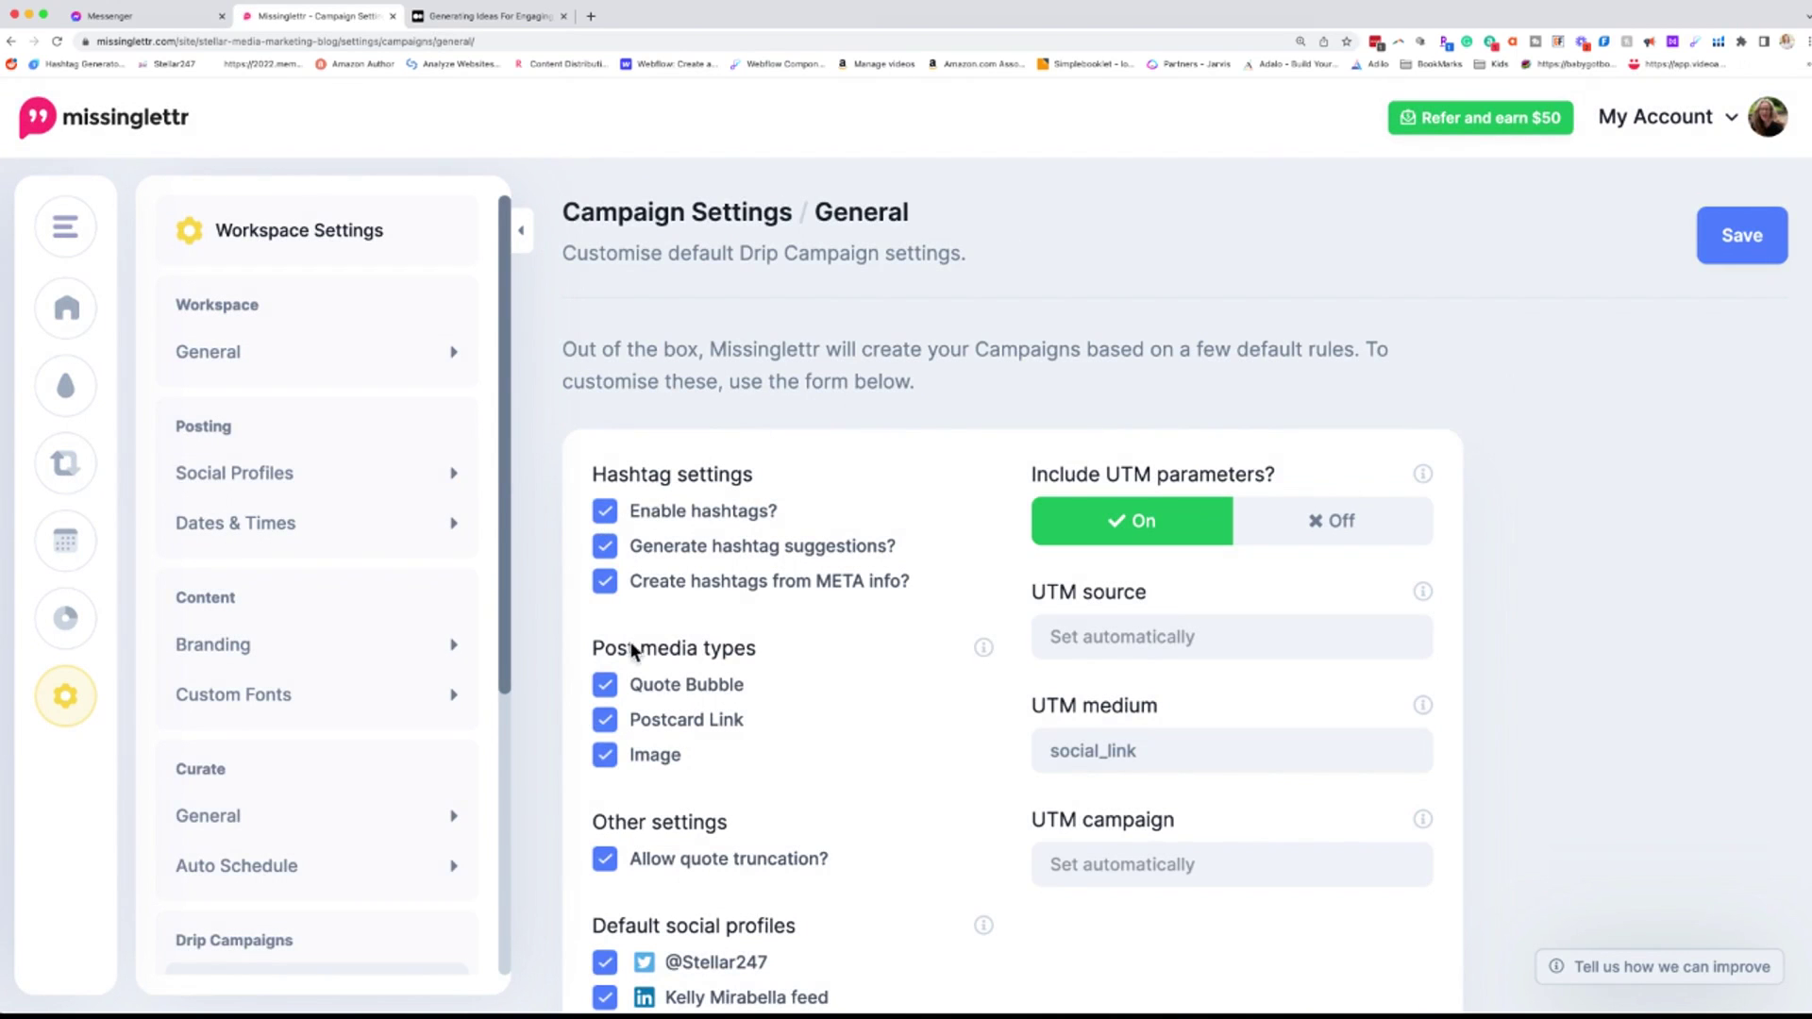
Step: Scroll the default drip campaign settings and click into the Default hashtags field
scroll(938, 789, "down", 3)
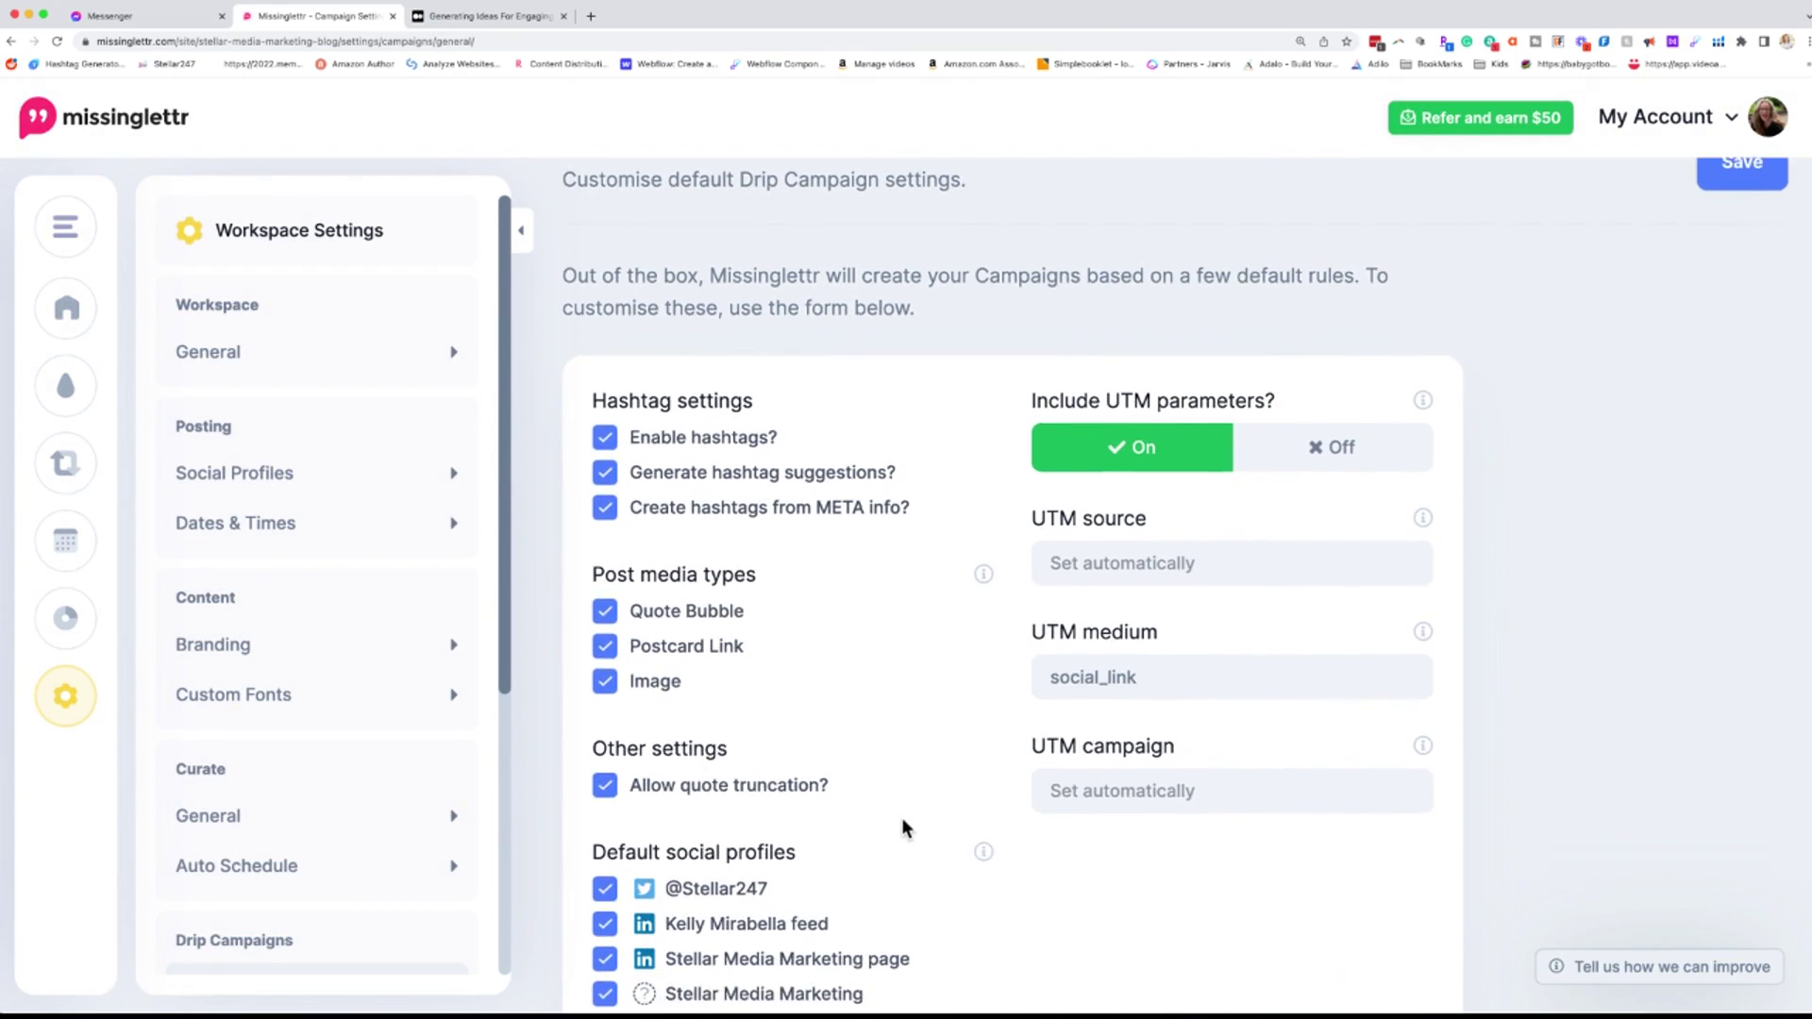
scroll(904, 817, "down", 1)
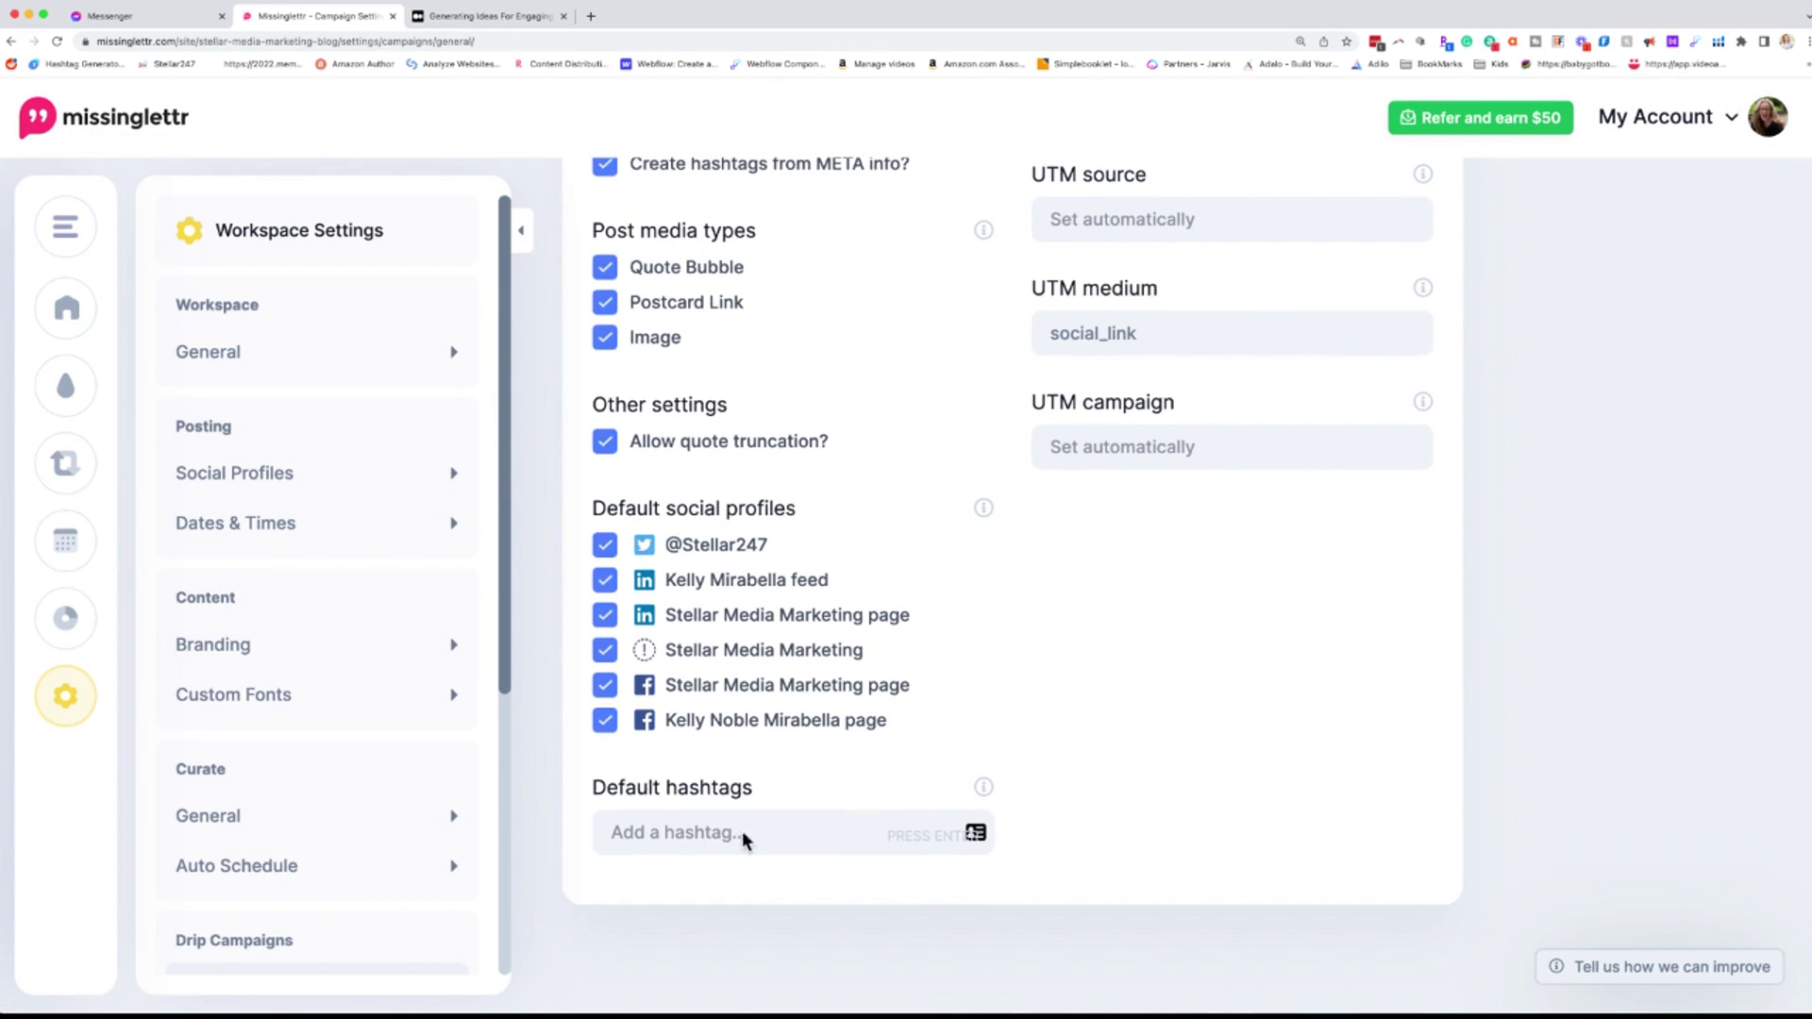
left_click(694, 837)
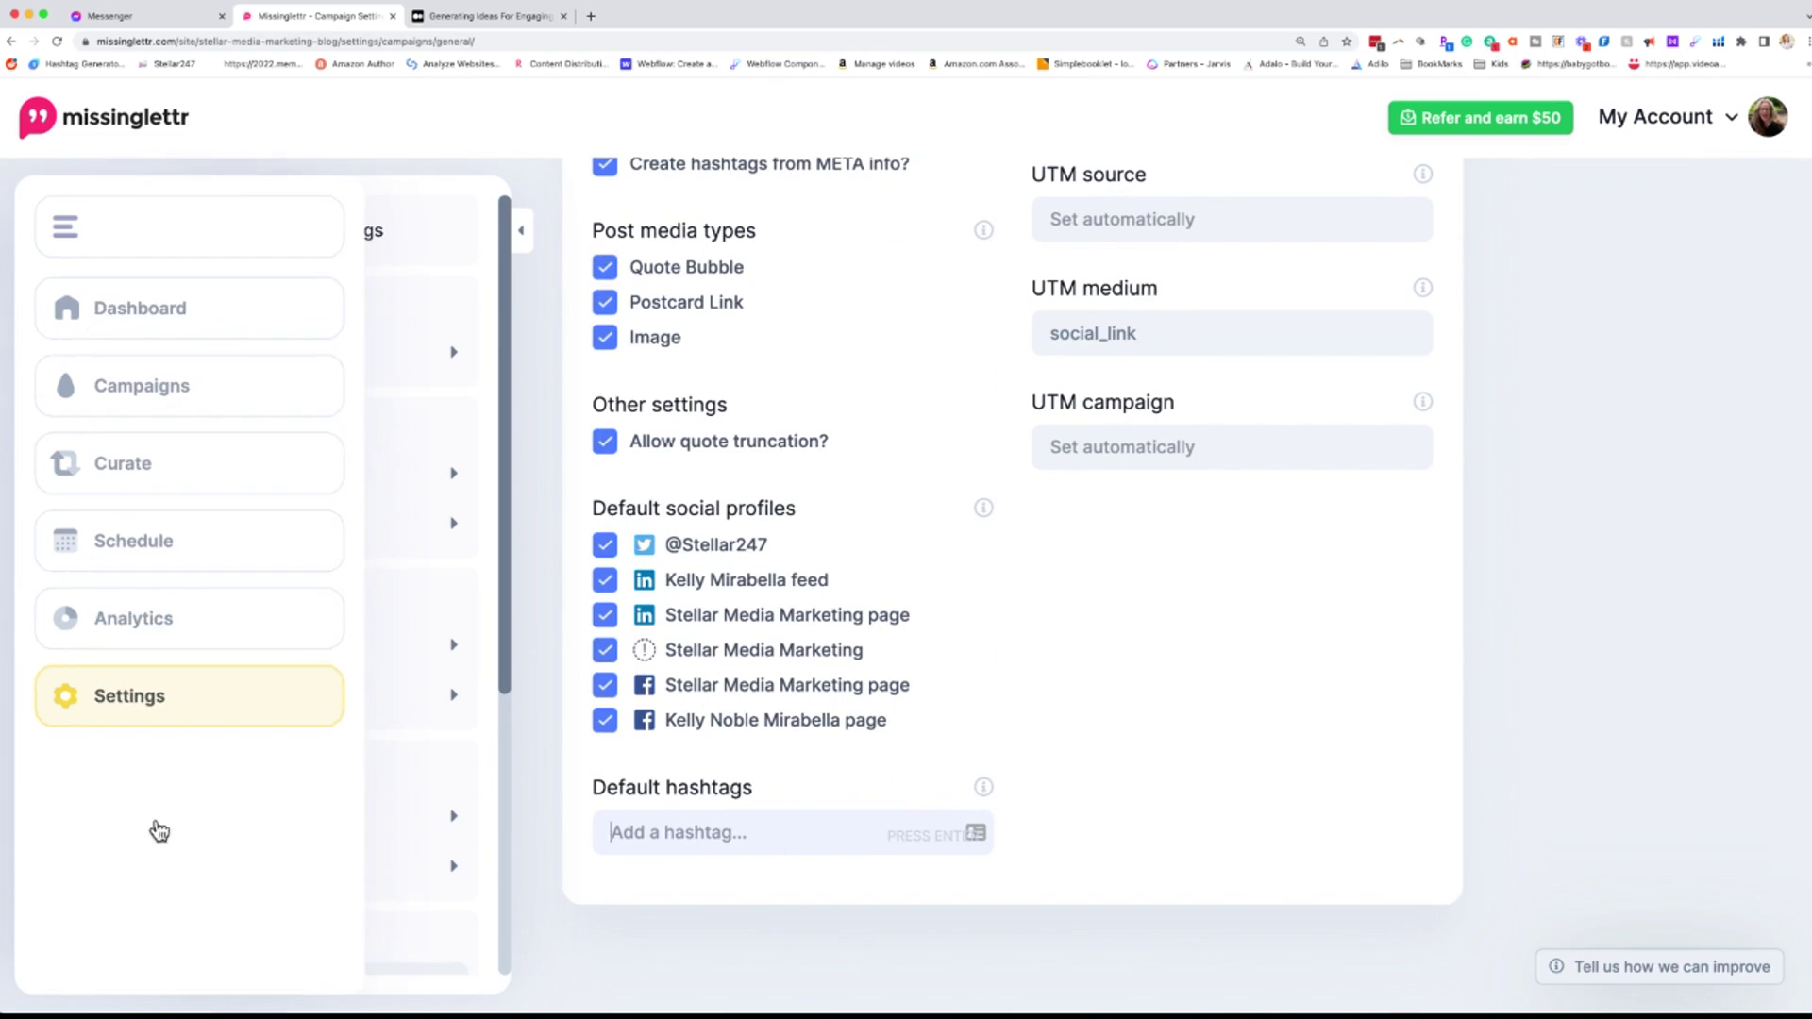
scroll(251, 727, "down", 4)
Step: Open the drip campaign's content sources and view the stellarmediamarketing.com feed's settings without changing them
left_click(253, 720)
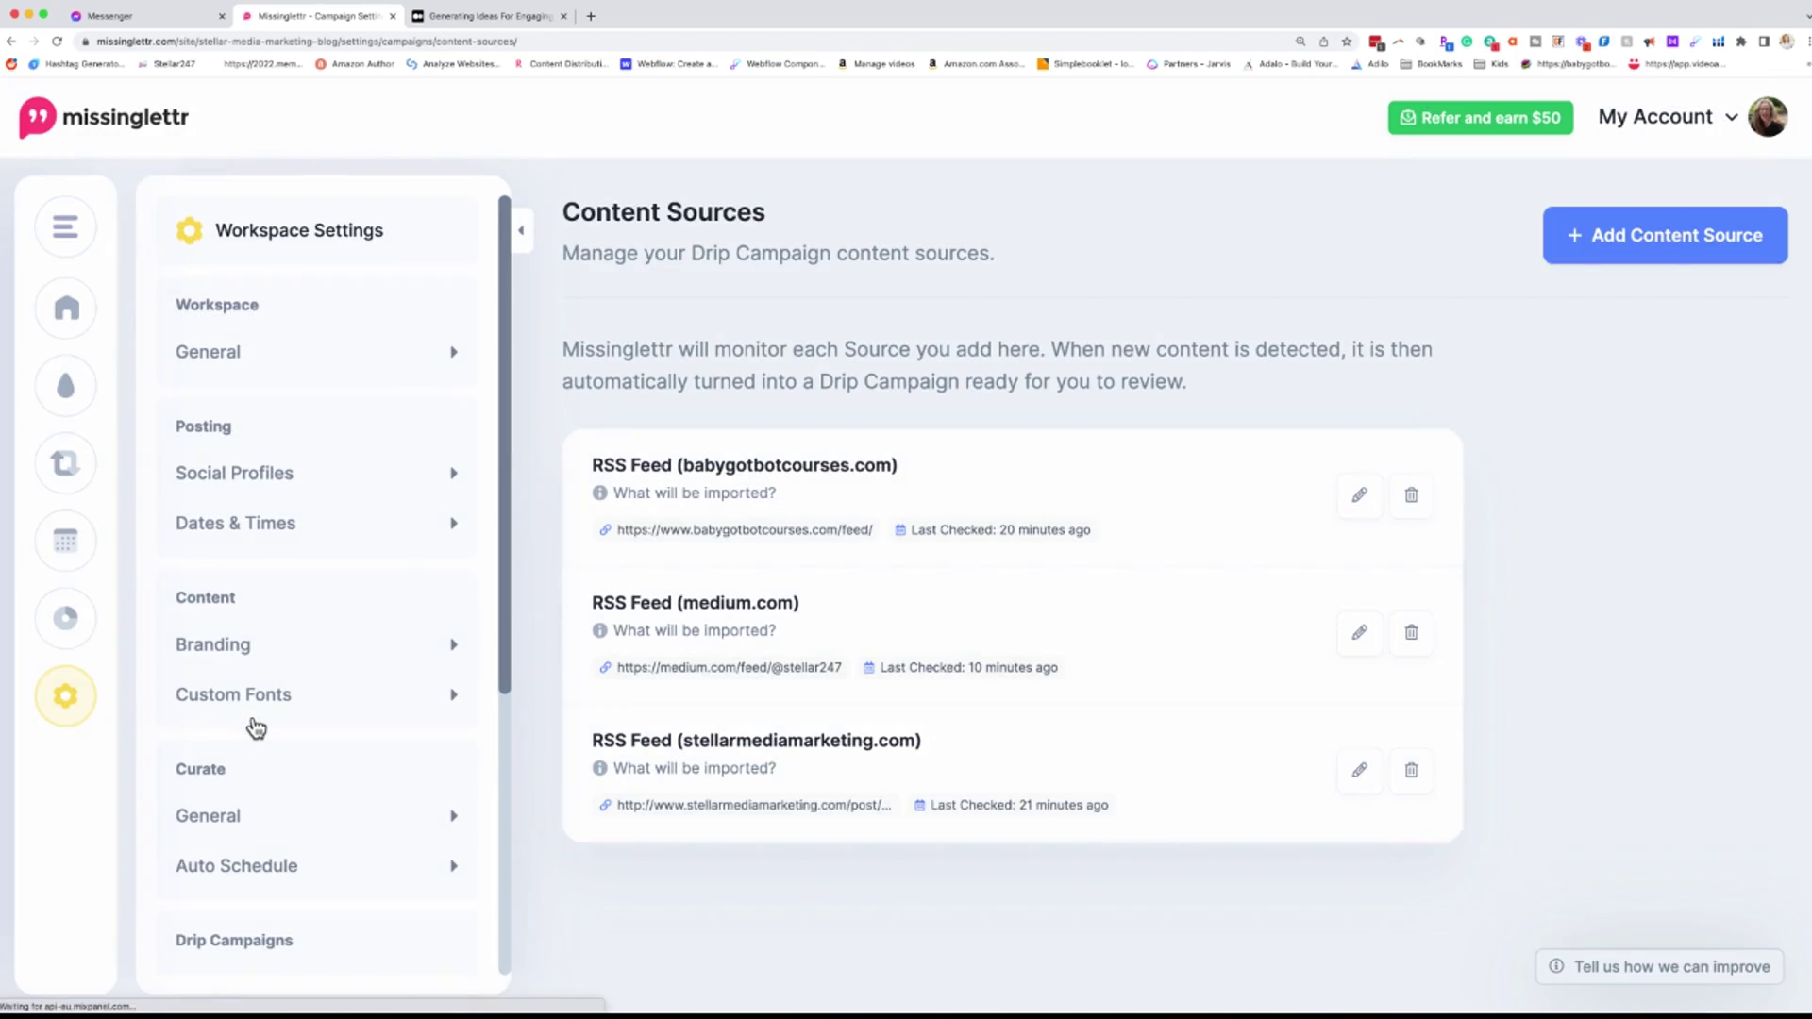
left_click(1358, 770)
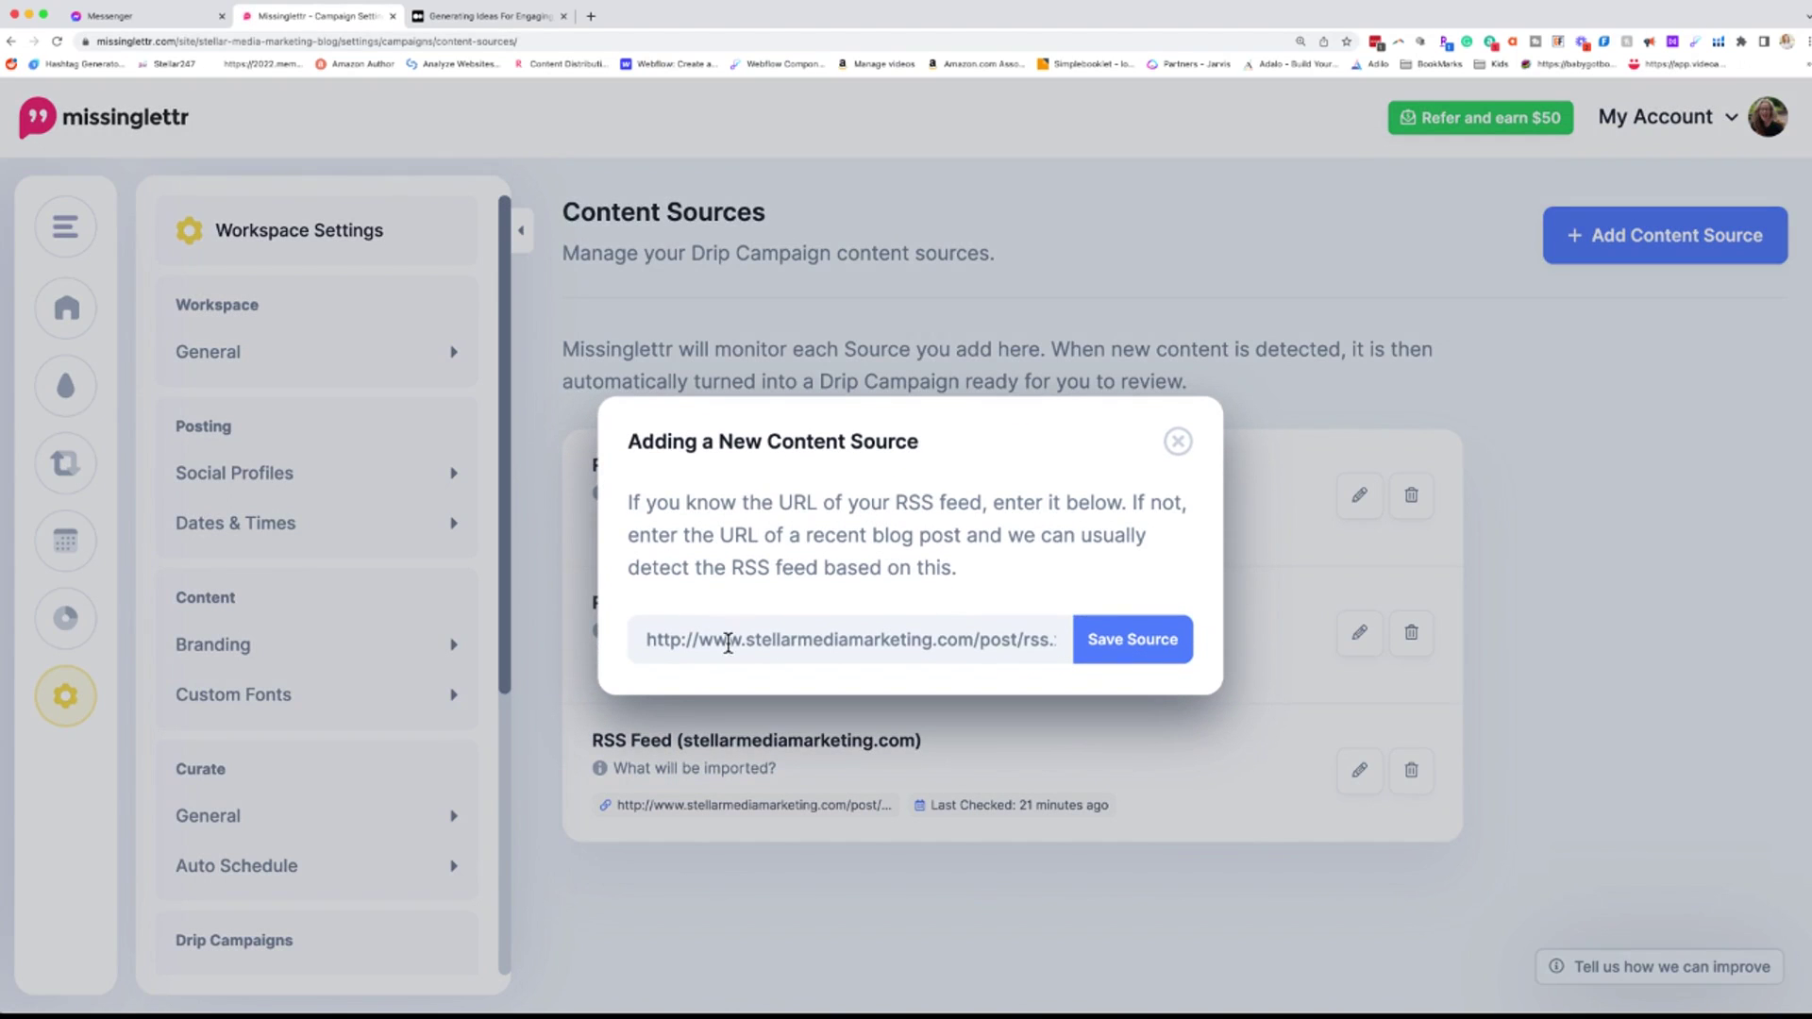
left_click(1177, 440)
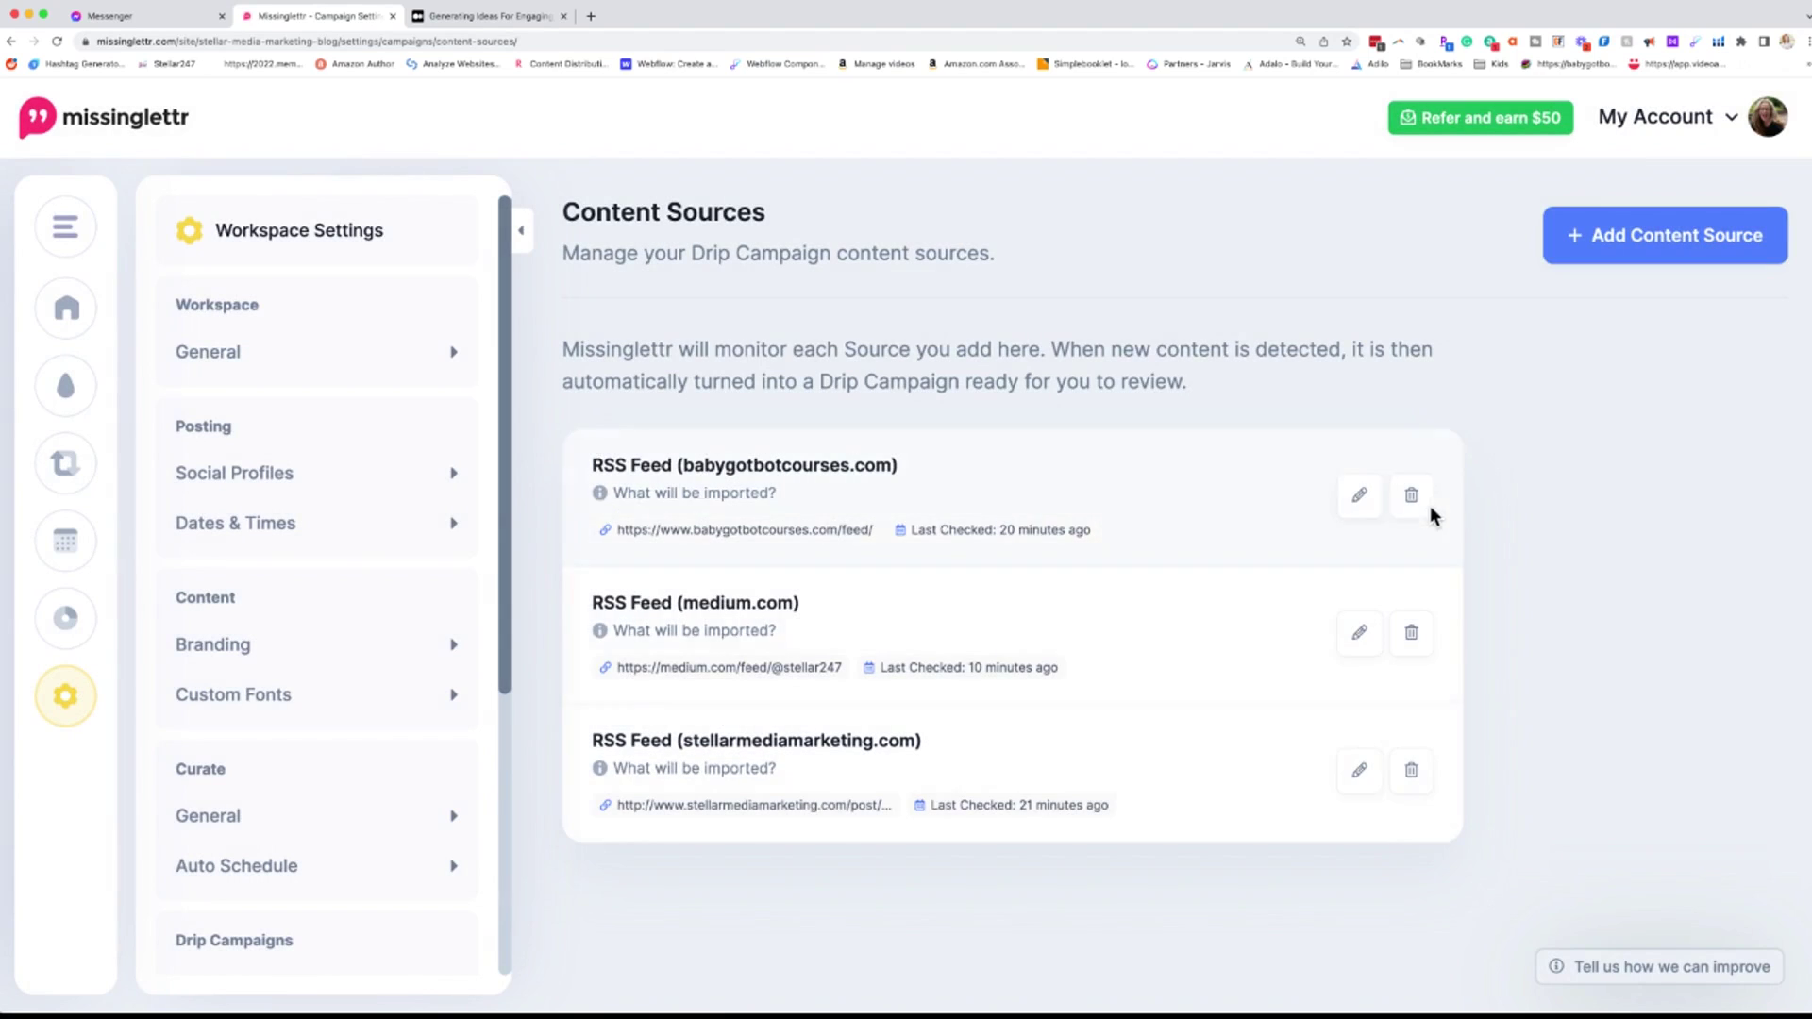
Step: Delete the stellarmediamarketing.com feed, then preview and dismiss the Add Content Source window
left_click(1421, 773)
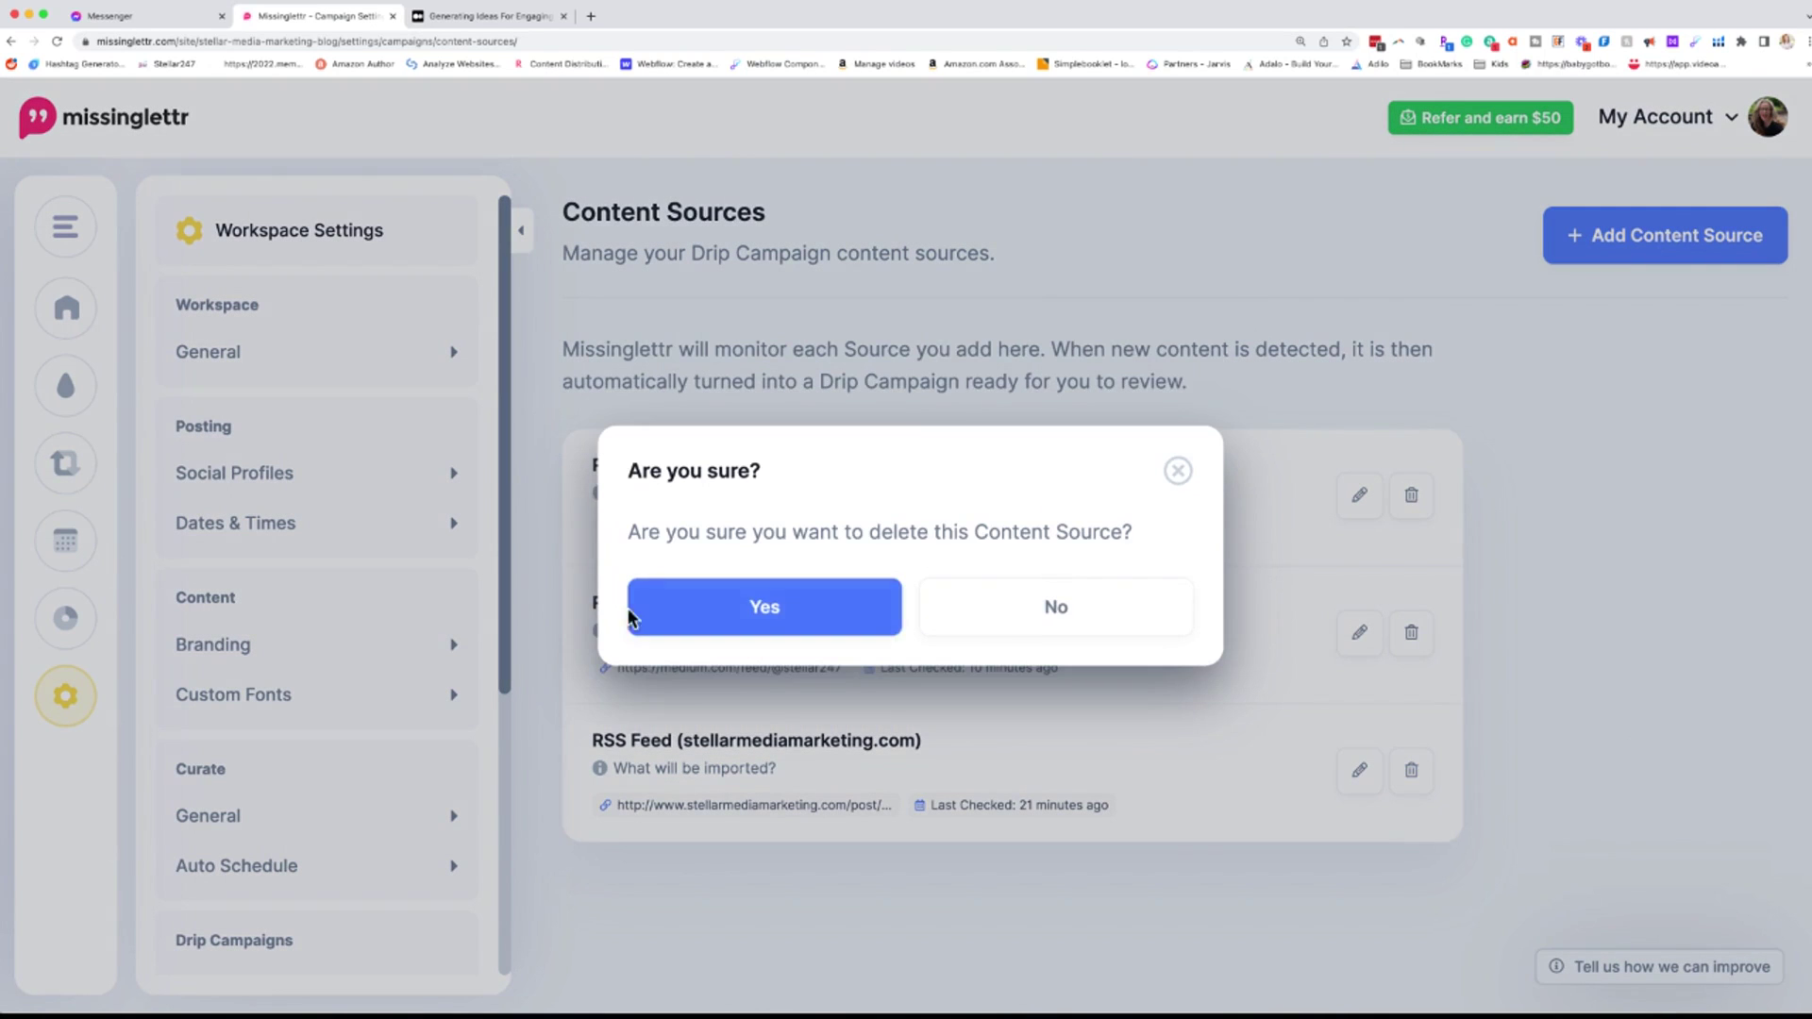
left_click(708, 602)
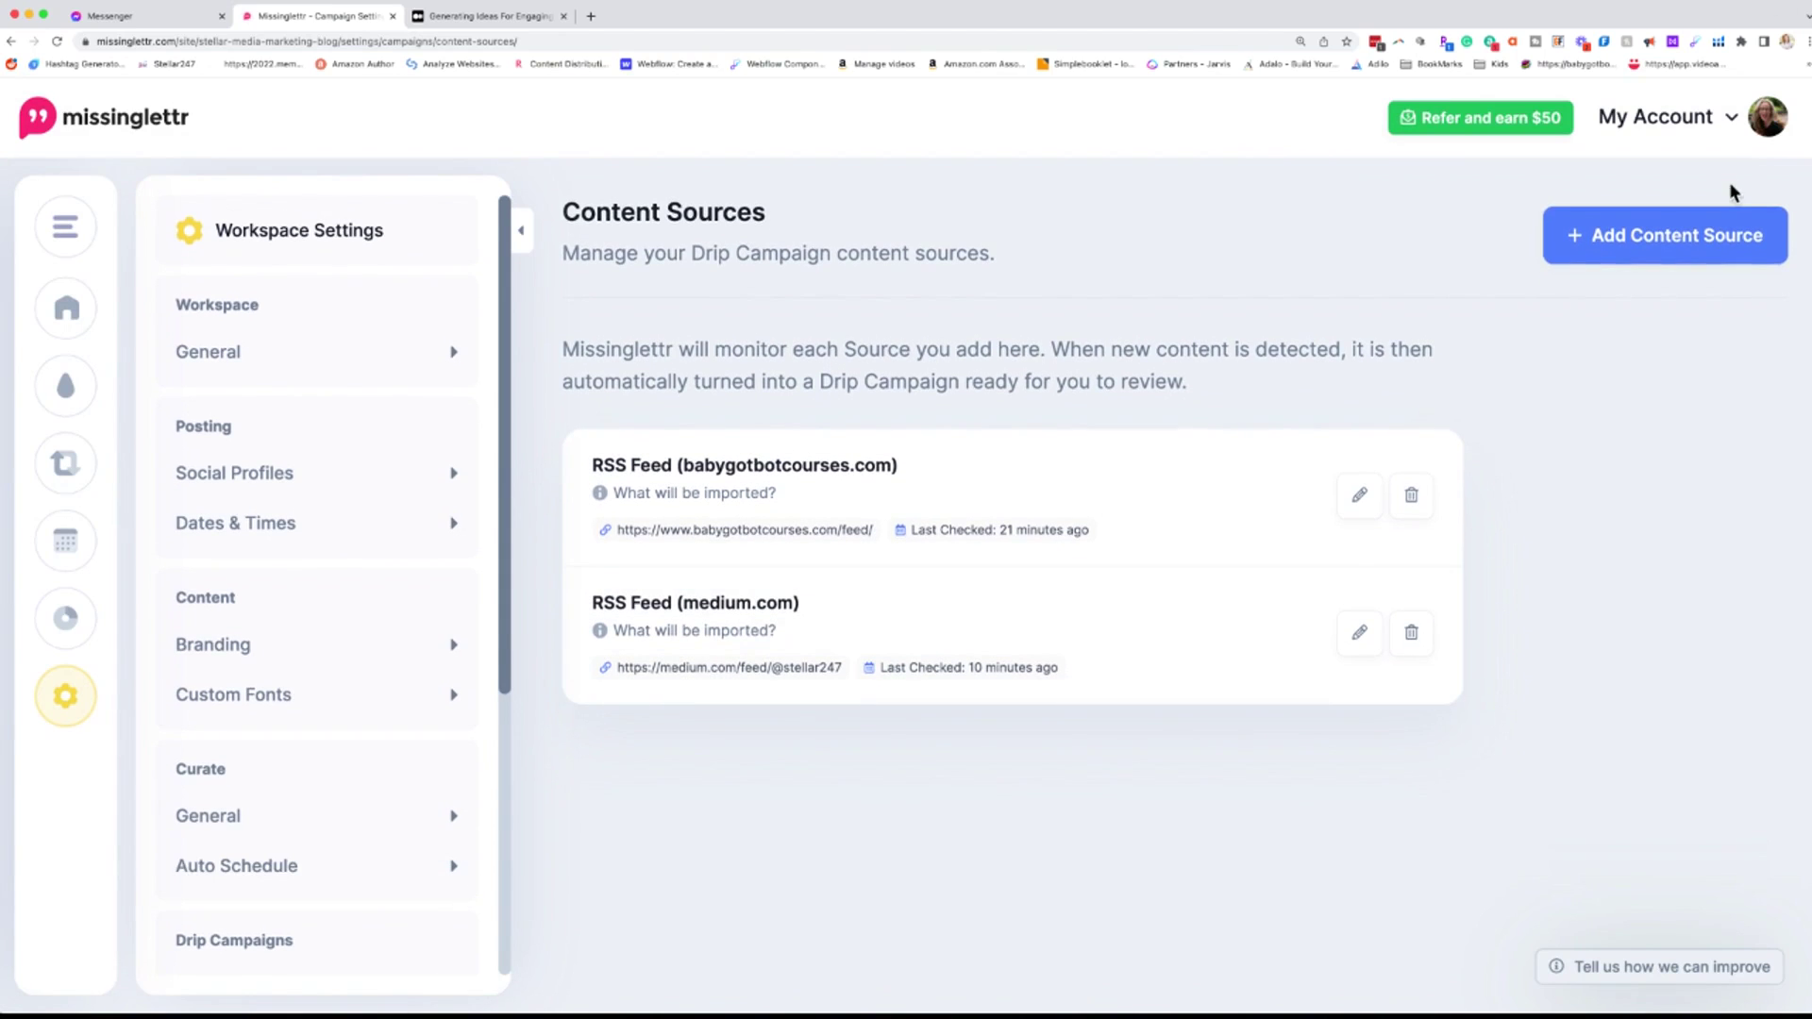
left_click(1780, 243)
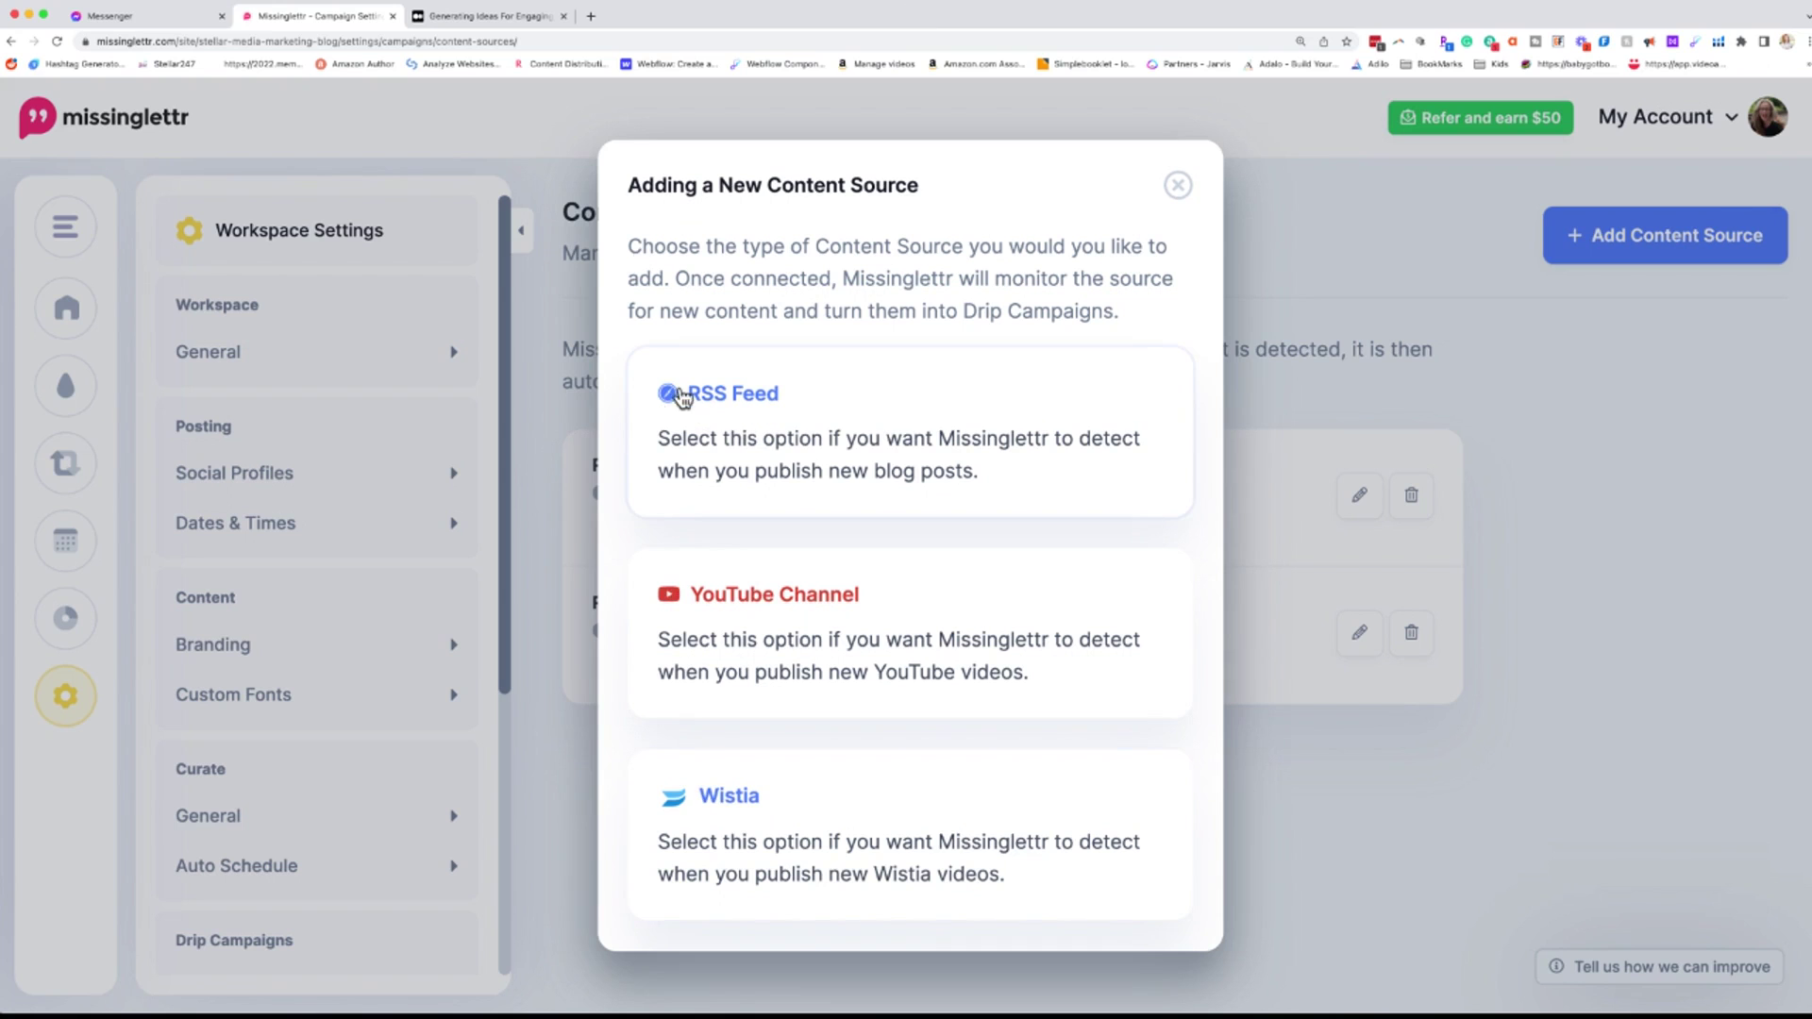
left_click(1181, 188)
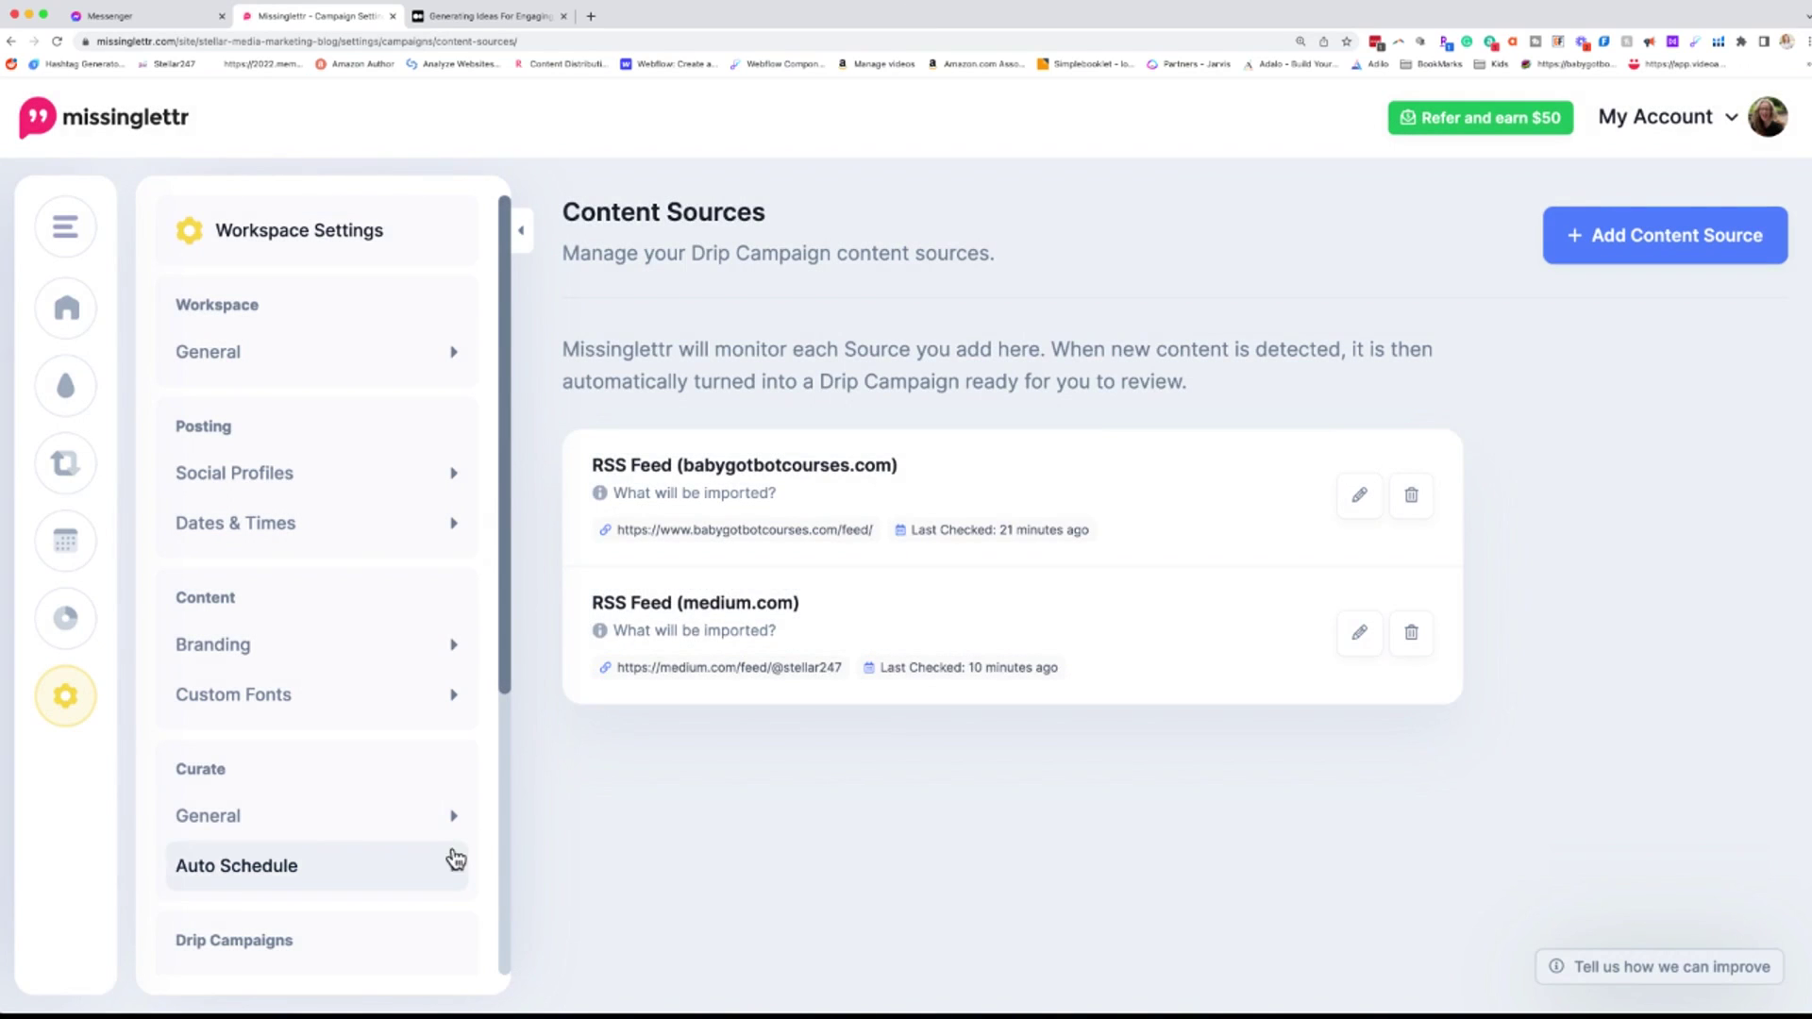
Step: Browse URL Shortener and Content Templates, ending on Blacklist Phrases with the exact-match phrase 'Club Stellar'
scroll(454, 854, "down", 5)
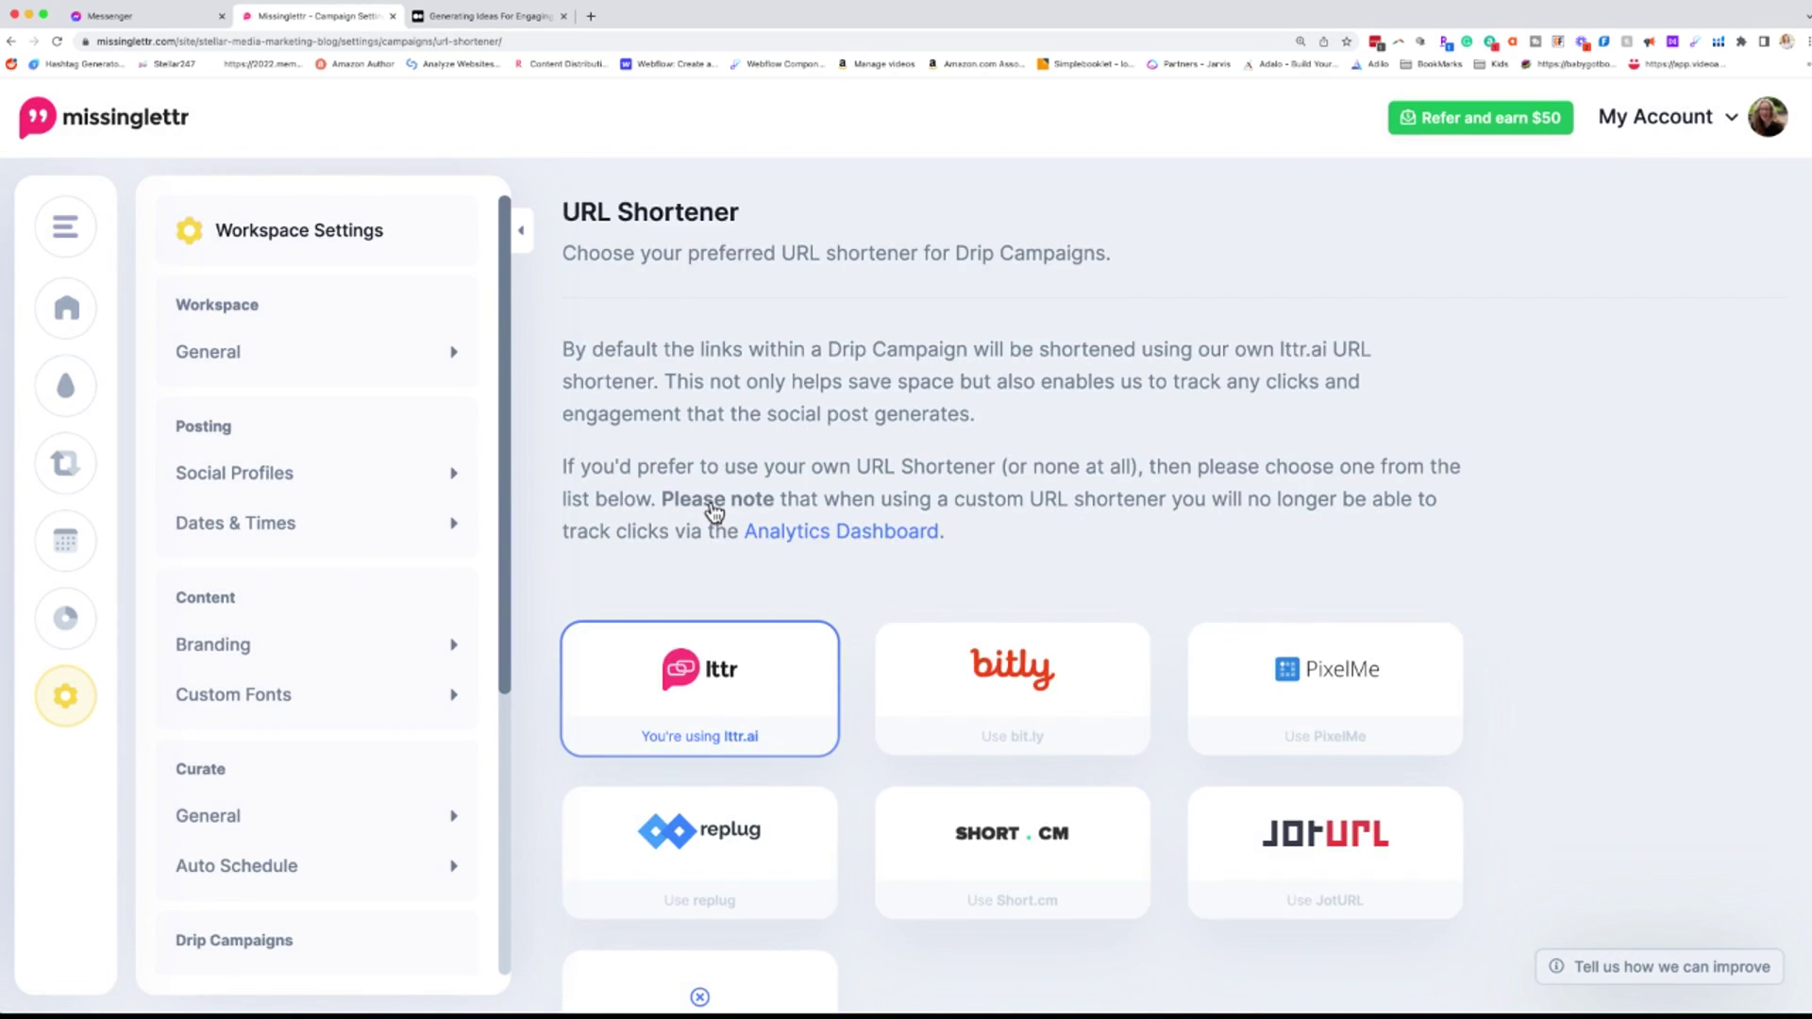
scroll(775, 878, "down", 2)
scroll(311, 661, "down", 5)
left_click(255, 749)
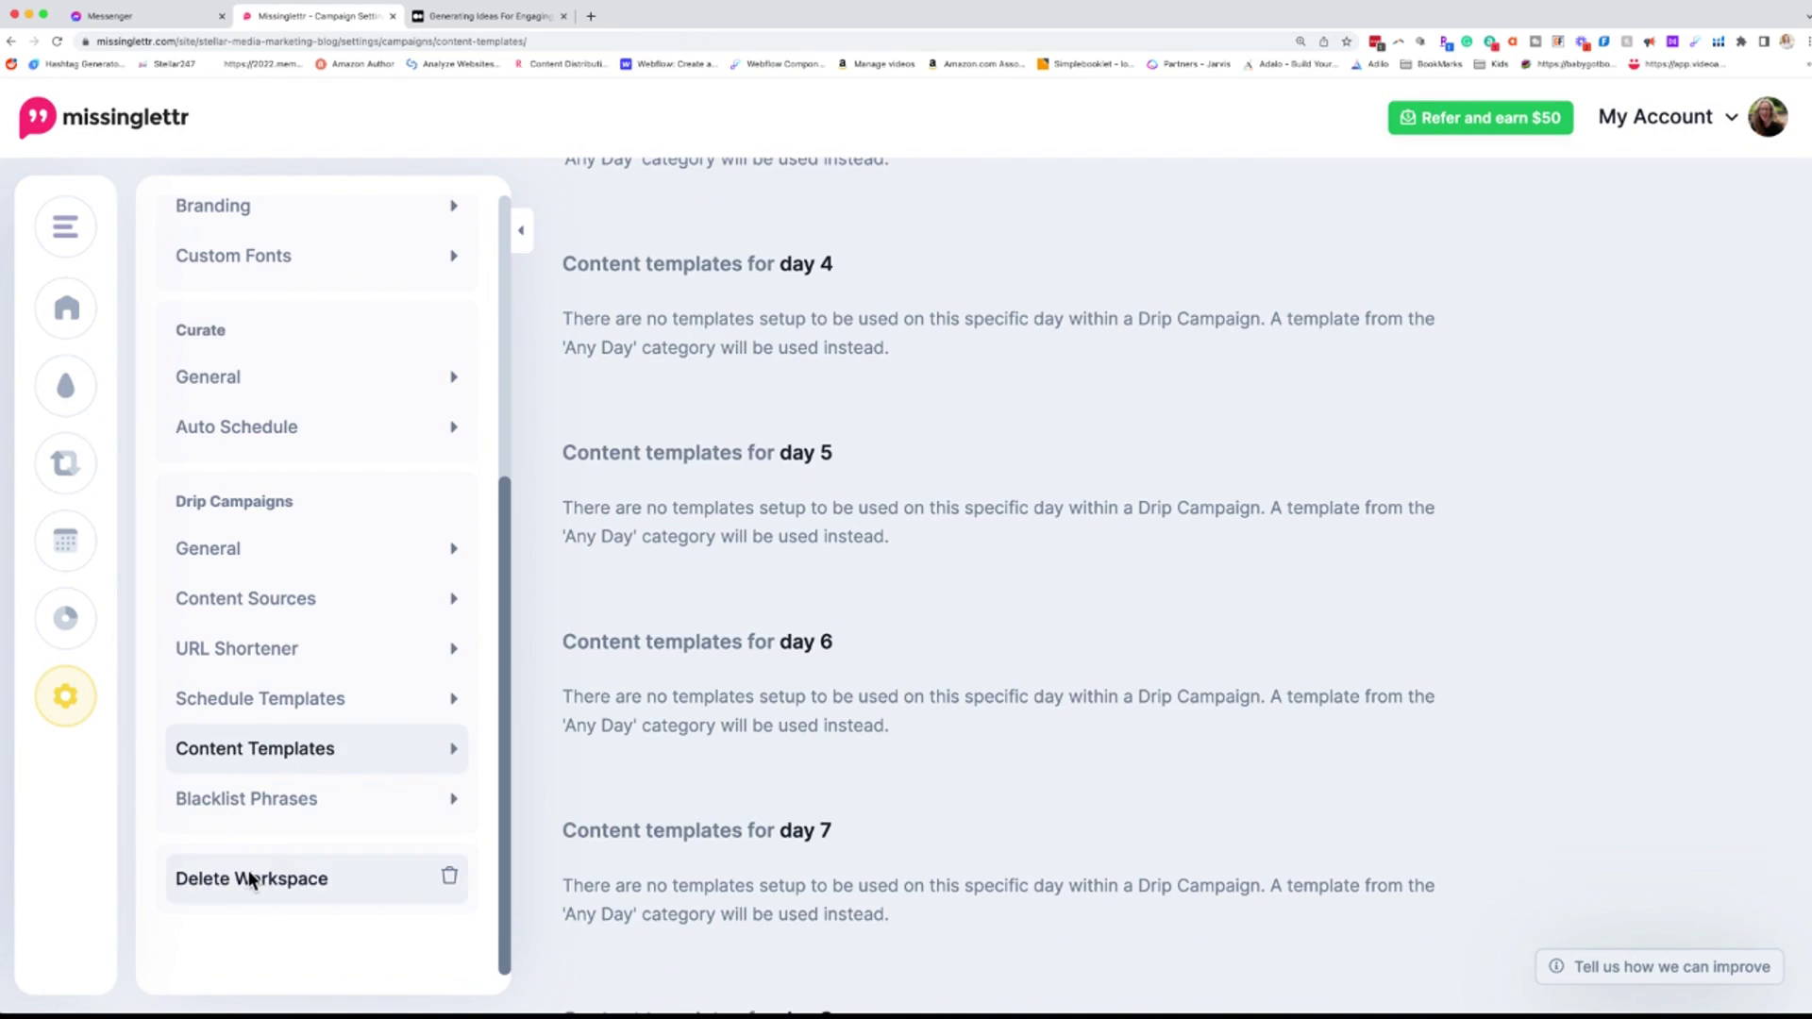
left_click(235, 800)
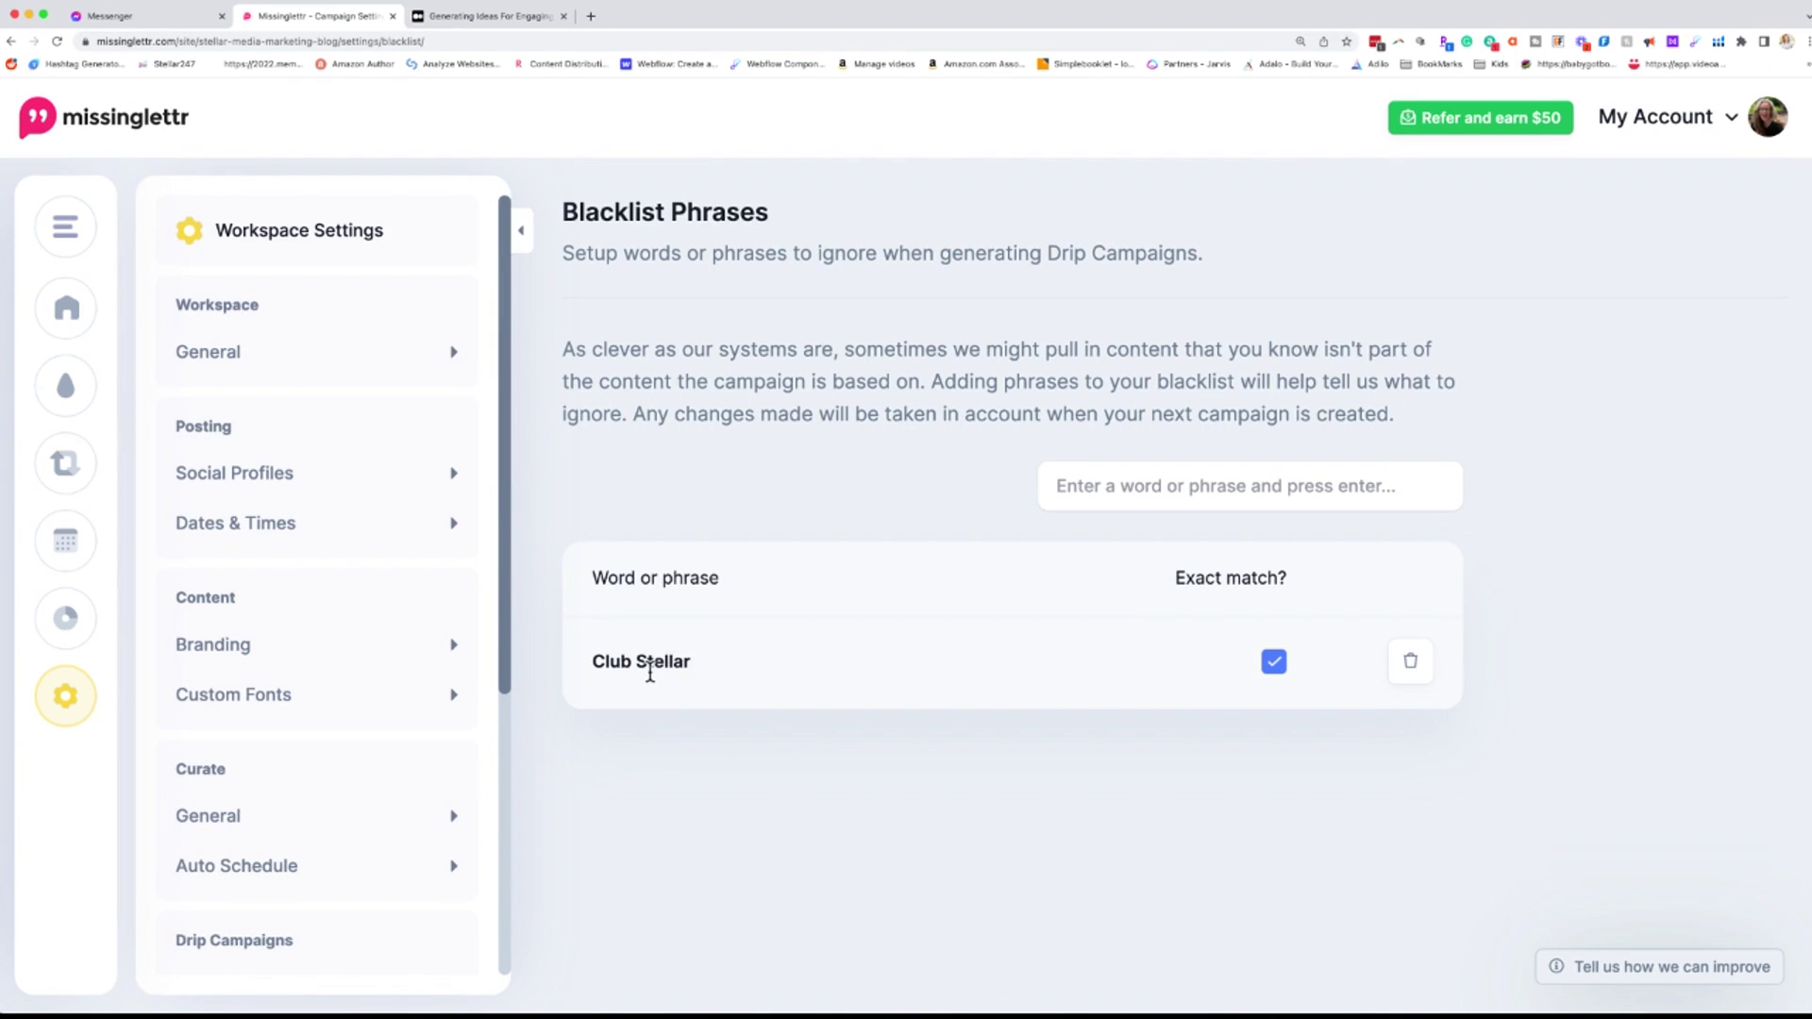
scroll(292, 800, "down", 5)
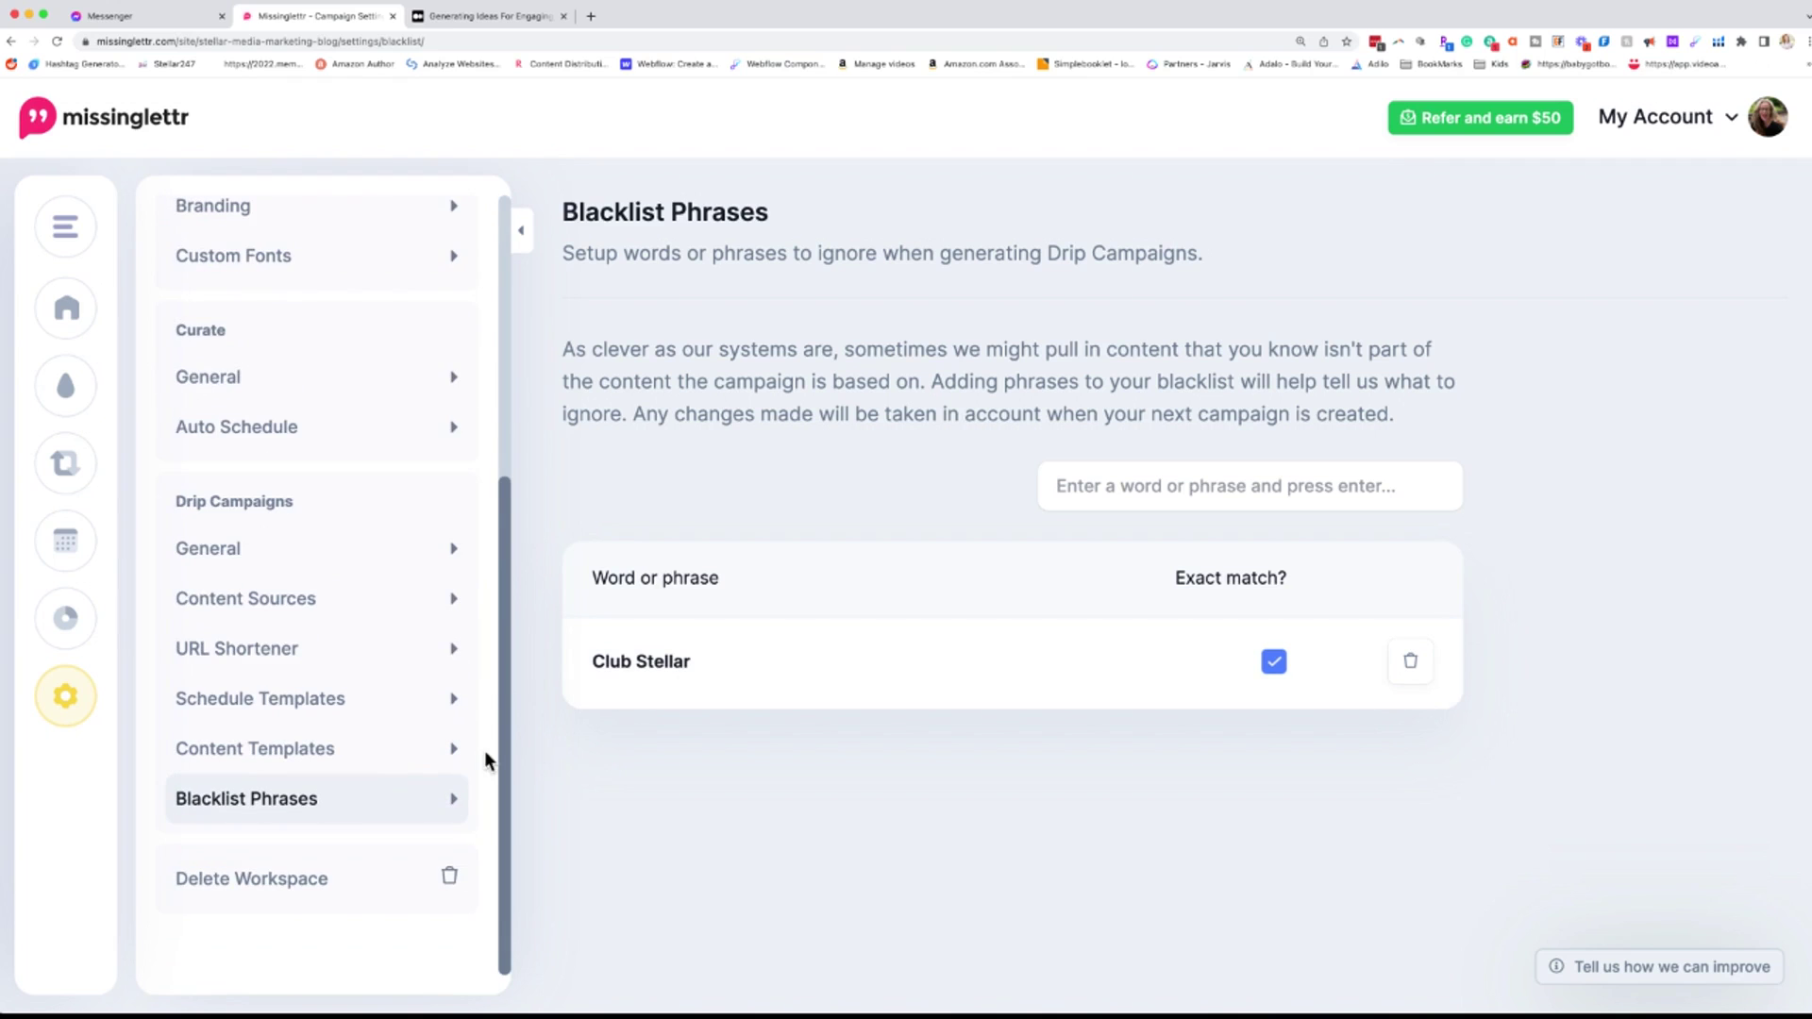